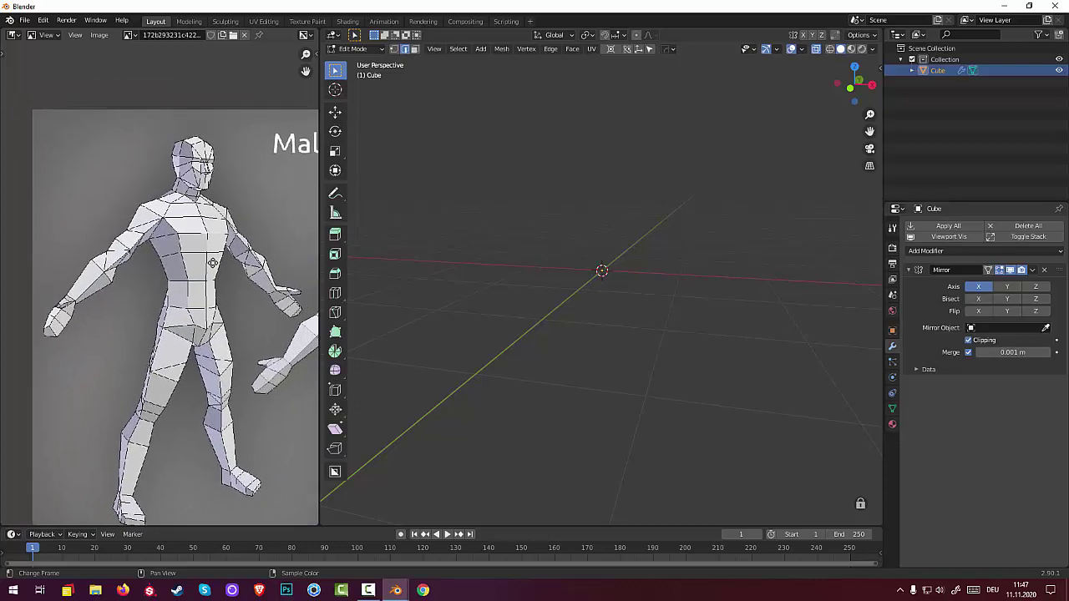
# Remove the Mirror modifier from the empty mesh object and add a cube to it in Edit Mode.
pyautogui.scroll(-2, 199, 281)
pyautogui.scroll(-3, 199, 281)
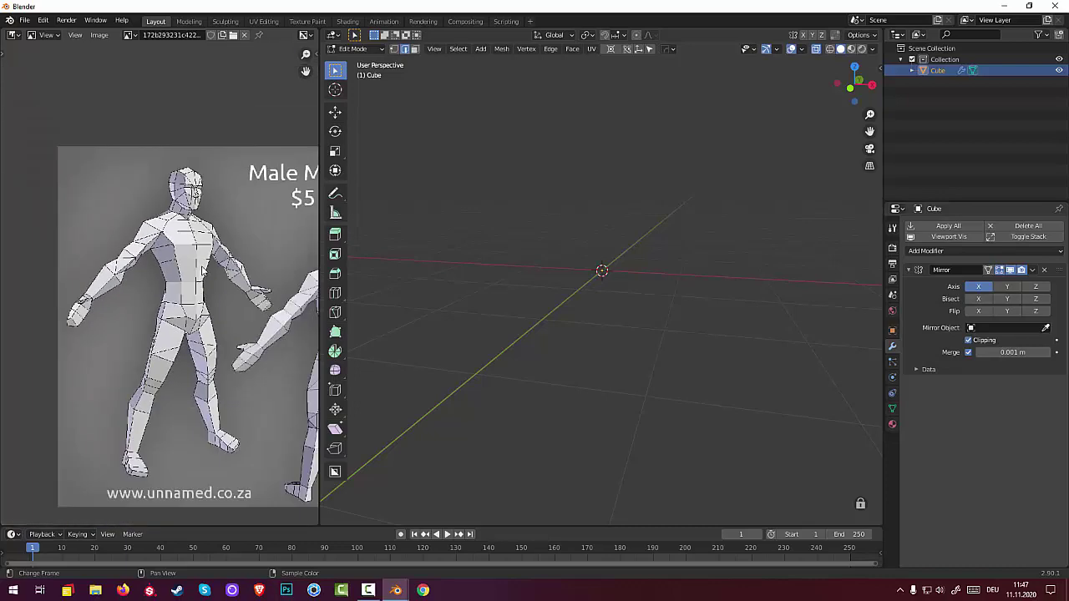
pyautogui.scroll(2, 201, 269)
pyautogui.moveTo(203, 267); pyautogui.dragTo(167, 318, button='middle')
pyautogui.scroll(2, 159, 177)
pyautogui.scroll(-2, 159, 177)
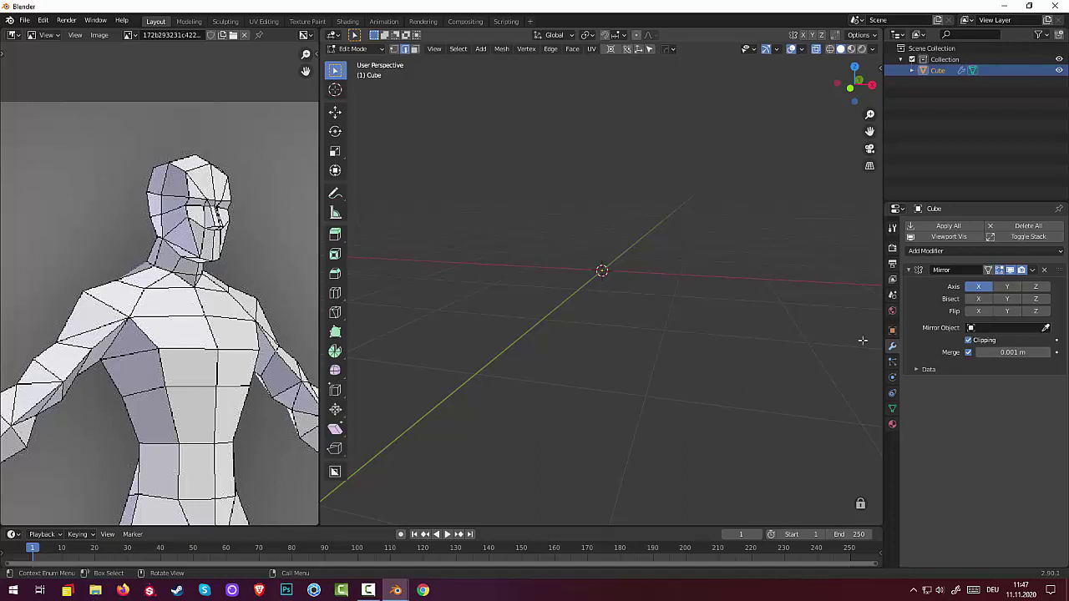
pyautogui.click(1044, 270)
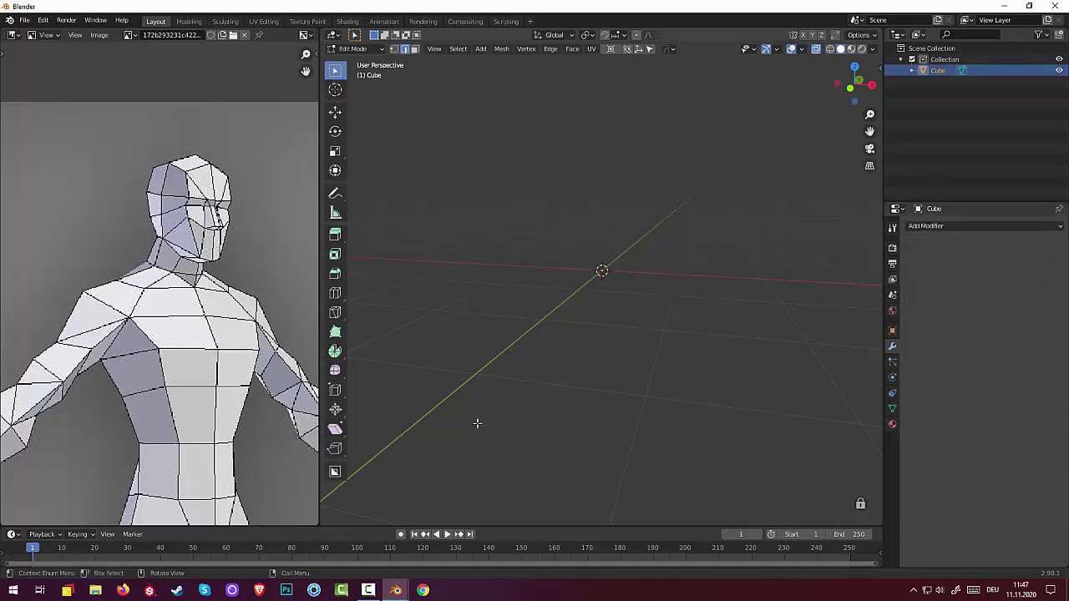
pyautogui.hotkey('shift', 'a')
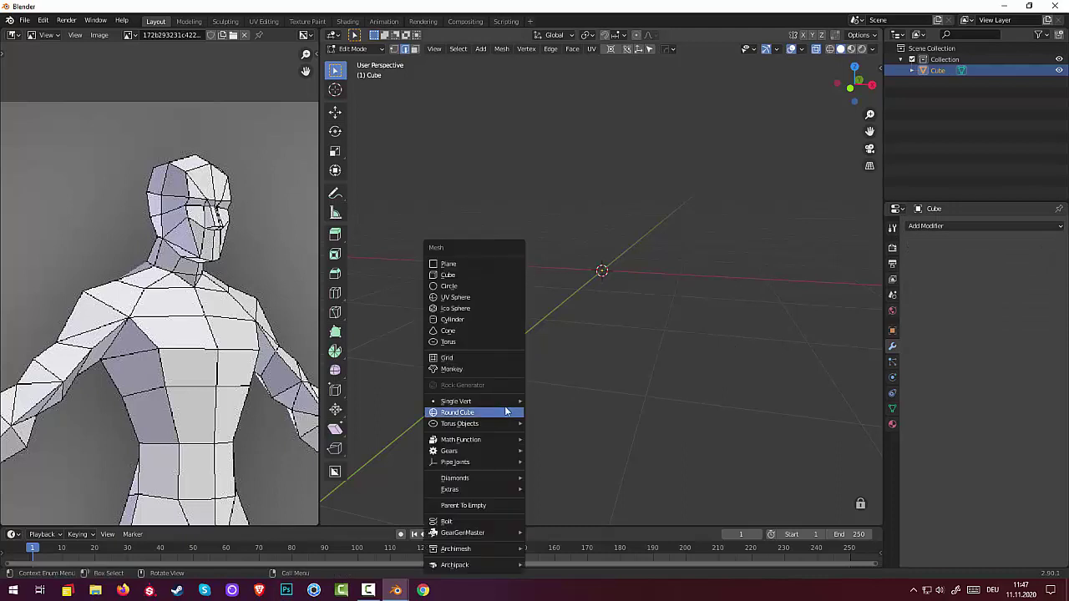
pyautogui.click(484, 275)
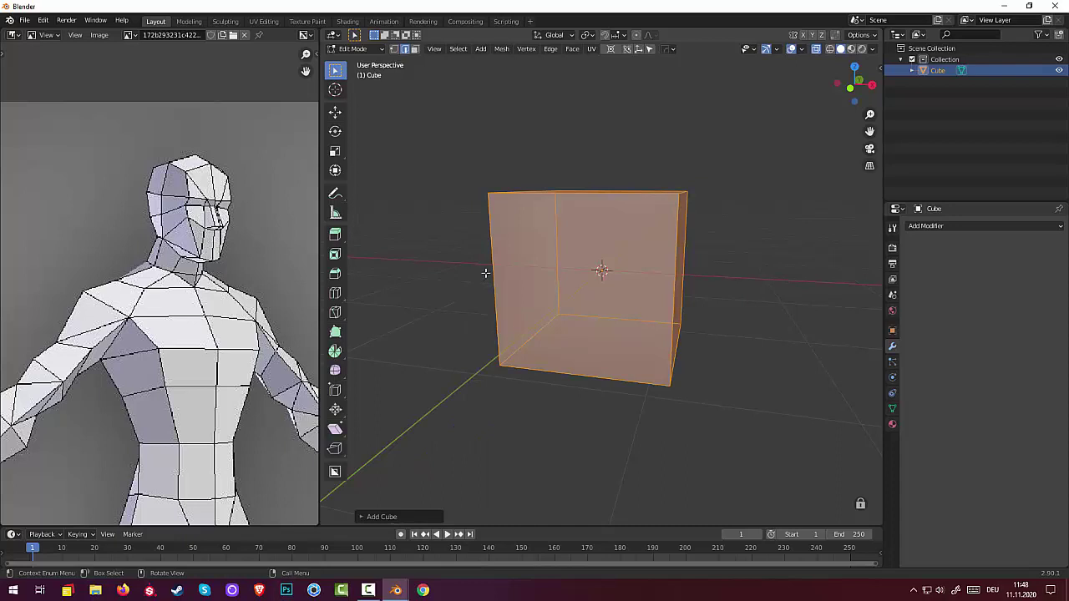
# Add a Catmull-Clark Subdivision Surface modifier with viewport level 1 to the cube and apply it in Object Mode.
pyautogui.click(924, 228)
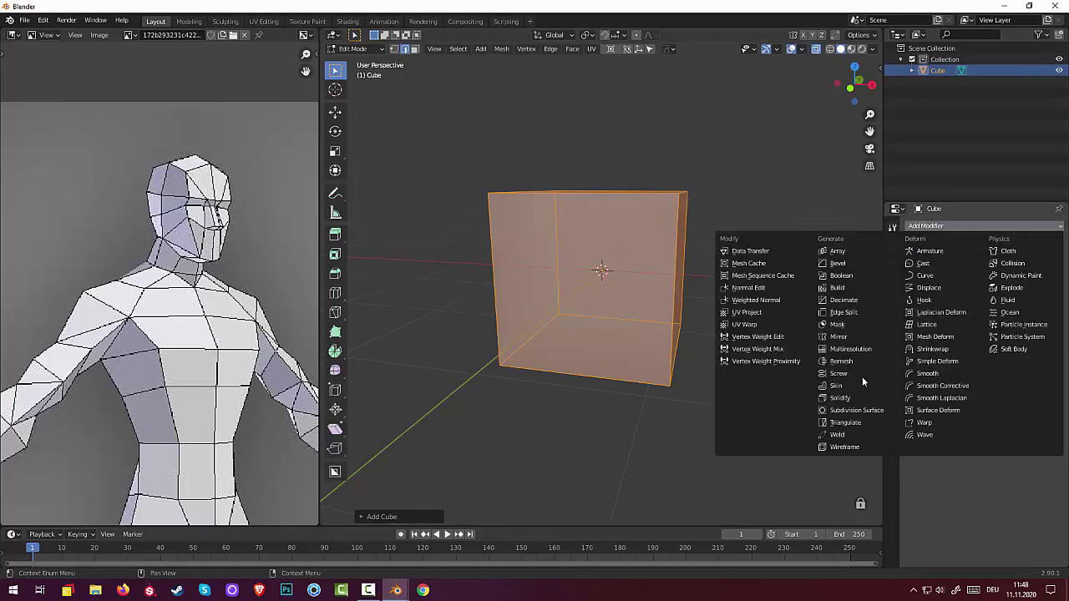
pyautogui.click(856, 411)
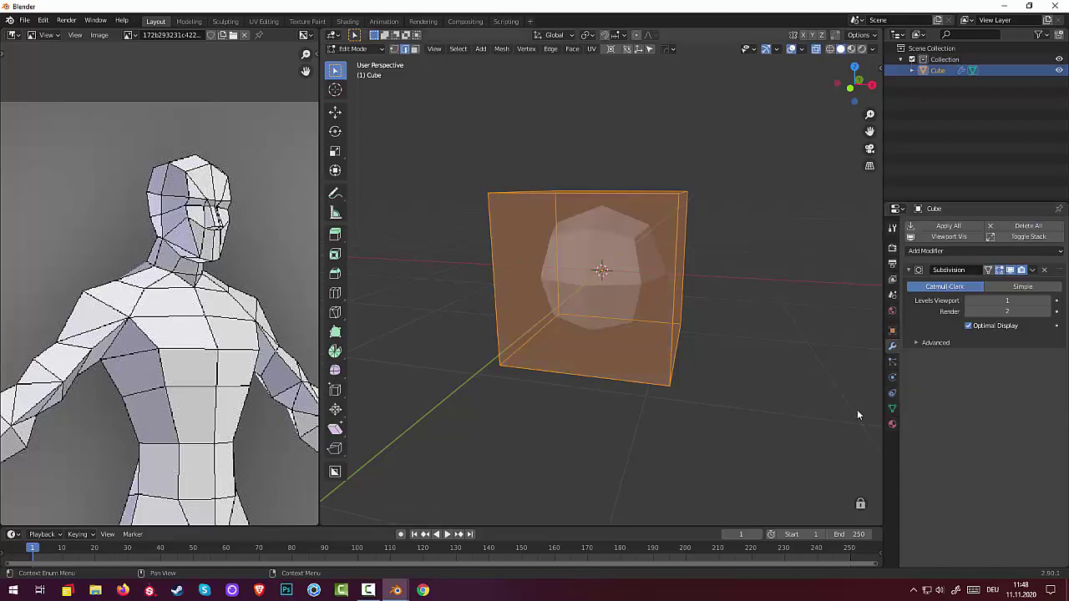
pyautogui.click(1033, 270)
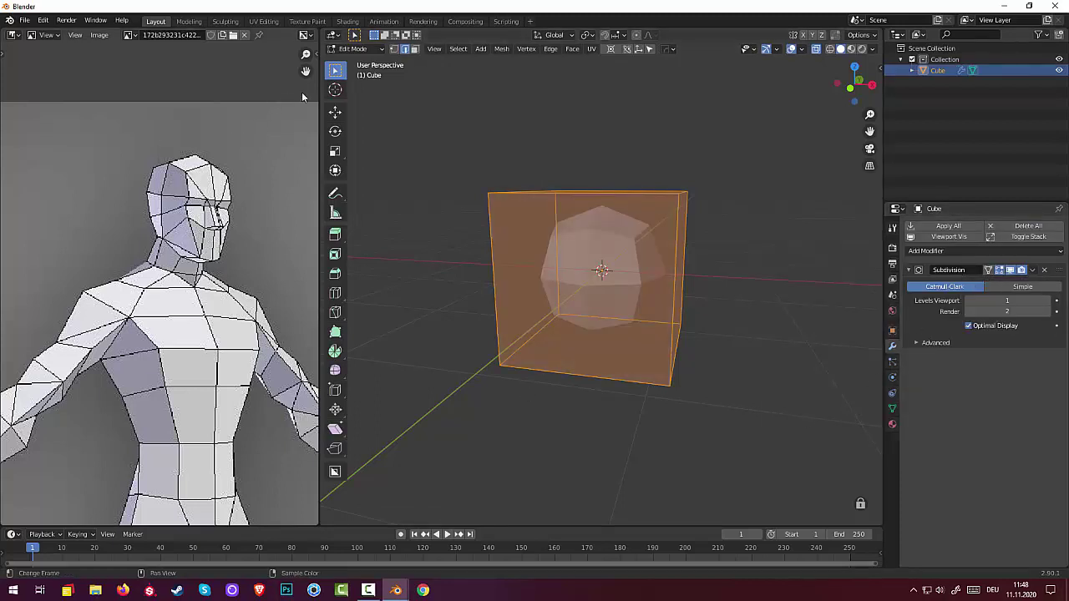
pyautogui.press('Tab')
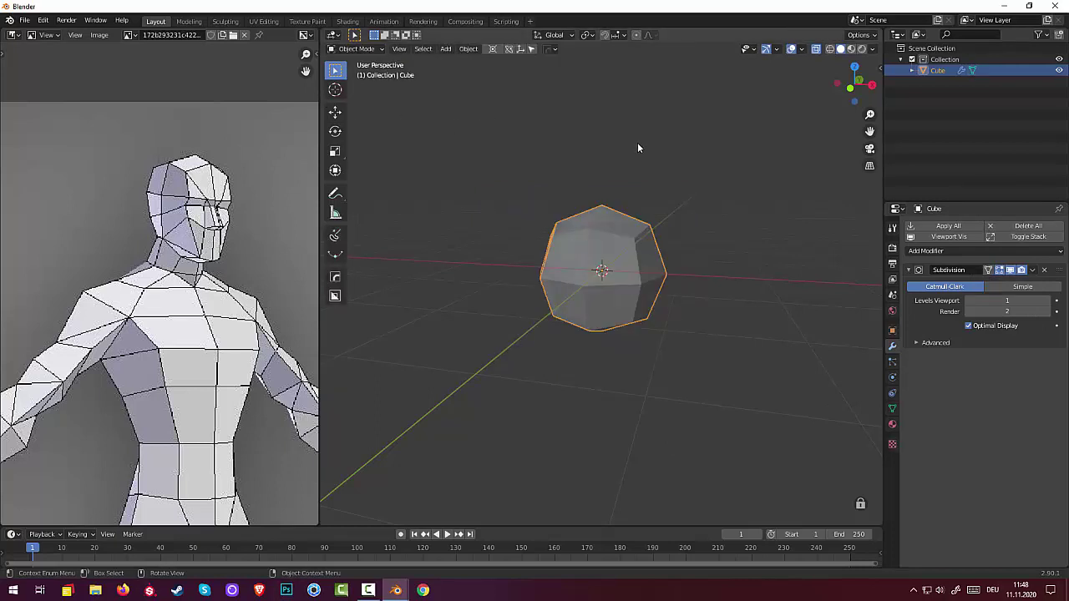
pyautogui.click(1033, 270)
pyautogui.click(987, 283)
# Check the subdivided mesh in wireframe display and return to solid shading with X-ray turned off.
pyautogui.moveTo(630, 356); pyautogui.dragTo(822, 174, button='middle')
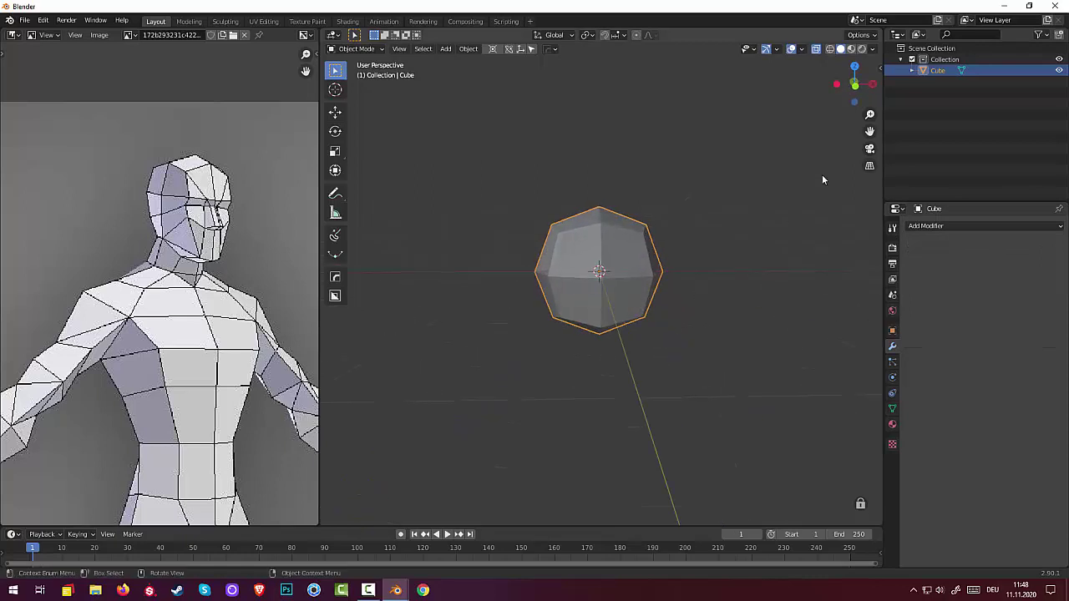
pyautogui.click(829, 49)
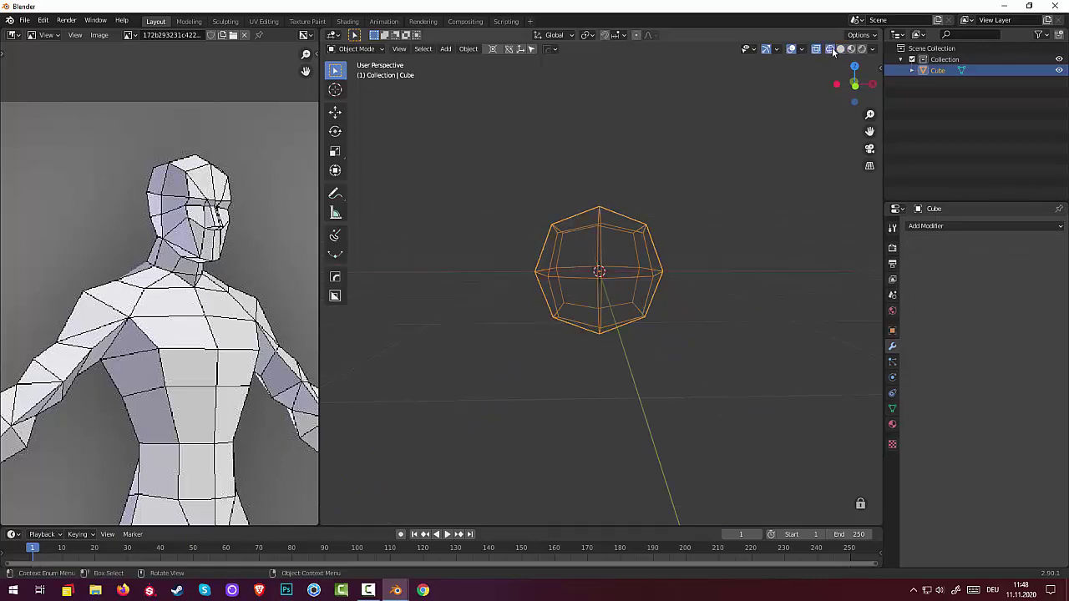
pyautogui.click(840, 50)
pyautogui.moveTo(752, 175); pyautogui.dragTo(734, 242, button='middle')
pyautogui.click(840, 49)
# Narrow the rounded cube along the global X axis to a scale of about 0.69 in front orthographic view.
pyautogui.press('KP_3')
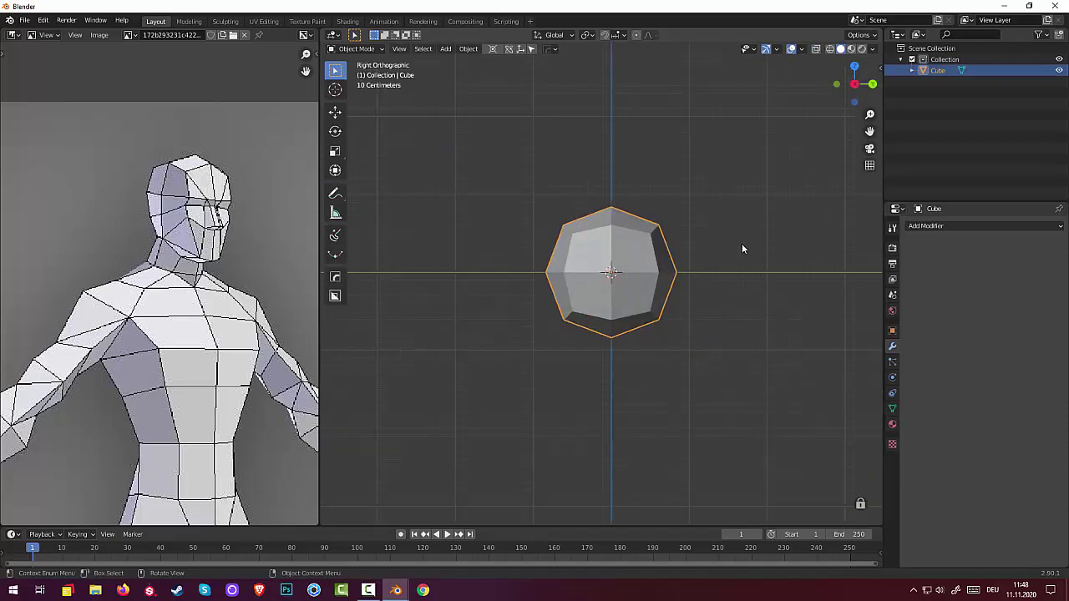
pyautogui.press('KP_1')
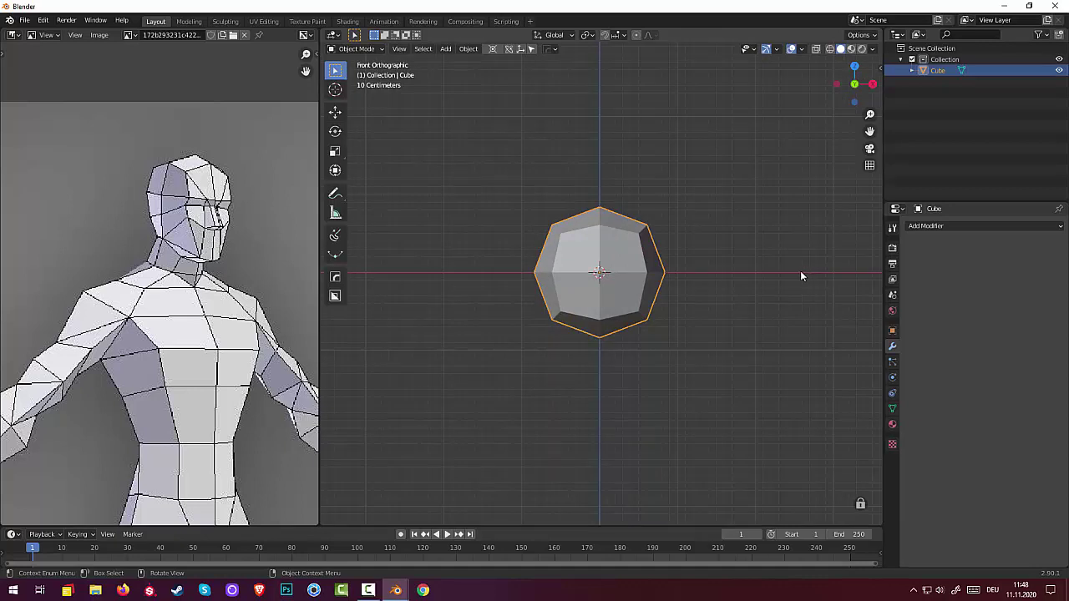
pyautogui.press('s')
pyautogui.press('x')
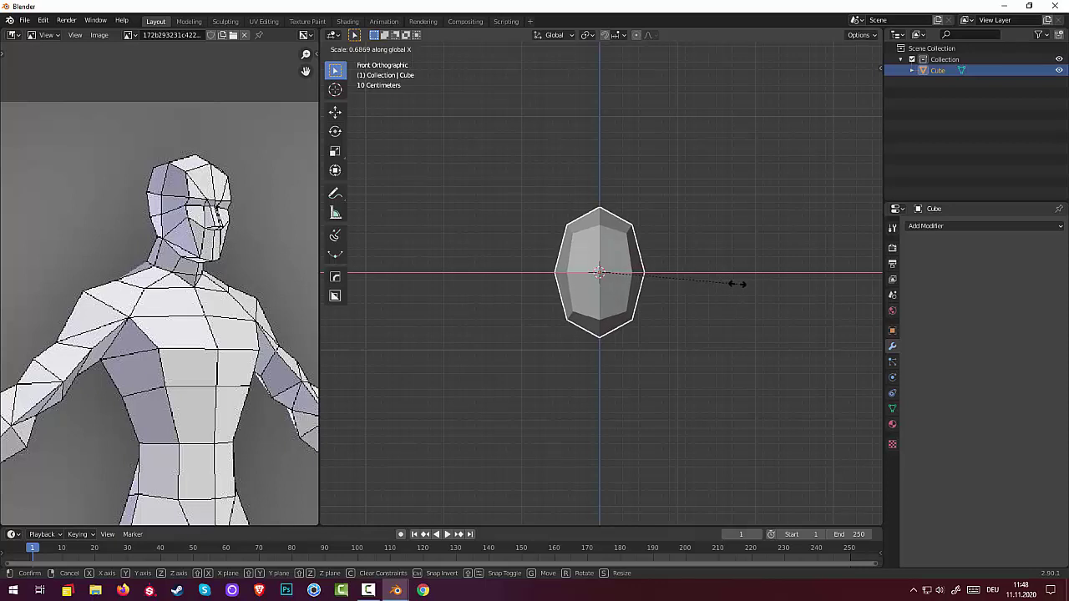
pyautogui.click(737, 284)
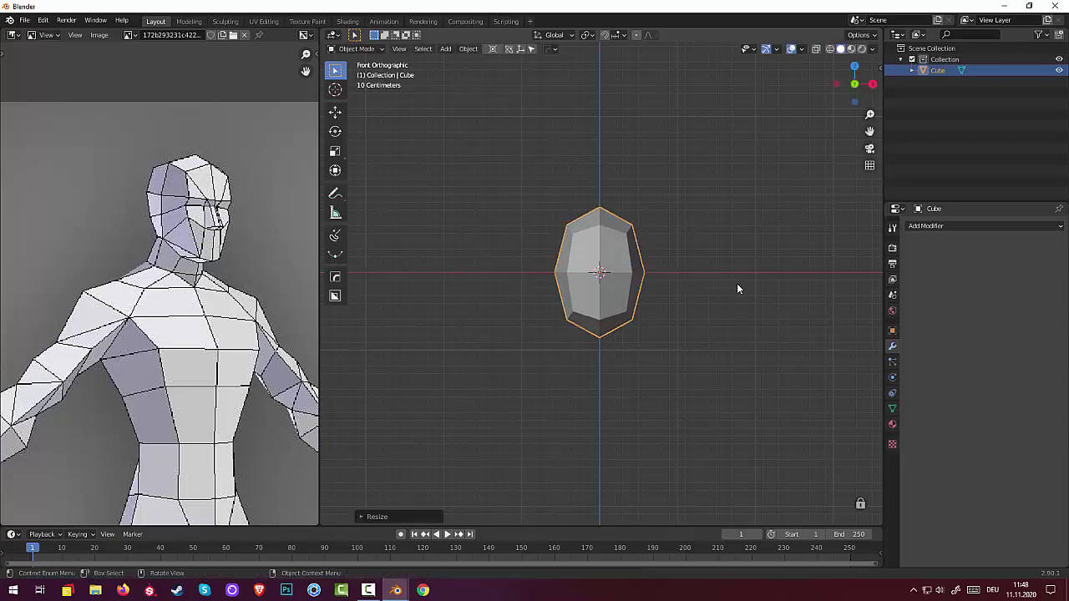
# Narrow the head shape along the global Y axis to a scale of about 0.73 in right orthographic view.
pyautogui.press('KP_3')
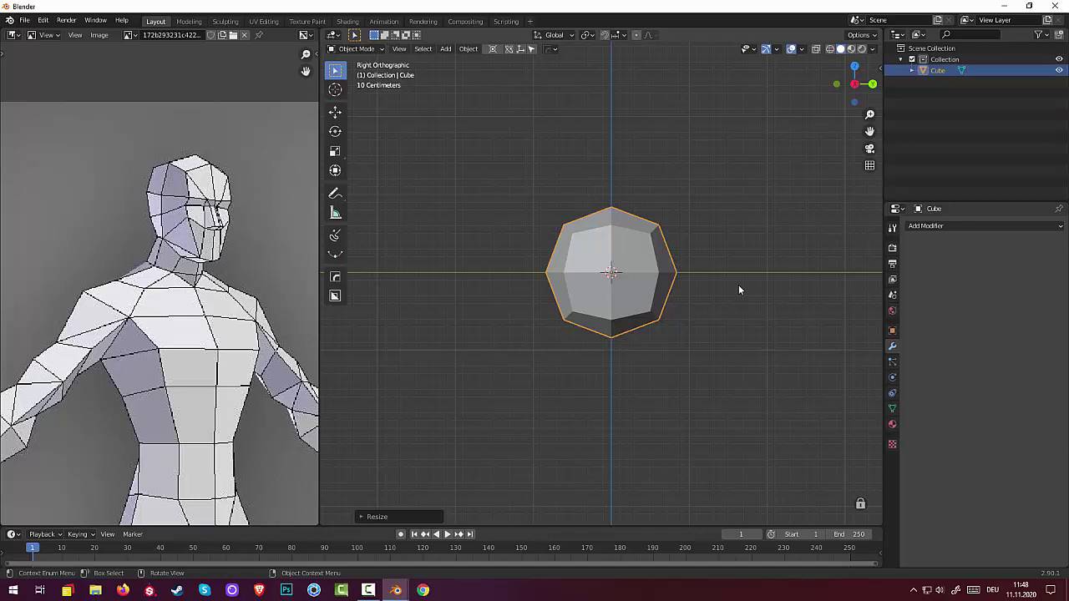
pyautogui.press('s')
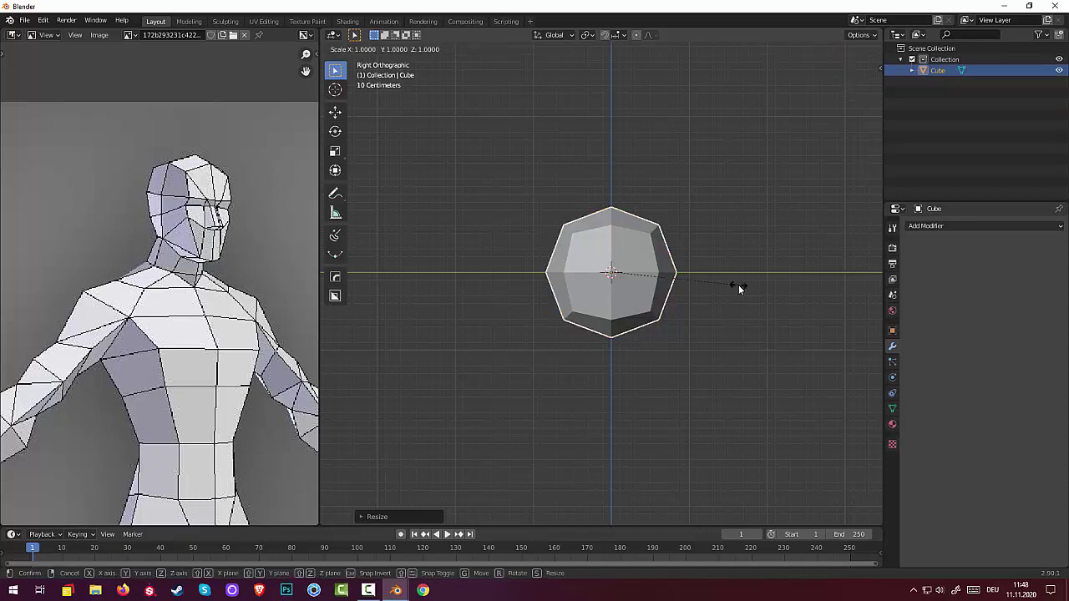
pyautogui.press('y')
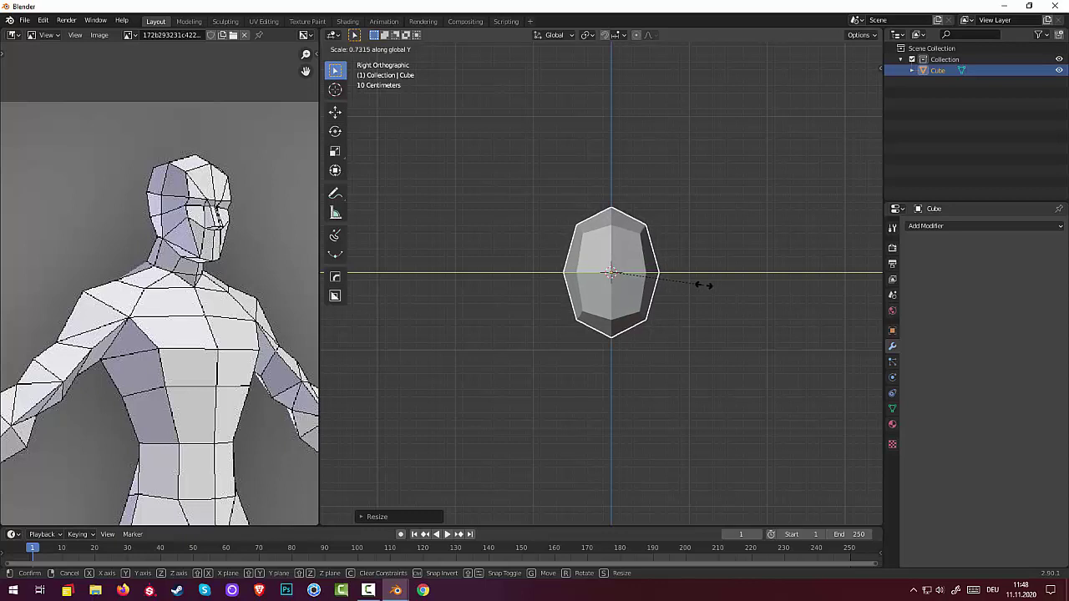
pyautogui.click(703, 288)
# Deselect the mesh in Edit Mode and add a horizontal loop cut midway through the head's row of faces just above centre.
pyautogui.press('KP_1')
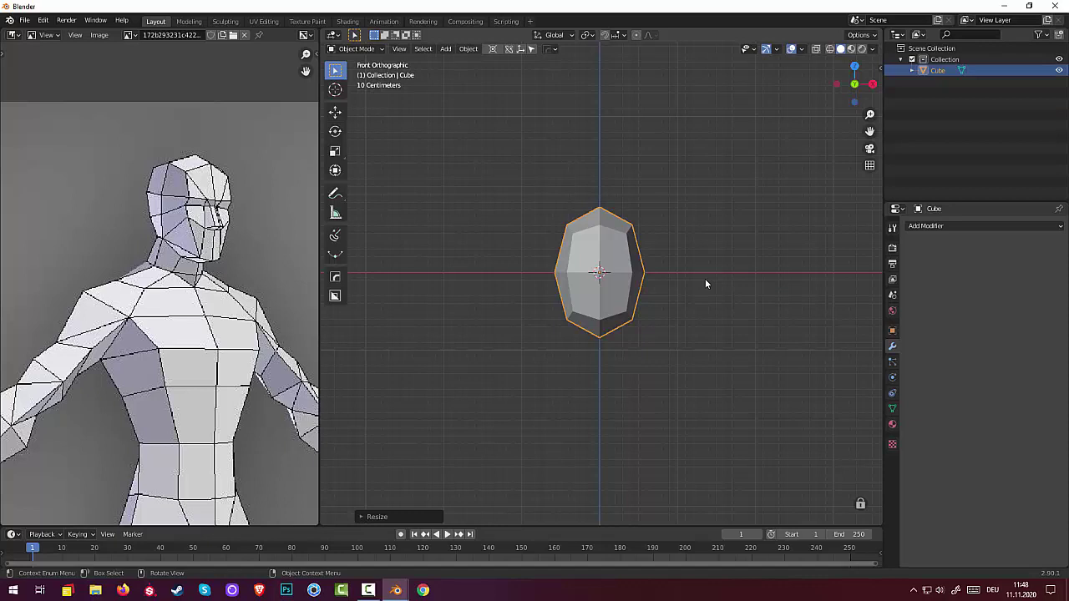
pyautogui.scroll(3, 721, 285)
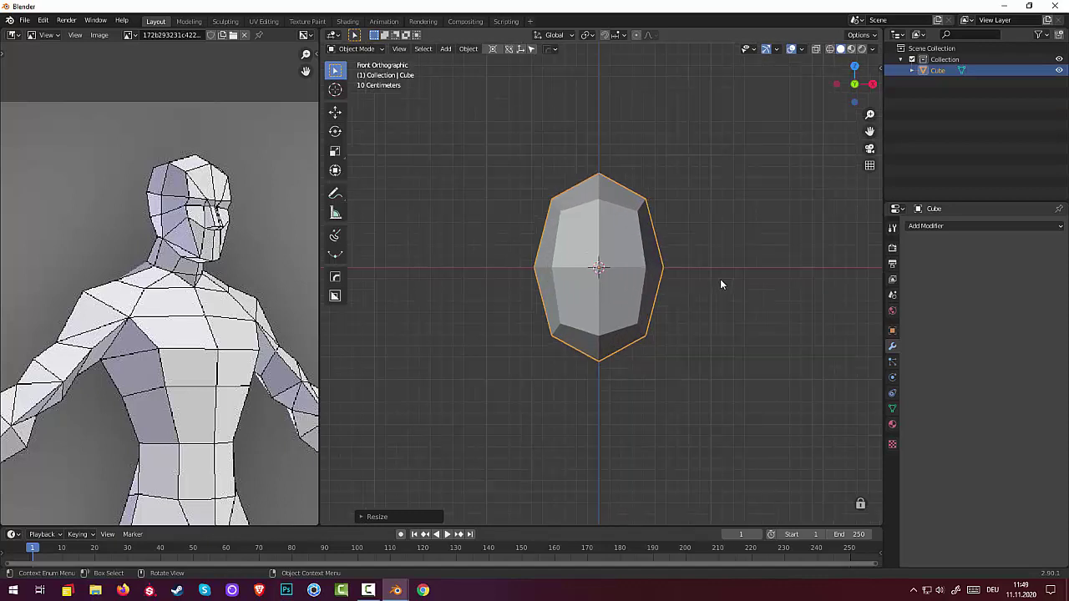
pyautogui.press('Tab')
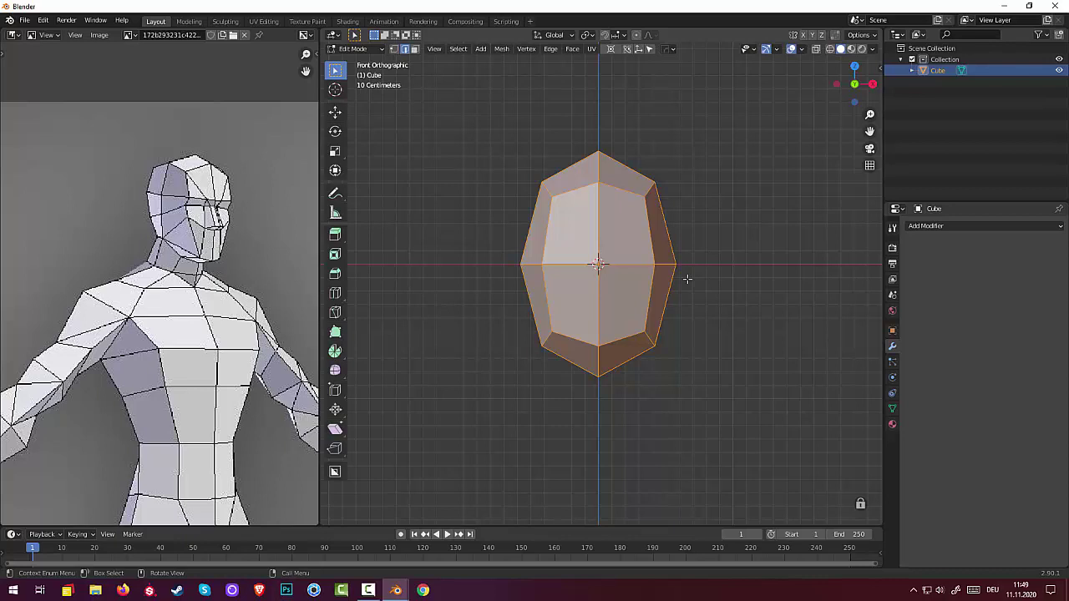
pyautogui.hotkey('alt', 'a')
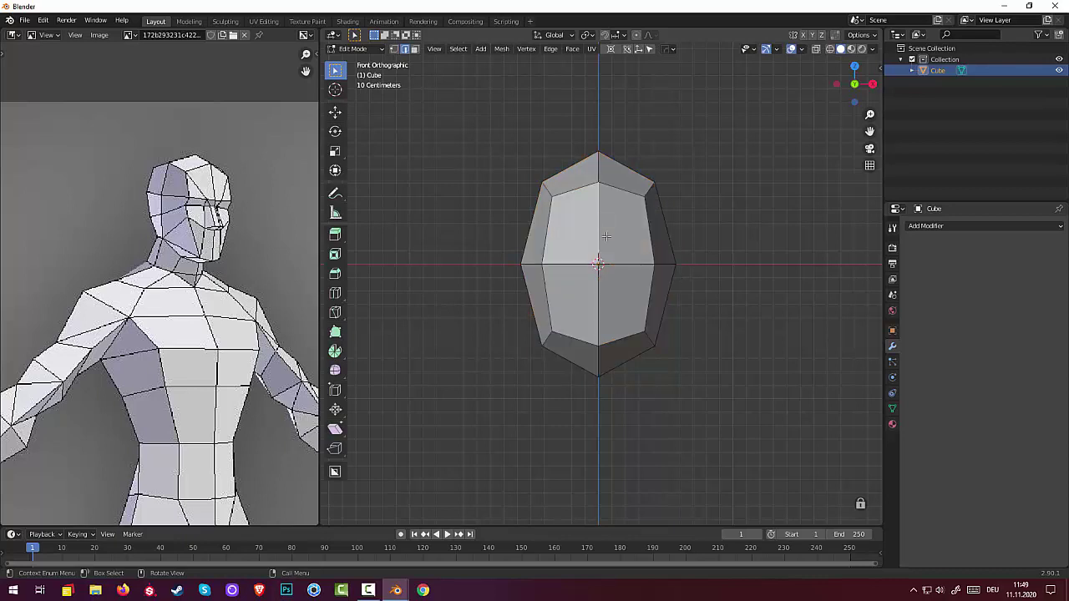
pyautogui.hotkey('ctrl', 'r')
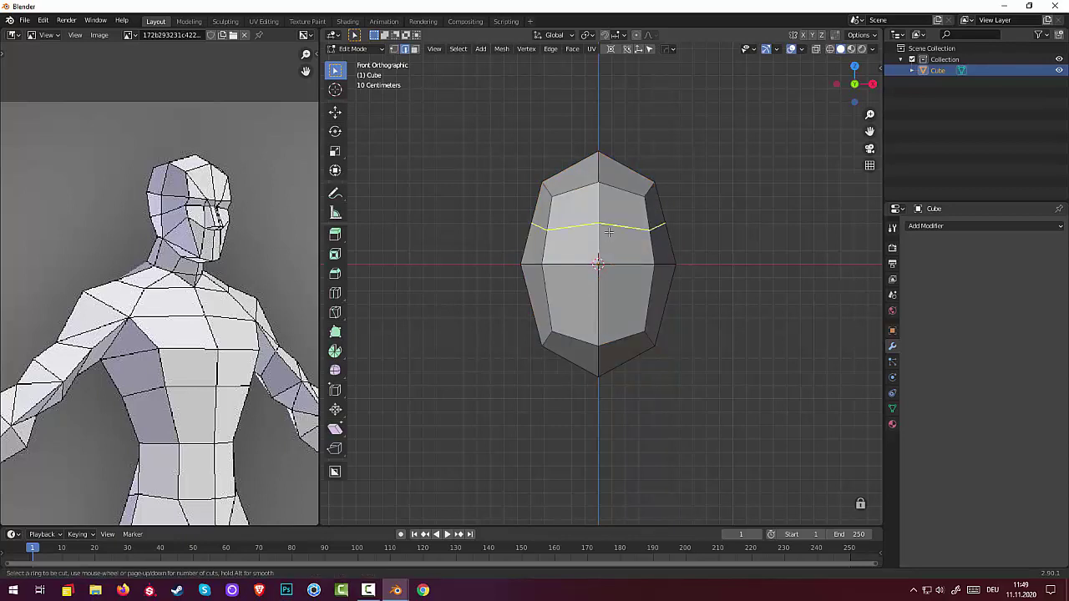
pyautogui.click(609, 232)
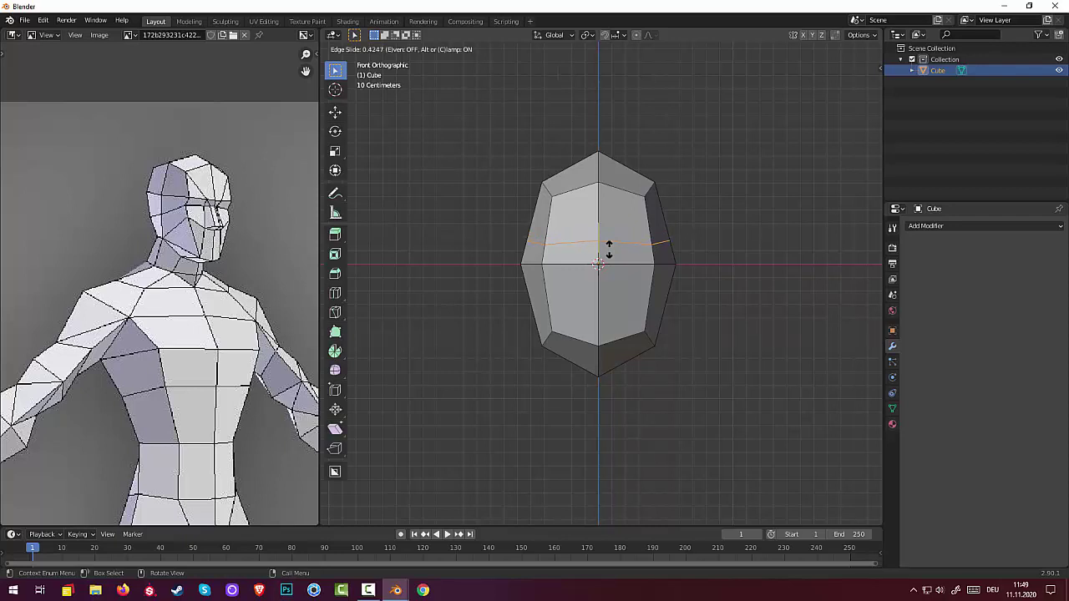
pyautogui.click(609, 249)
# Flatten the new edge loop into a straight horizontal line by scaling it to 0 along Z.
pyautogui.press('s')
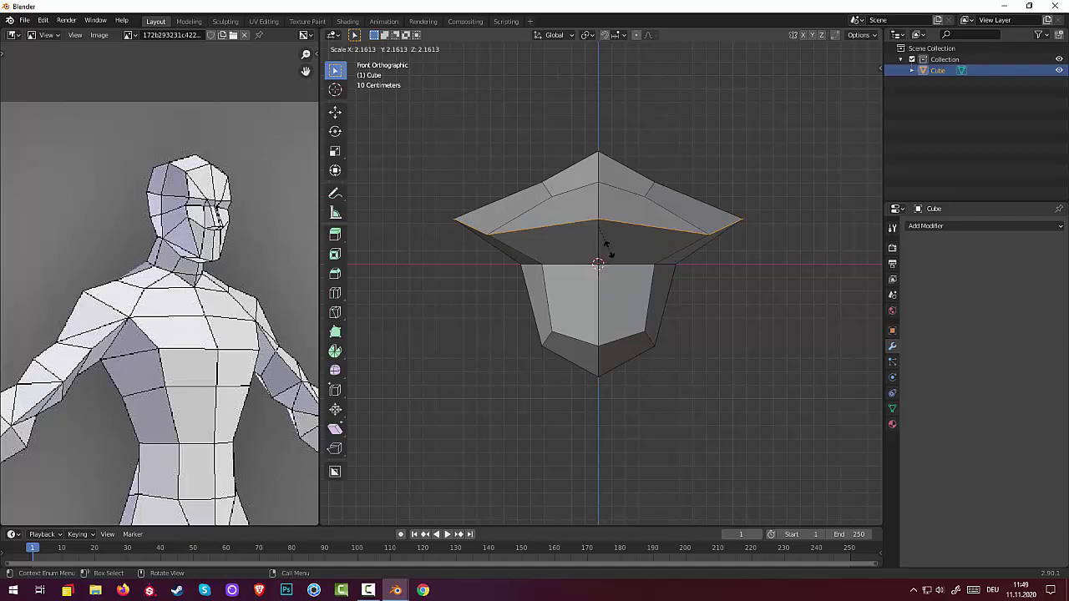
pyautogui.press('Escape')
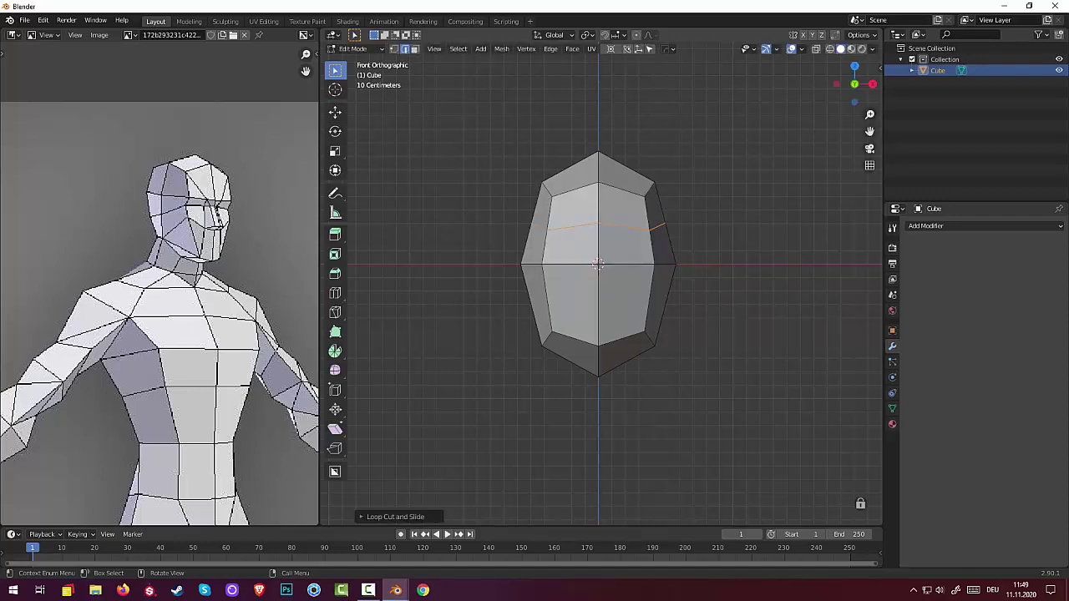
pyautogui.press('s')
pyautogui.press('z')
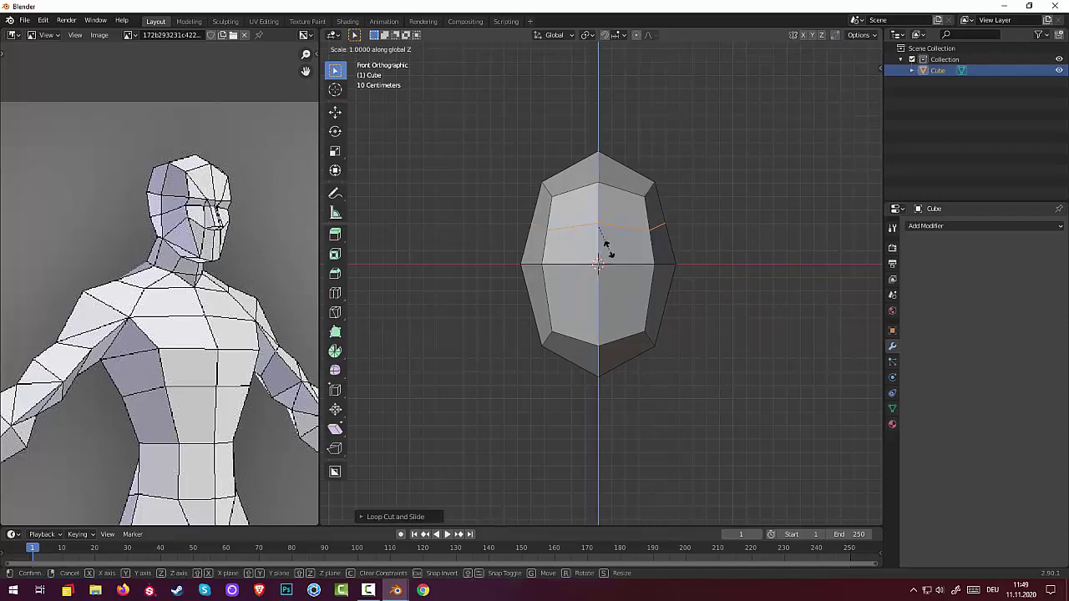
pyautogui.press('0')
pyautogui.press('Return')
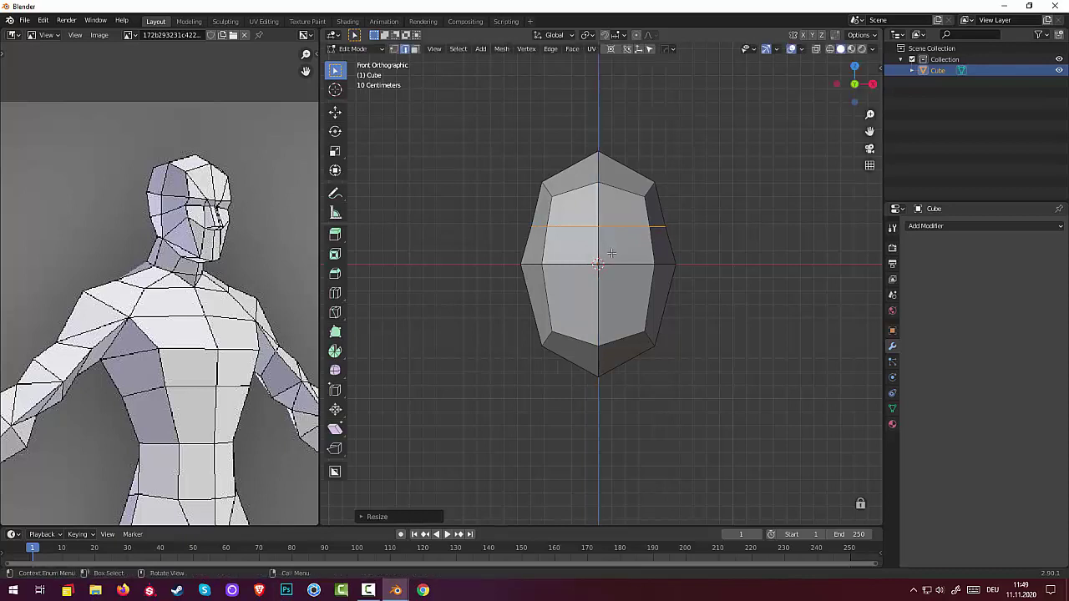
# Tilt the flattened edge loop by about -3 degrees, working from a perspective side view of the head.
pyautogui.press('KP_5')
pyautogui.moveTo(714, 274); pyautogui.dragTo(668, 255, button='middle')
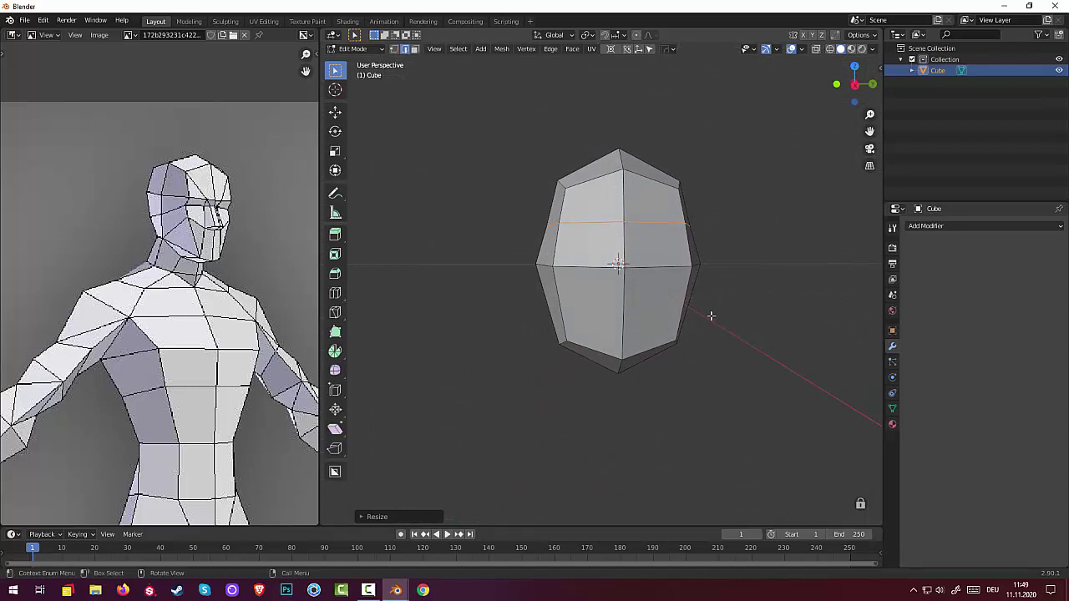
pyautogui.press('r')
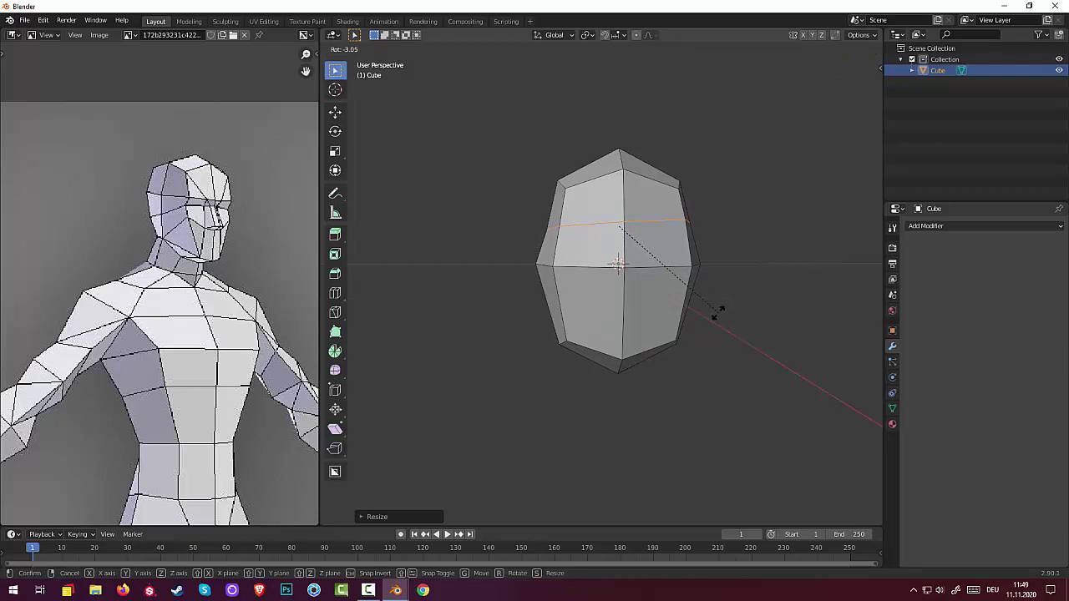
pyautogui.click(720, 312)
pyautogui.moveTo(721, 318); pyautogui.dragTo(755, 318, button='middle')
pyautogui.moveTo(671, 249); pyautogui.dragTo(623, 273, button='middle')
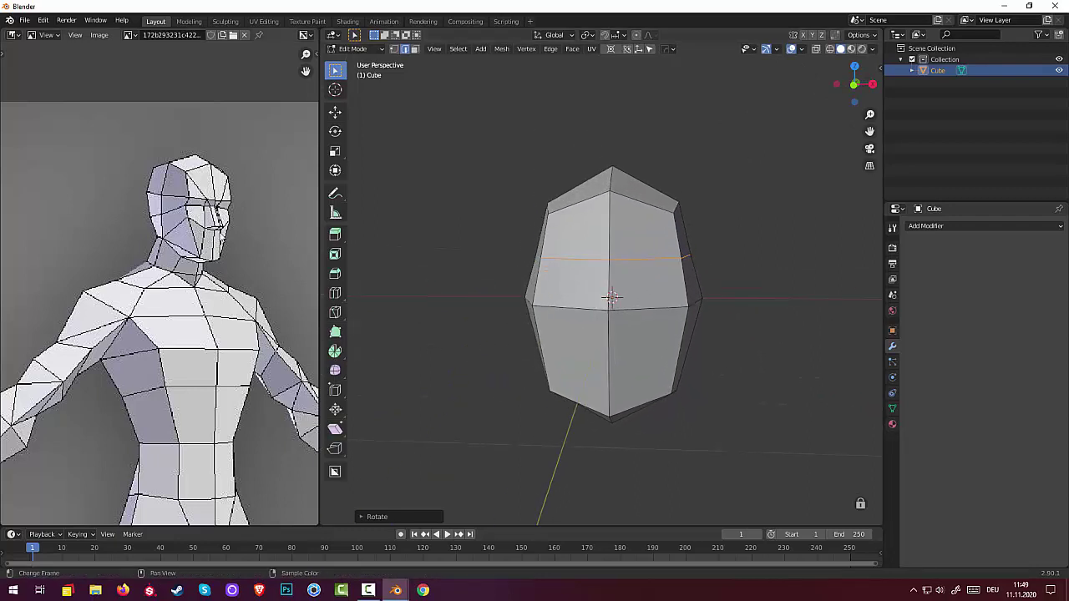
# Add a second horizontal loop cut between the tilted loop and the head's middle edge, with an edge slide of about -0.23.
pyautogui.click(685, 286)
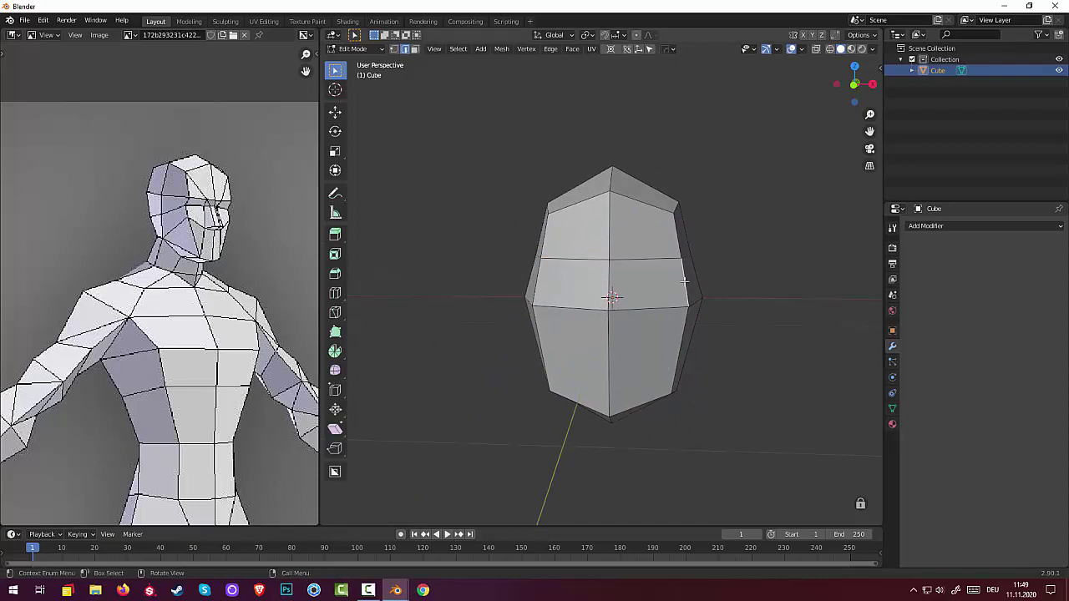
pyautogui.hotkey('ctrl', 'r')
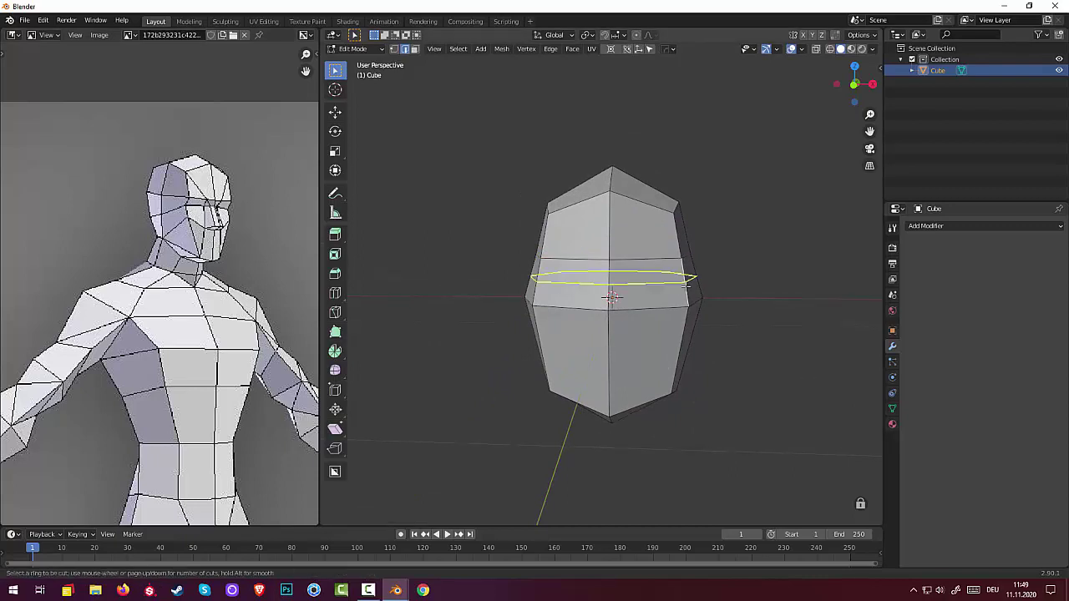
pyautogui.click(685, 286)
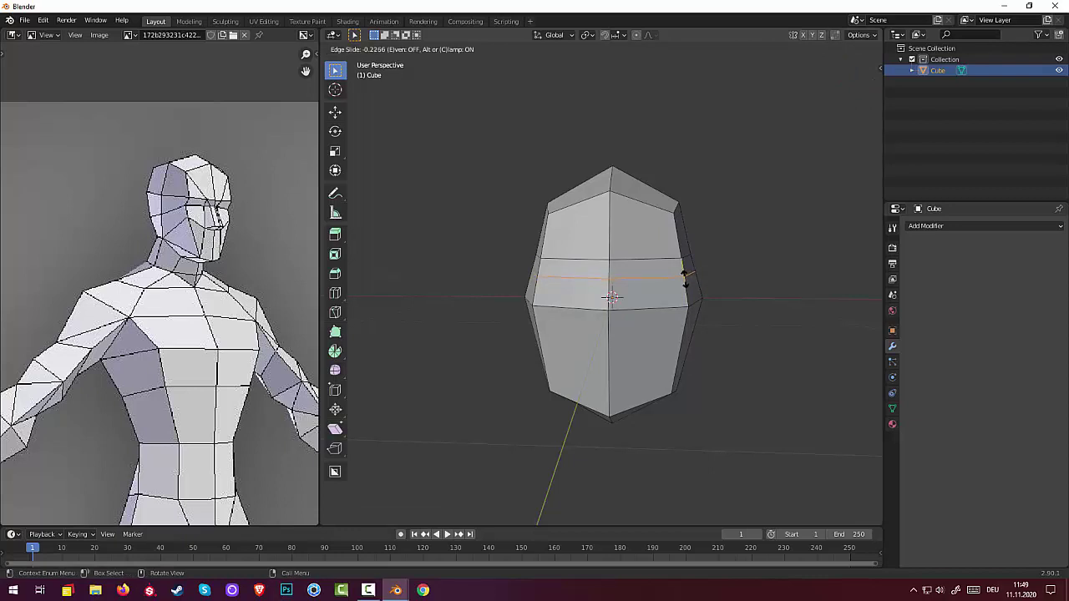
pyautogui.click(685, 280)
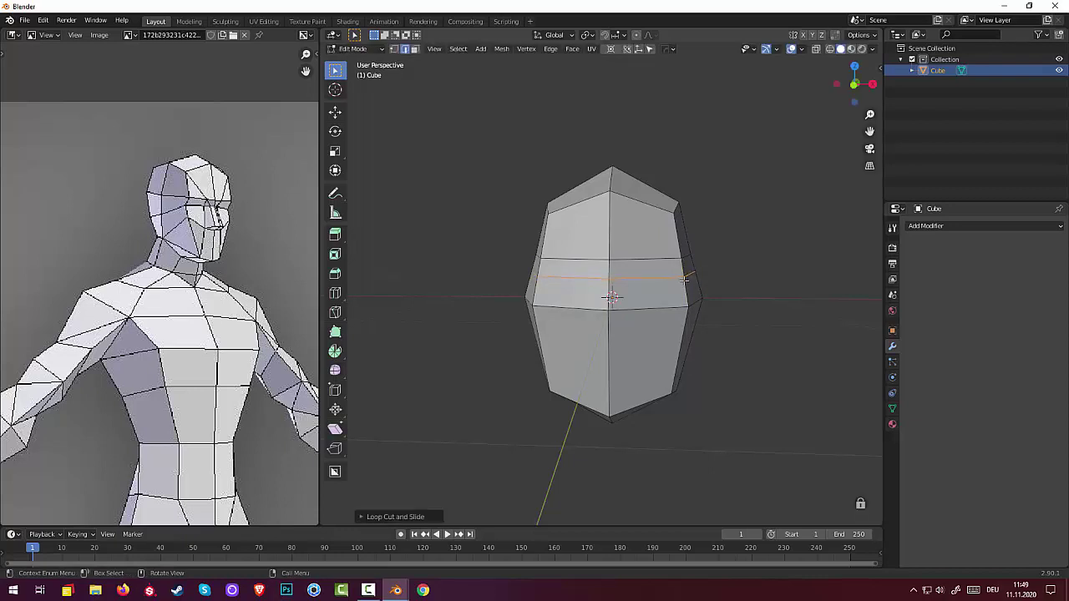
# Try to add a vertical loop cut beside the face's centre line with an edge slide of about 0.41.
pyautogui.click(644, 208)
pyautogui.hotkey('ctrl', 'r')
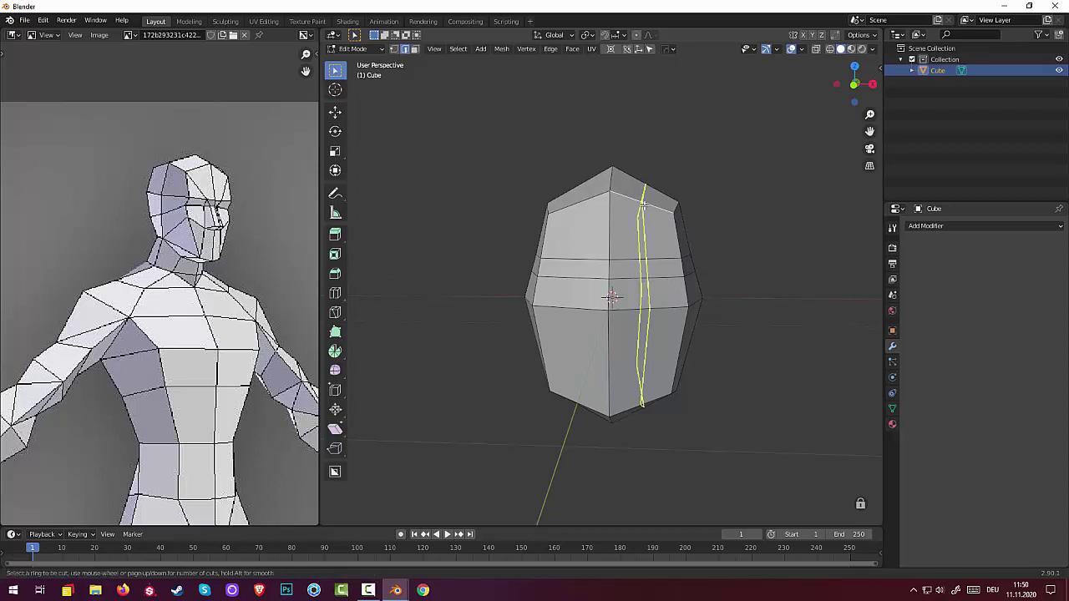
pyautogui.click(644, 206)
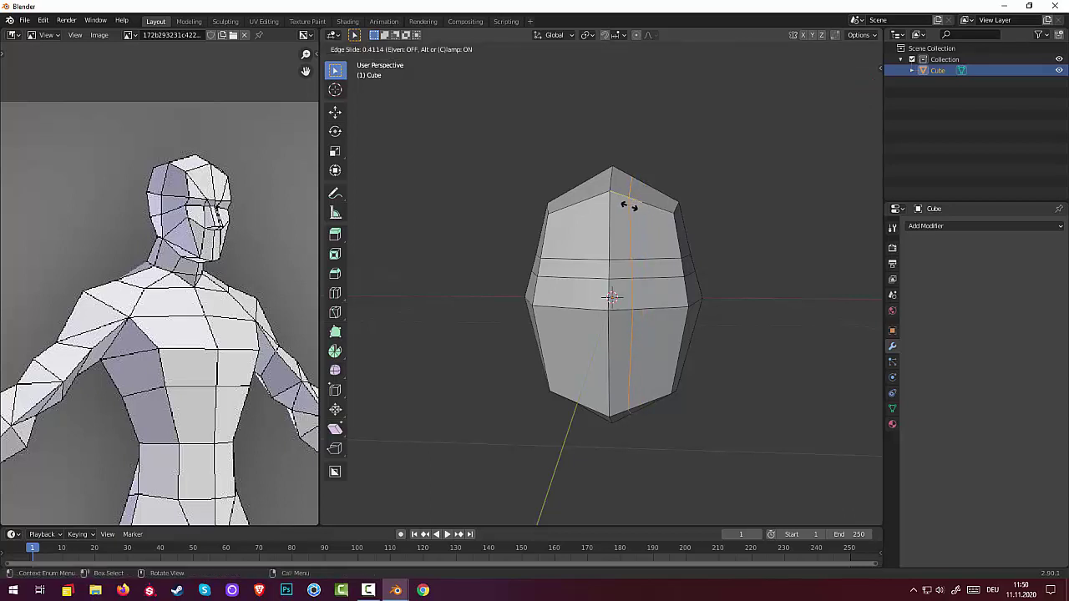
pyautogui.click(628, 206)
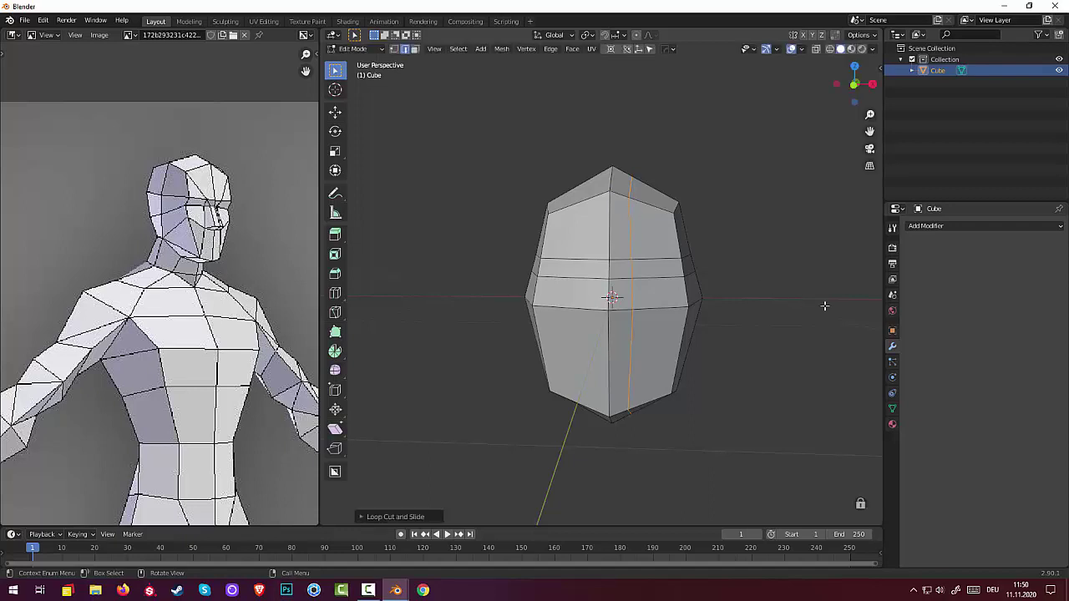
pyautogui.click(393, 48)
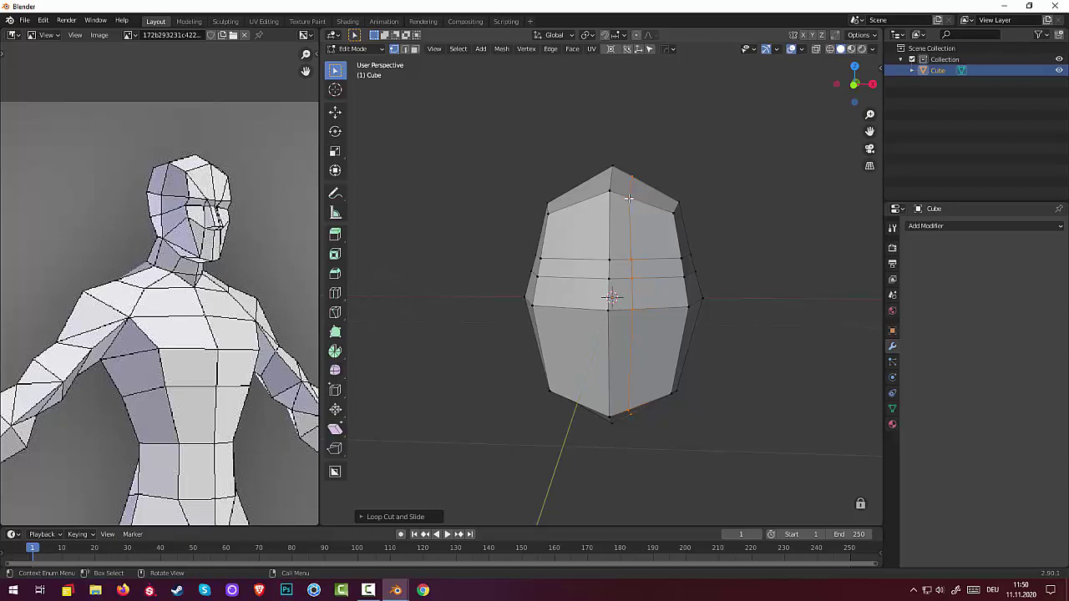
pyautogui.hotkey('alt', 'a')
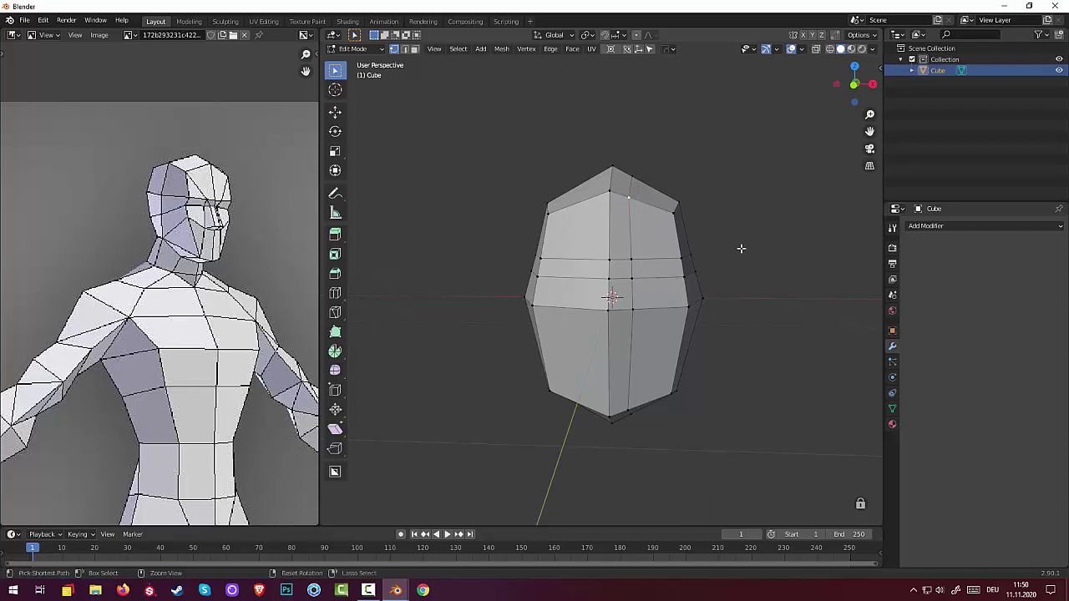
pyautogui.press('2')
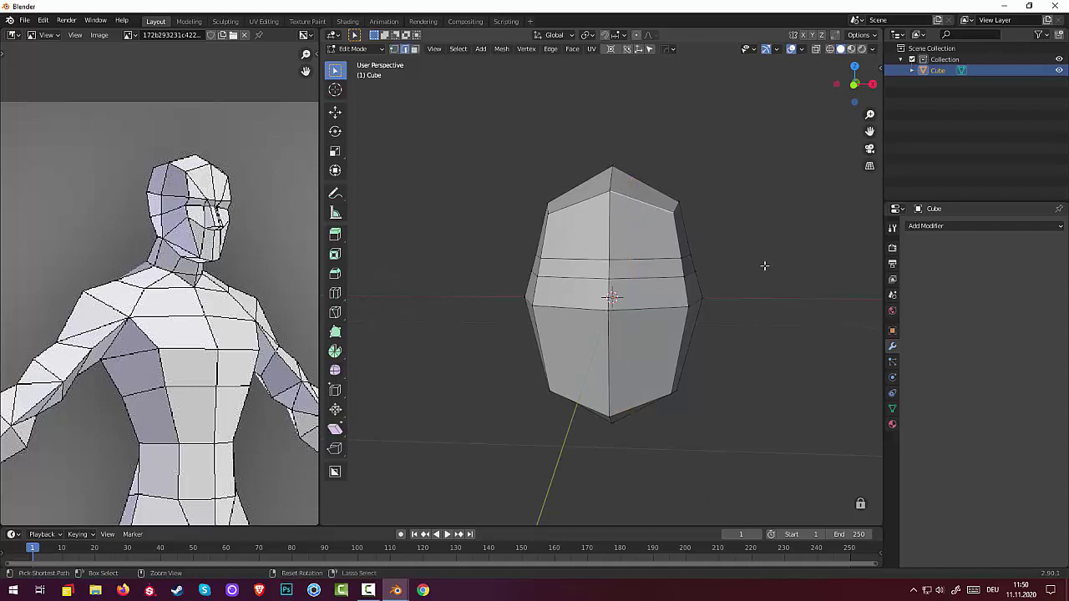
# Knife-cut the face's +X half from the upper forehead corner to the upper loop near the centre line and down to the chin edge.
pyautogui.press('k')
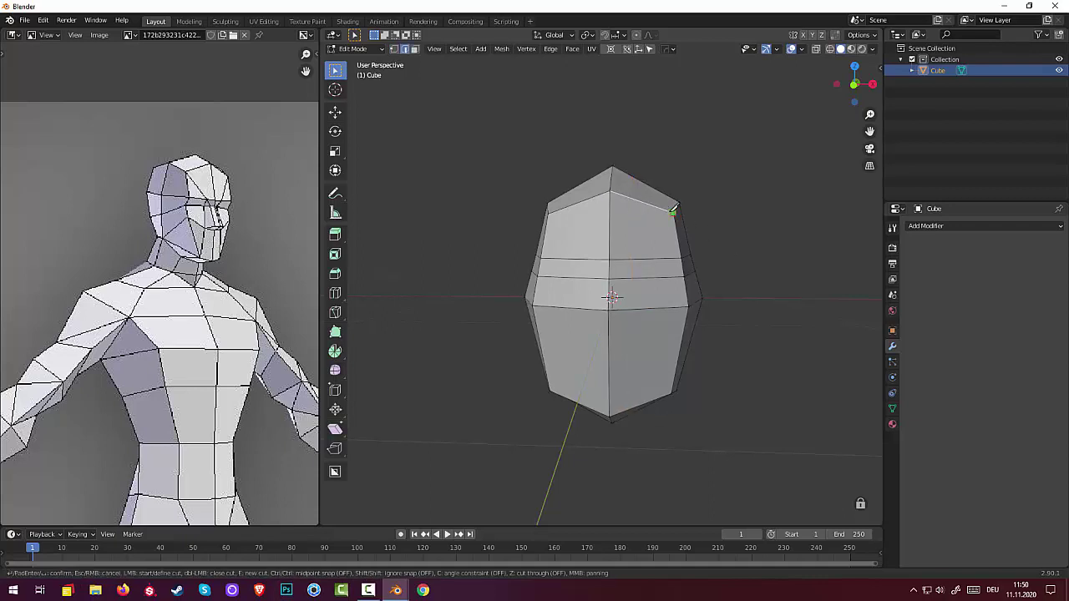
pyautogui.click(672, 212)
pyautogui.click(627, 259)
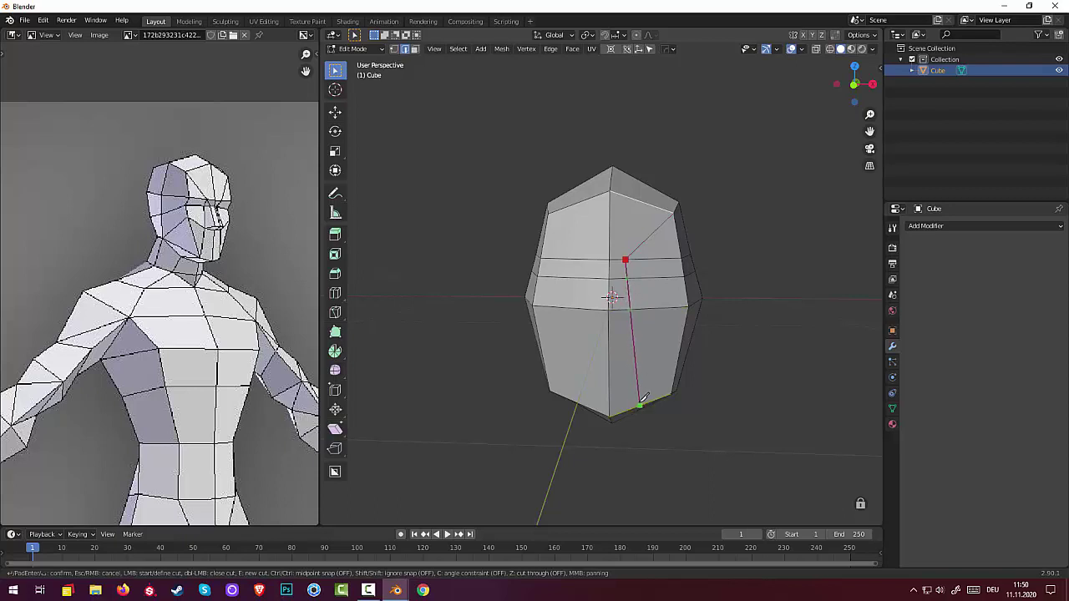
pyautogui.click(640, 404)
pyautogui.press('Return')
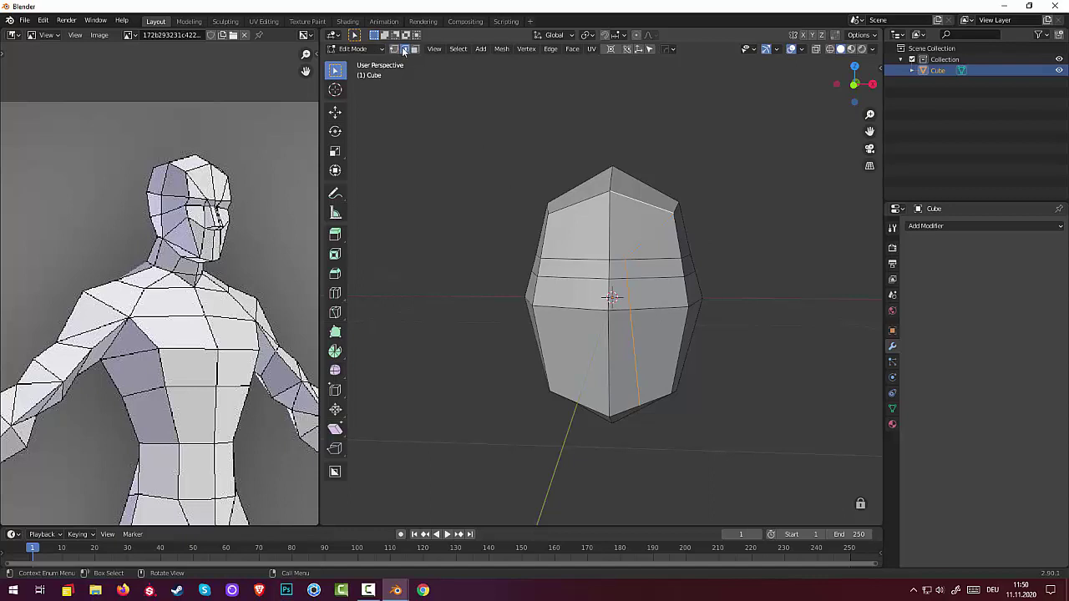
# Move the vertex where the knife cut crosses the head's middle edge down by about 0.1 m.
pyautogui.press('k')
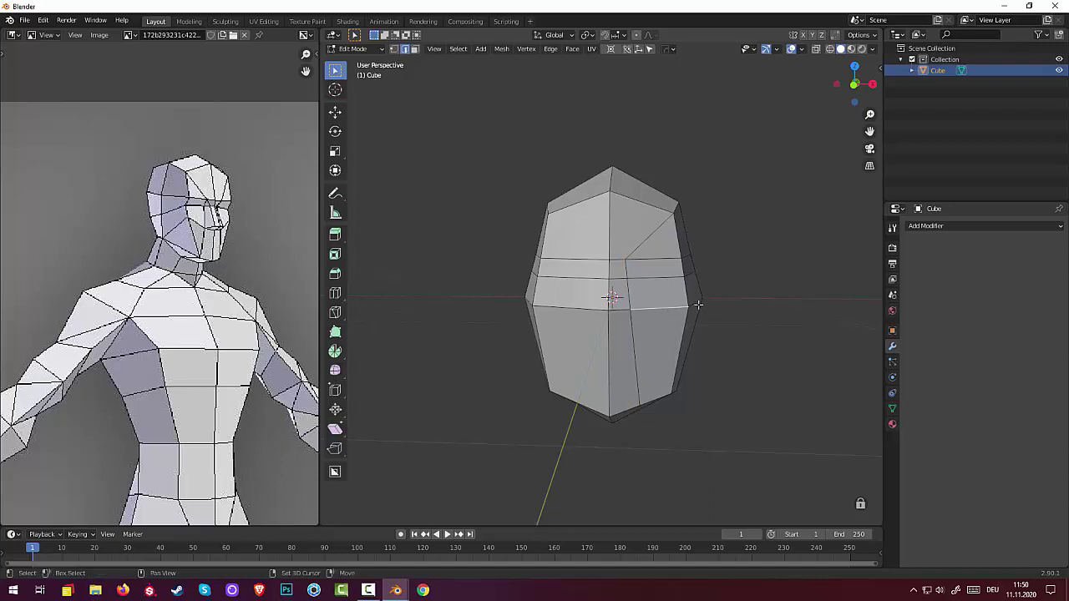
pyautogui.keyDown('shift'); pyautogui.click(697, 304); pyautogui.keyUp('shift')
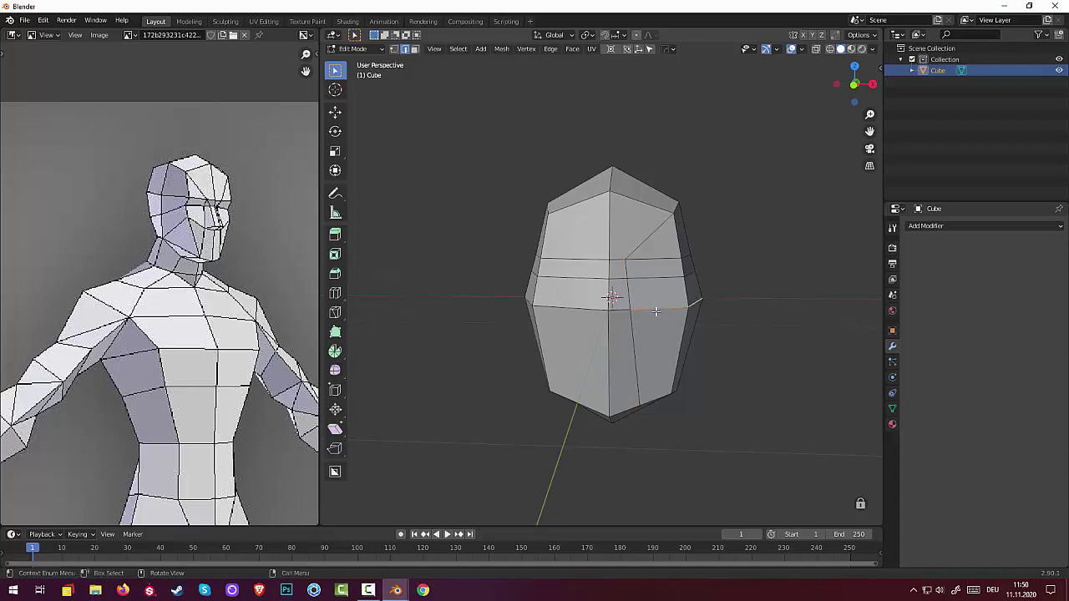
pyautogui.click(654, 309)
pyautogui.press('1')
pyautogui.click(630, 309)
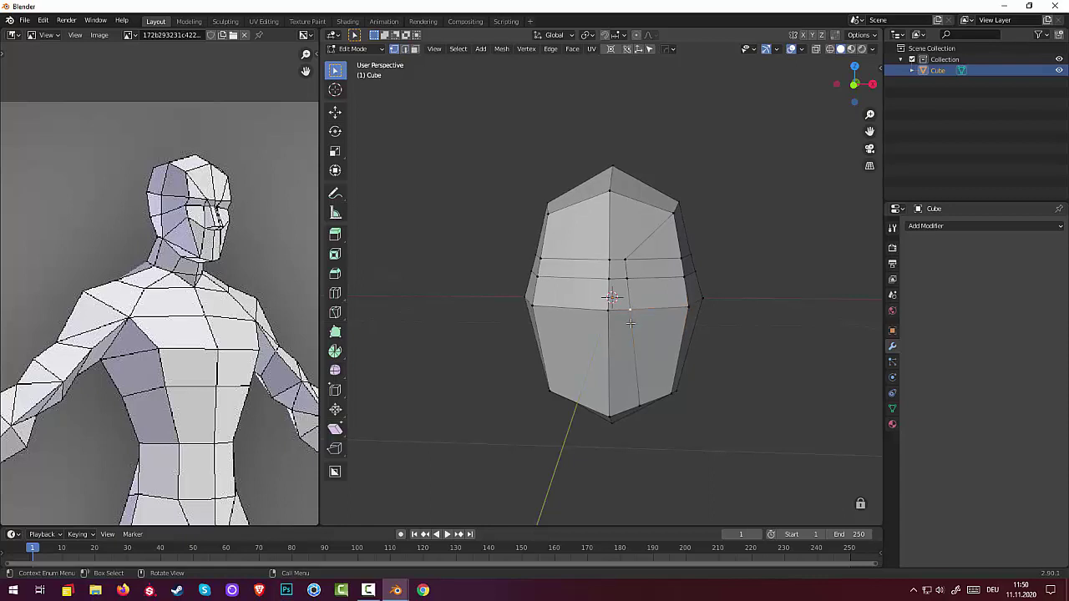
pyautogui.press('g')
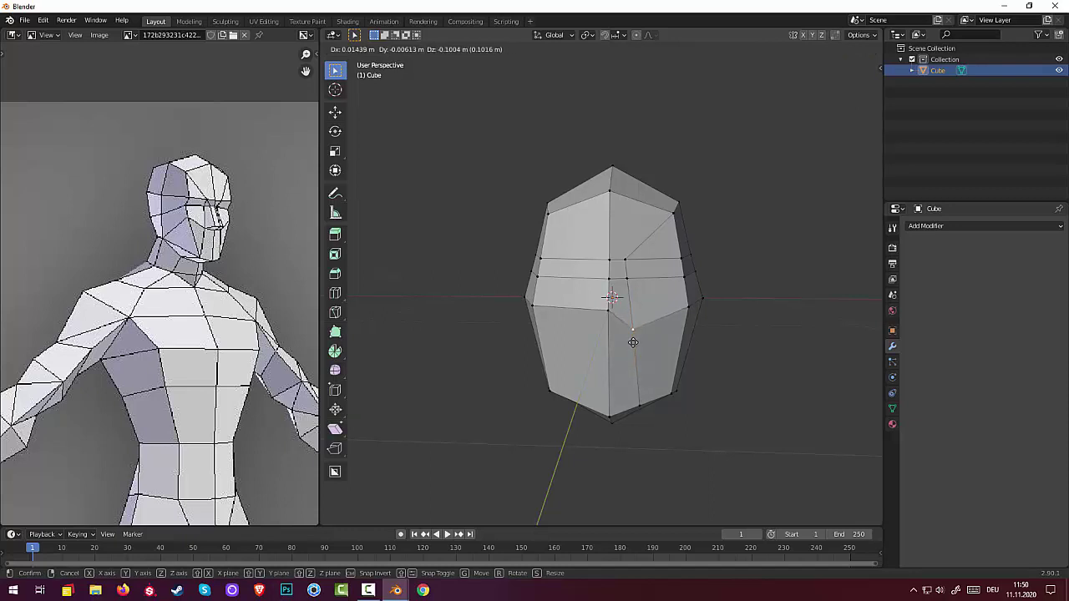
pyautogui.click(633, 343)
# Move the centre-line vertex of the head's middle edge down by about 0.1 m, level with the knife-cut vertex.
pyautogui.click(609, 309)
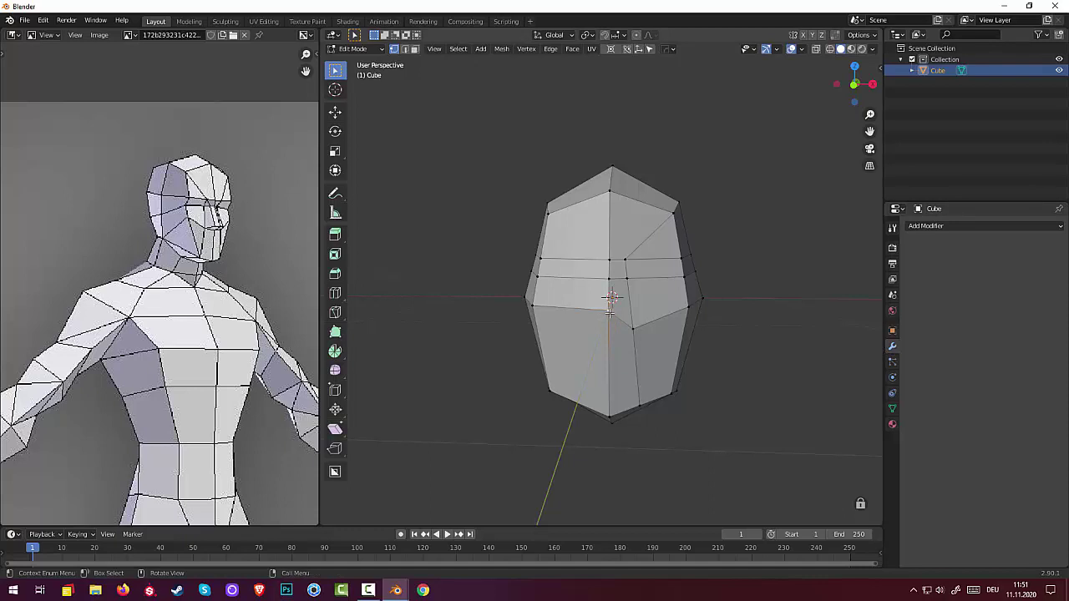
pyautogui.press('g')
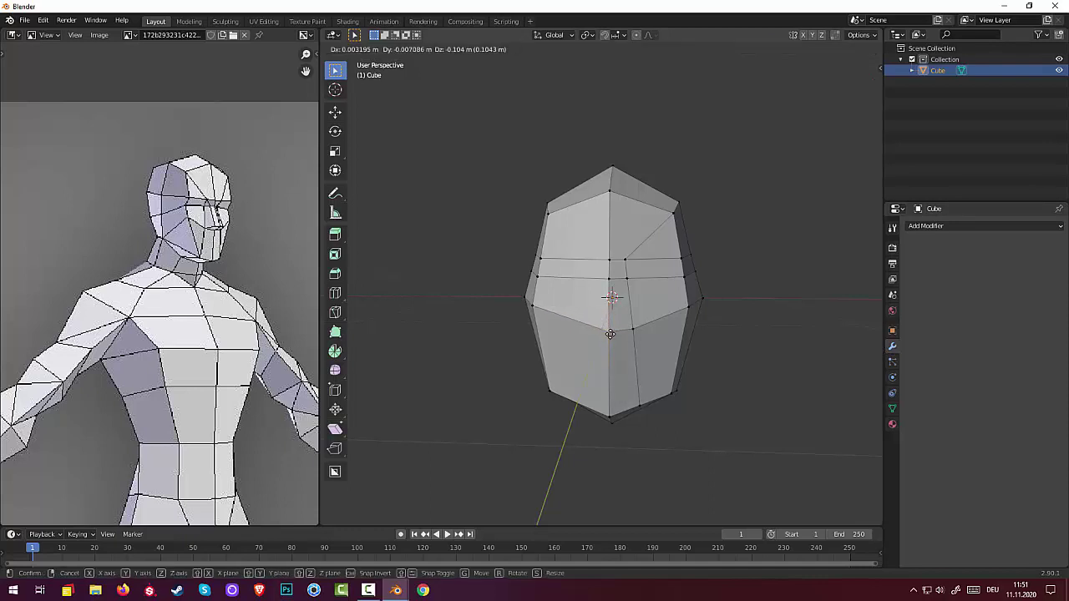
pyautogui.click(640, 346)
# Delete all vertices on the head's negative X half, working in front view with X-ray on.
pyautogui.moveTo(781, 363)
pyautogui.mouseDown(button='middle')
pyautogui.moveTo(792, 343)
pyautogui.moveTo(780, 355)
pyautogui.mouseUp(button='middle')
pyautogui.scroll(-3, 779, 355)
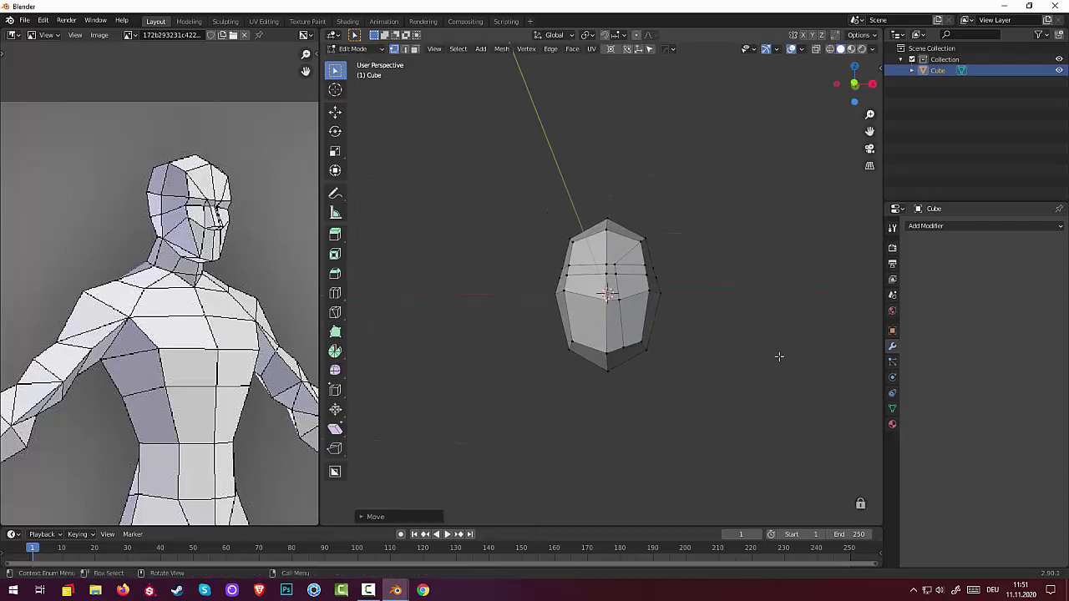
pyautogui.click(608, 220)
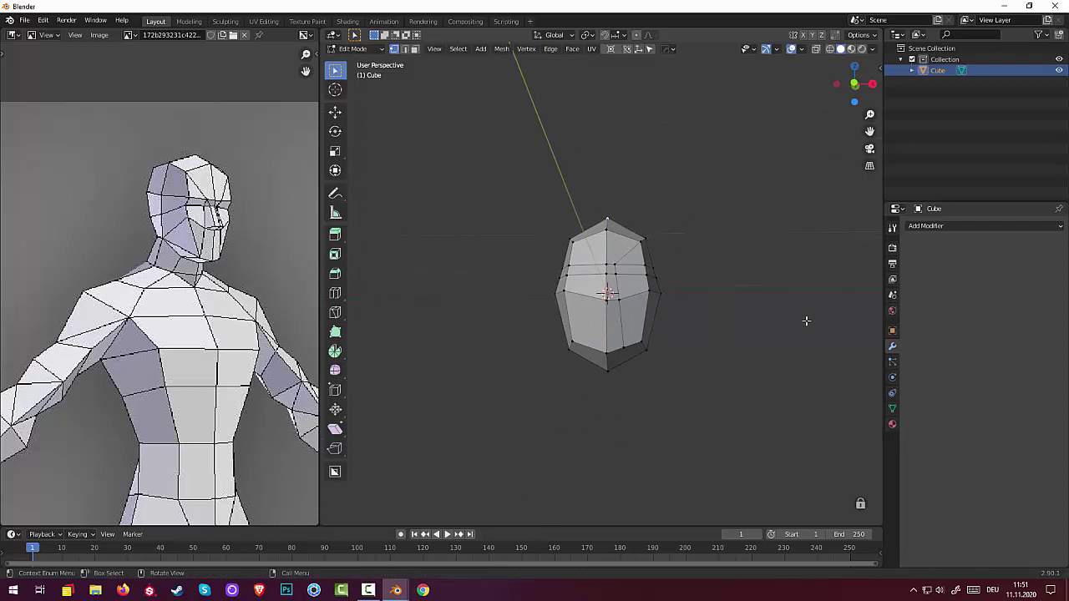
pyautogui.moveTo(794, 310); pyautogui.dragTo(800, 317, button='middle')
pyautogui.press('KP_1')
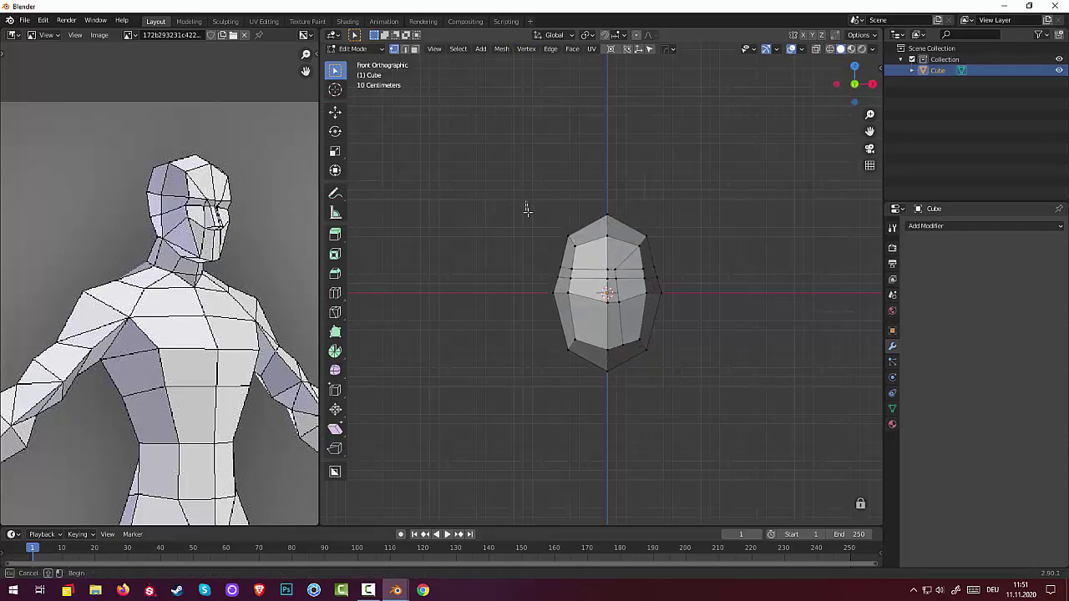
pyautogui.hotkey('alt', 'a')
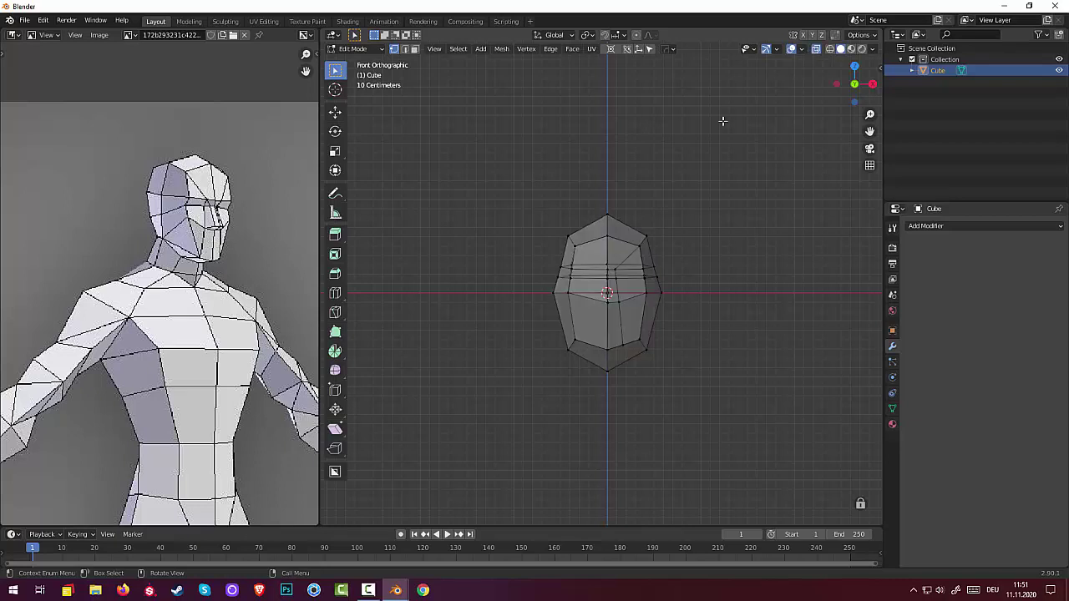
pyautogui.moveTo(543, 215); pyautogui.dragTo(590, 422)
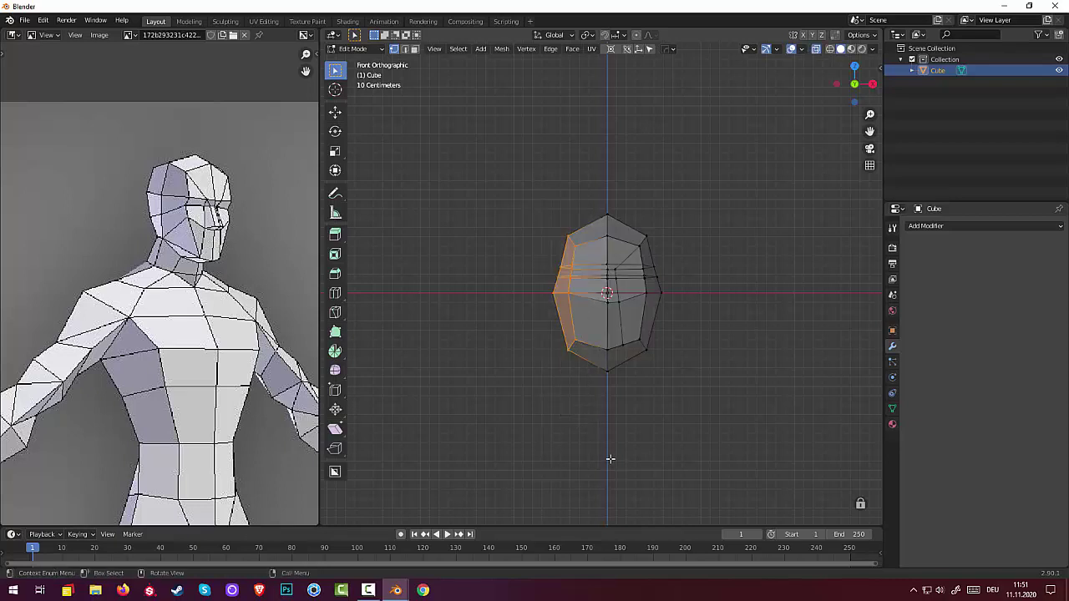
pyautogui.press('x')
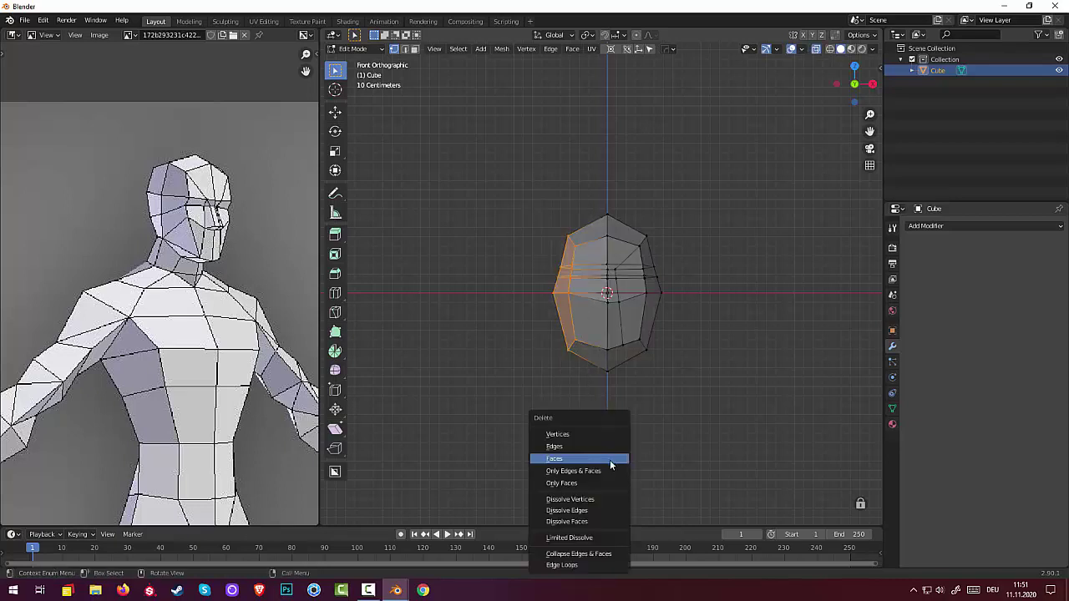
pyautogui.click(561, 435)
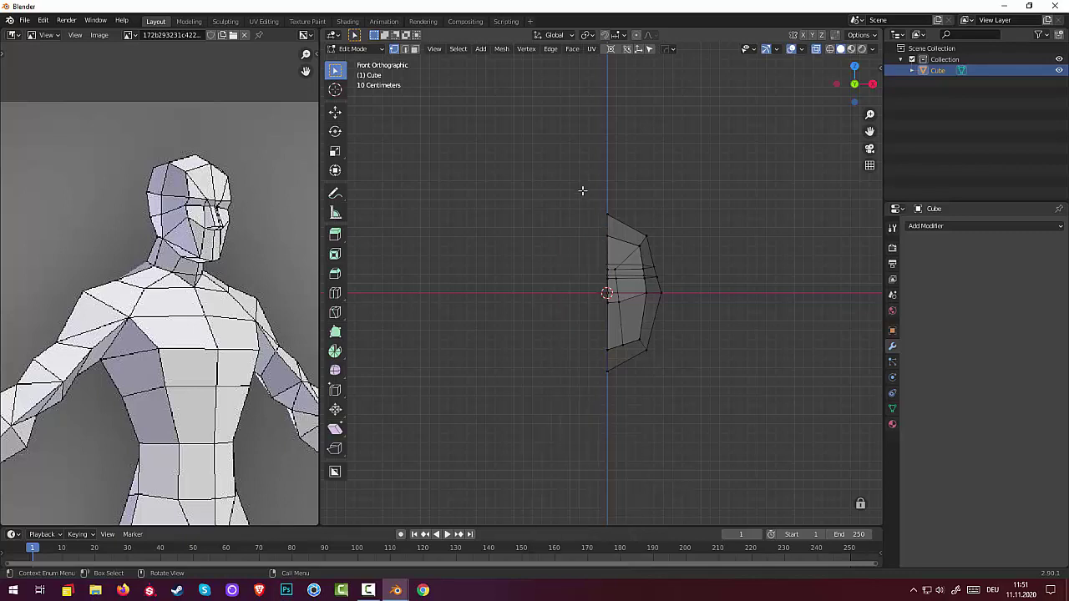
# Add a Mirror modifier on the X axis with Clipping enabled, and turn X-ray off with the mesh deselected.
pyautogui.moveTo(582, 190); pyautogui.dragTo(662, 397)
pyautogui.click(929, 226)
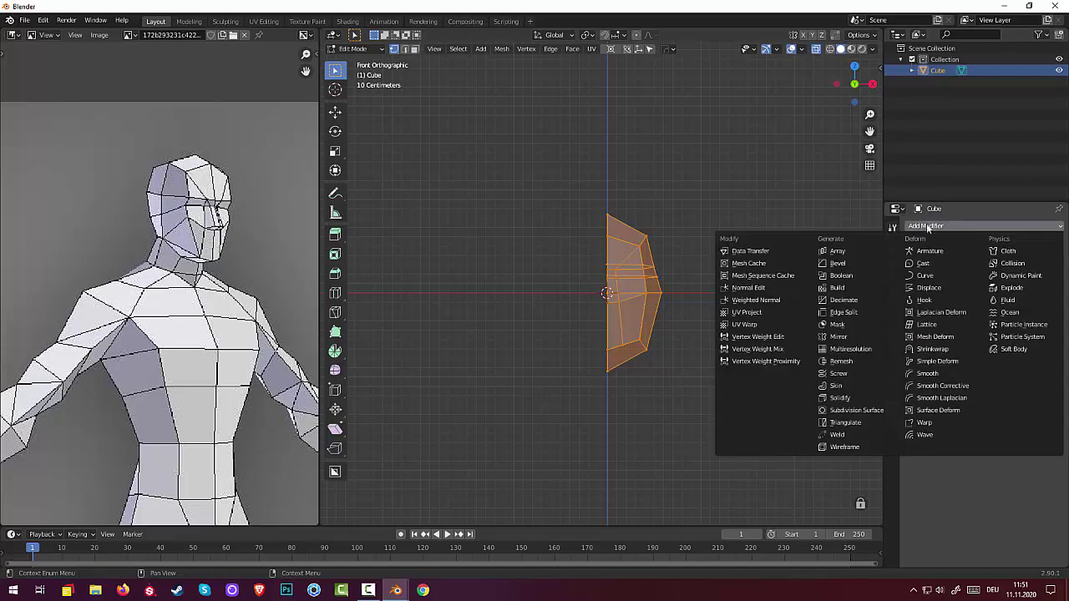
pyautogui.click(841, 338)
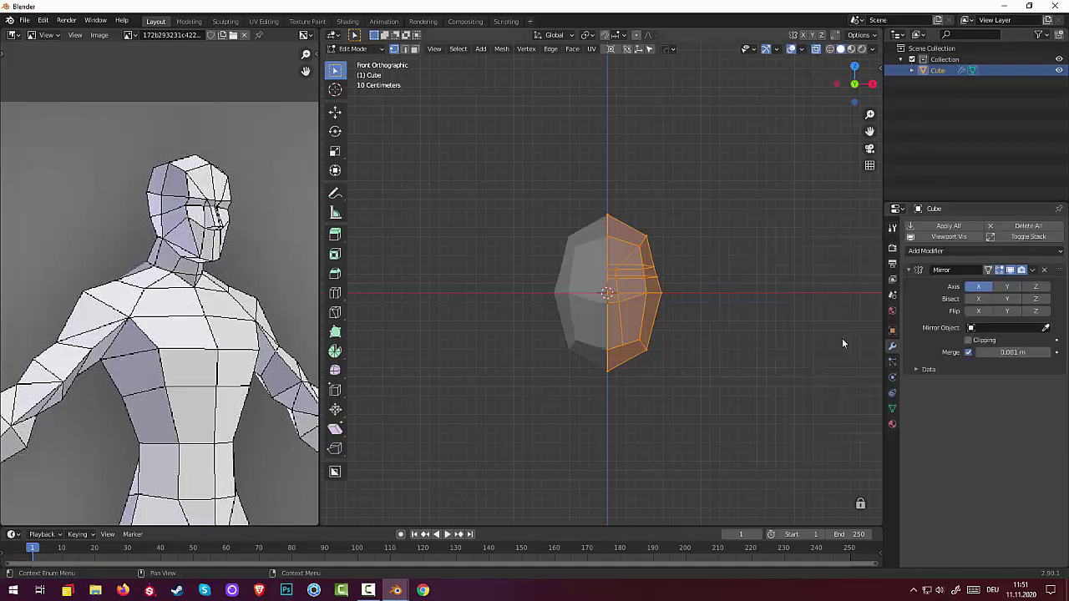
pyautogui.click(975, 328)
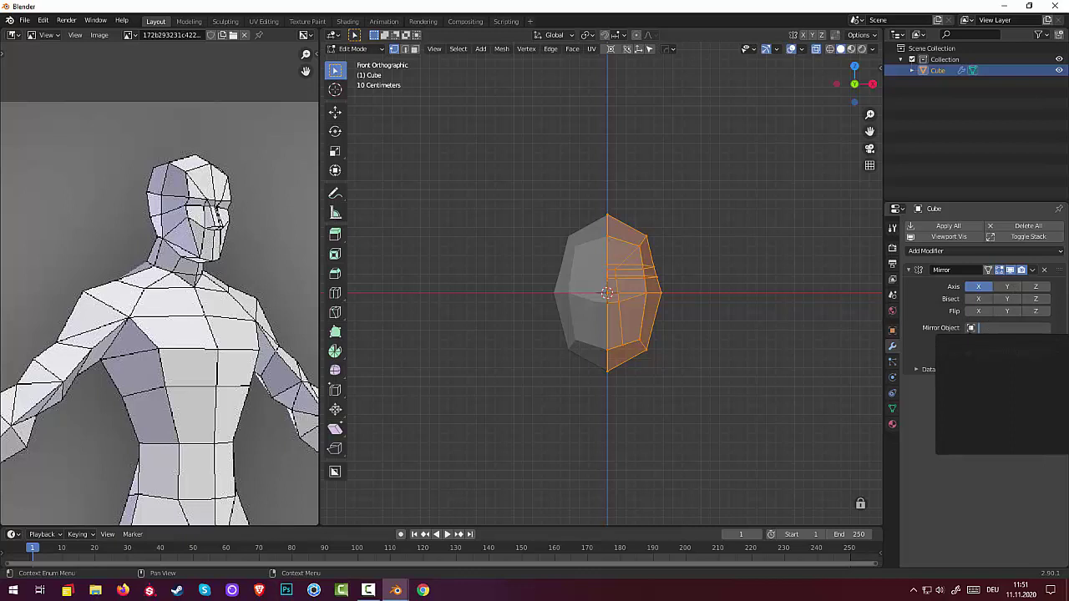
pyautogui.click(916, 344)
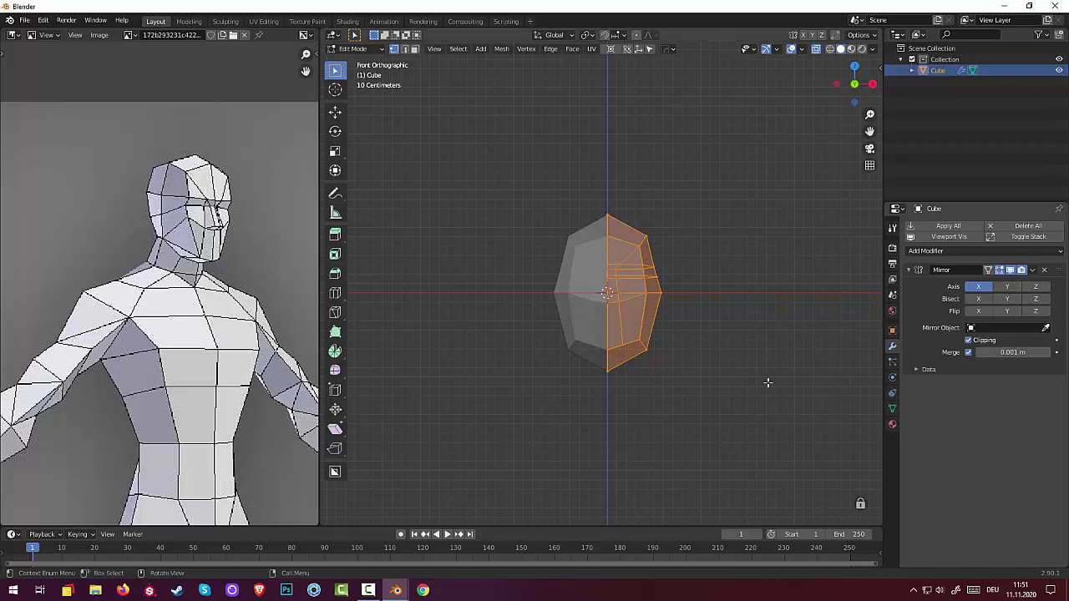
pyautogui.hotkey('alt', 'a')
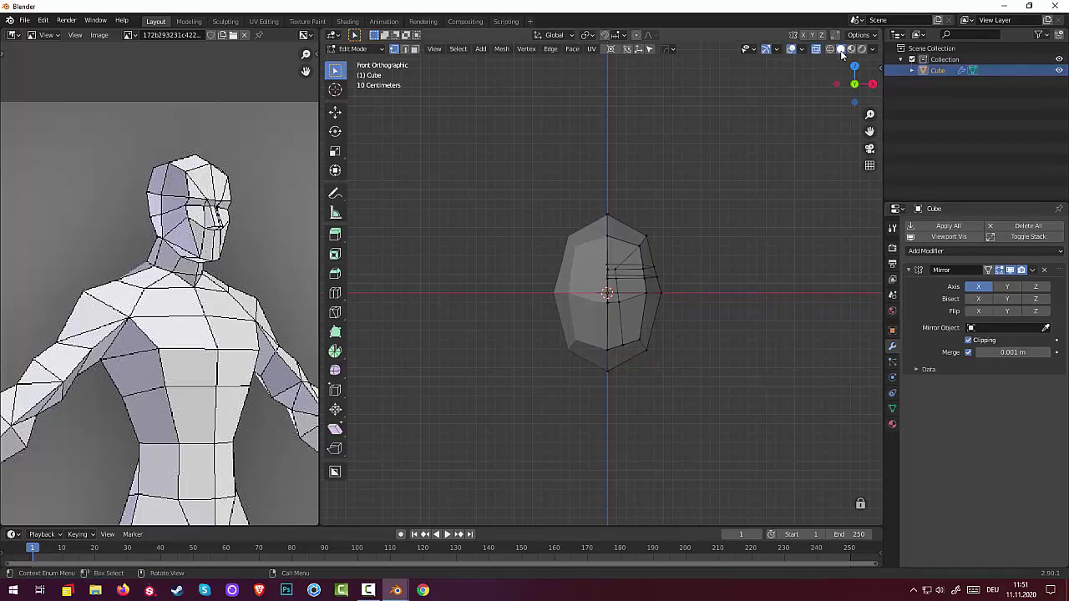
pyautogui.click(816, 49)
# Lower the topmost vertex of the head from a side view to flatten the crown.
pyautogui.scroll(3, 707, 332)
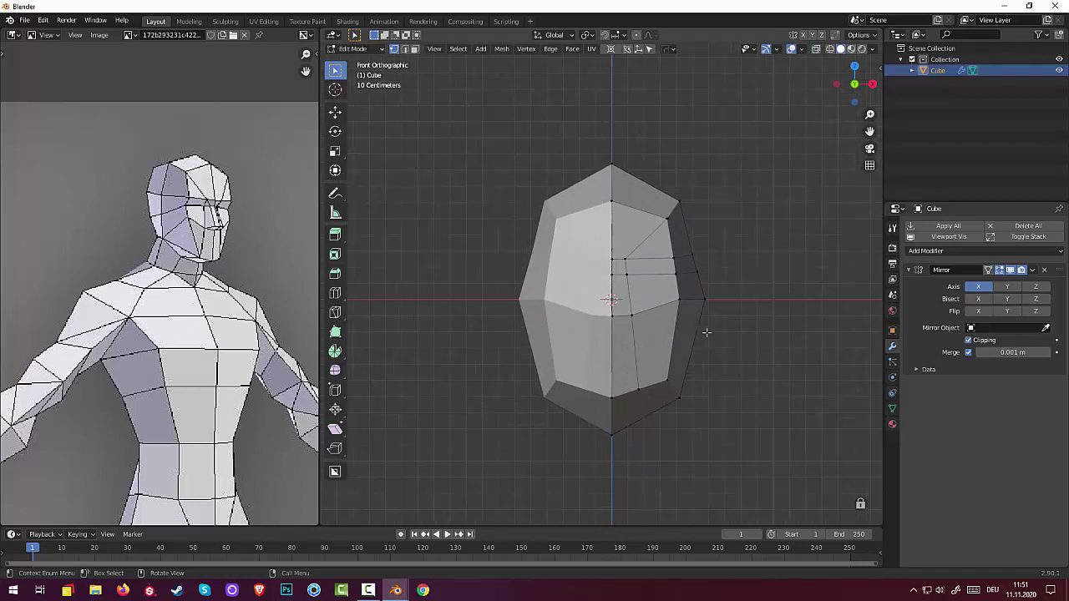
pyautogui.moveTo(706, 332); pyautogui.dragTo(579, 241, button='middle')
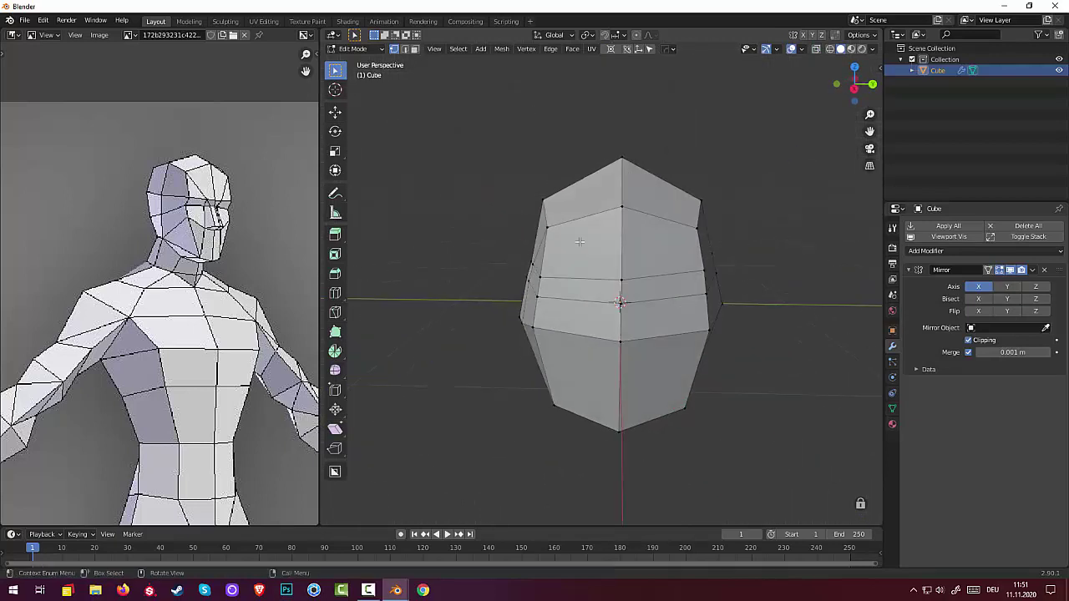
pyautogui.click(623, 160)
pyautogui.press('g')
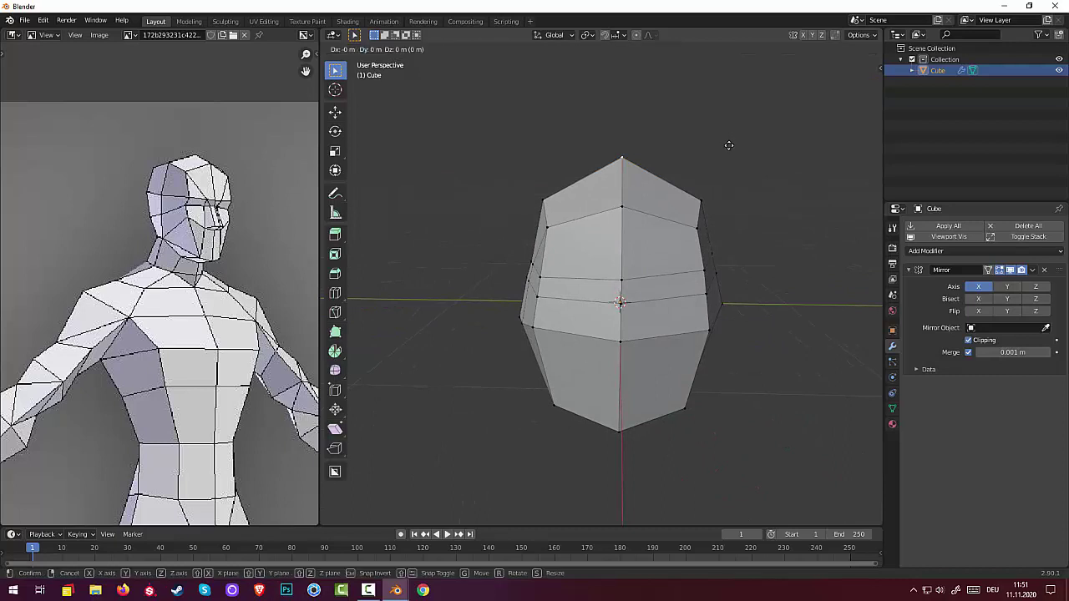
pyautogui.click(723, 168)
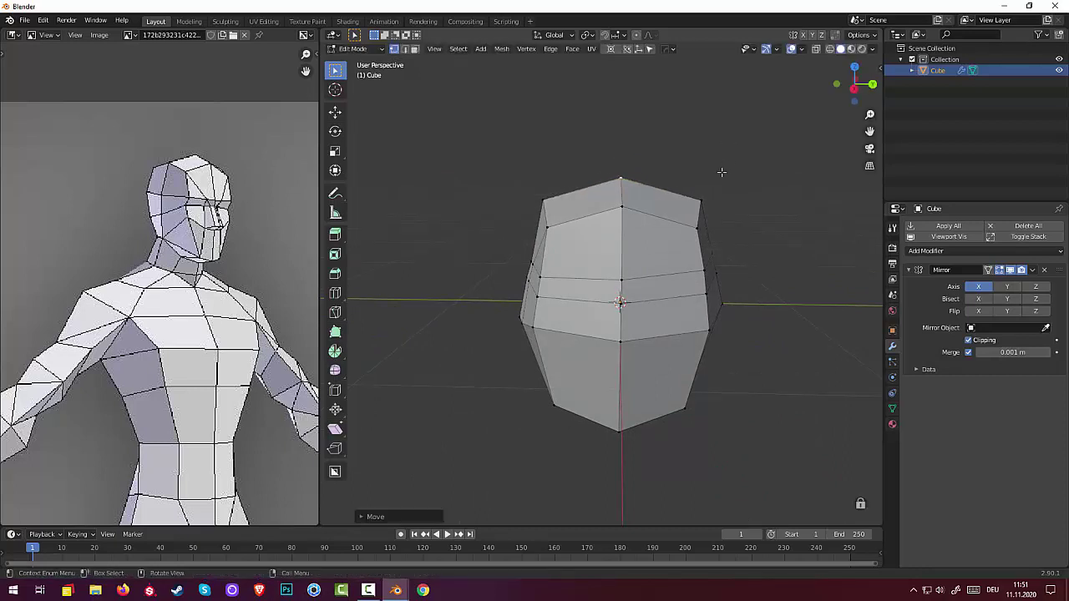
# Push the front vertex of the lower eye line back into the head by about 0.06 m, working from a side view.
pyautogui.moveTo(713, 226)
pyautogui.mouseDown(button='middle')
pyautogui.moveTo(840, 210)
pyautogui.moveTo(723, 224)
pyautogui.mouseUp(button='middle')
pyautogui.click(528, 280)
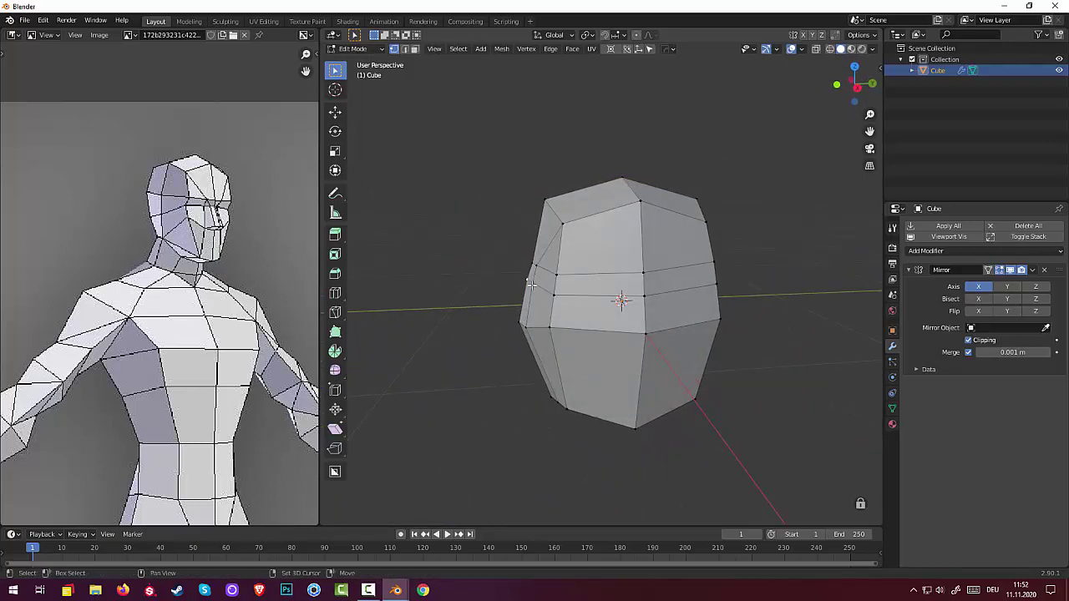
pyautogui.moveTo(575, 298); pyautogui.dragTo(575, 299, button='middle')
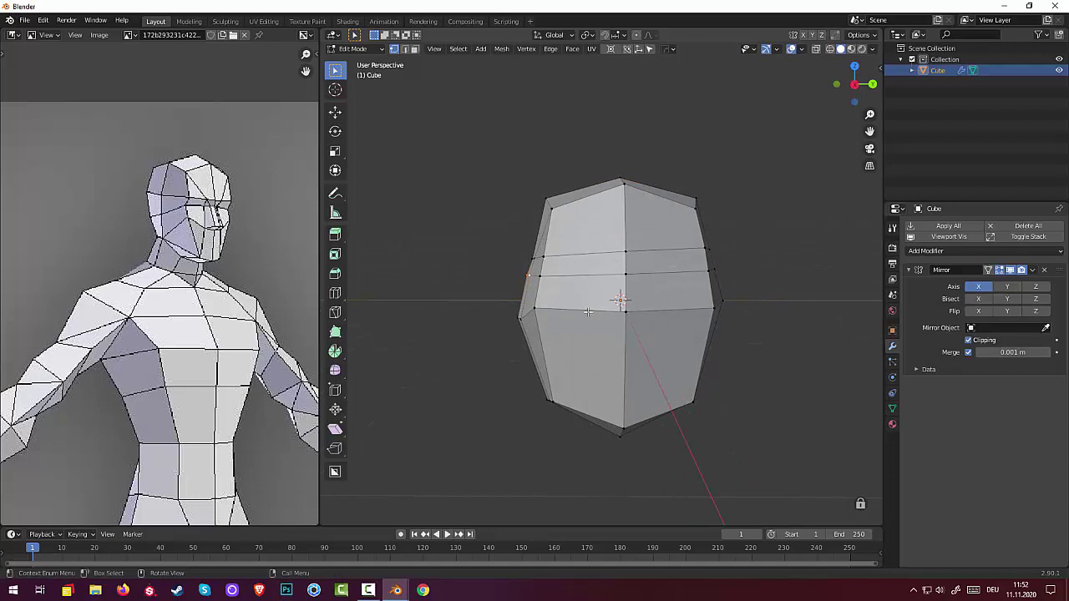
pyautogui.press('g')
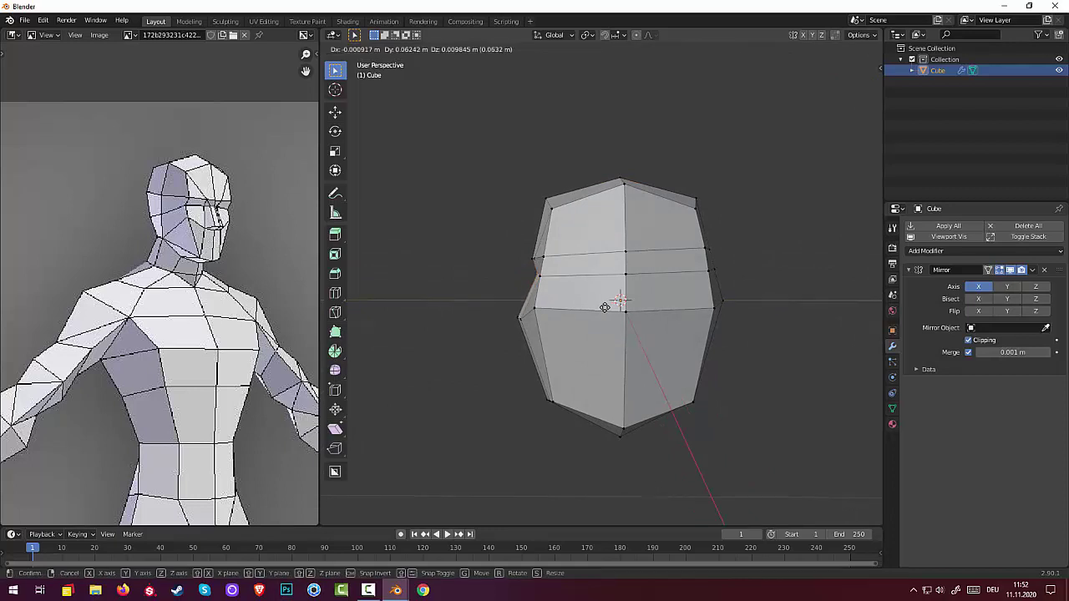
pyautogui.click(603, 307)
# Push the outer corner vertex of the lower eye line slightly back, and shift the cheek corner vertex below it back and down.
pyautogui.click(540, 276)
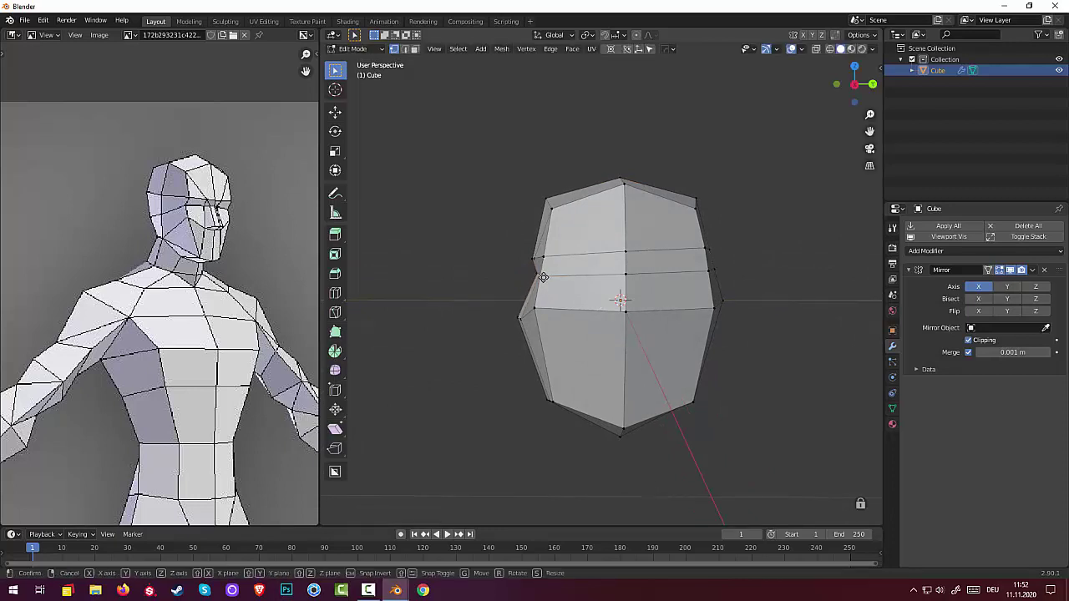
pyautogui.press('g')
pyautogui.click(548, 277)
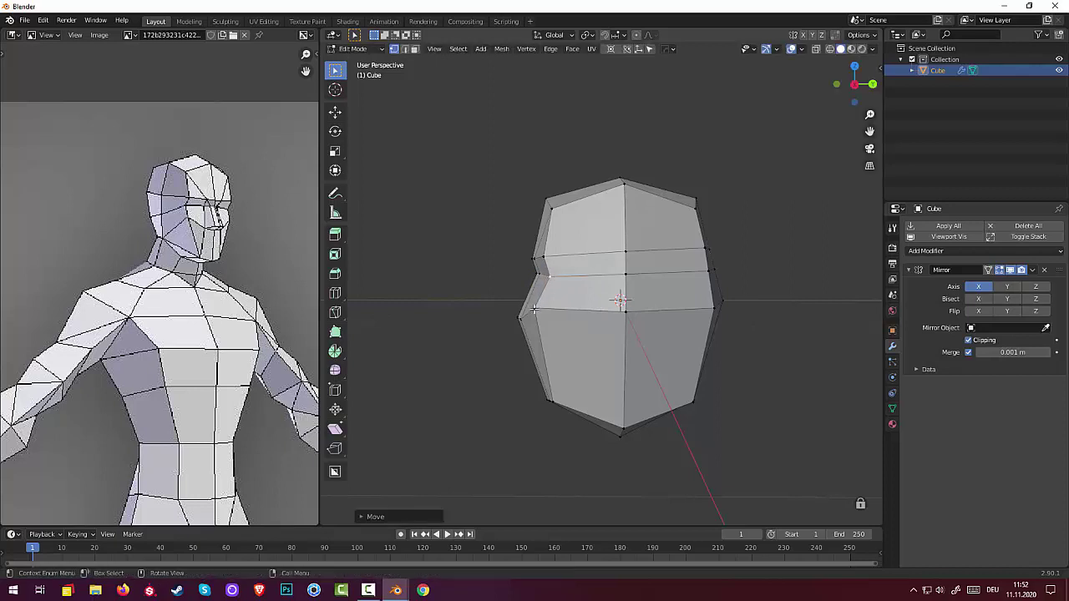
pyautogui.click(533, 309)
pyautogui.press('g')
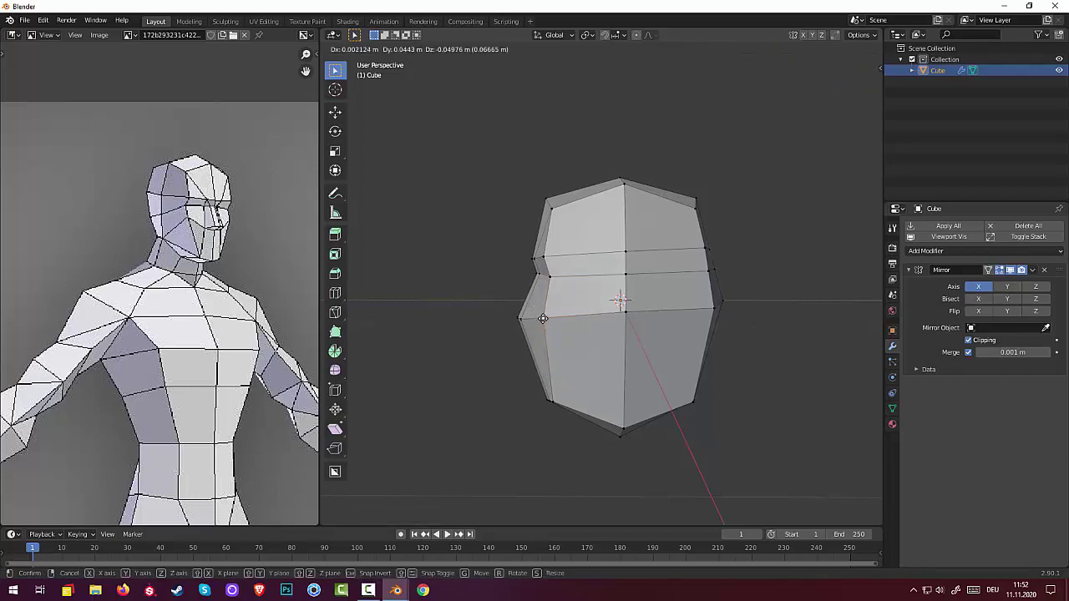
pyautogui.click(540, 313)
# Move the centre vertex at the base of the nose area sideways onto the mirror plane so it clips to the centre line.
pyautogui.moveTo(540, 313); pyautogui.dragTo(644, 366, button='middle')
pyautogui.scroll(2, 587, 349)
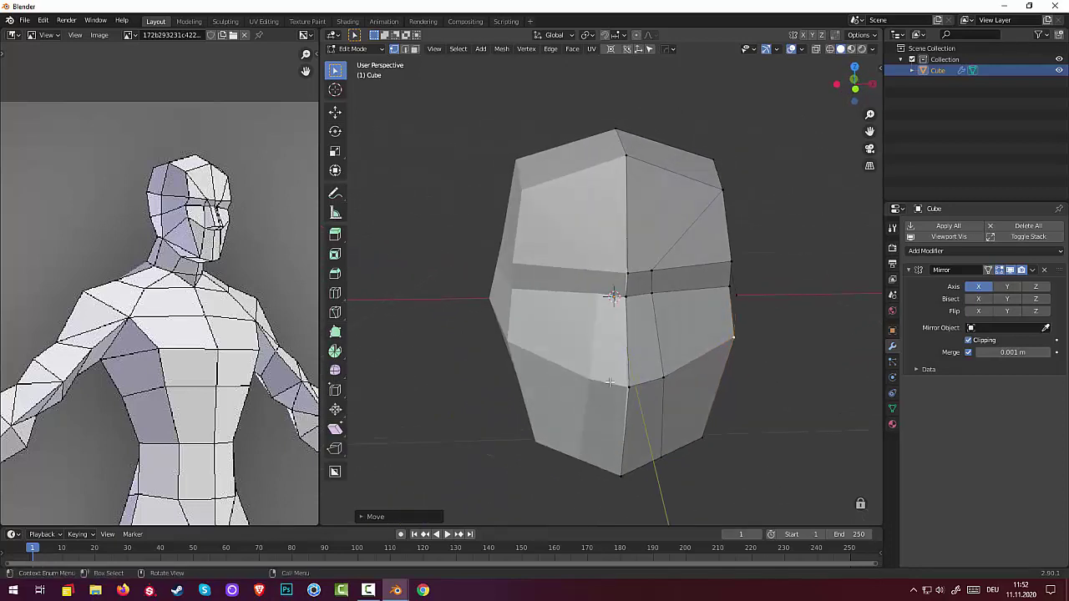
pyautogui.moveTo(620, 386); pyautogui.dragTo(662, 421)
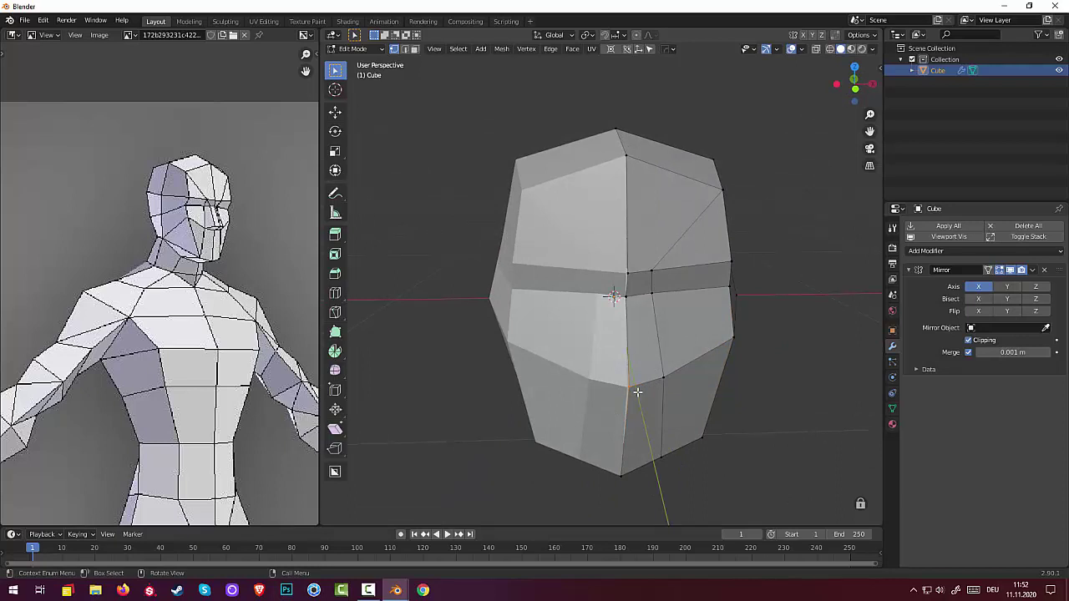
pyautogui.press('g')
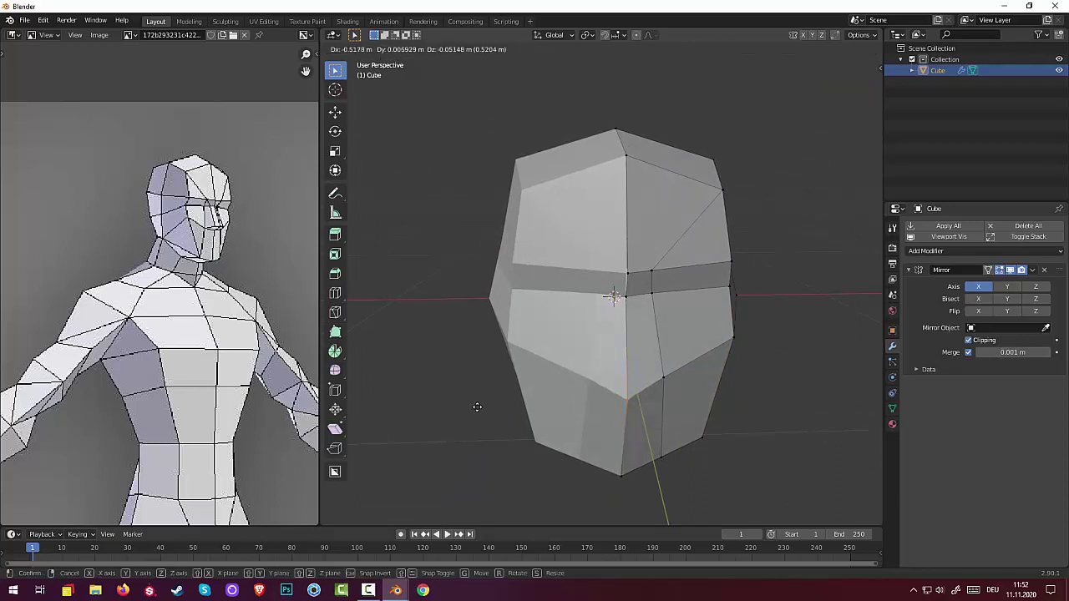
pyautogui.click(481, 395)
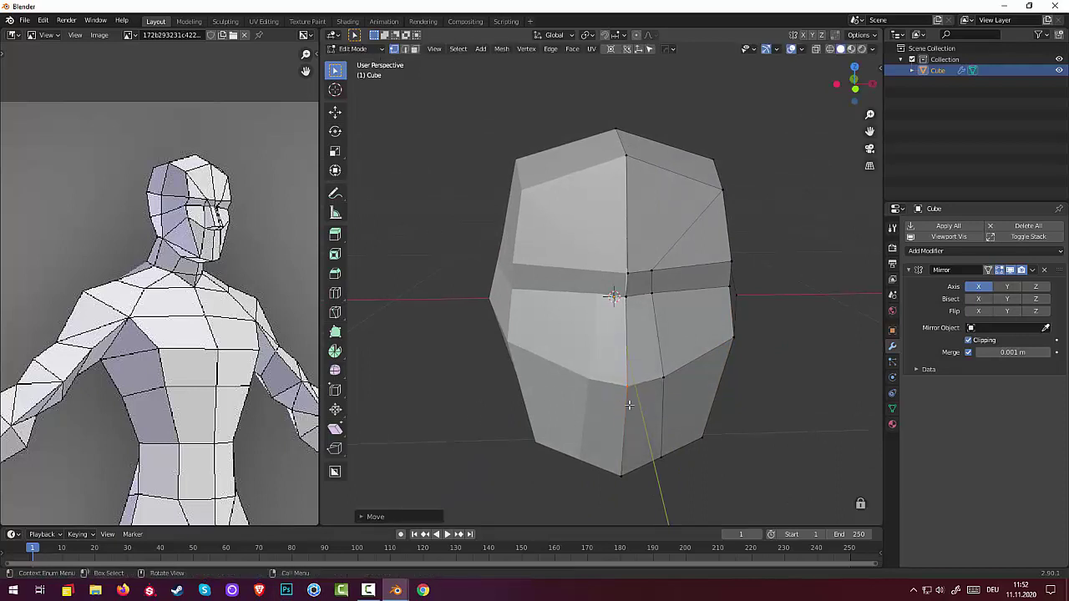
# Bring the centre vertices of the brow line and the upper forehead onto the mirror plane using clipping.
pyautogui.click(627, 273)
pyautogui.press('g')
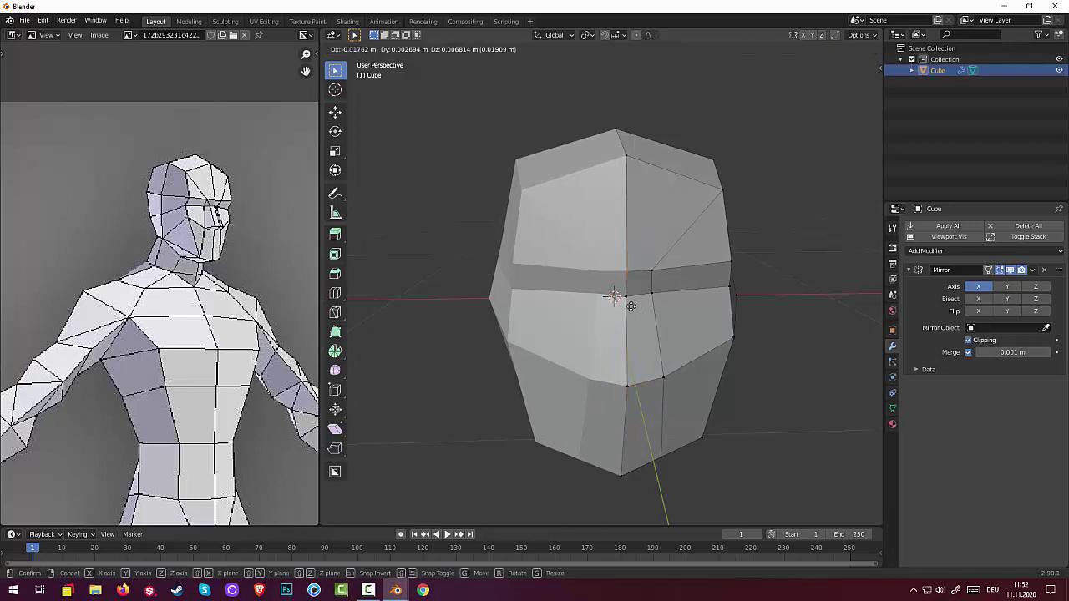
pyautogui.click(625, 300)
pyautogui.click(626, 158)
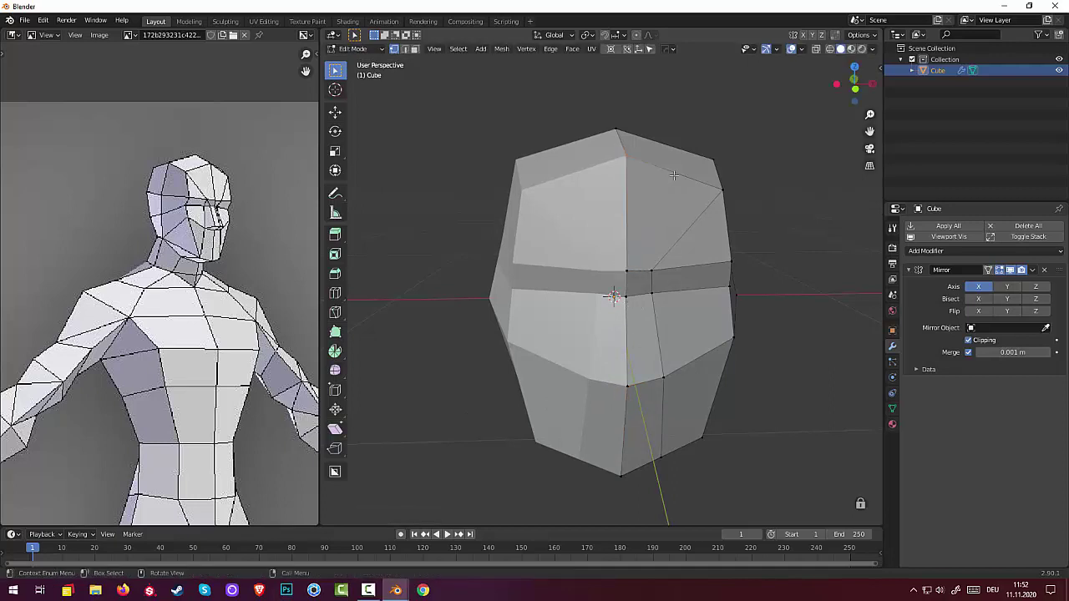
pyautogui.press('g')
pyautogui.click(637, 180)
pyautogui.click(745, 364)
# Extrude the narrow face beside the centre line below the eyes outward to start the nose.
pyautogui.moveTo(755, 372); pyautogui.dragTo(720, 364, button='middle')
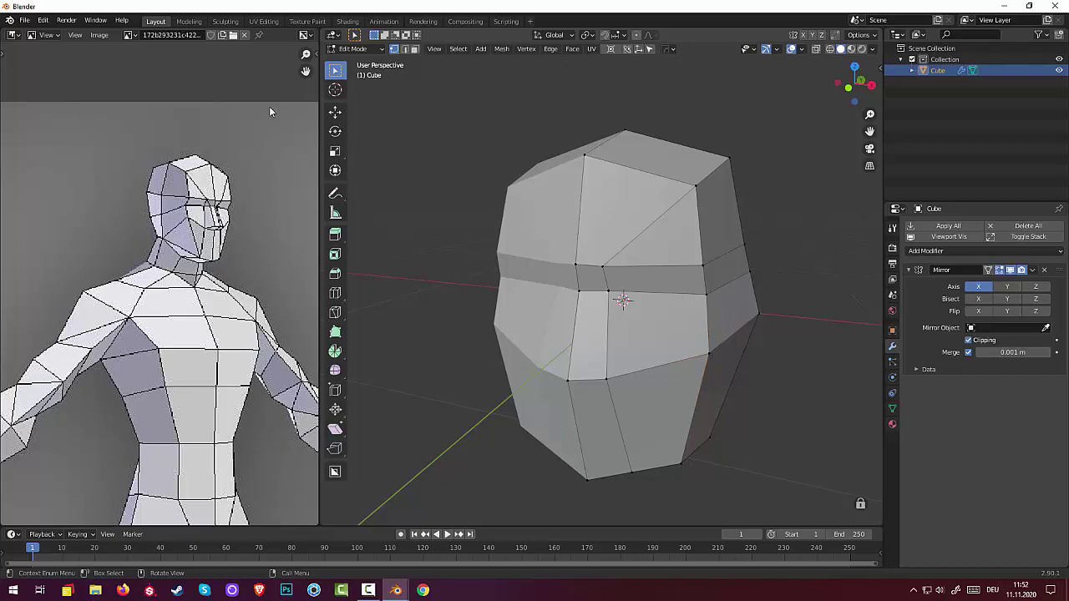
pyautogui.click(415, 50)
pyautogui.click(584, 339)
pyautogui.moveTo(585, 339); pyautogui.dragTo(521, 399, button='middle')
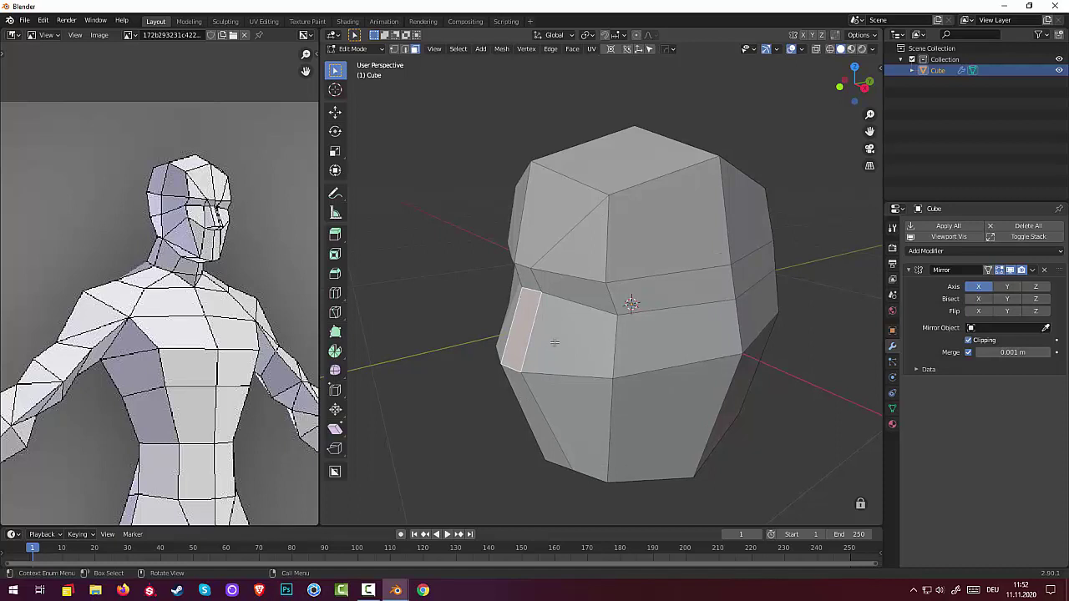
pyautogui.press('e')
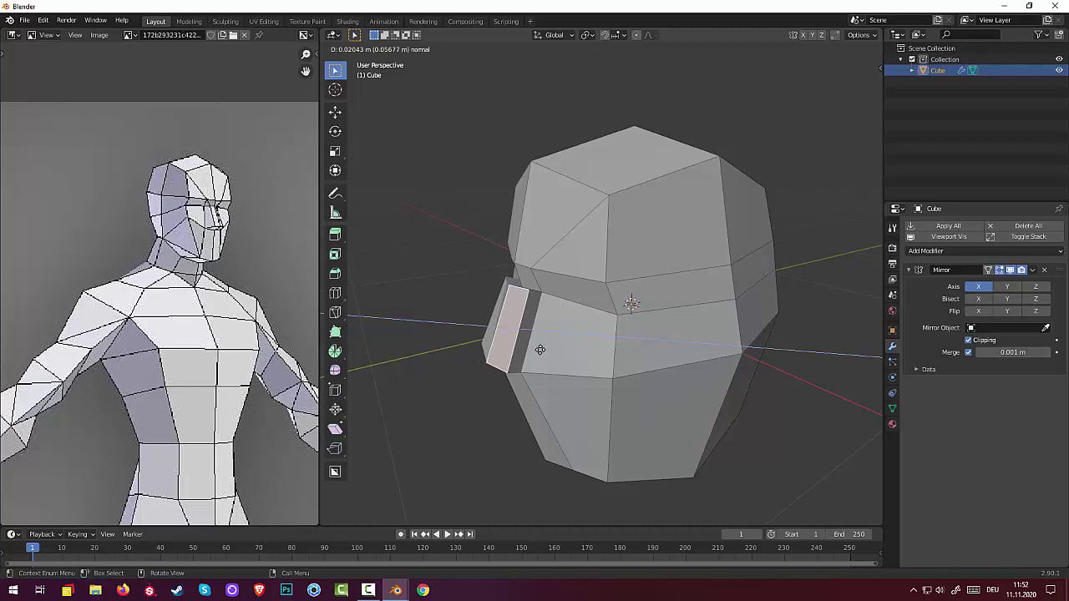
pyautogui.click(539, 347)
# Move the upper inner vertex of the extruded nose face onto the centre line to close the gap between the mirrored halves.
pyautogui.moveTo(557, 341); pyautogui.dragTo(625, 387, button='middle')
pyautogui.scroll(5, 625, 387)
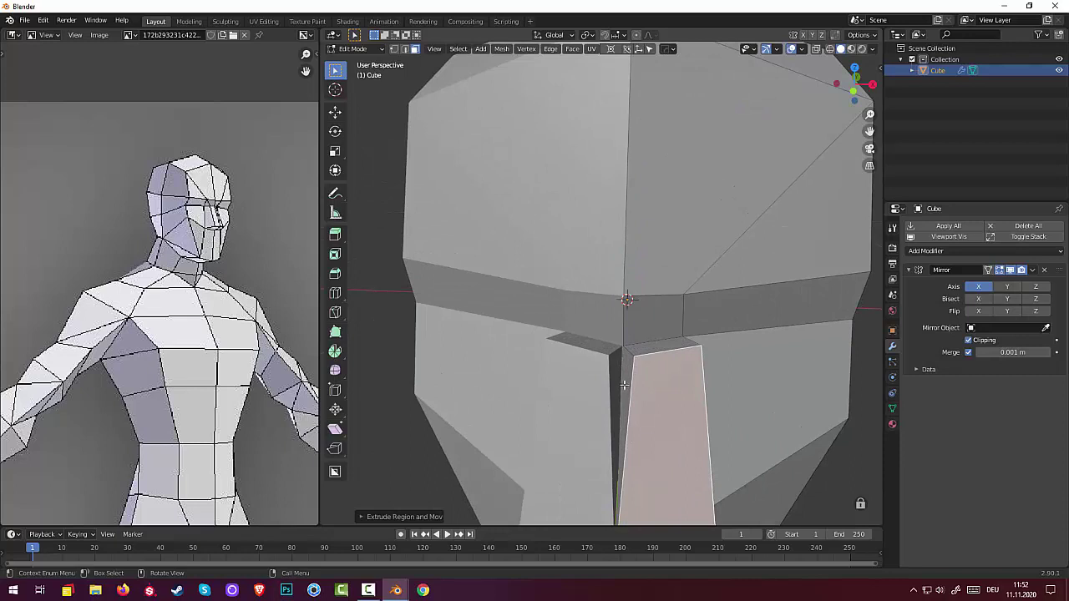
pyautogui.click(394, 49)
pyautogui.click(635, 356)
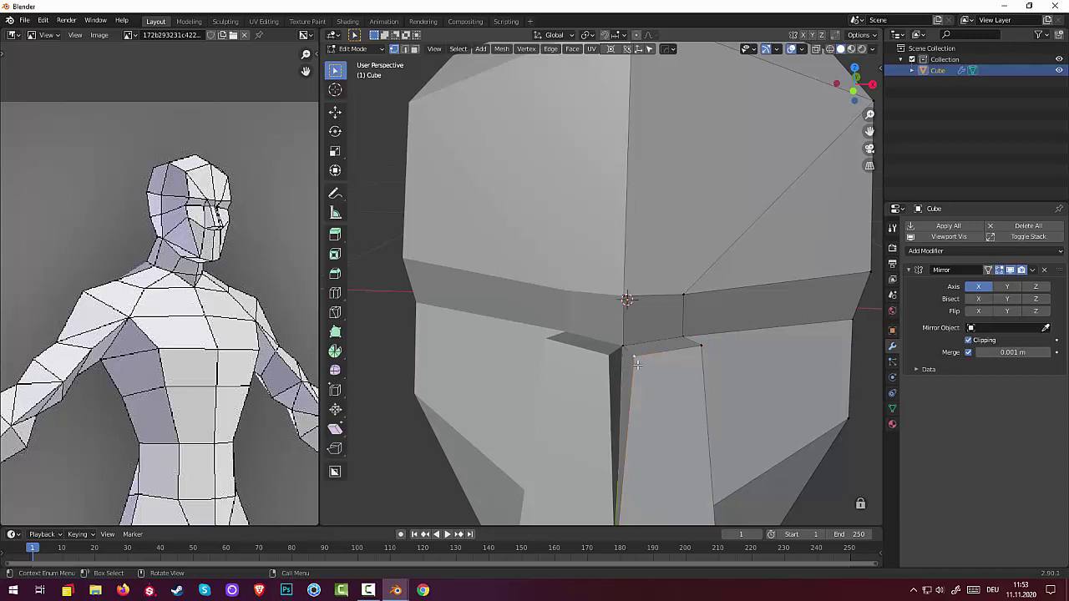
pyautogui.press('g')
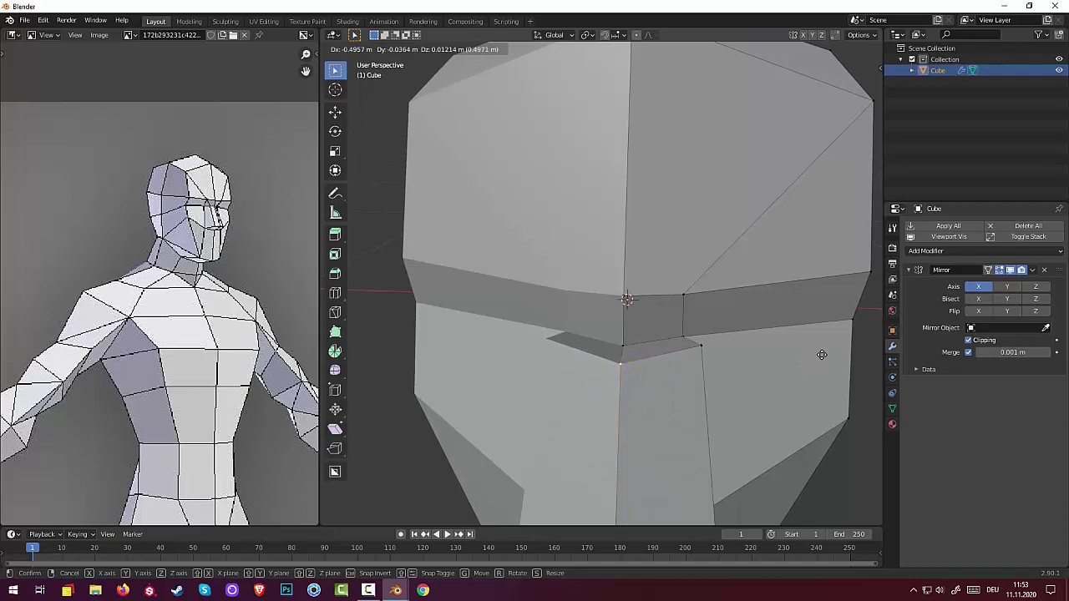
pyautogui.click(822, 355)
# Move the nose's top centre vertex back along the Y axis toward the face to slope the nose bridge.
pyautogui.moveTo(822, 355); pyautogui.dragTo(728, 344, button='middle')
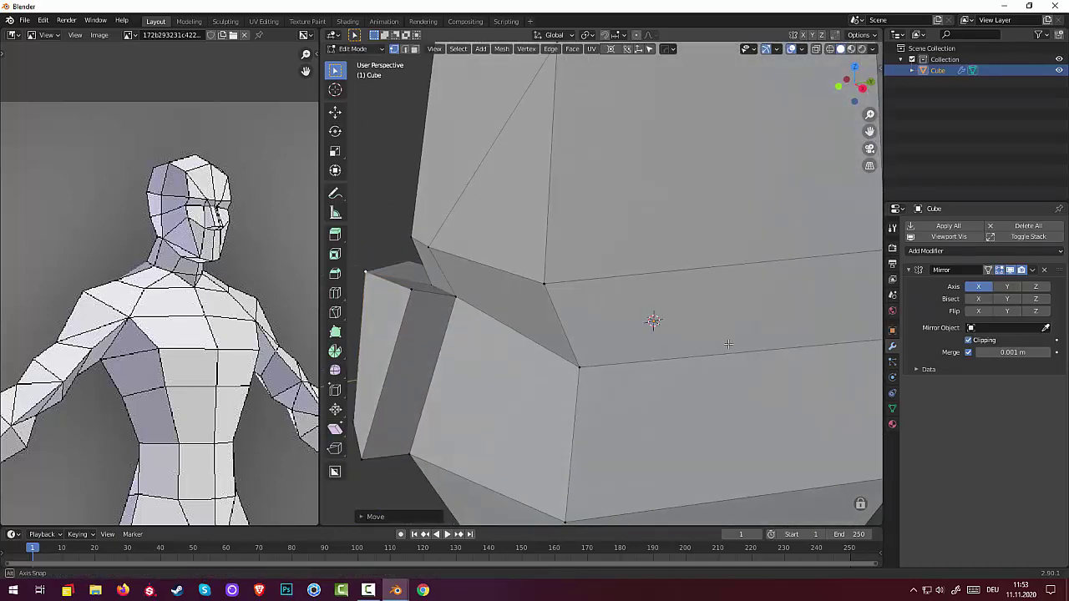
pyautogui.press('g')
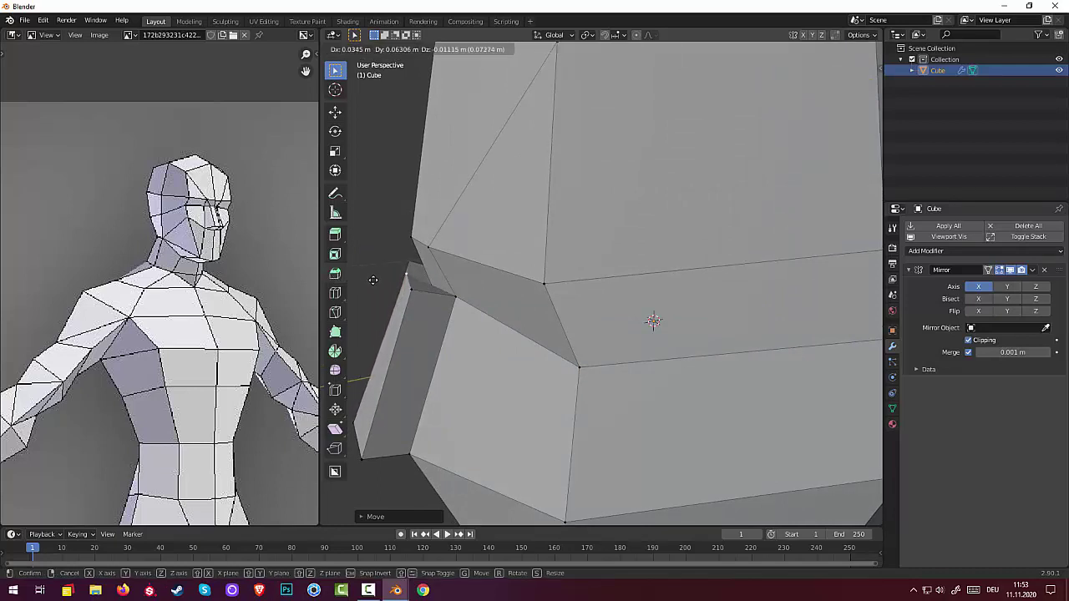
pyautogui.press('y')
pyautogui.click(375, 281)
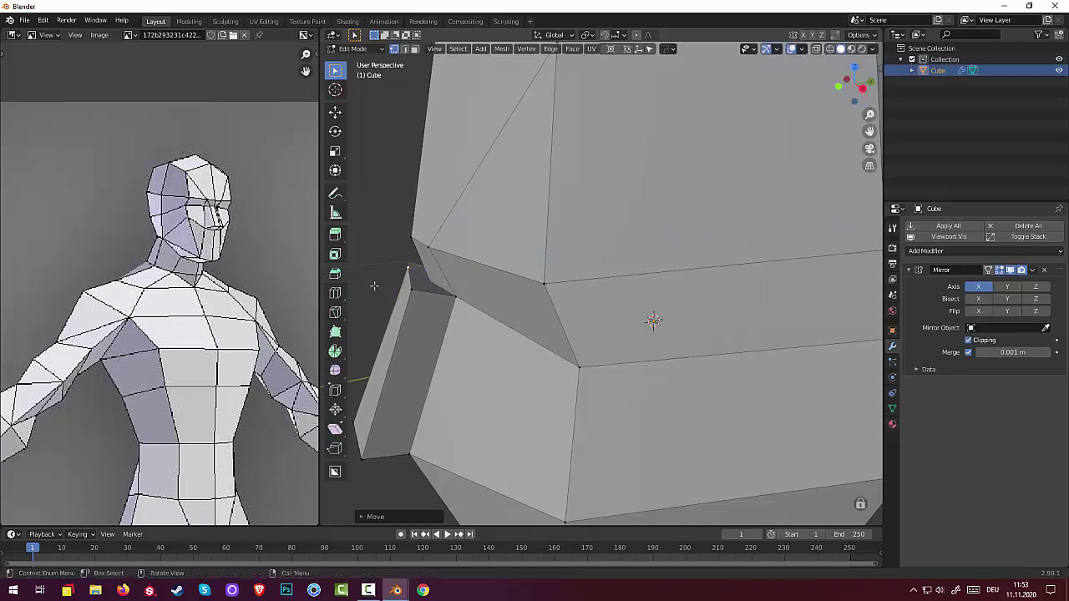
# Move the nose's upper outer vertex about 0.05 m toward the centre line in front view to narrow the bridge.
pyautogui.moveTo(551, 279); pyautogui.dragTo(509, 333, button='middle')
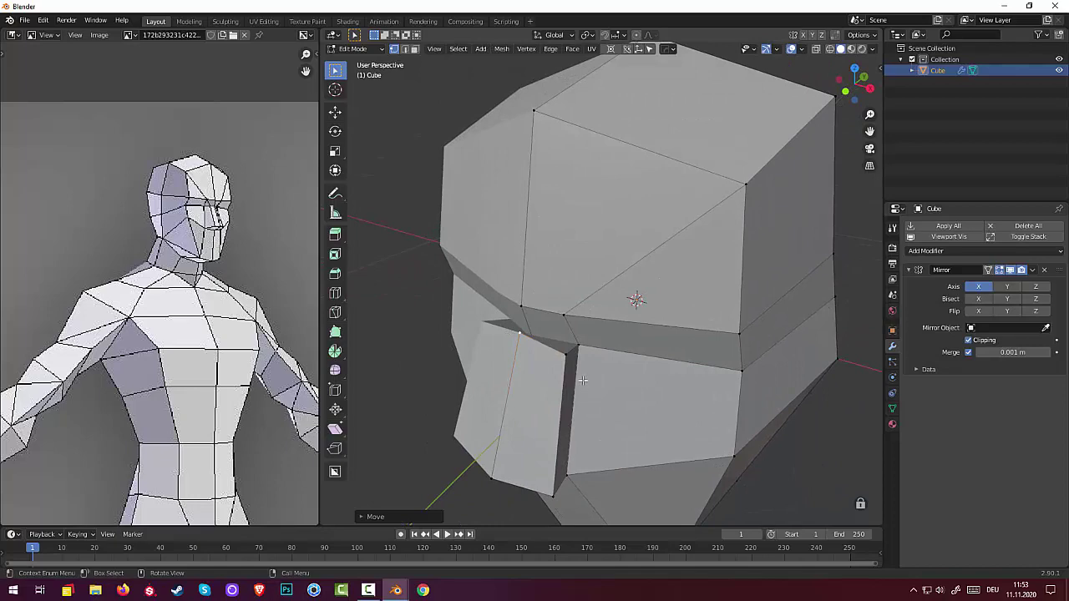
pyautogui.moveTo(582, 380); pyautogui.dragTo(599, 417, button='middle')
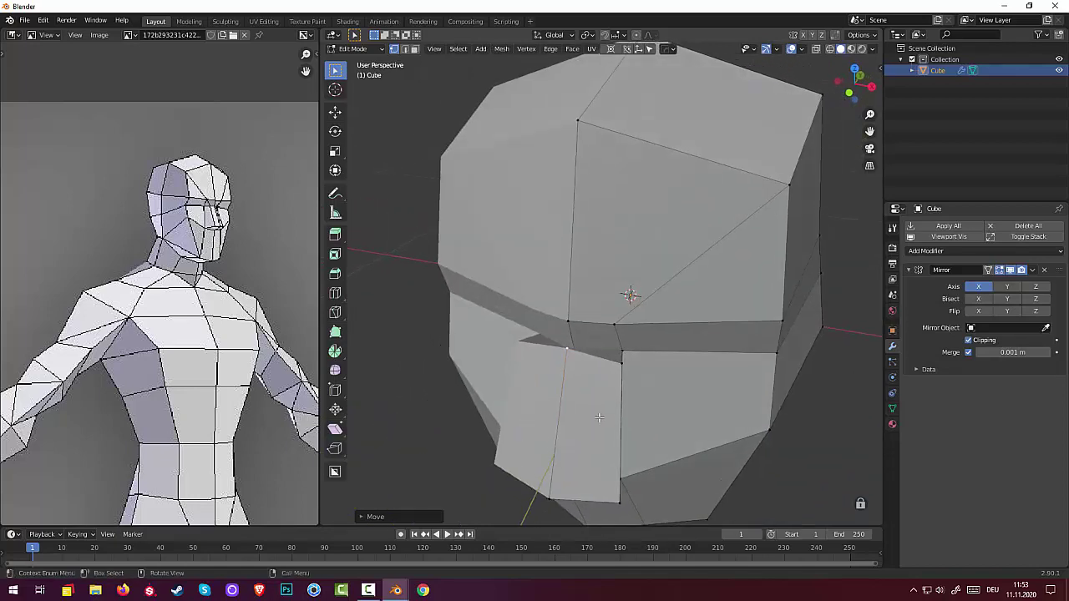
pyautogui.click(657, 392)
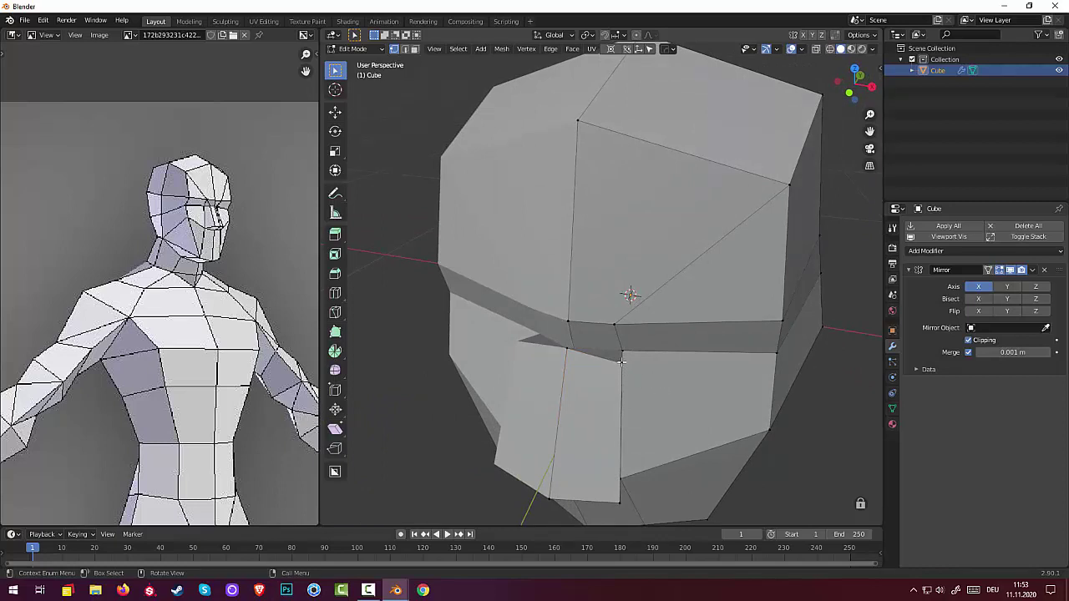
pyautogui.moveTo(627, 379); pyautogui.dragTo(668, 353, button='middle')
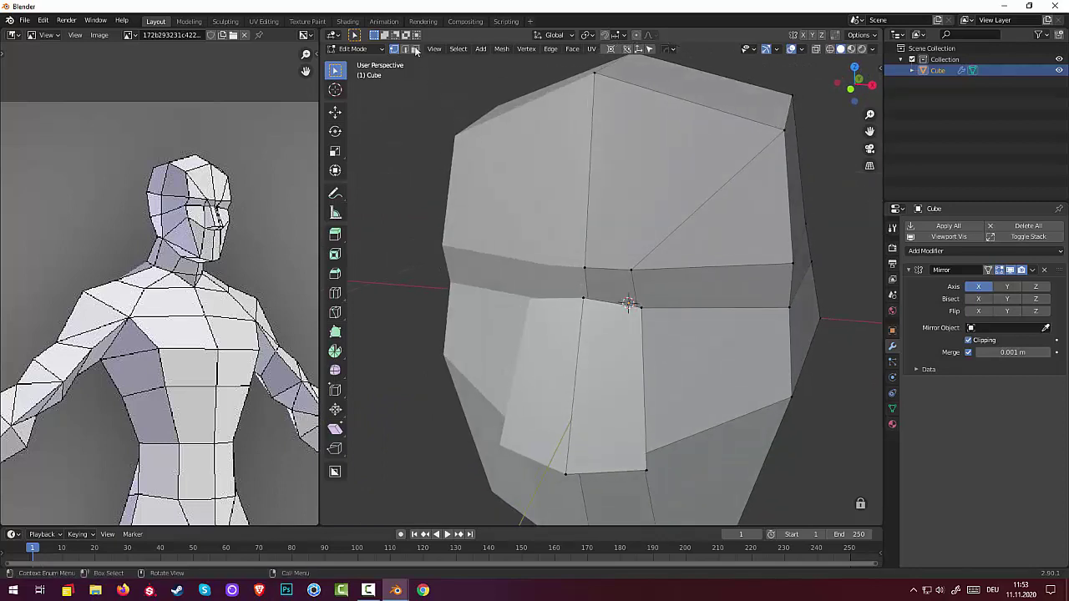
pyautogui.click(406, 49)
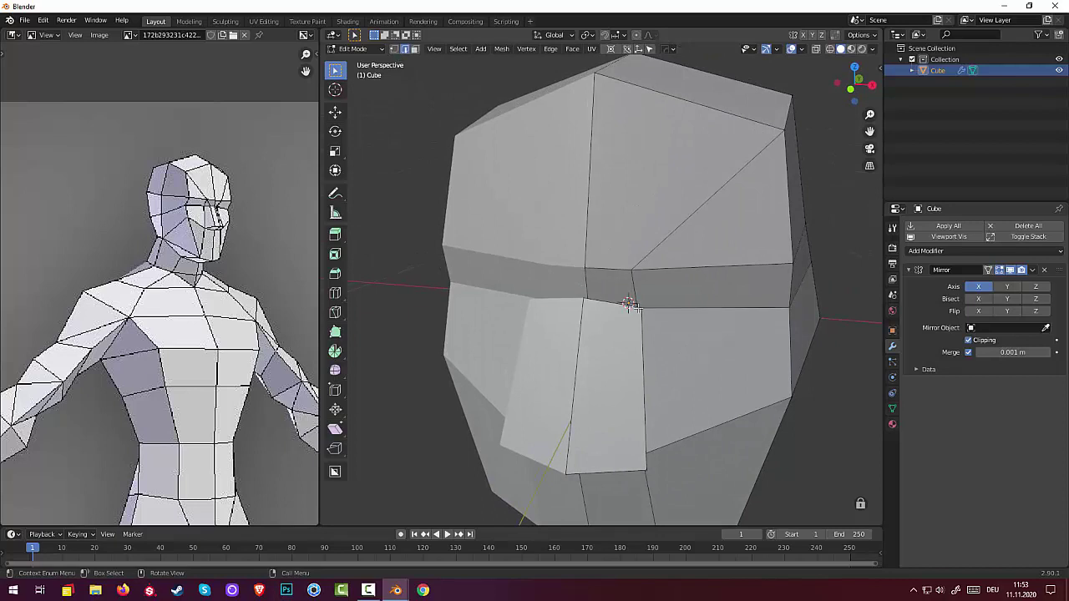
pyautogui.click(395, 49)
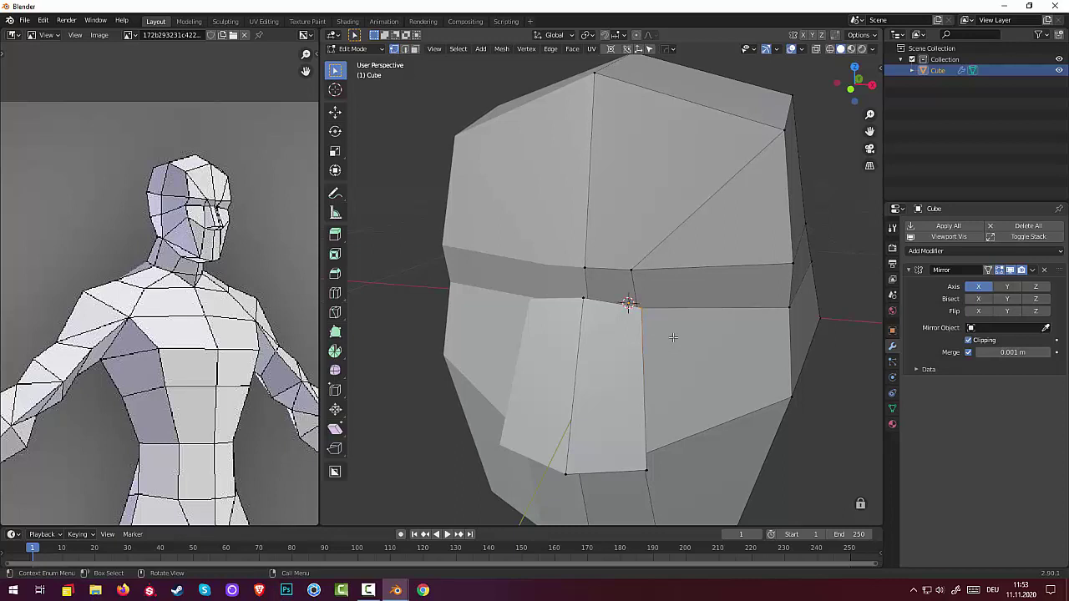
pyautogui.press('KP_1')
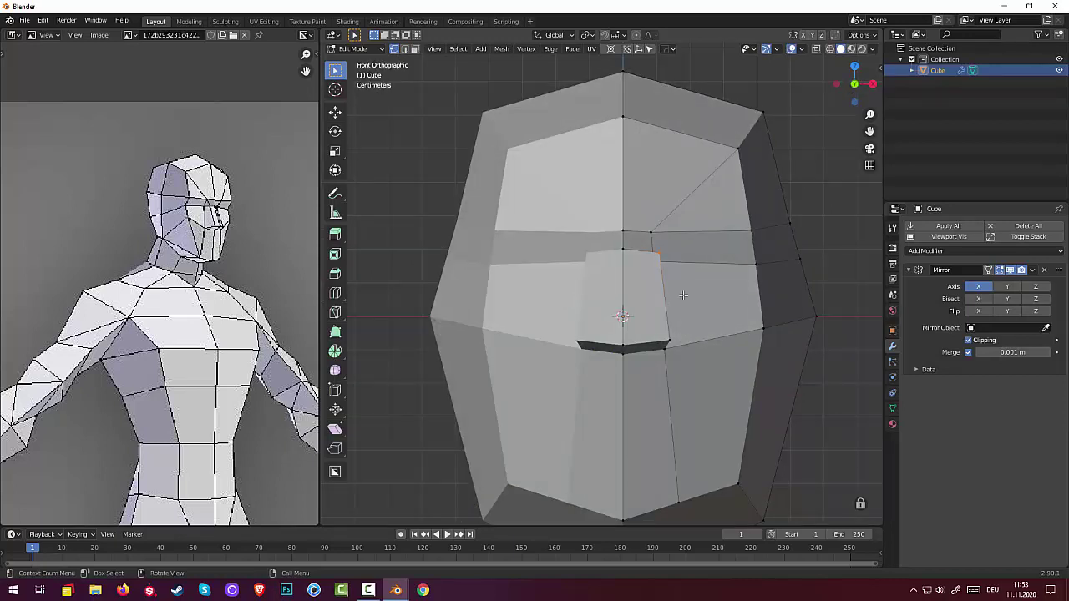
pyautogui.press('g')
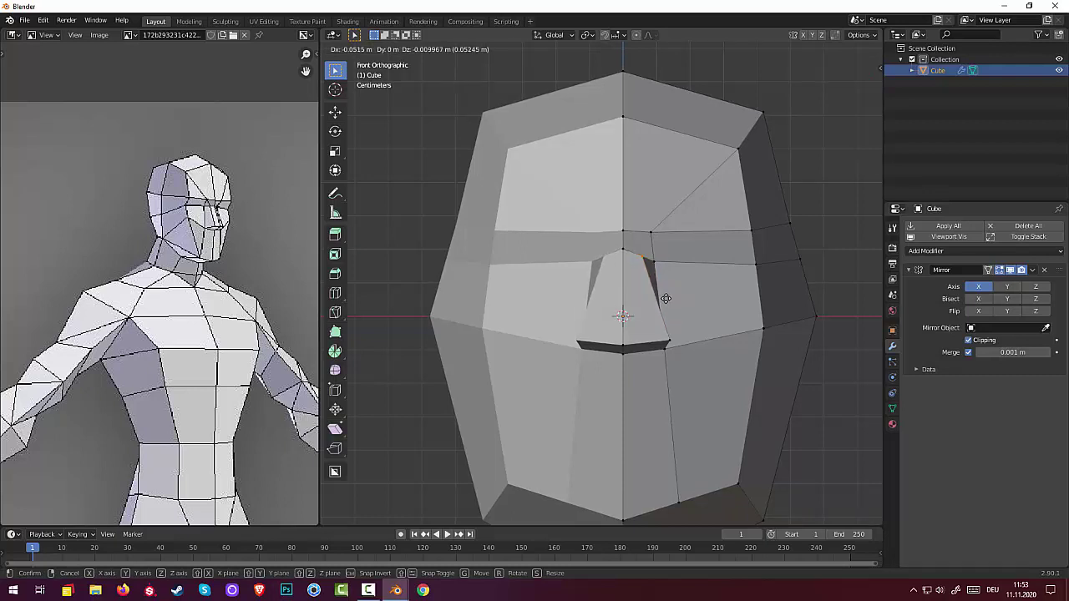
pyautogui.click(666, 298)
# Fill a triangular face between the inner brow vertex, the nose's upper outer vertex and the inner eye corner.
pyautogui.moveTo(627, 309); pyautogui.dragTo(583, 321, button='middle')
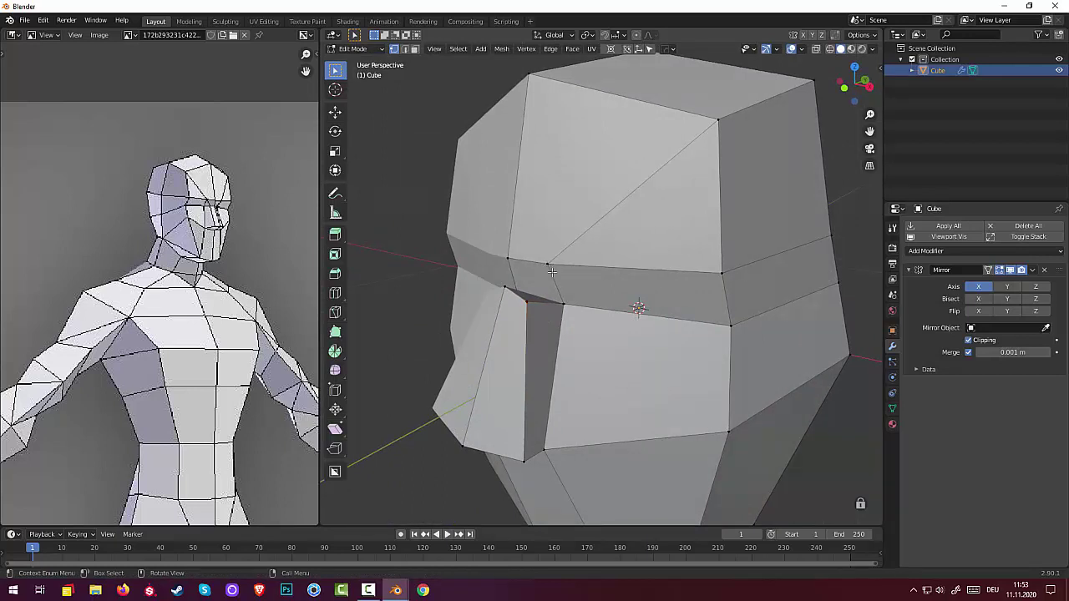
pyautogui.keyDown('shift'); pyautogui.click(527, 303); pyautogui.keyUp('shift')
pyautogui.press('f')
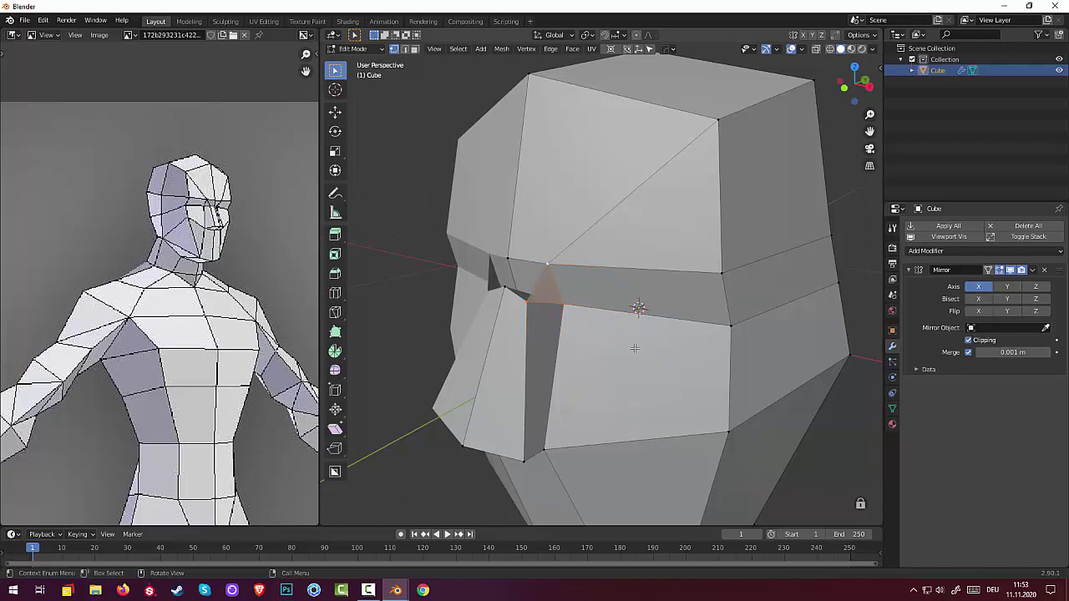
# Fill the face between the centre and inner brow vertices and the top edge of the nose bridge.
pyautogui.moveTo(634, 348); pyautogui.dragTo(672, 361, button='middle')
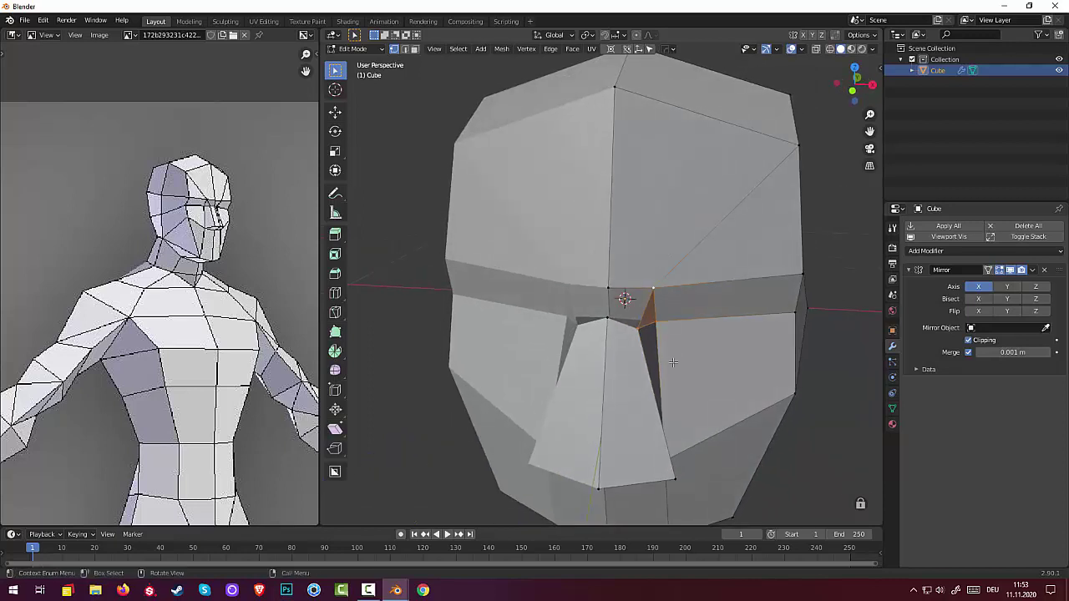
pyautogui.click(607, 287)
pyautogui.keyDown('shift'); pyautogui.click(636, 328); pyautogui.keyUp('shift')
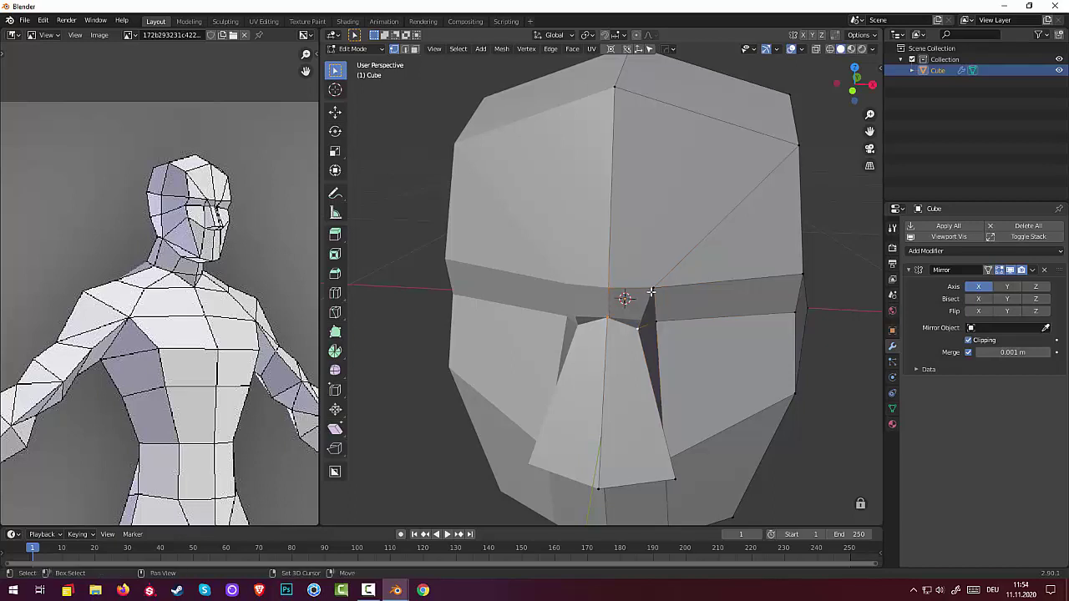
pyautogui.keyDown('shift'); pyautogui.click(654, 289); pyautogui.keyUp('shift')
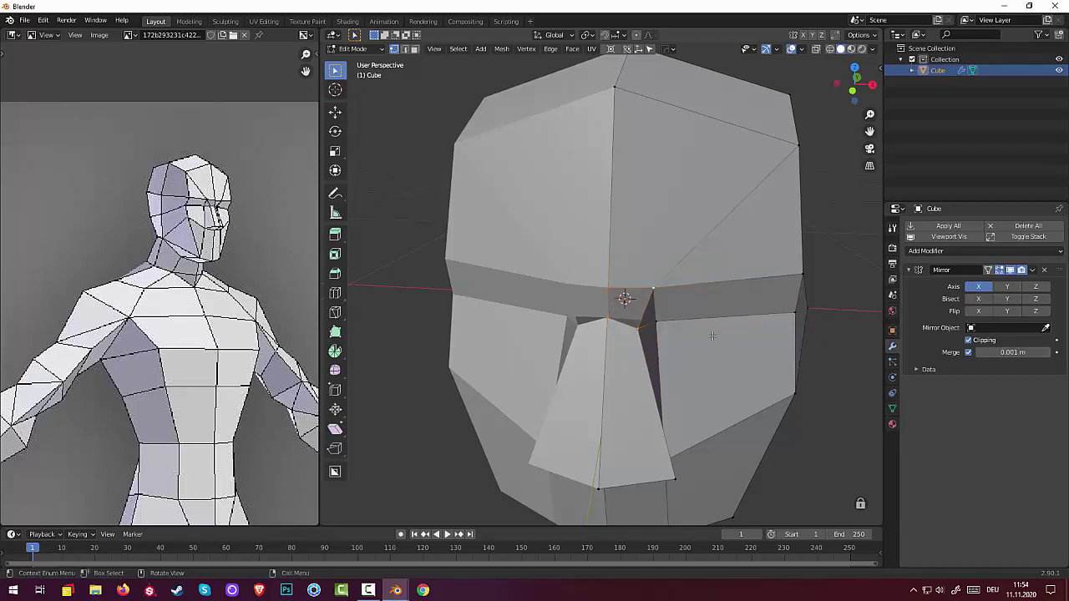
pyautogui.press('f')
pyautogui.moveTo(711, 337); pyautogui.dragTo(489, 294, button='middle')
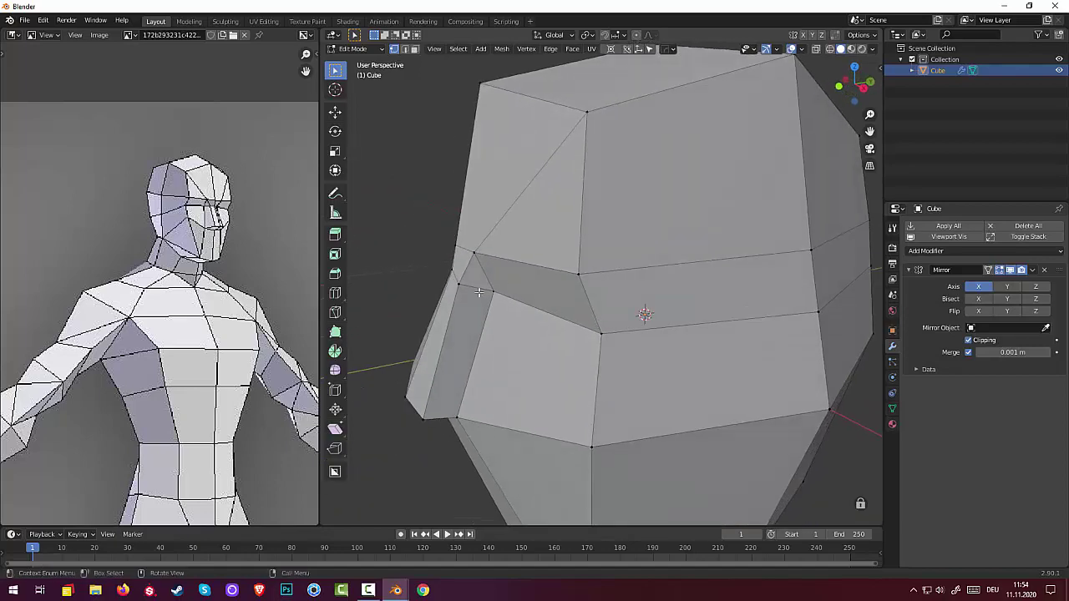
# Move the nose's top centre vertex back about 0.05 m toward the face in right side view.
pyautogui.click(458, 285)
pyautogui.press('KP_3')
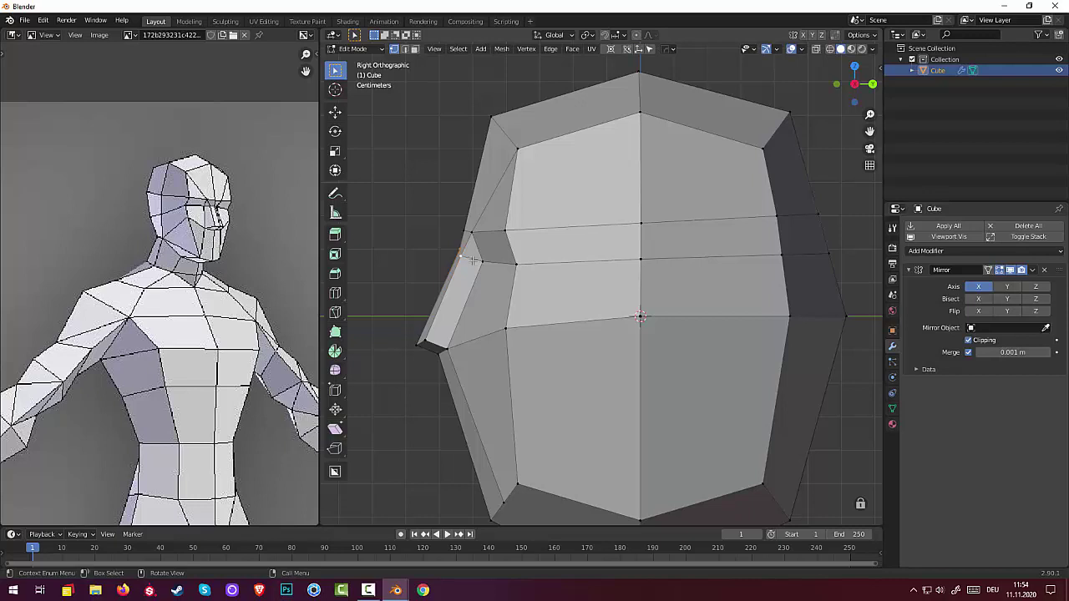
pyautogui.press('g')
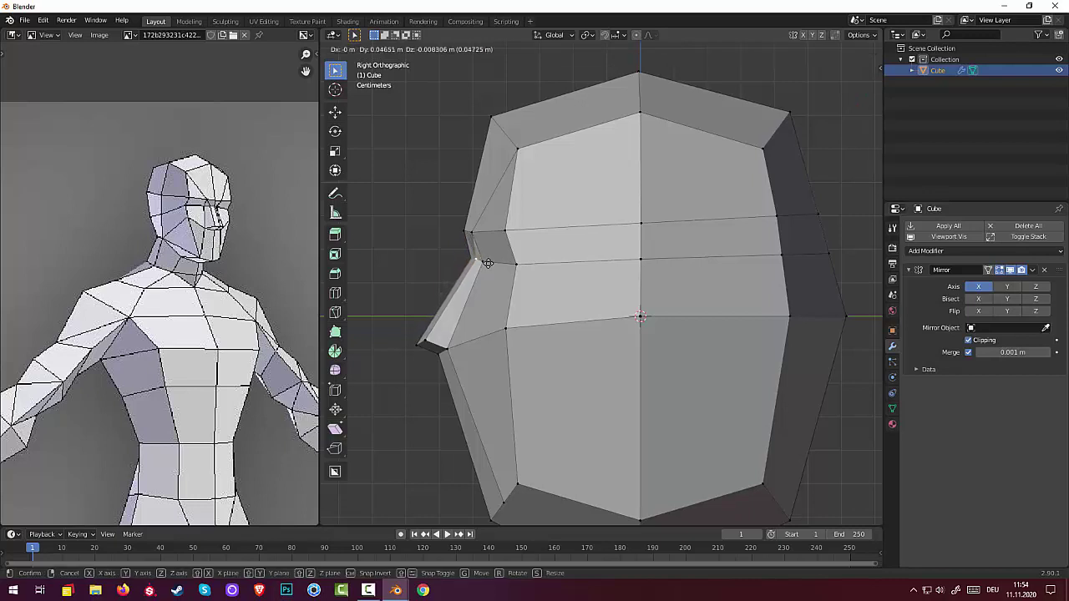
pyautogui.click(485, 264)
# Move the nose's upper outer vertex back about 0.04 m, and shift the top centre vertex back and down about 0.04 m.
pyautogui.moveTo(484, 264); pyautogui.dragTo(491, 286, button='middle')
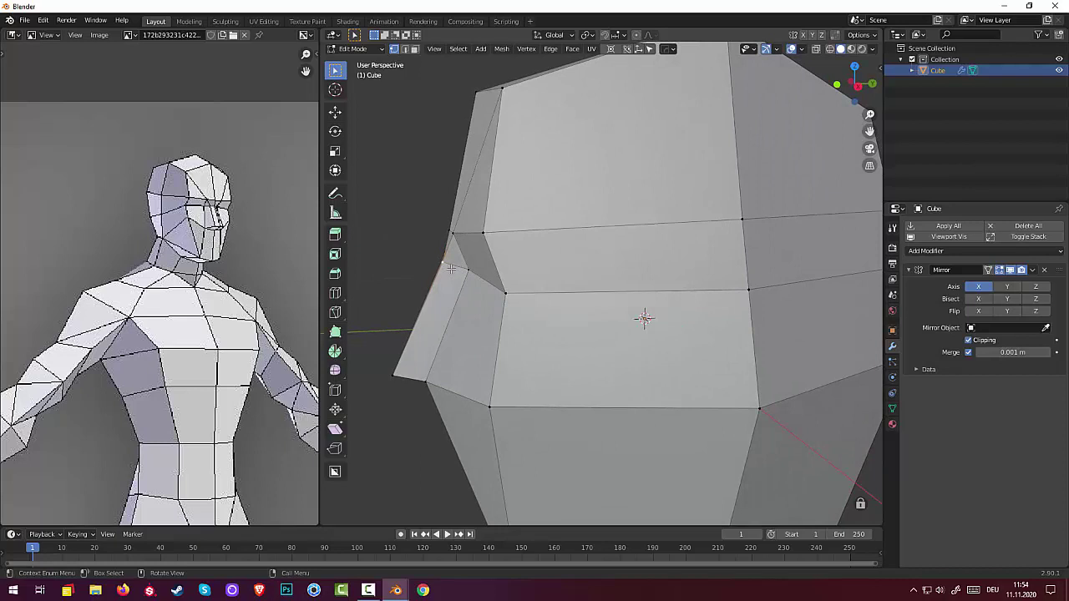
pyautogui.press('g')
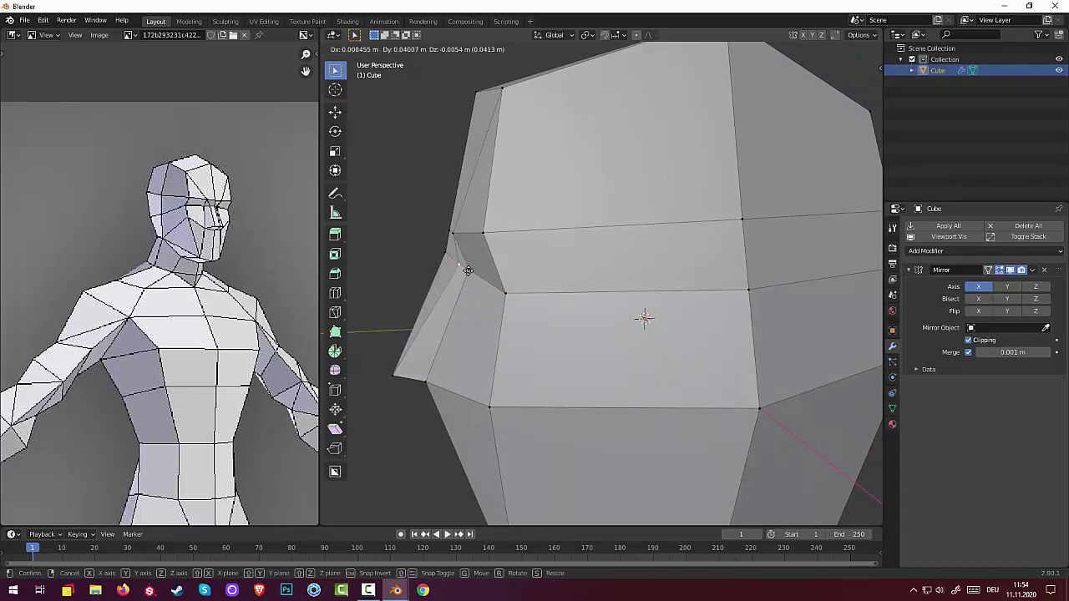
pyautogui.click(447, 259)
pyautogui.press('g')
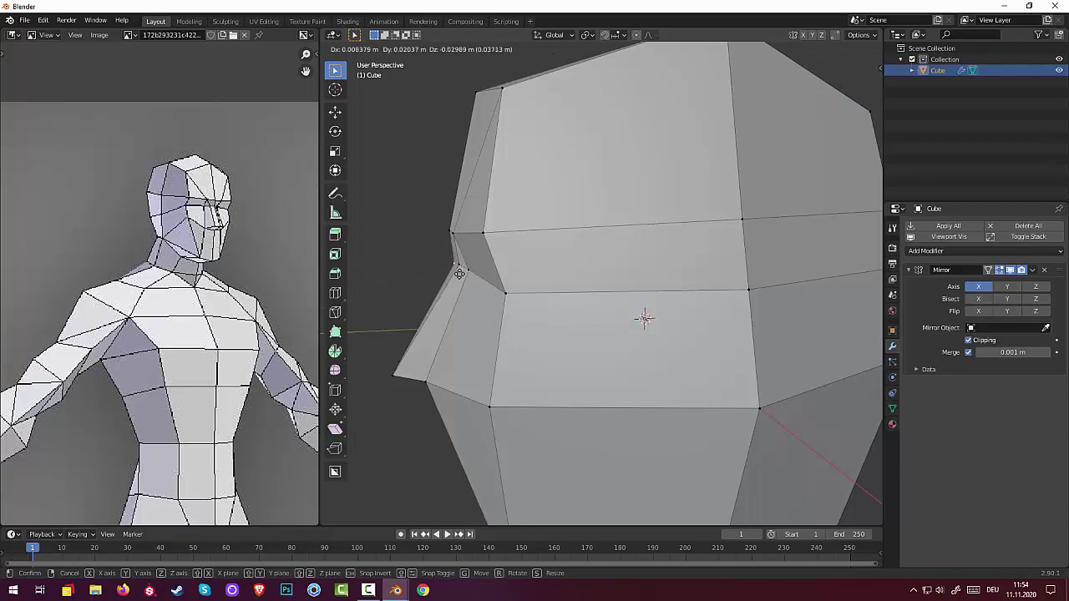
pyautogui.click(459, 274)
# Move the nose's lower outer vertex toward the centre line to narrow the nostril area.
pyautogui.moveTo(459, 273); pyautogui.dragTo(668, 423, button='middle')
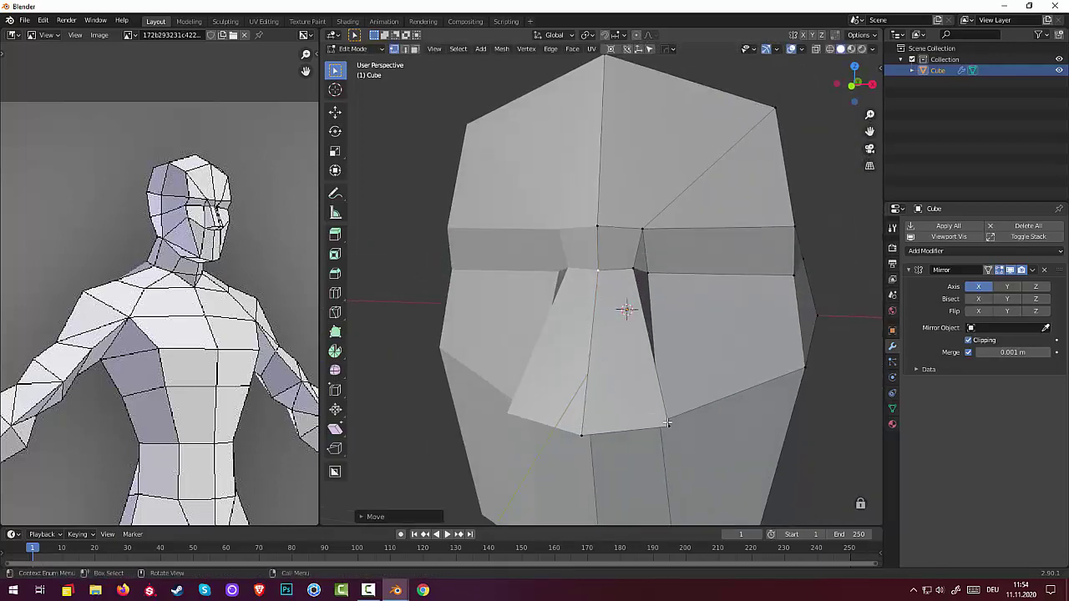
pyautogui.click(668, 423)
pyautogui.press('g')
pyautogui.click(625, 444)
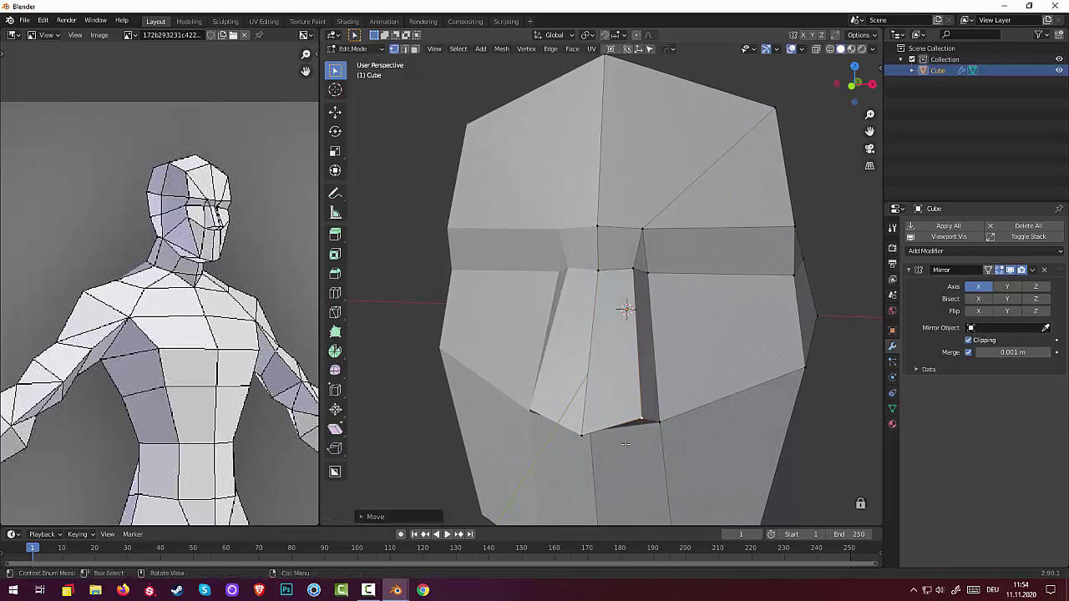
# Raise the nose tip's centre vertex about 0.05 m and nudge the lower outer vertex slightly upward.
pyautogui.click(580, 435)
pyautogui.press('g')
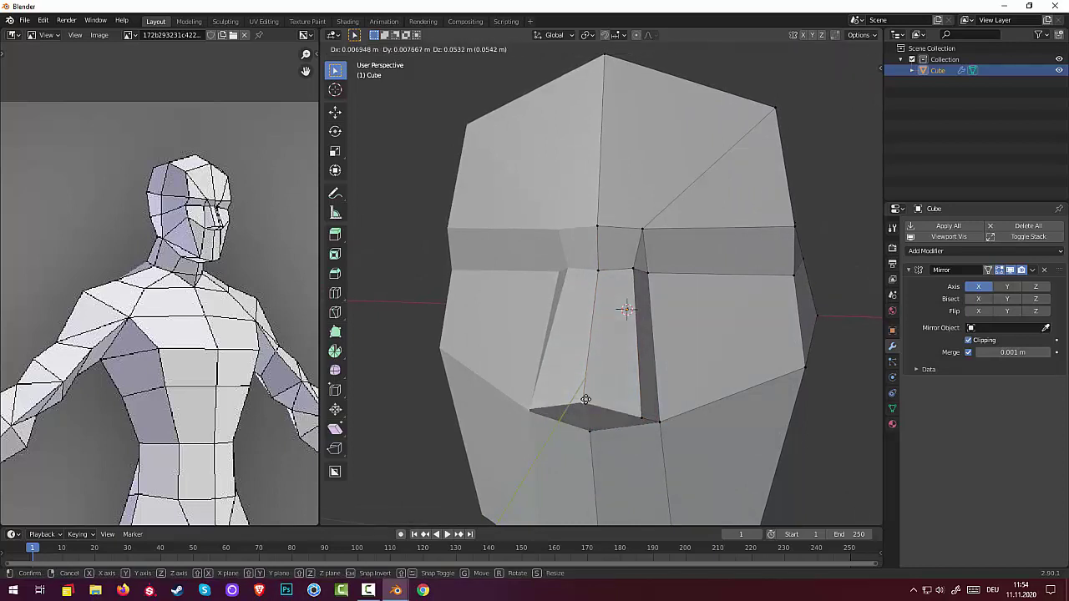
pyautogui.click(585, 401)
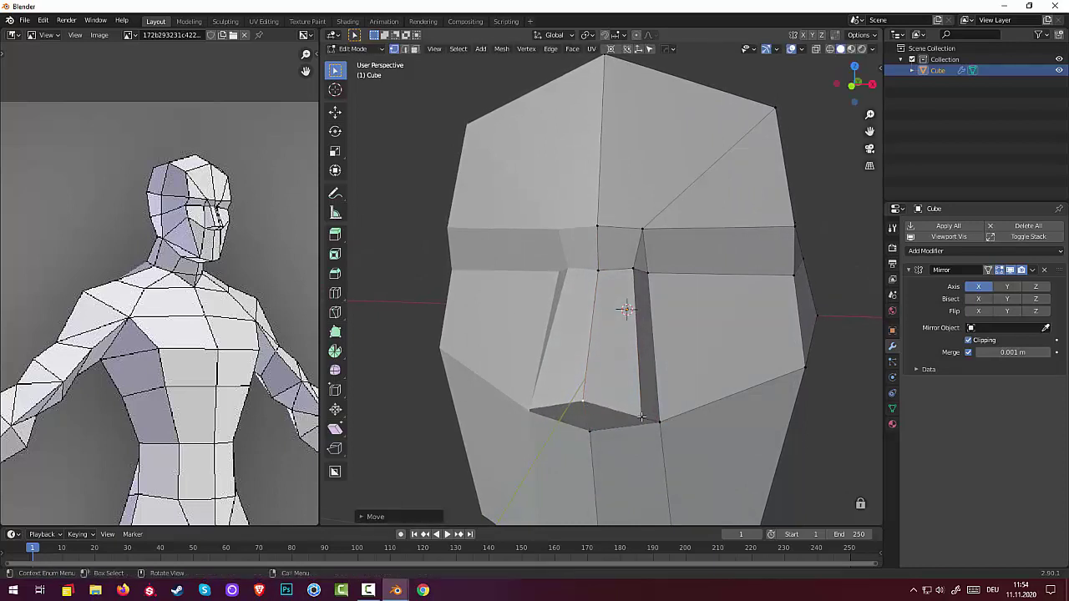
pyautogui.click(640, 414)
pyautogui.press('g')
pyautogui.click(639, 411)
# Move the nose bridge's upper outer vertex and the inner eye corner vertex toward the centre line.
pyautogui.moveTo(639, 411); pyautogui.dragTo(653, 435, button='middle')
pyautogui.click(631, 332)
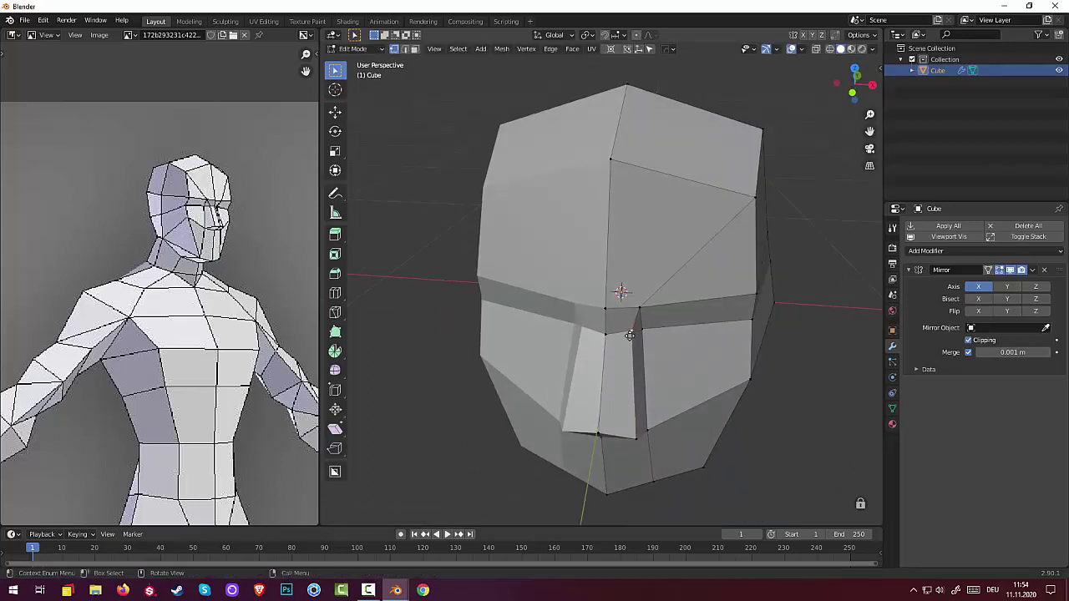
pyautogui.press('g')
pyautogui.click(642, 331)
pyautogui.click(640, 333)
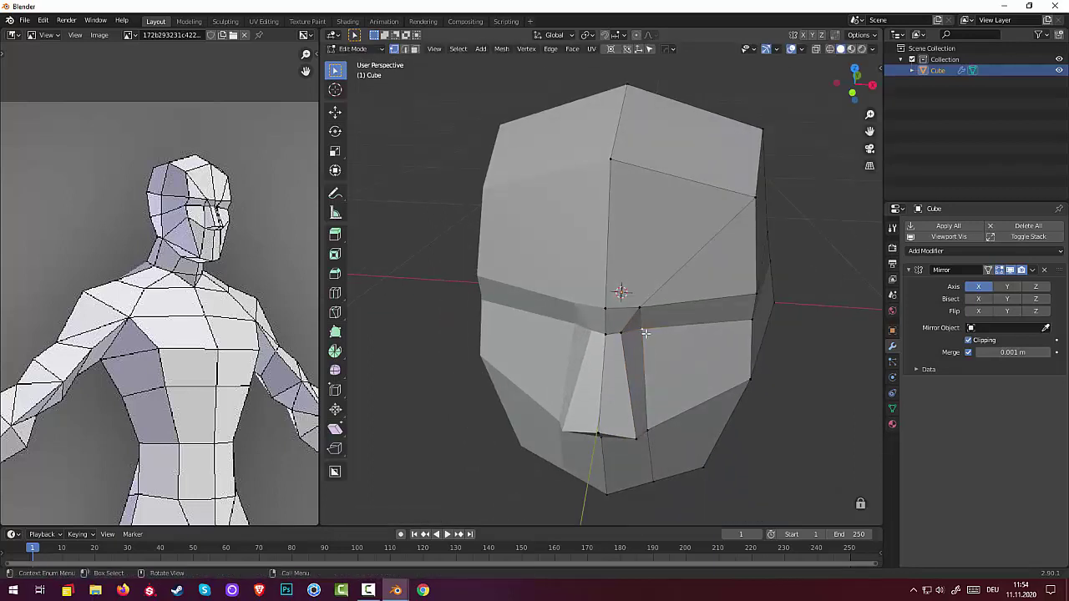
pyautogui.press('g')
pyautogui.click(632, 327)
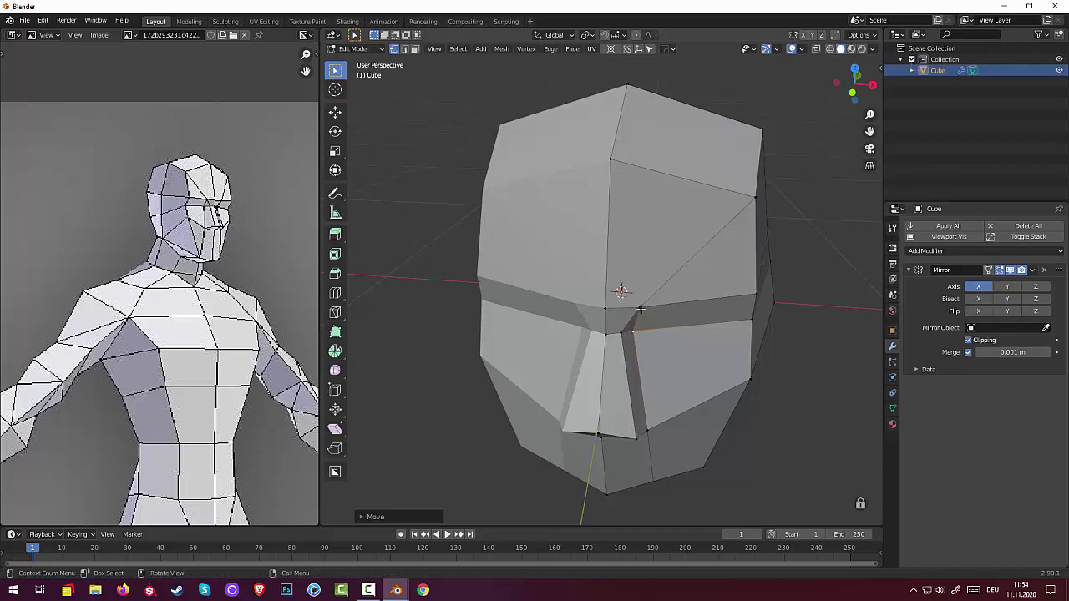
# Nudge the inner brow vertex slightly downward above the nose bridge.
pyautogui.click(638, 308)
pyautogui.press('g')
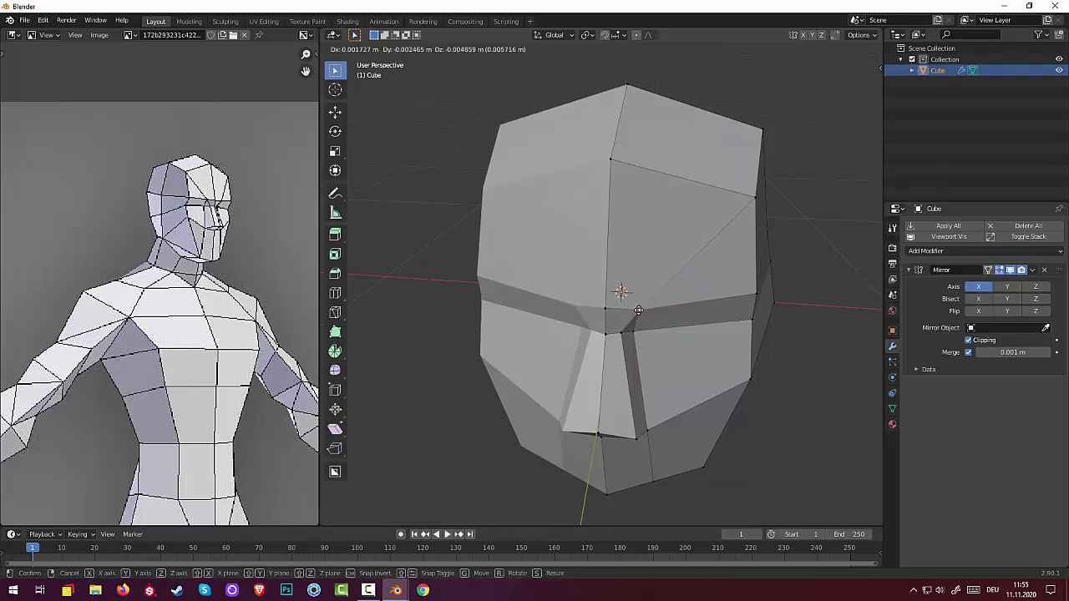
pyautogui.click(638, 310)
# Move the nose's lower outer vertex inward and up about 0.04 m, and raise the tip's centre vertex about 0.02 m.
pyautogui.scroll(-2, 638, 312)
pyautogui.moveTo(673, 326); pyautogui.dragTo(607, 372, button='middle')
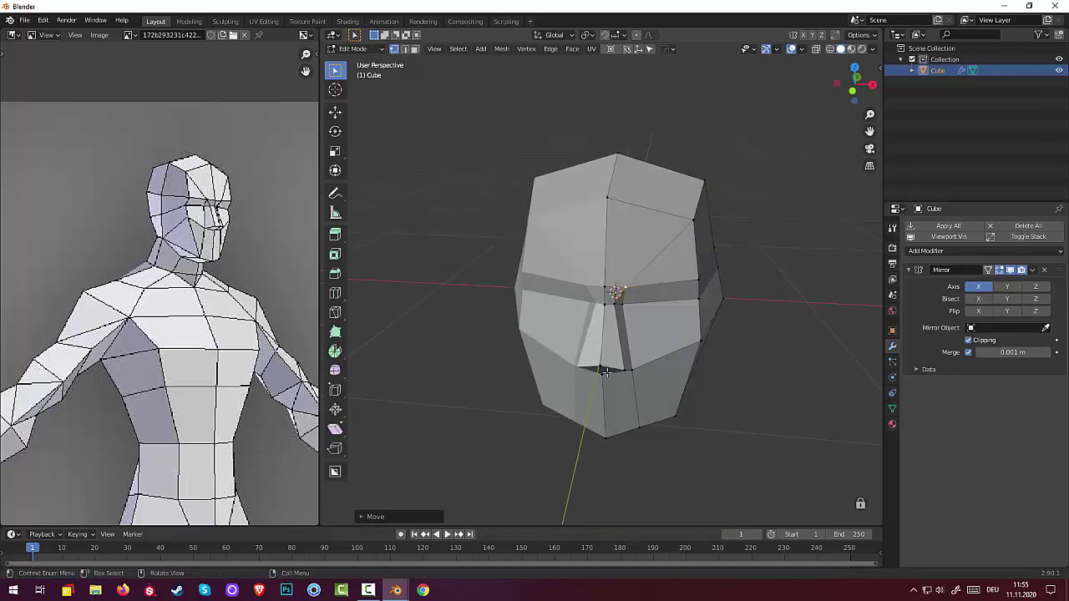
pyautogui.click(624, 369)
pyautogui.press('g')
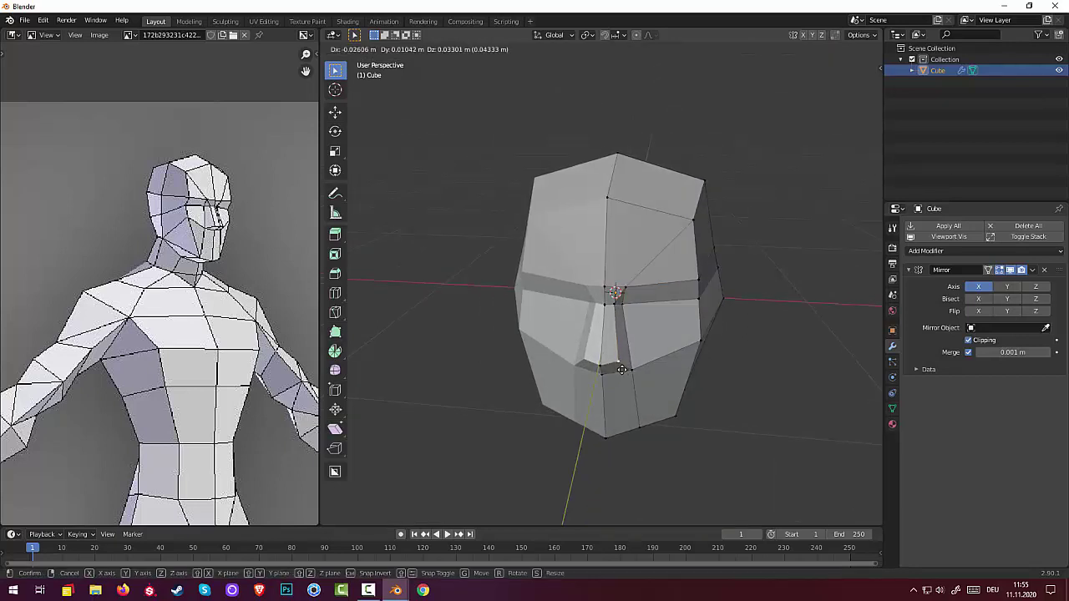
pyautogui.click(620, 369)
pyautogui.click(600, 368)
pyautogui.press('g')
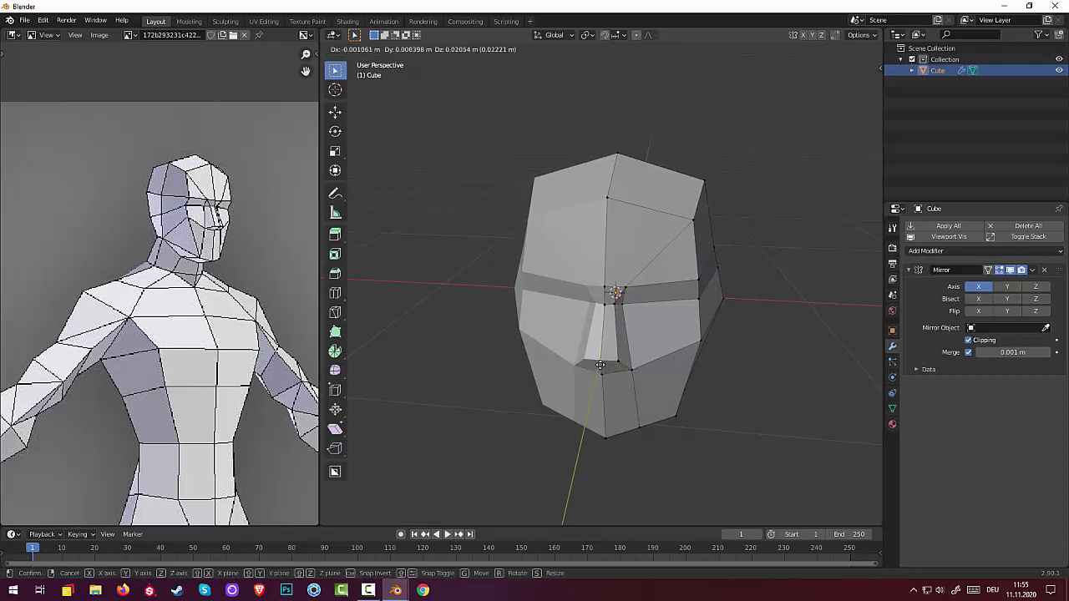
pyautogui.click(601, 365)
# Lower the nose tip's centre and outer vertices together by about 0.05 m.
pyautogui.moveTo(601, 366); pyautogui.dragTo(530, 334, button='middle')
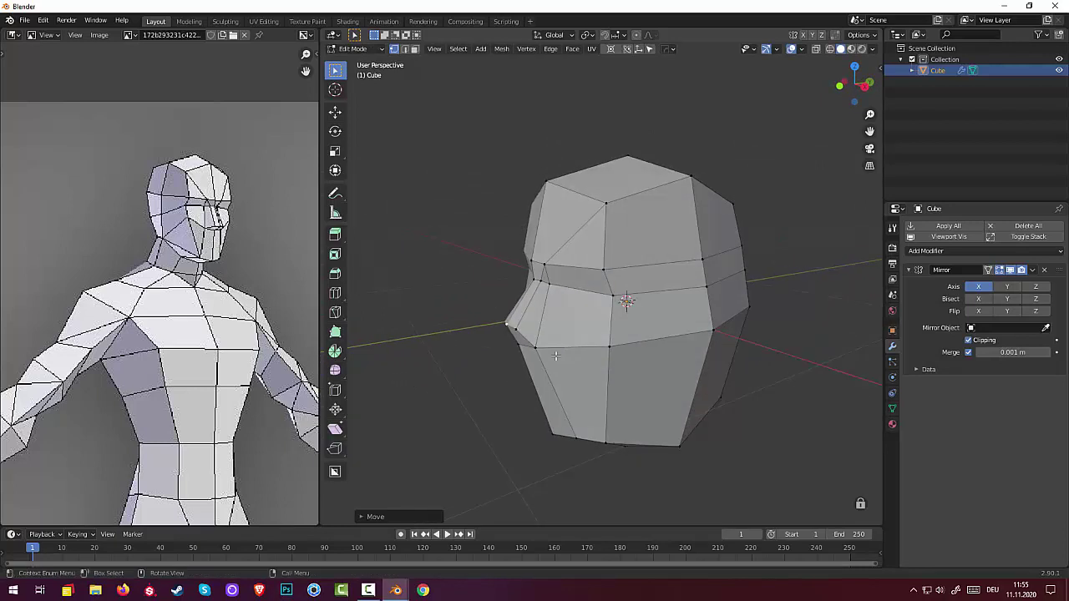
pyautogui.click(513, 330)
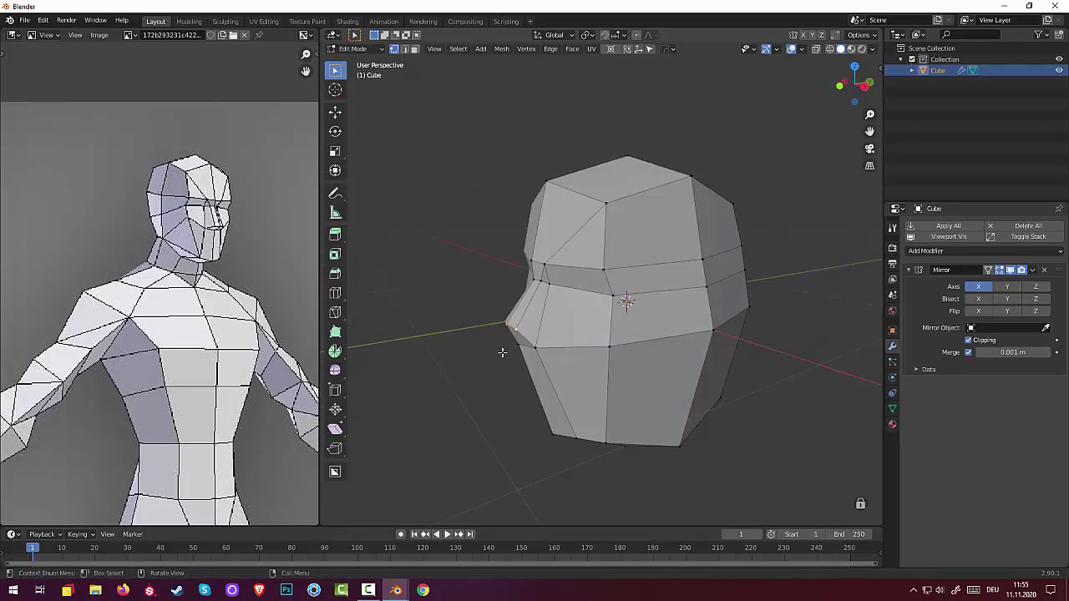
pyautogui.press('g')
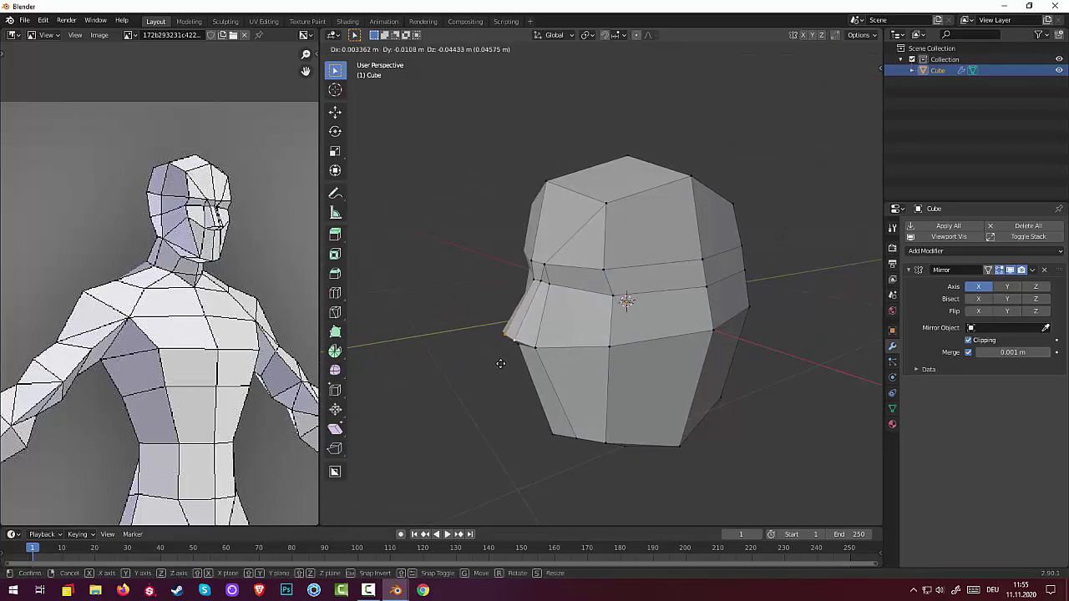
pyautogui.click(500, 363)
# Lower the edge at the base of the nose, where it meets the face, by about 0.06 m.
pyautogui.moveTo(501, 363); pyautogui.dragTo(640, 313, button='middle')
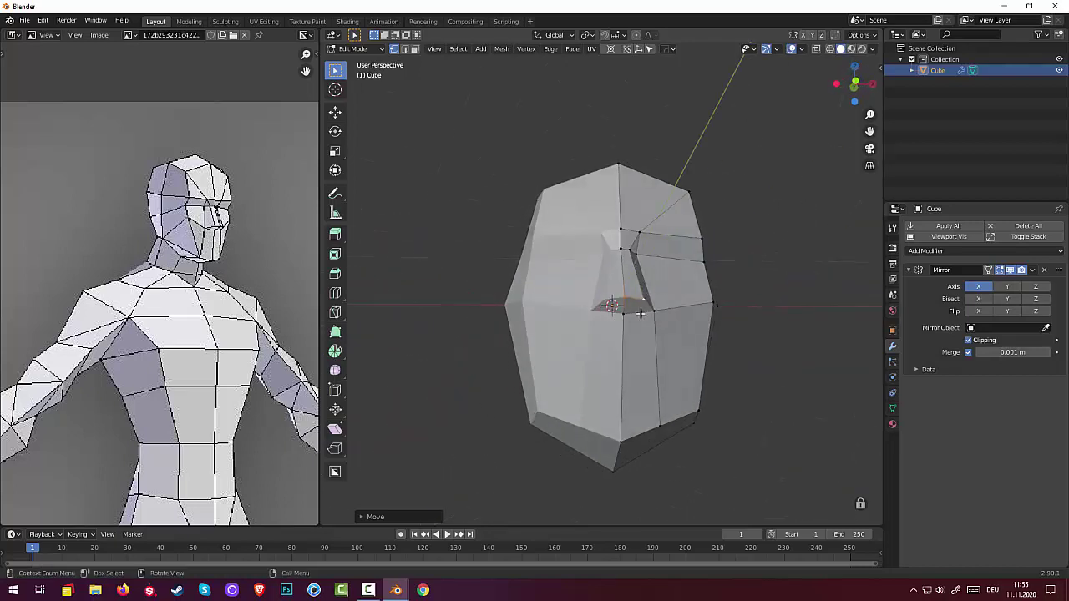
pyautogui.keyDown('shift'); pyautogui.click(659, 372); pyautogui.keyUp('shift')
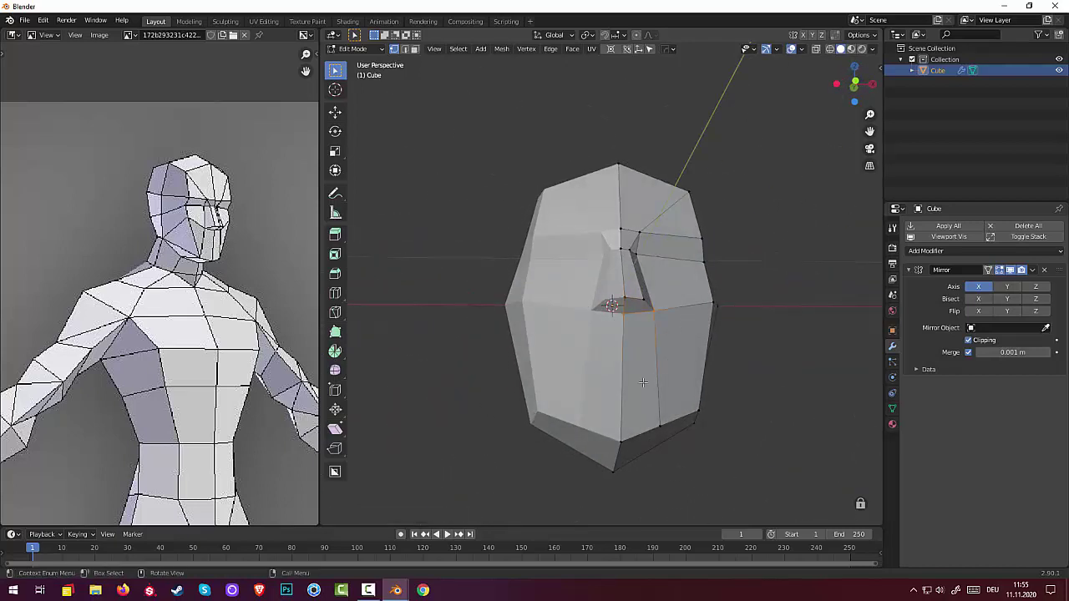
pyautogui.press('g')
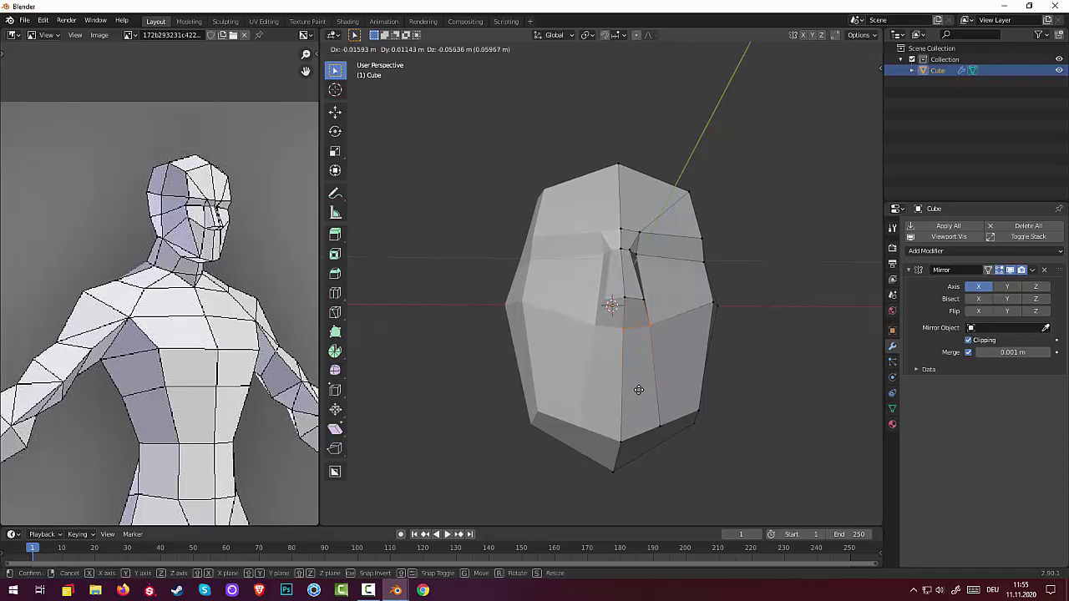
pyautogui.click(642, 399)
# Round the chin by lowering the vertex beside its centre slightly and moving the front jaw corner inward and up about 0.04 m.
pyautogui.moveTo(641, 400); pyautogui.dragTo(634, 426, button='middle')
pyautogui.moveTo(635, 426); pyautogui.dragTo(673, 461)
pyautogui.press('g')
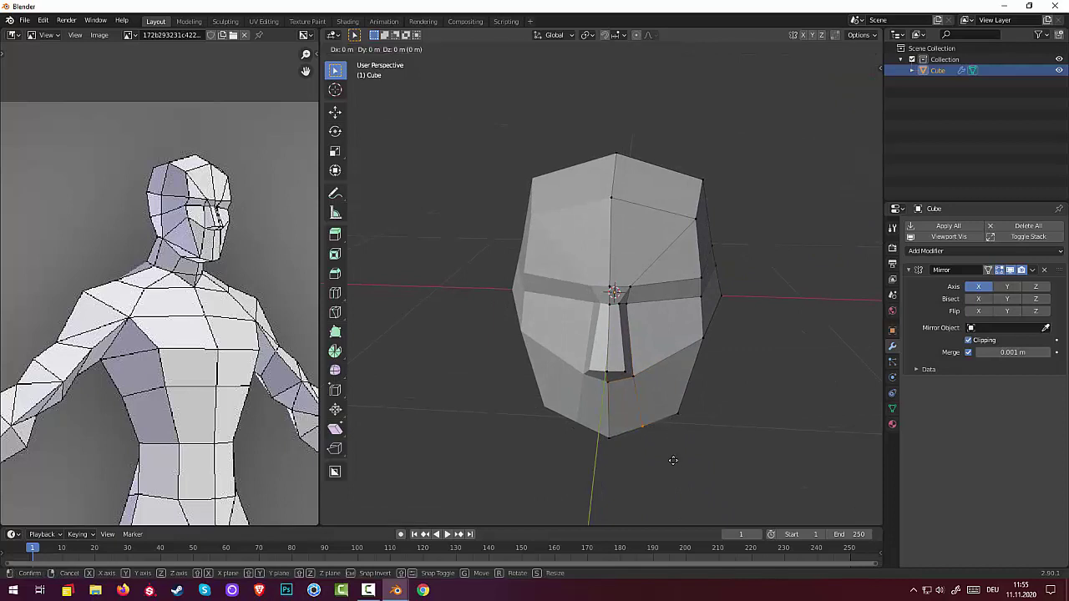
pyautogui.click(673, 466)
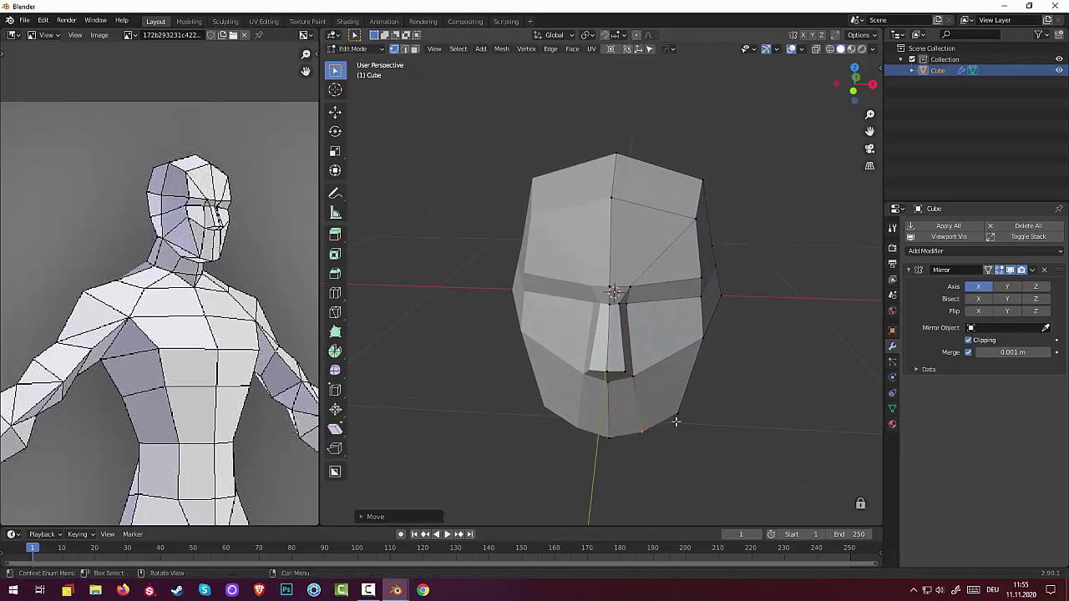
pyautogui.click(674, 401)
pyautogui.press('g')
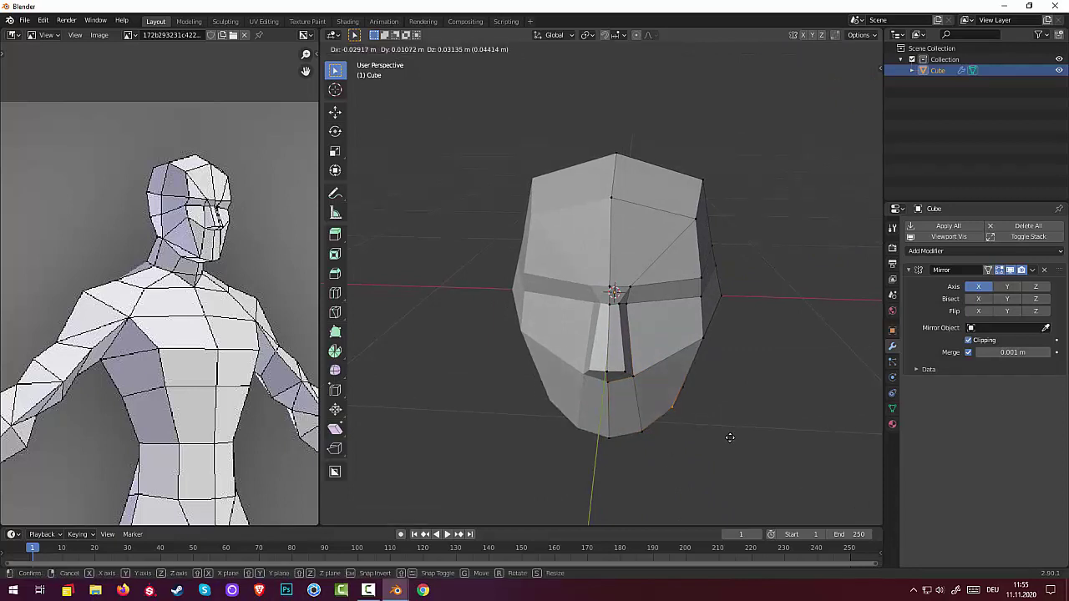
pyautogui.click(726, 434)
# Raise the middle vertex on the side of the jaw's lower edge to just above the front jaw corner.
pyautogui.moveTo(776, 425); pyautogui.dragTo(587, 388, button='middle')
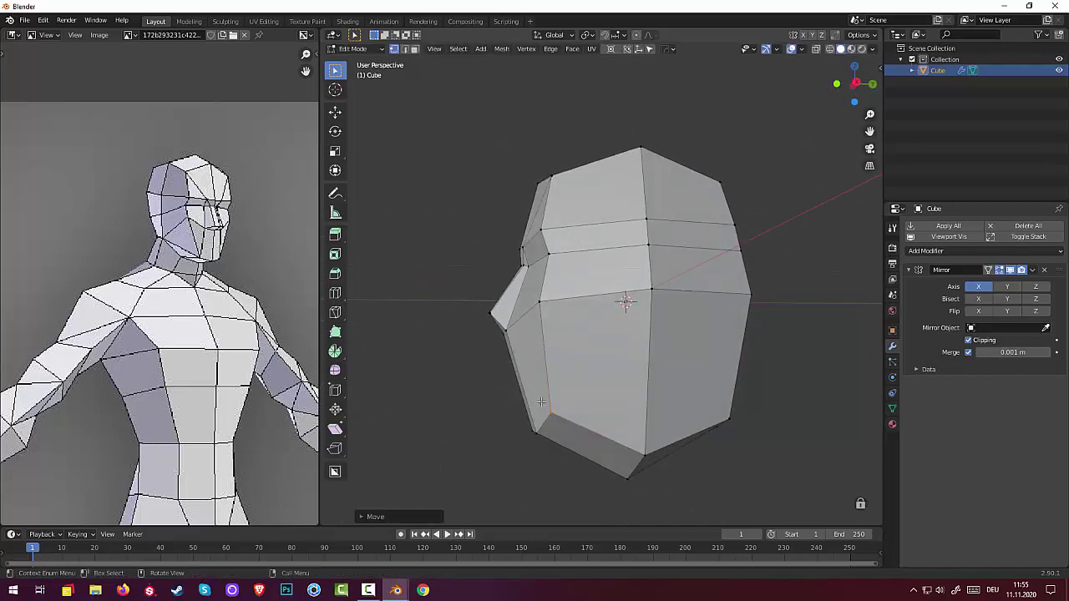
pyautogui.click(578, 439)
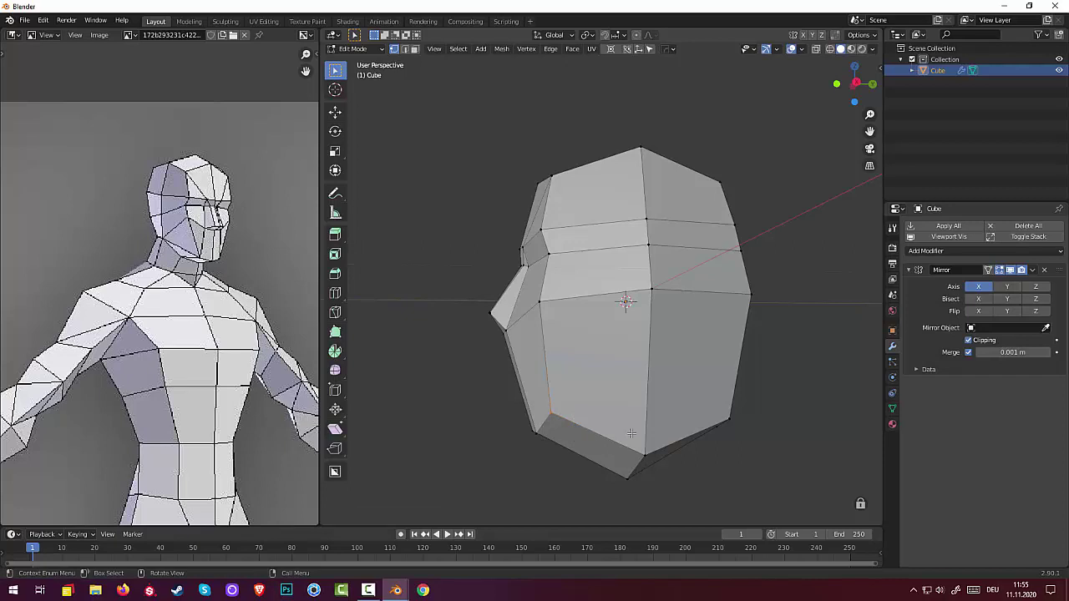
pyautogui.click(665, 466)
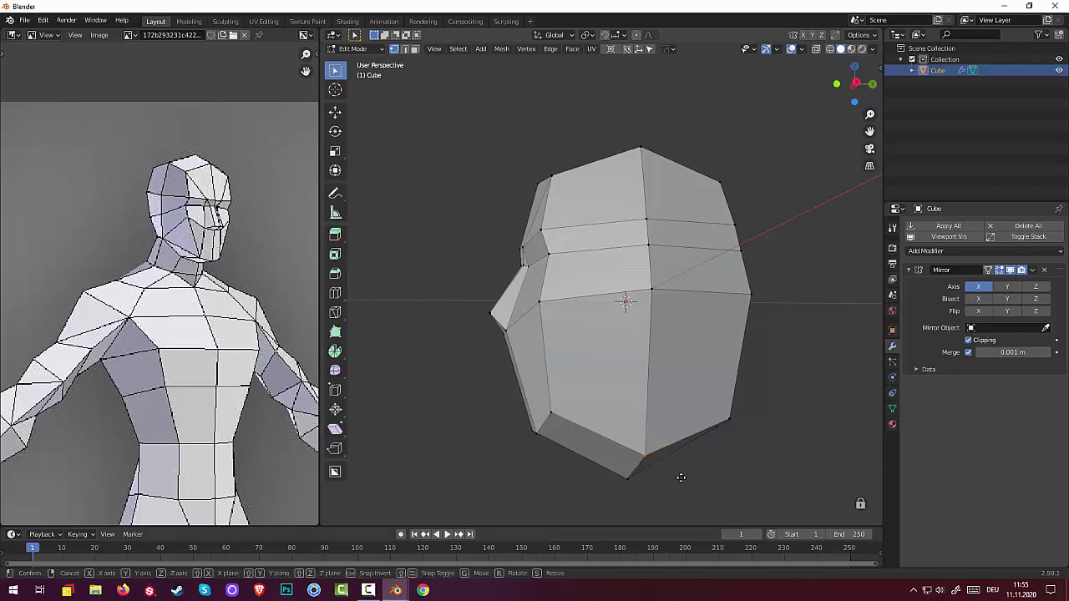
pyautogui.press('g')
pyautogui.click(684, 412)
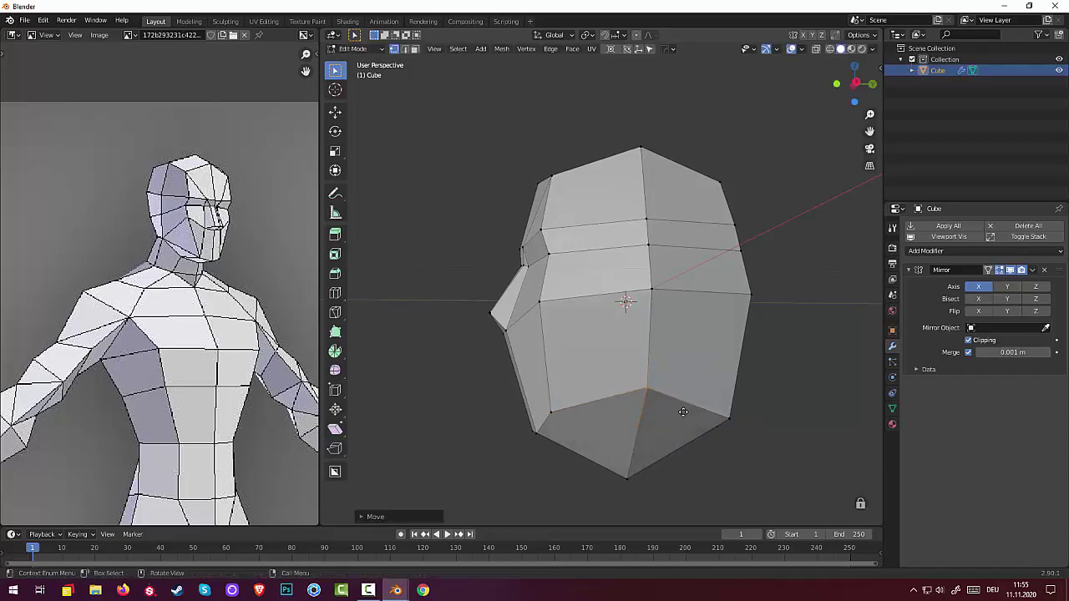
# Raise the bottom centre vertex under the head about 0.28 m to flatten the underside of the jaw.
pyautogui.click(659, 507)
pyautogui.press('g')
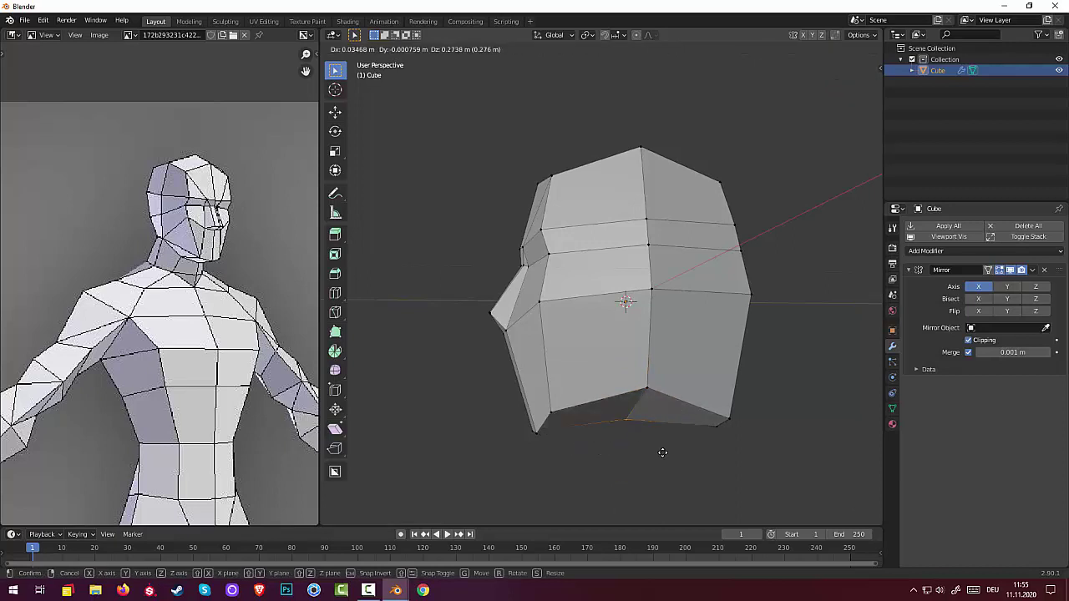
pyautogui.click(663, 451)
# Raise the two lower vertices at the back of the head together by about 0.22 m to shape the skull base.
pyautogui.moveTo(659, 456); pyautogui.dragTo(680, 438, button='middle')
pyautogui.moveTo(698, 401); pyautogui.dragTo(752, 481)
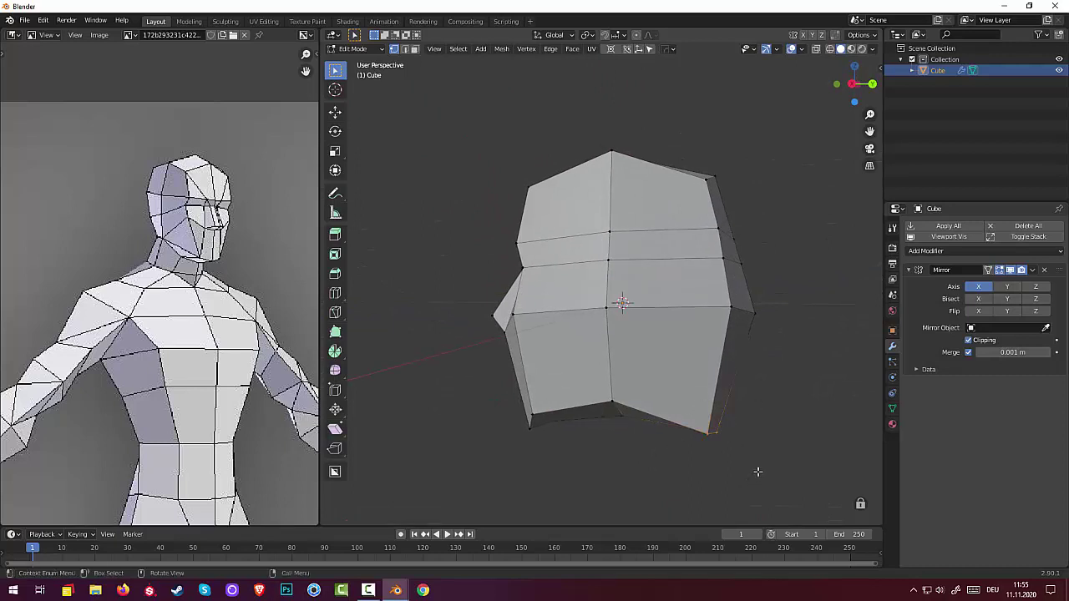
pyautogui.press('g')
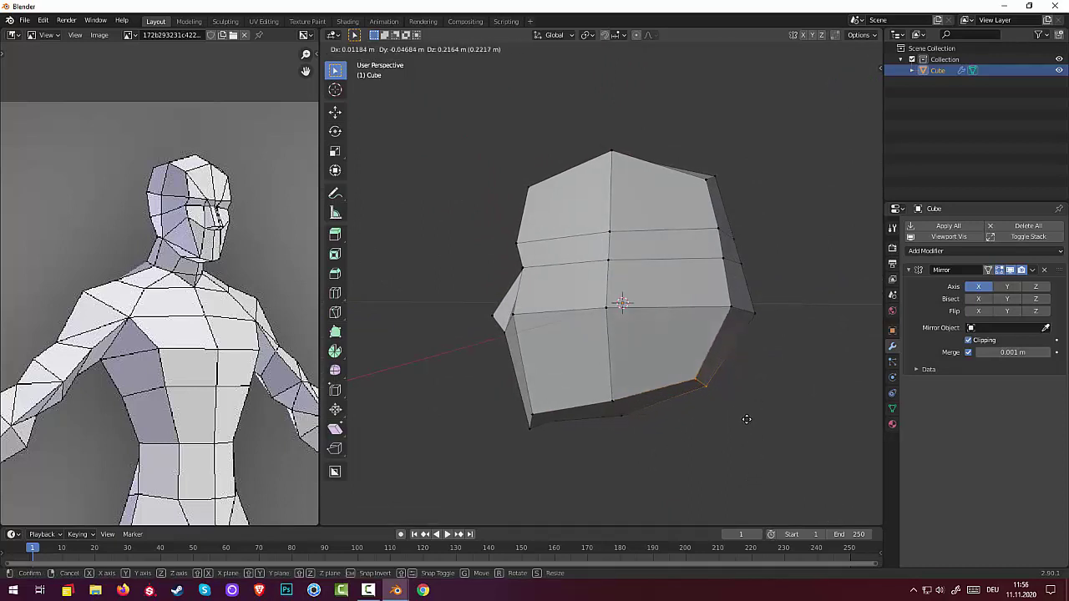
pyautogui.click(744, 417)
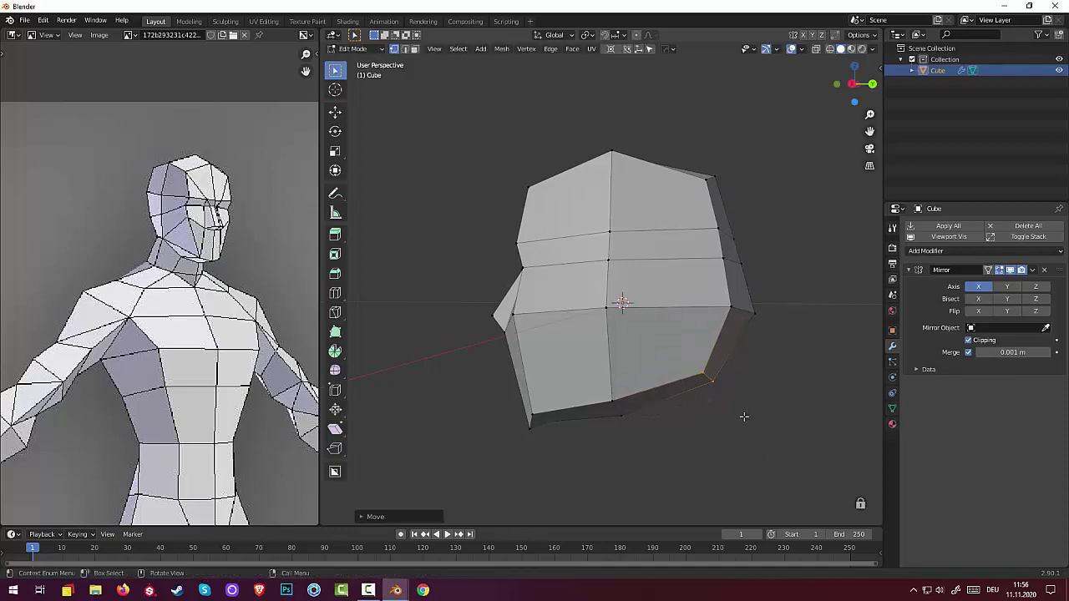
# Move the outermost vertex on the side of the head, at ear level, slightly inward.
pyautogui.moveTo(743, 418); pyautogui.dragTo(839, 385, button='middle')
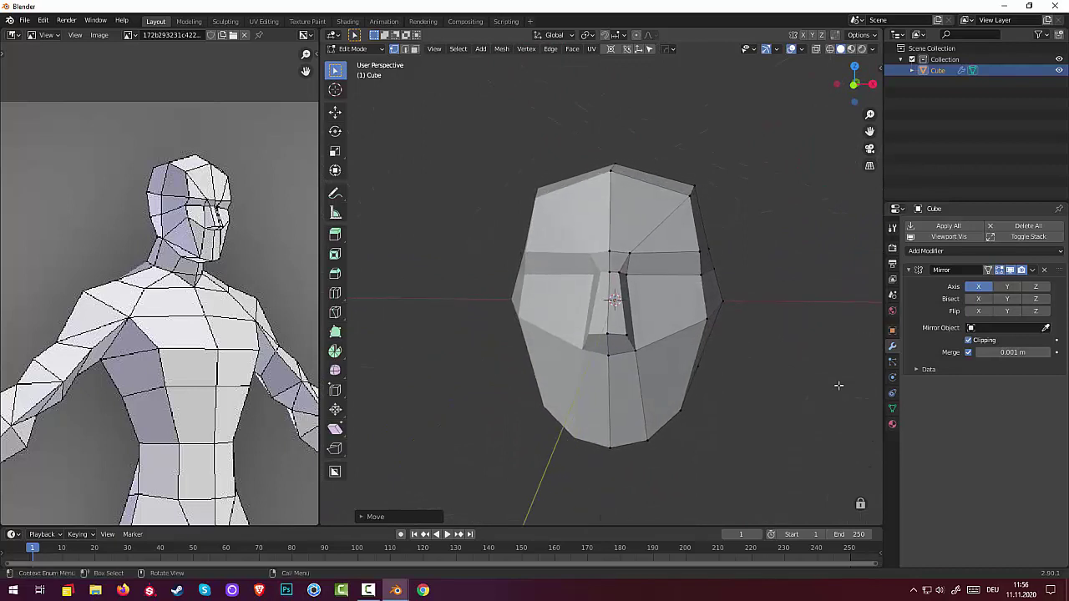
pyautogui.click(719, 290)
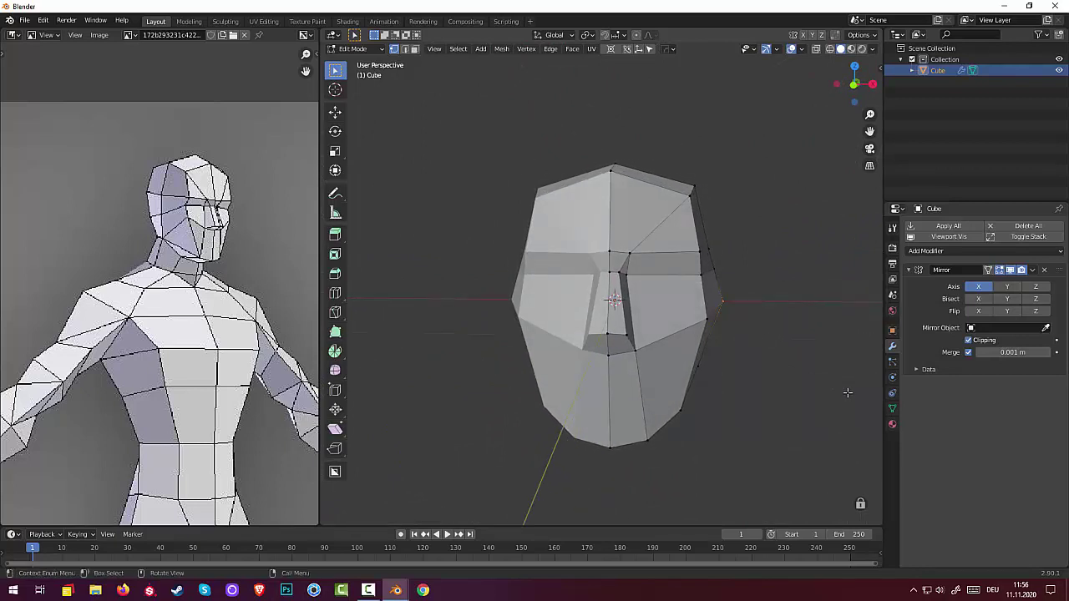
pyautogui.press('g')
pyautogui.click(839, 387)
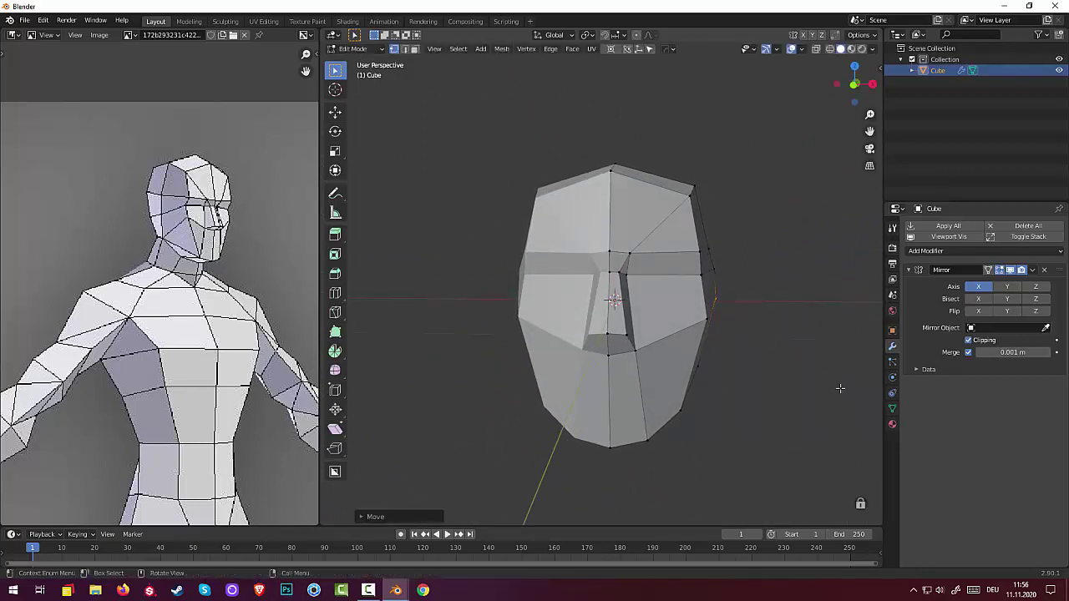
# Connect the cheek vertex to the vertex beside the chin centre with a new edge and shift the front jaw corner backward.
pyautogui.moveTo(840, 387); pyautogui.dragTo(832, 373, button='middle')
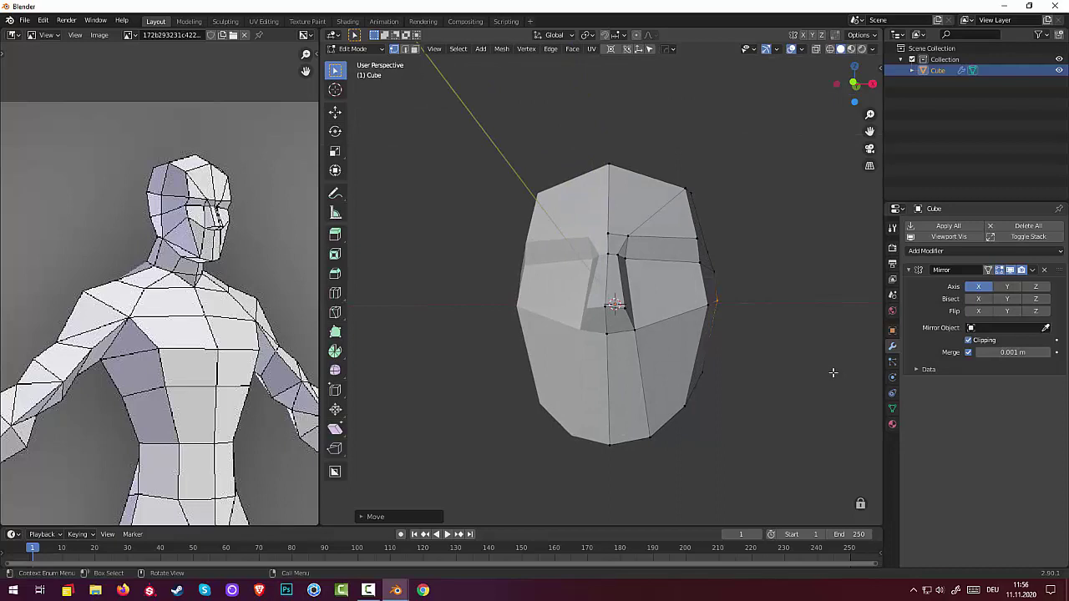
pyautogui.click(708, 307)
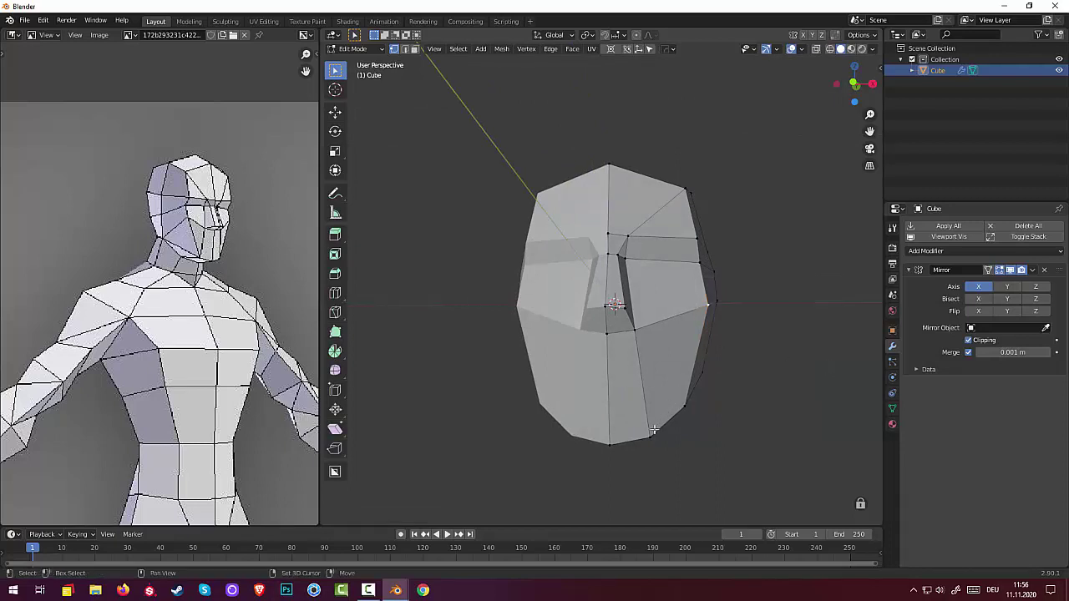
pyautogui.keyDown('shift'); pyautogui.click(649, 436); pyautogui.keyUp('shift')
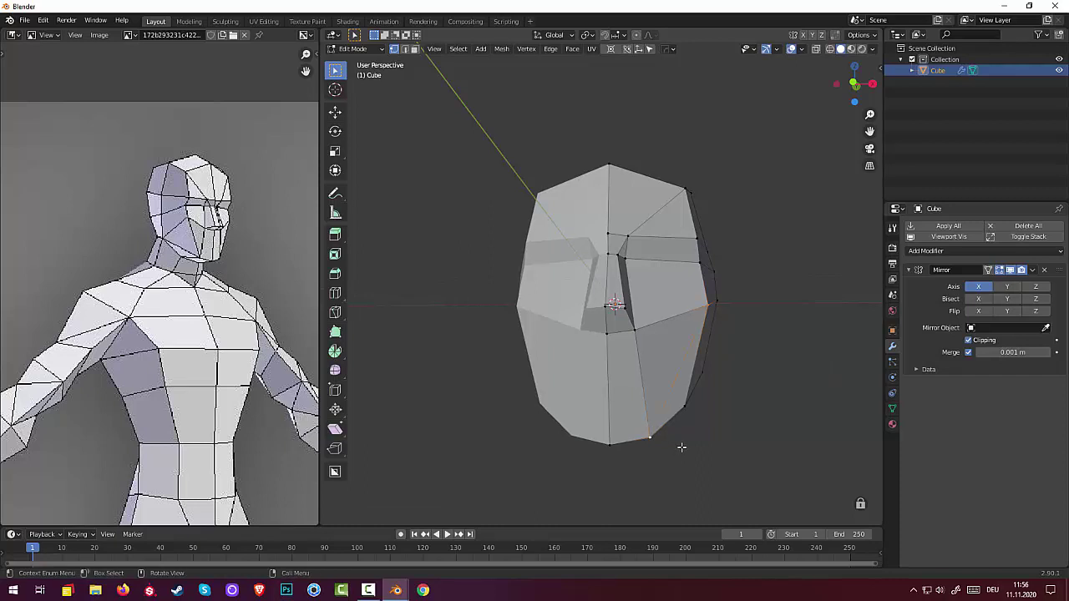
pyautogui.moveTo(682, 448); pyautogui.dragTo(561, 402, button='middle')
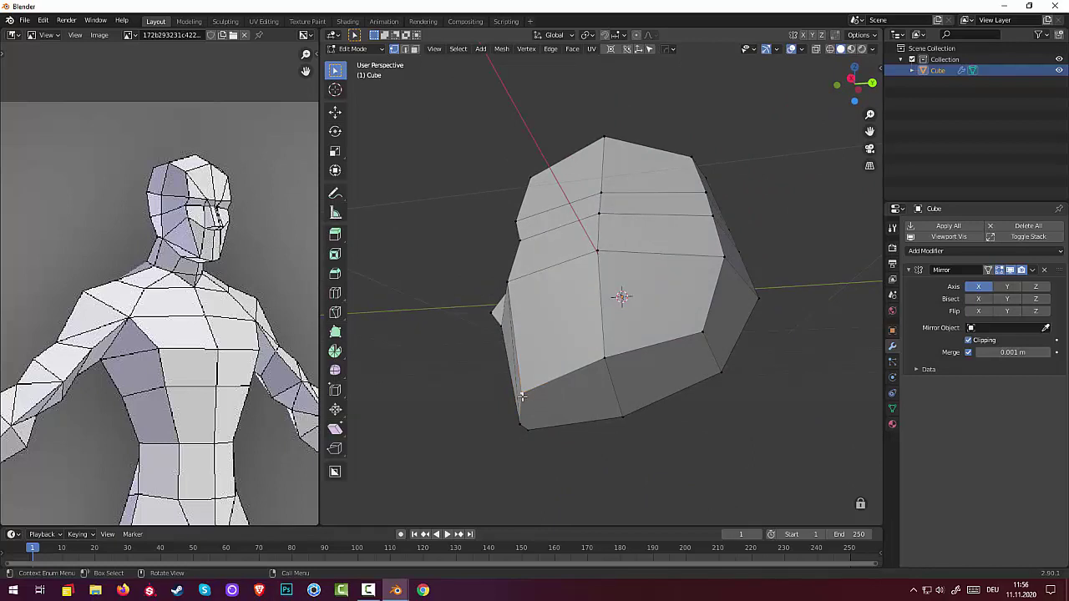
pyautogui.moveTo(521, 396); pyautogui.dragTo(555, 395)
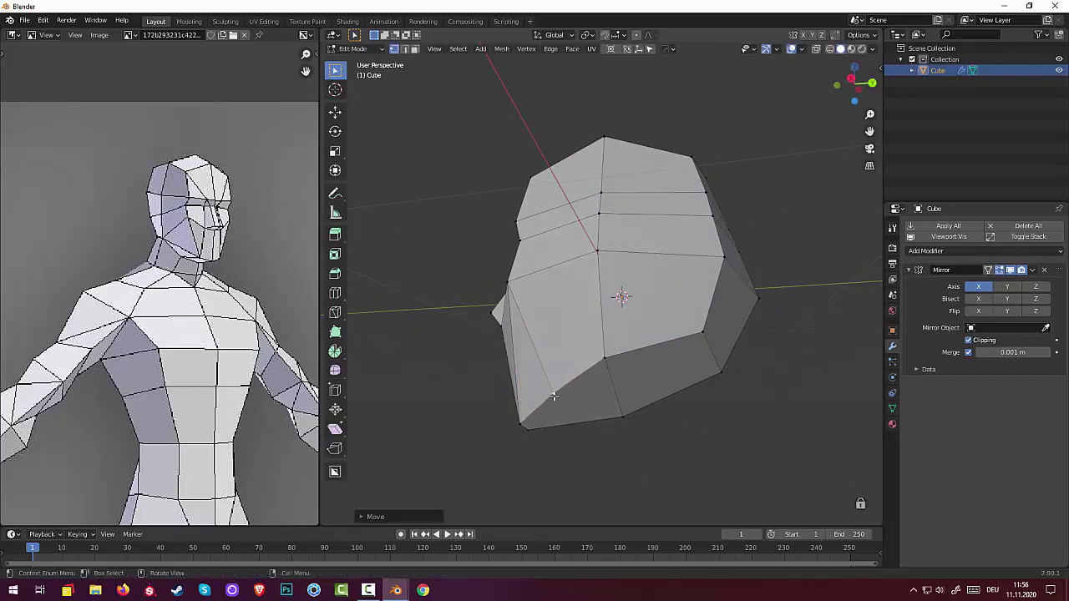
# Pull the middle vertex on the side of the jaw's lower edge inward to narrow the jaw.
pyautogui.moveTo(590, 392); pyautogui.dragTo(728, 389, button='middle')
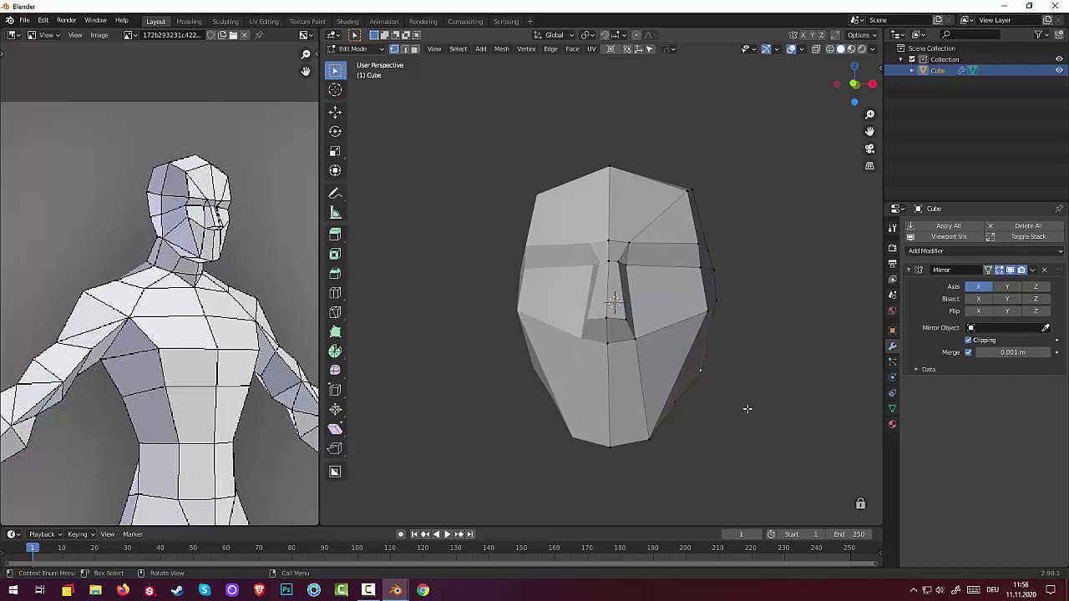
pyautogui.press('g')
pyautogui.click(735, 406)
# Move the outer eye-corner vertex about 0.05 m inward and down, and the cheek vertex below it about 0.03 m inward and down.
pyautogui.moveTo(735, 406)
pyautogui.mouseDown(button='middle')
pyautogui.moveTo(759, 434)
pyautogui.moveTo(732, 419)
pyautogui.mouseUp(button='middle')
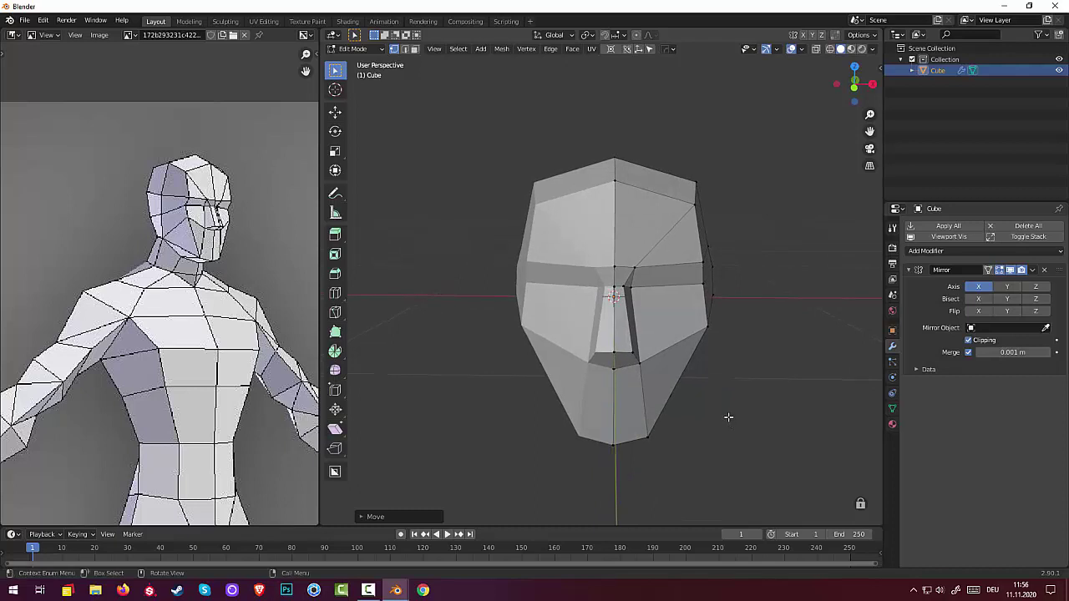
pyautogui.click(703, 284)
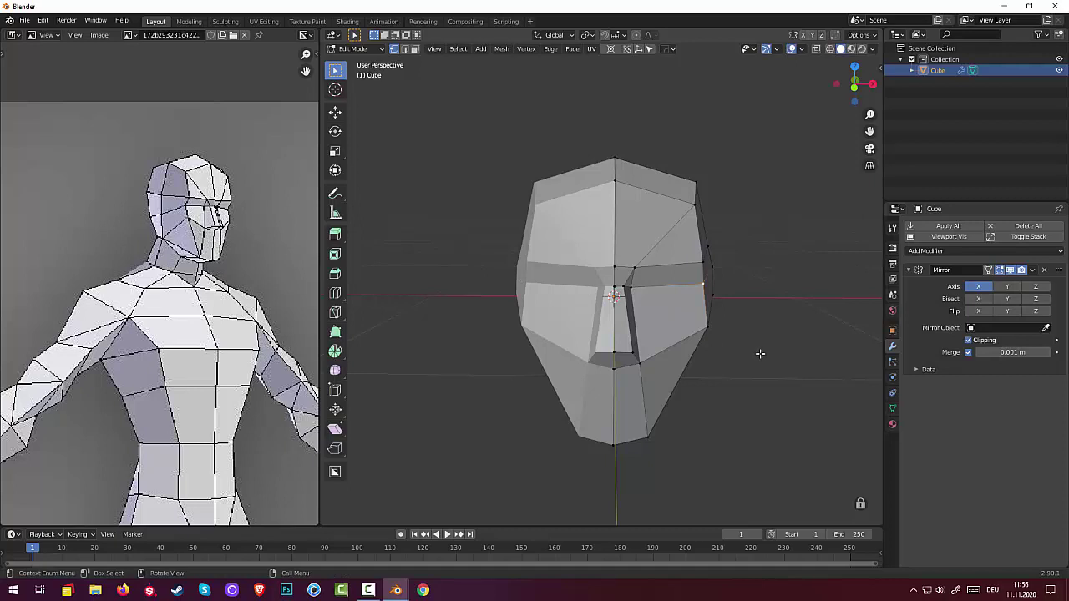
pyautogui.press('g')
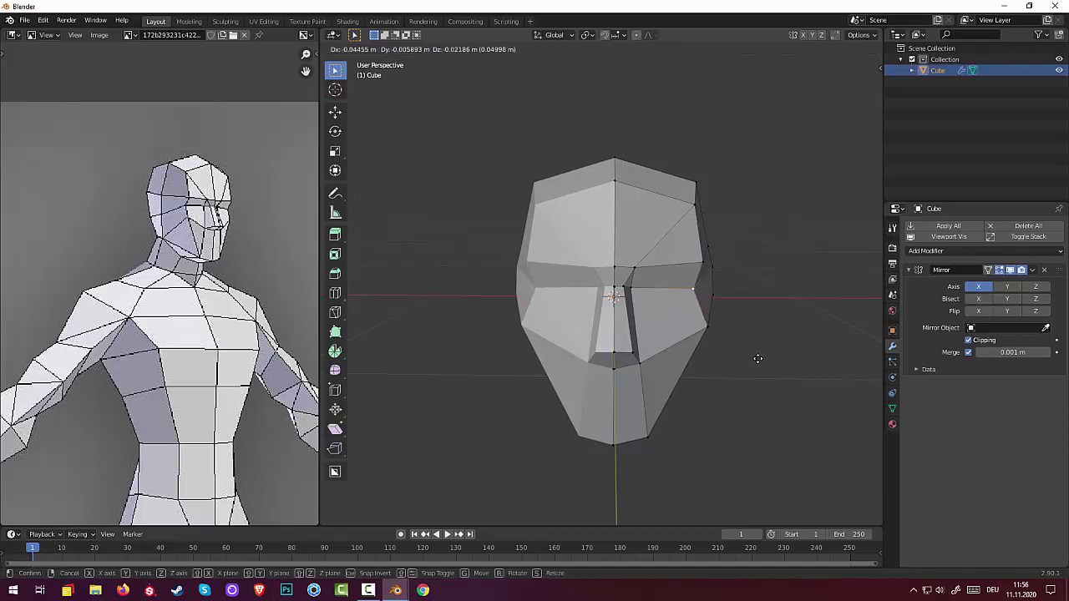
pyautogui.click(757, 361)
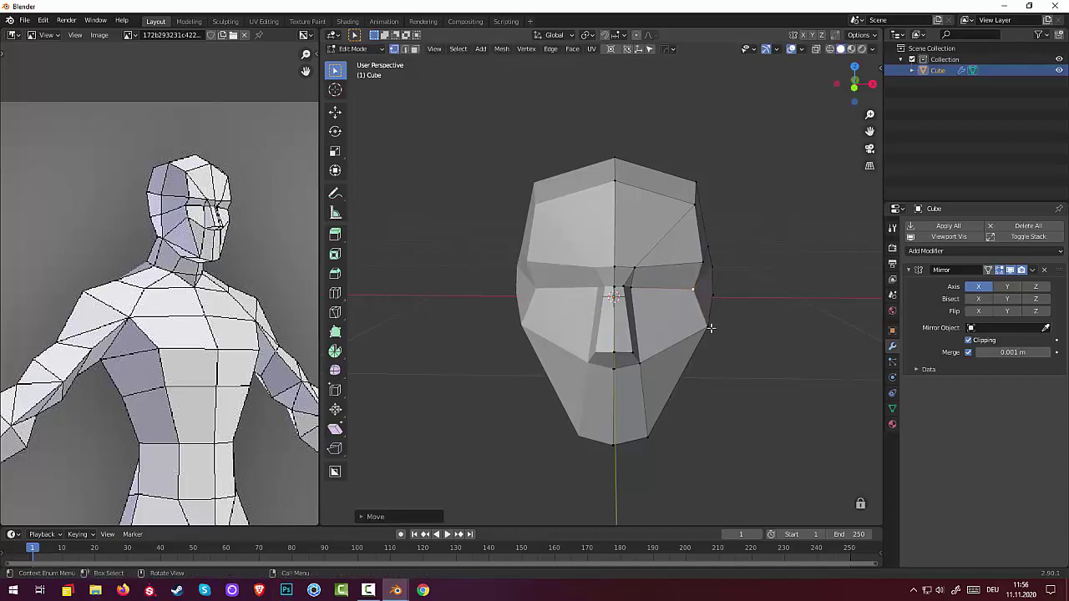
pyautogui.press('g')
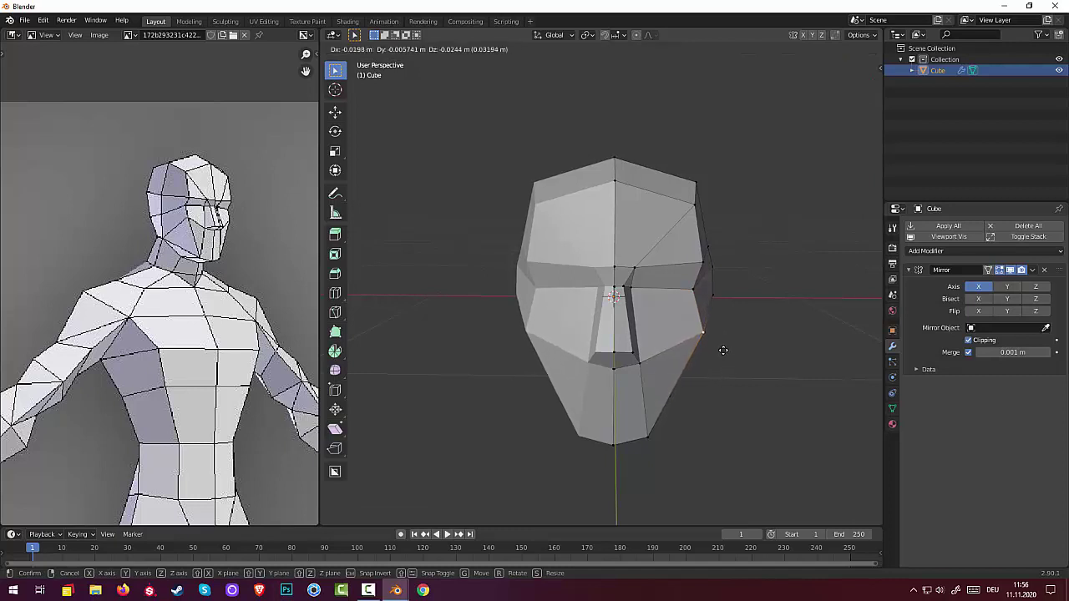
pyautogui.click(724, 350)
# Narrow the side of the head by moving the eye-level side vertex about 0.04 m and the vertex below it about 0.02 m inward.
pyautogui.moveTo(742, 424); pyautogui.dragTo(757, 382, button='middle')
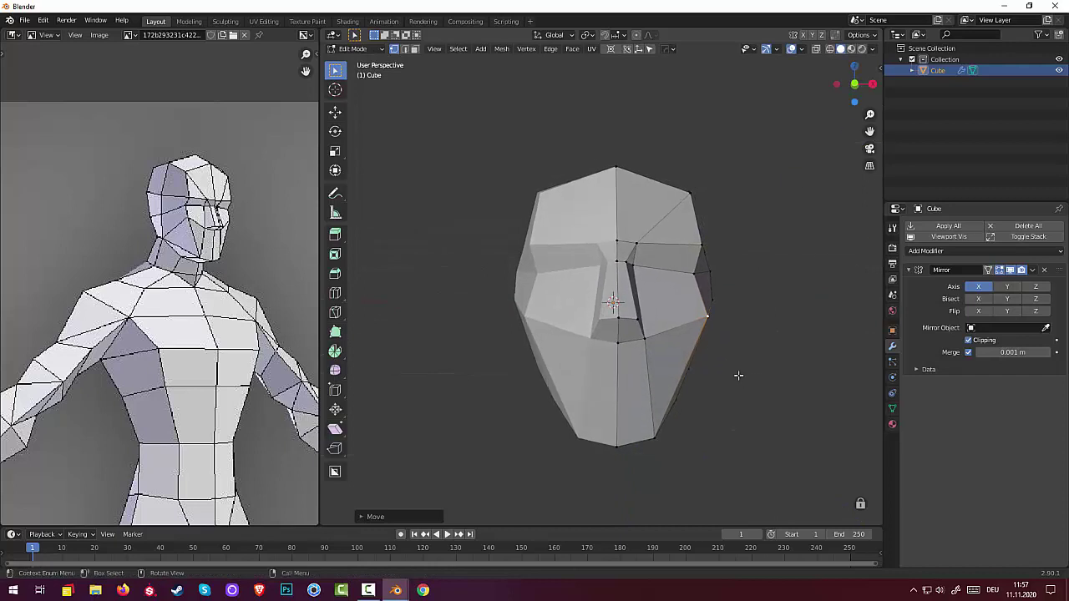
pyautogui.click(705, 266)
pyautogui.press('g')
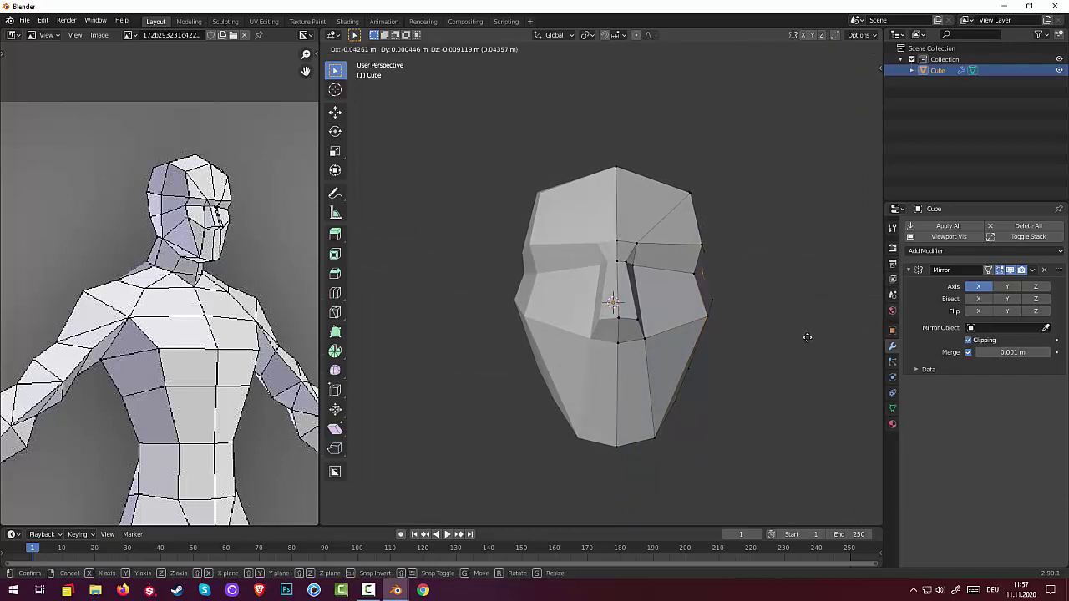
pyautogui.click(812, 339)
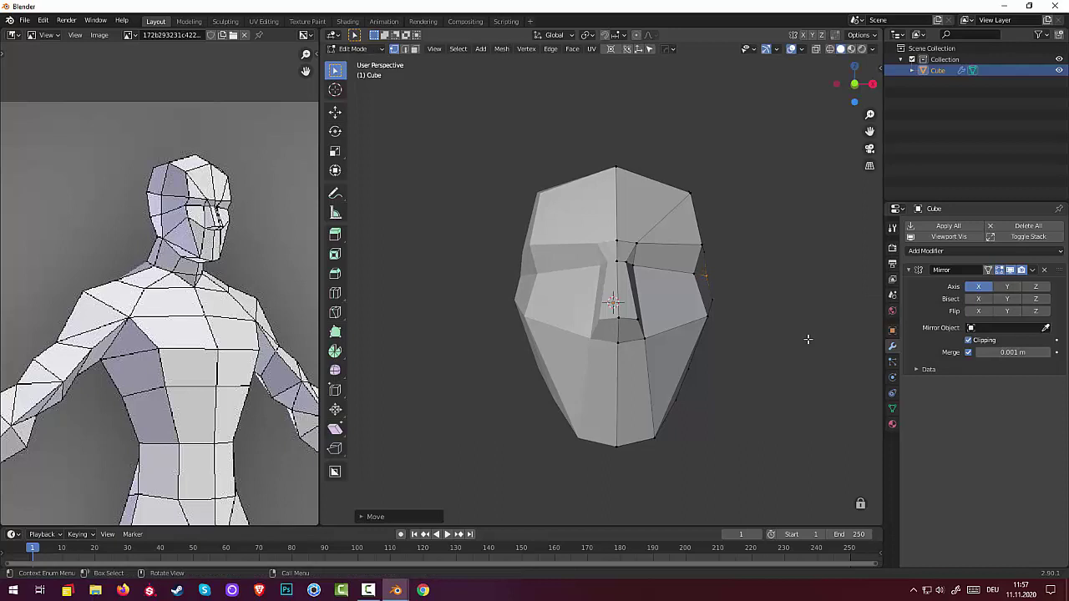
pyautogui.click(715, 300)
pyautogui.press('g')
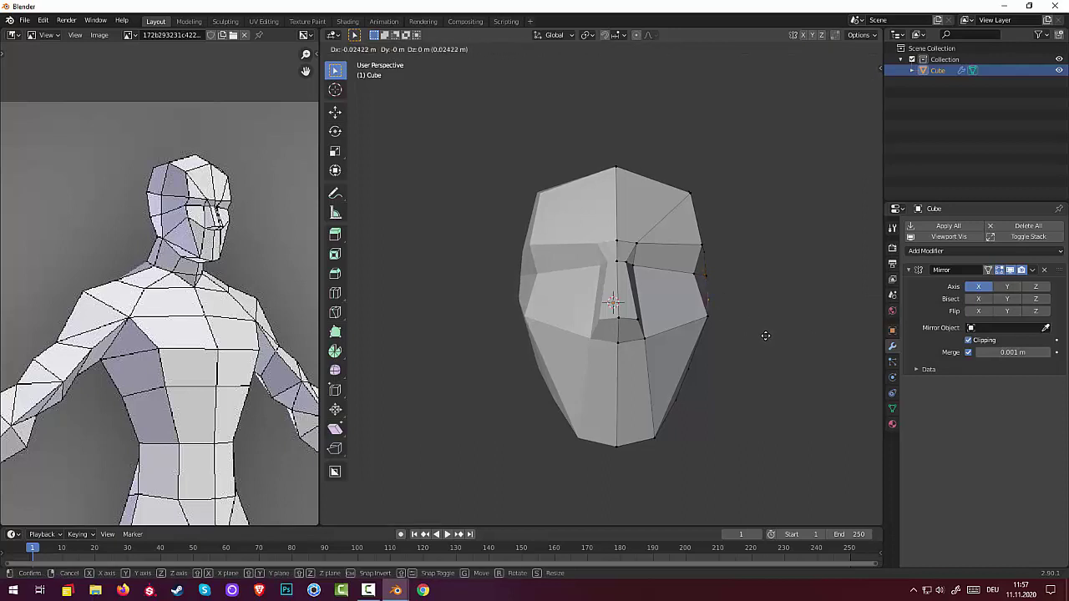
pyautogui.click(765, 336)
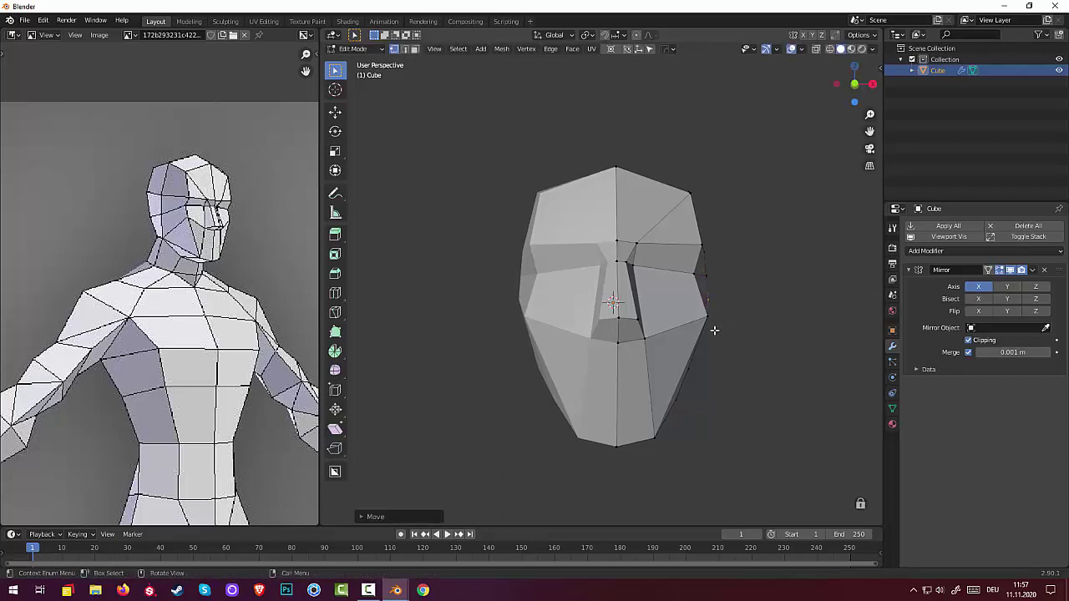
# Move the cheek vertex about 0.07 m inward and raise the chin's centre and adjacent vertices together by about 0.10 m.
pyautogui.click(715, 346)
pyautogui.press('g')
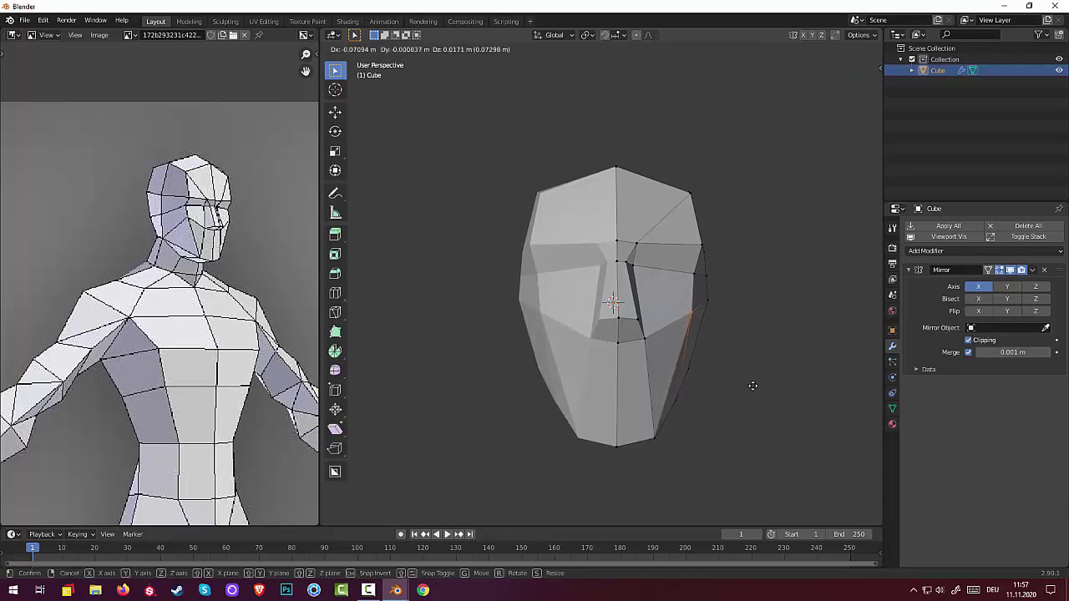
pyautogui.click(753, 385)
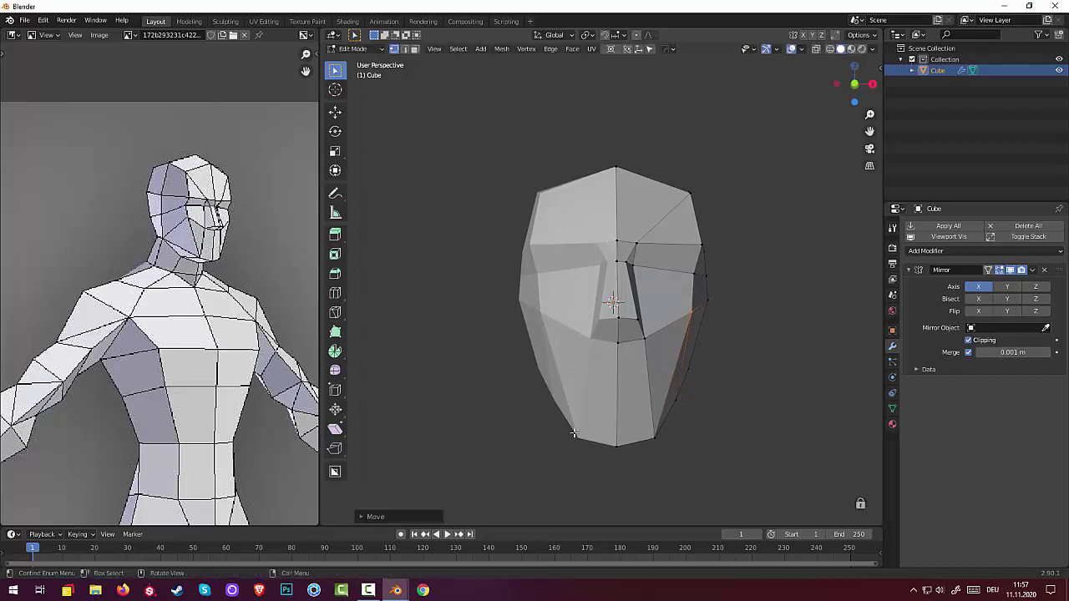
pyautogui.moveTo(574, 432); pyautogui.dragTo(688, 471)
pyautogui.press('g')
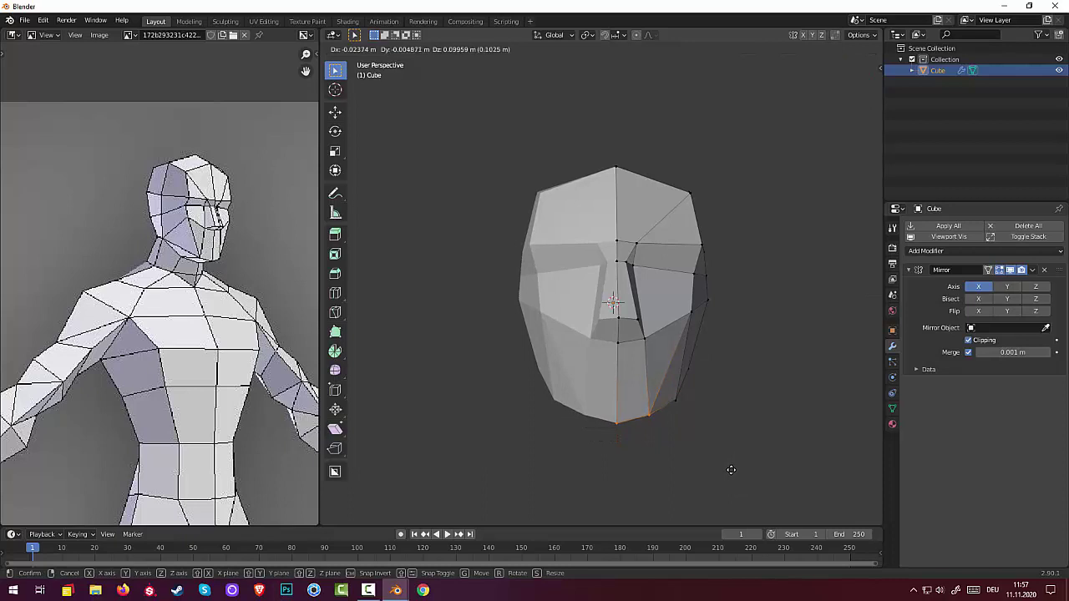
pyautogui.click(730, 472)
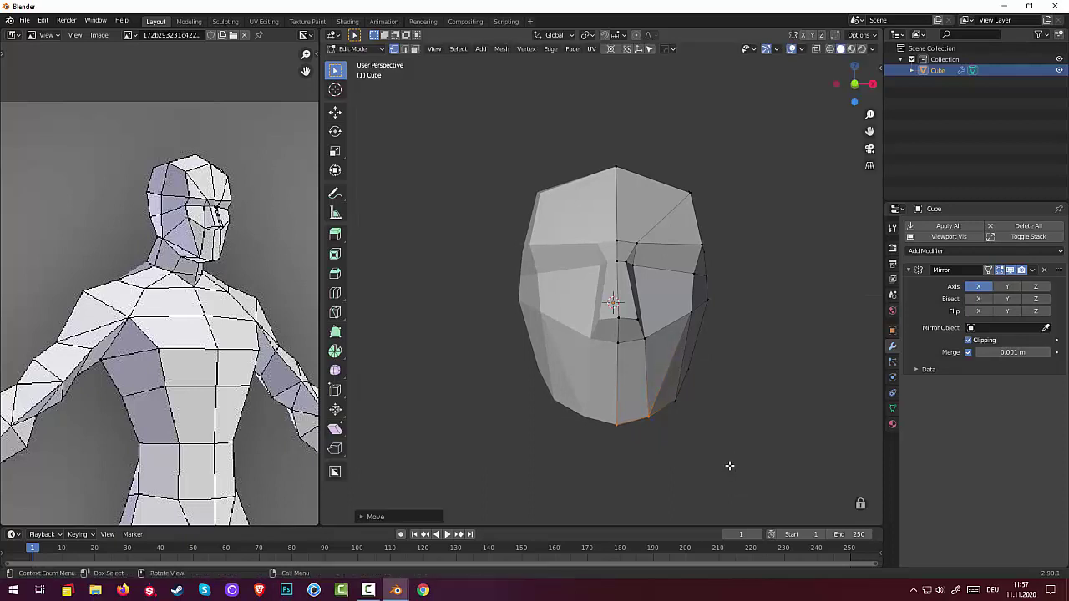
# Move the centre vertex at the top of the forehead slightly back and down.
pyautogui.moveTo(752, 432); pyautogui.dragTo(567, 361, button='middle')
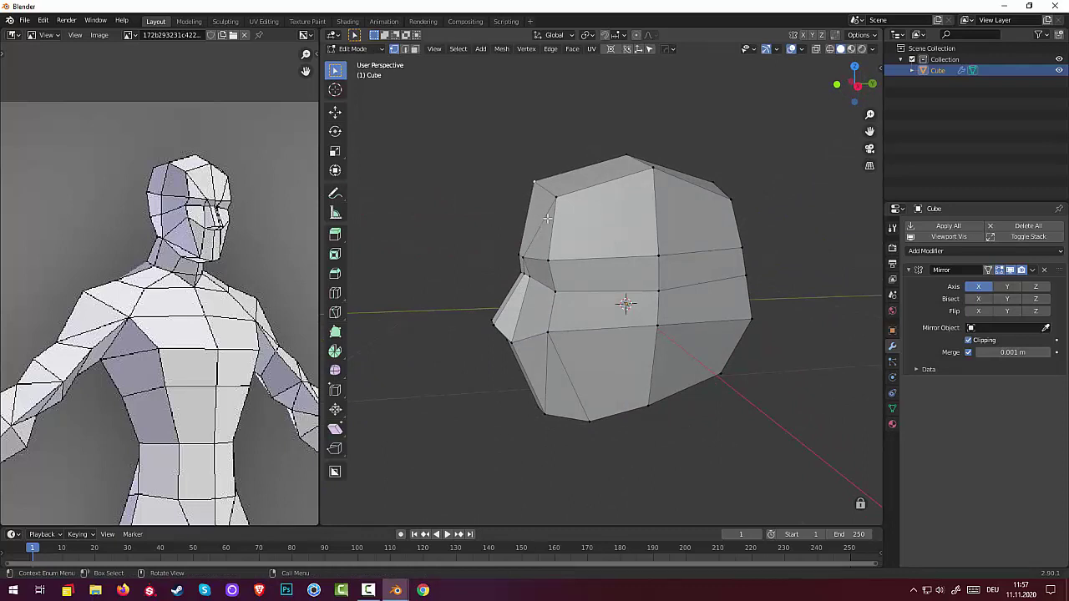
pyautogui.press('g')
pyautogui.click(550, 221)
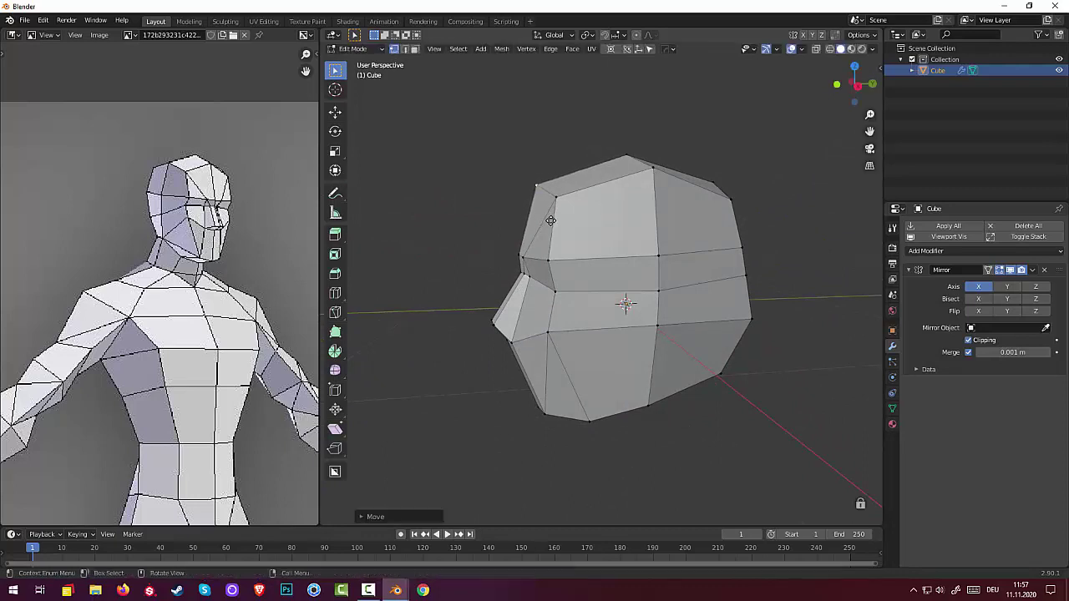
# Following the reference's back view, connect the upper outer vertex on the back of the head diagonally to the centre-line vertex below.
pyautogui.scroll(-4, 291, 280)
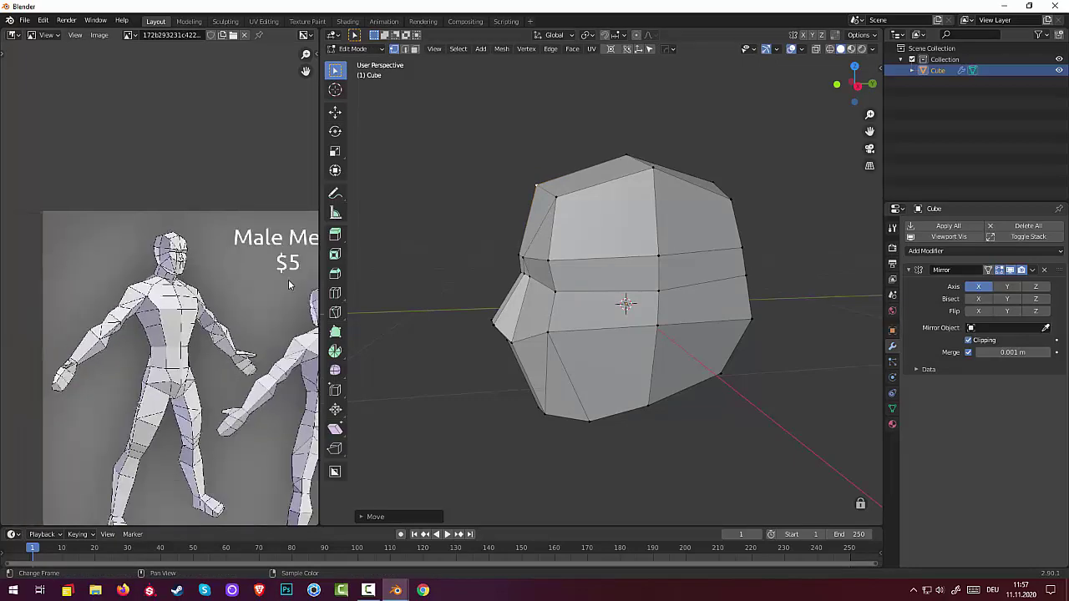
pyautogui.scroll(4, 248, 345)
pyautogui.scroll(-3, 265, 331)
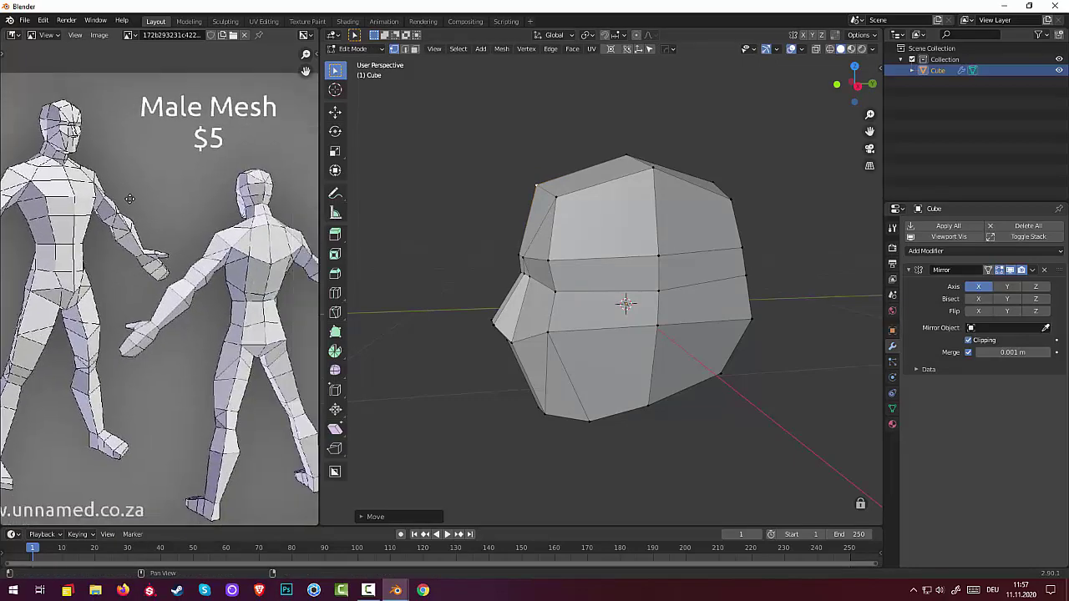
pyautogui.moveTo(243, 217); pyautogui.dragTo(140, 247, button='middle')
pyautogui.scroll(3, 167, 211)
pyautogui.scroll(1, 173, 214)
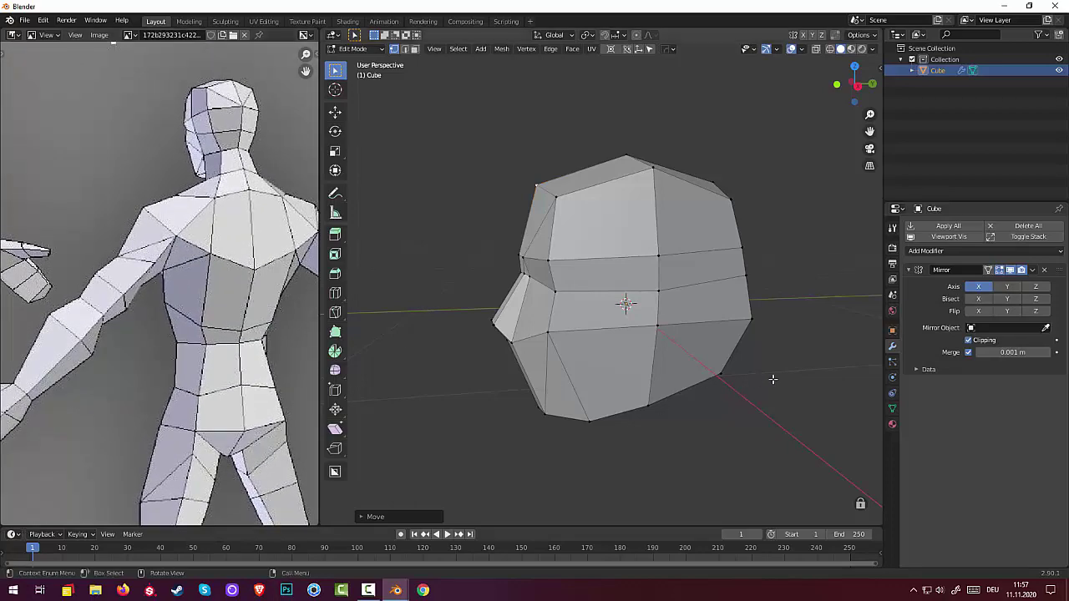
pyautogui.moveTo(772, 379); pyautogui.dragTo(633, 380, button='middle')
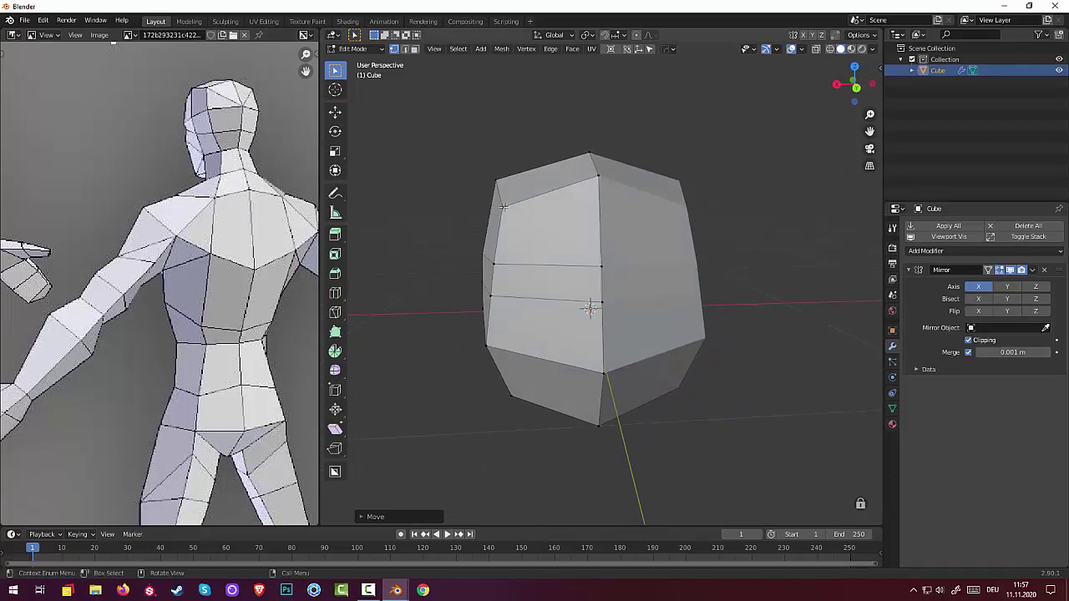
pyautogui.click(503, 206)
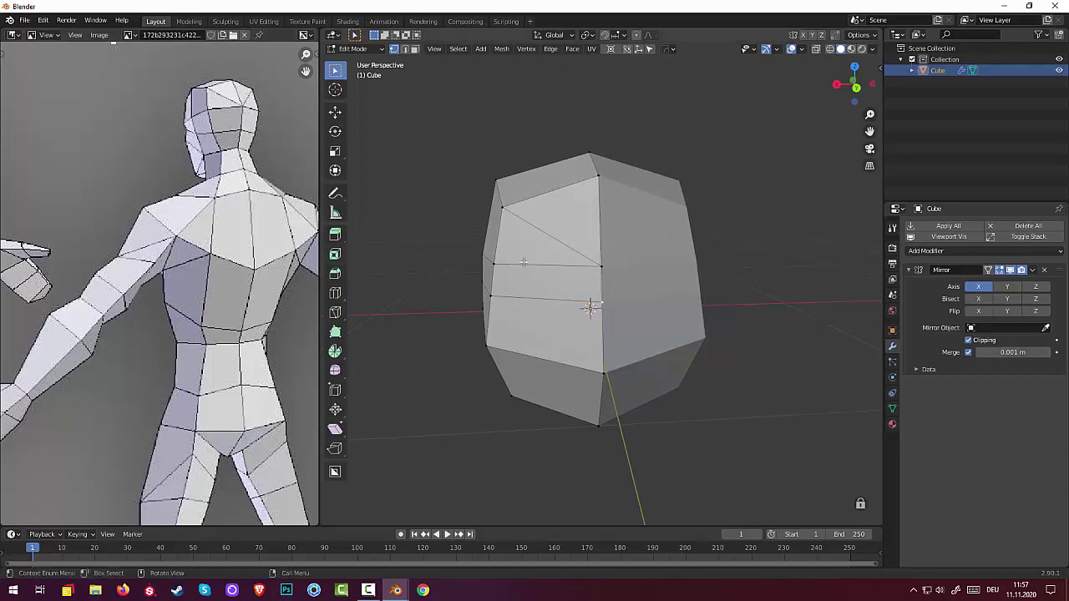
# Raise the horizontal edge below the diagonal on the back of the head about 0.08 m and lower its outer end about 0.06 m.
pyautogui.keyDown('alt'); pyautogui.click(613, 272); pyautogui.keyUp('alt')
pyautogui.press('g')
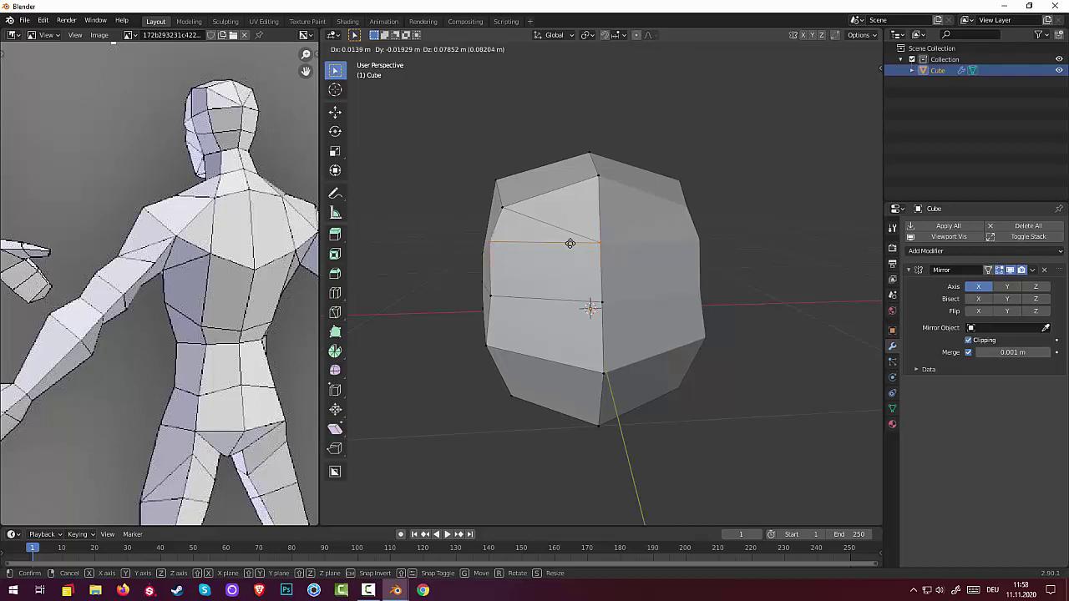
pyautogui.click(566, 243)
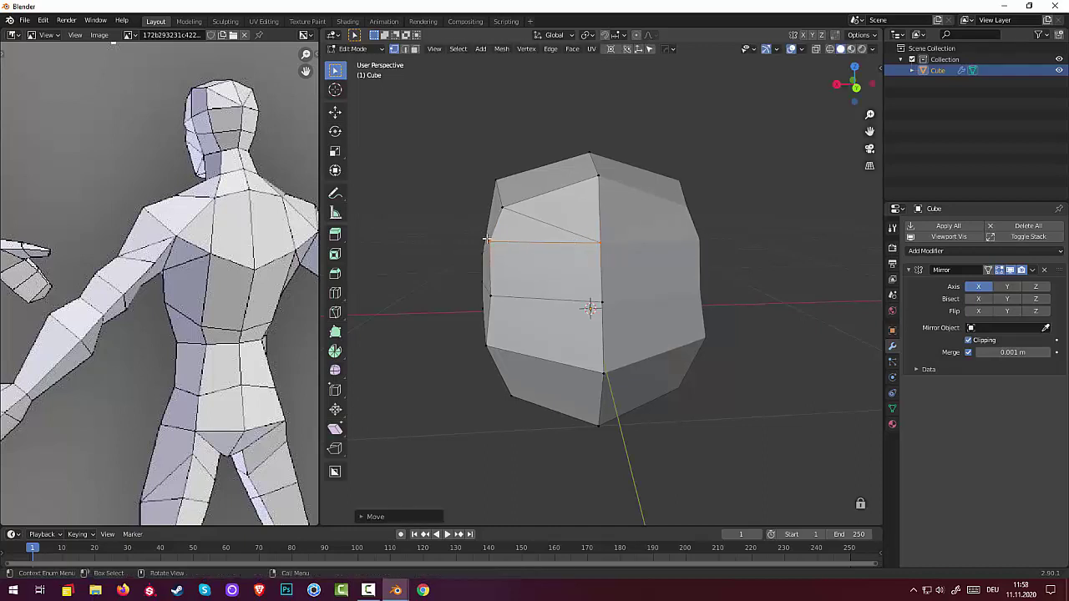
pyautogui.press('g')
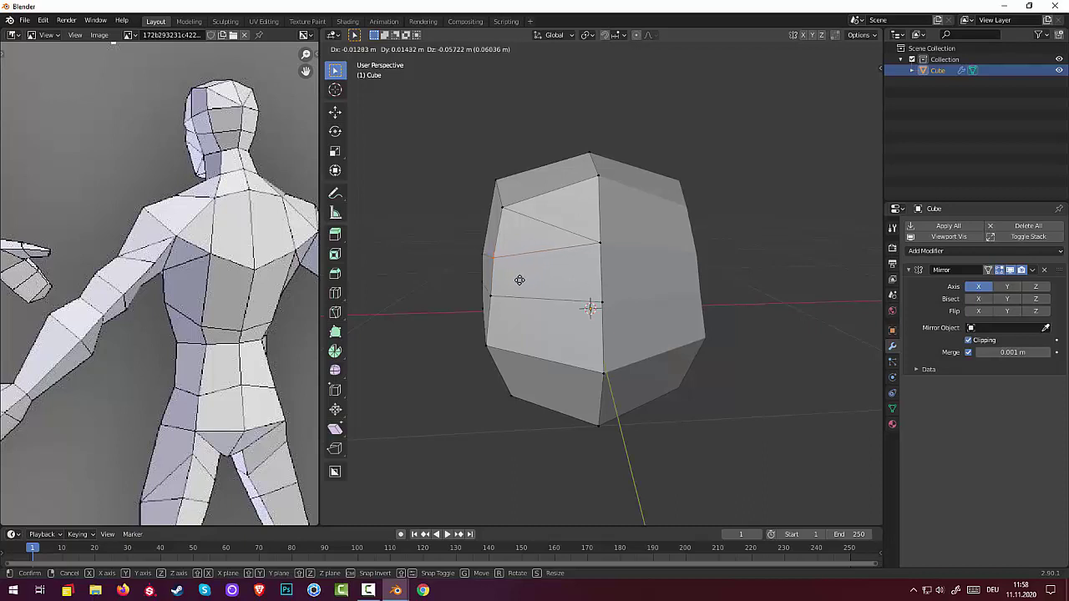
pyautogui.click(519, 280)
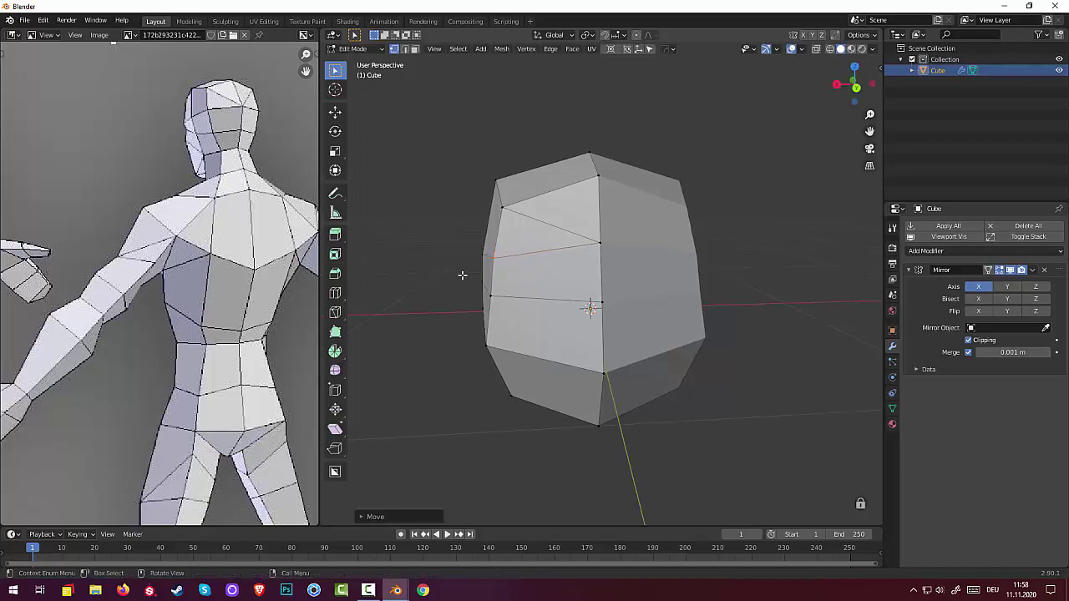
# On the back of the head, lower the outer vertex of the lower horizontal edge and the centre-line vertices of both horizontal edges.
pyautogui.keyDown('alt'); pyautogui.click(501, 308); pyautogui.keyUp('alt')
pyautogui.press('g')
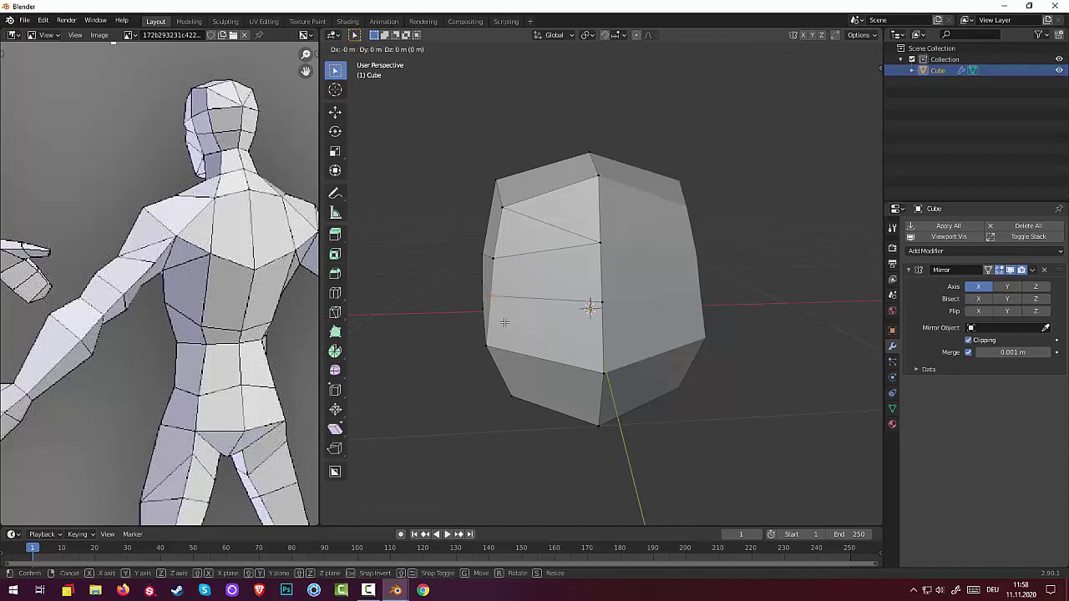
pyautogui.click(502, 337)
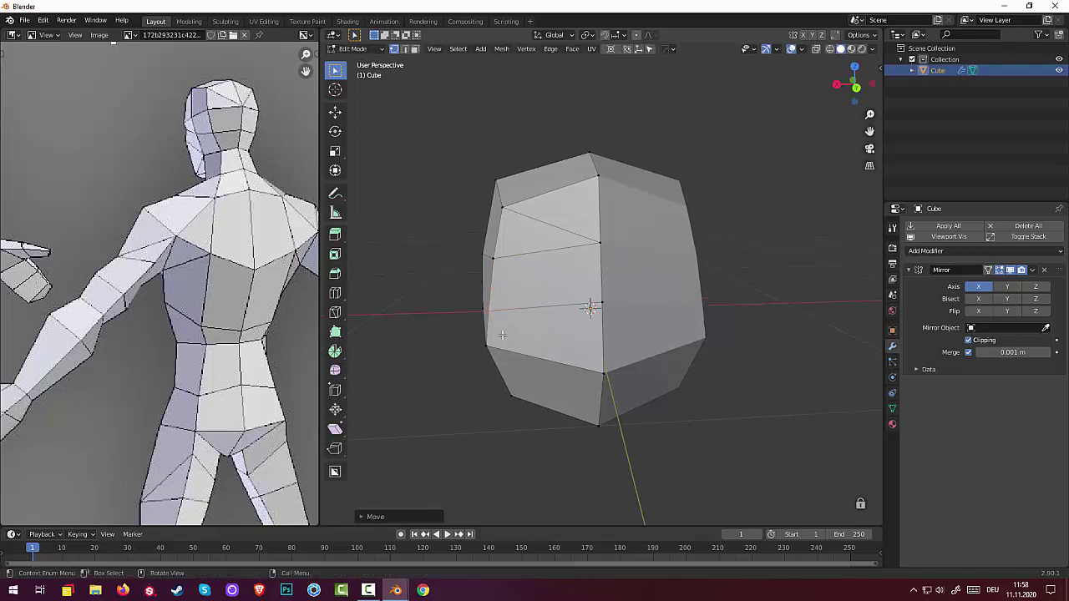
pyautogui.click(594, 240)
pyautogui.press('g')
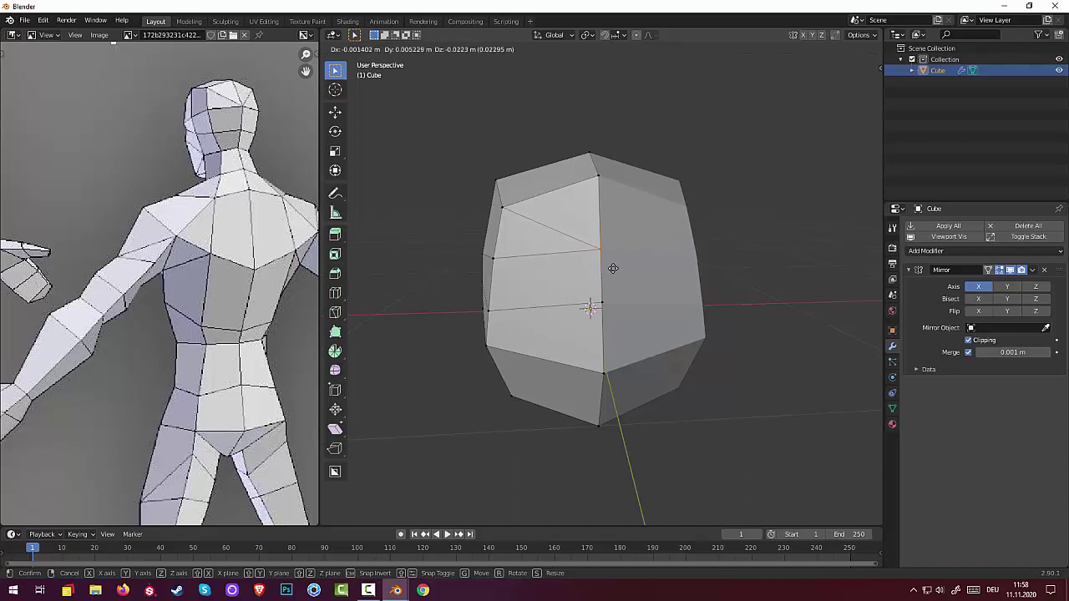
pyautogui.click(610, 270)
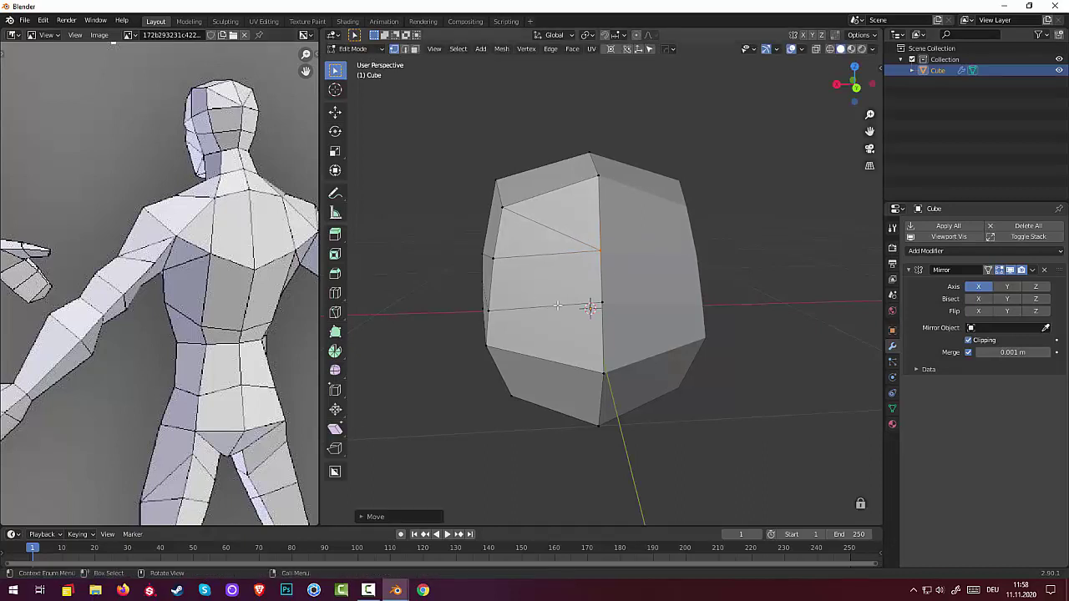
pyautogui.click(602, 305)
pyautogui.press('g')
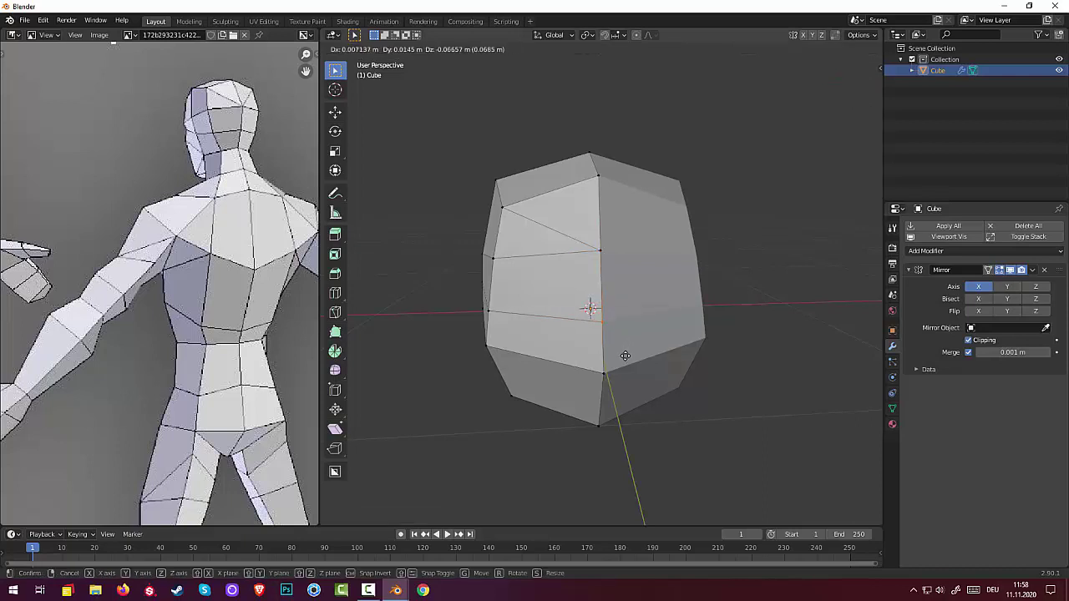
pyautogui.click(625, 362)
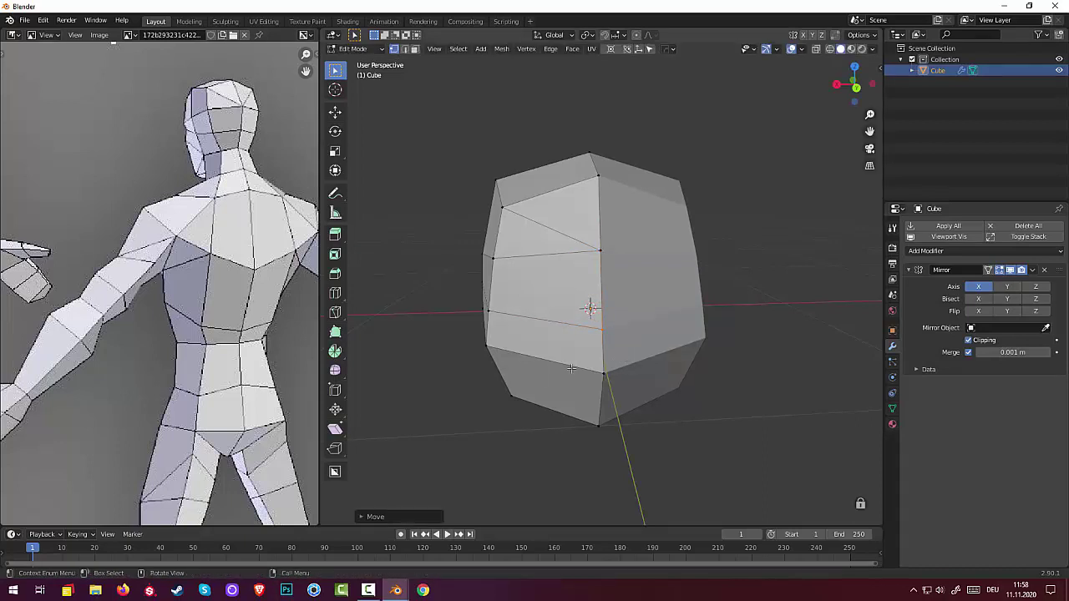
# Pull the outer nape vertex in toward the centre line, and move the centre and outer nape vertices forward into the head.
pyautogui.click(484, 342)
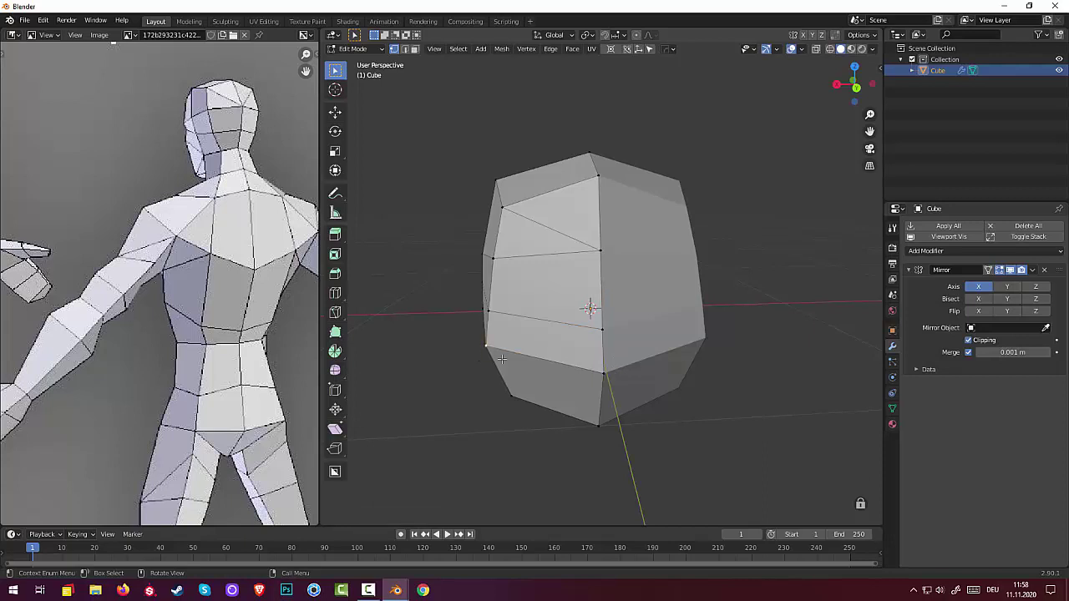
pyautogui.press('g')
pyautogui.click(532, 363)
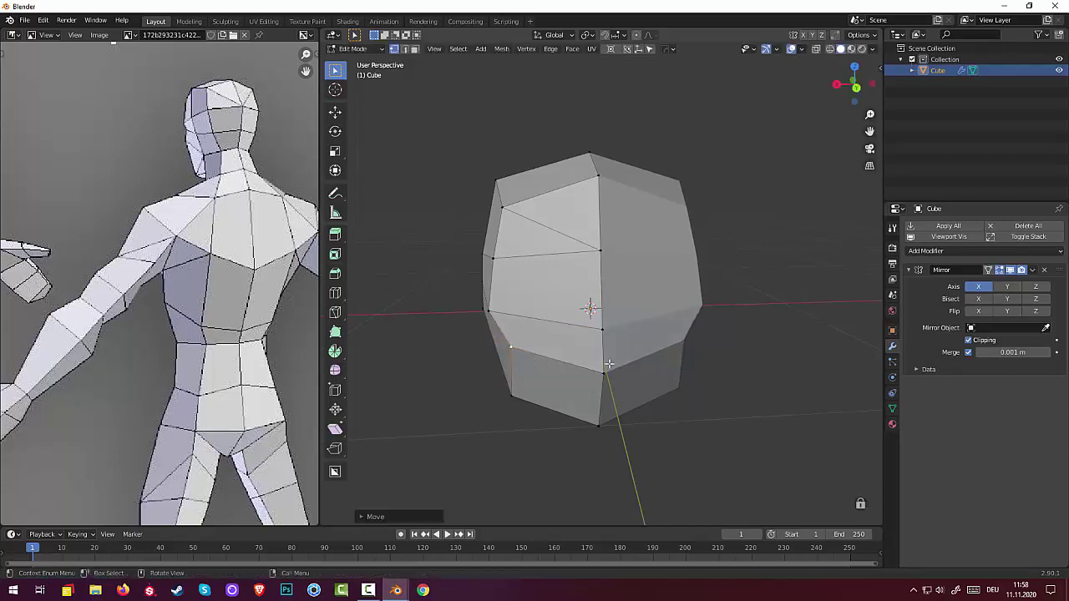
pyautogui.moveTo(663, 375); pyautogui.dragTo(737, 389, button='middle')
pyautogui.press('g')
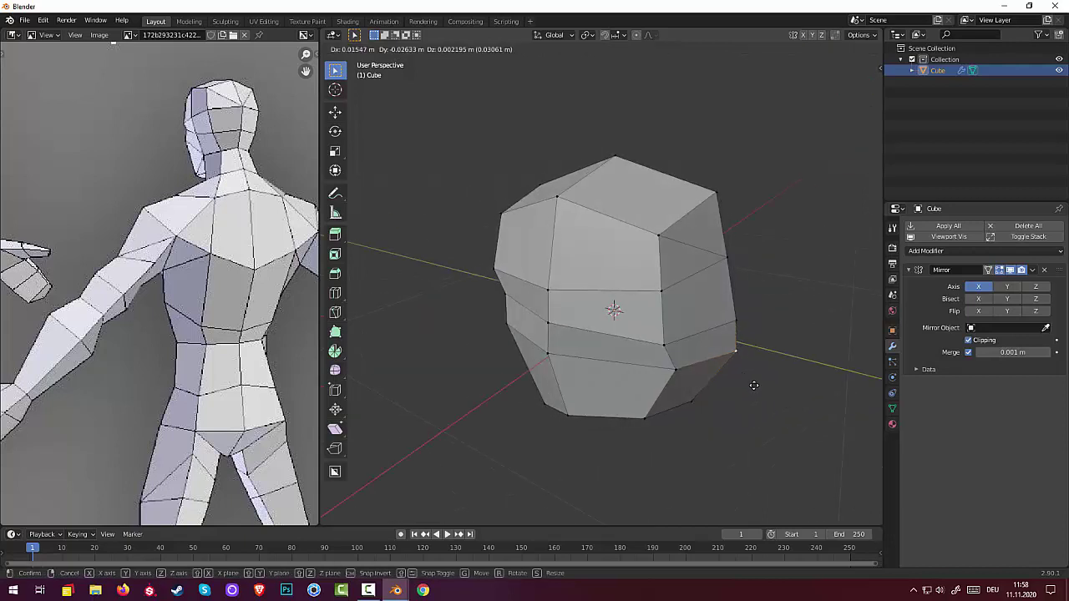
pyautogui.click(724, 389)
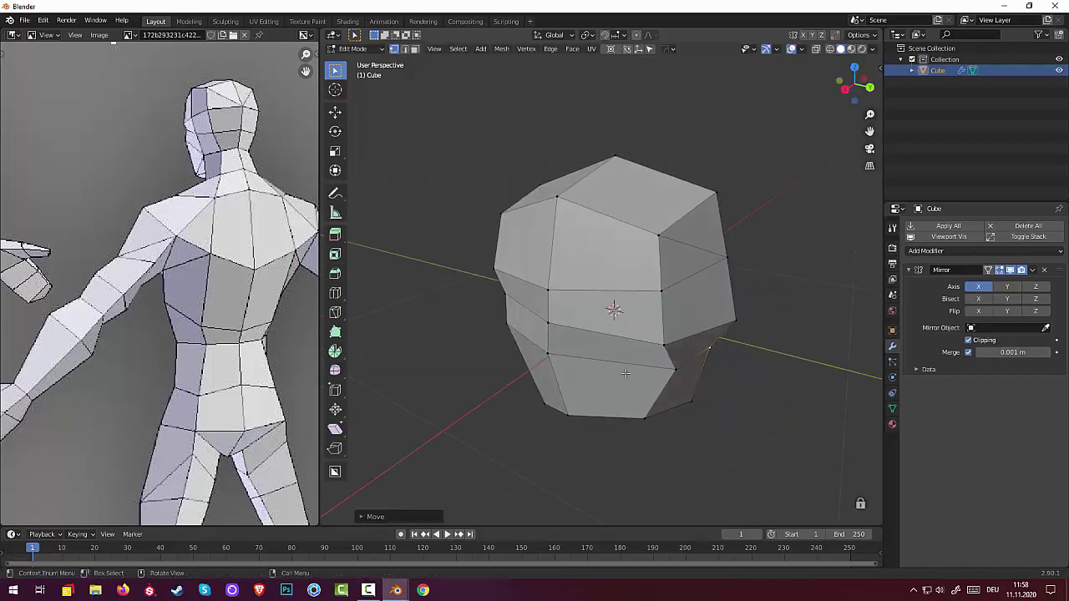
pyautogui.press('g')
pyautogui.click(676, 389)
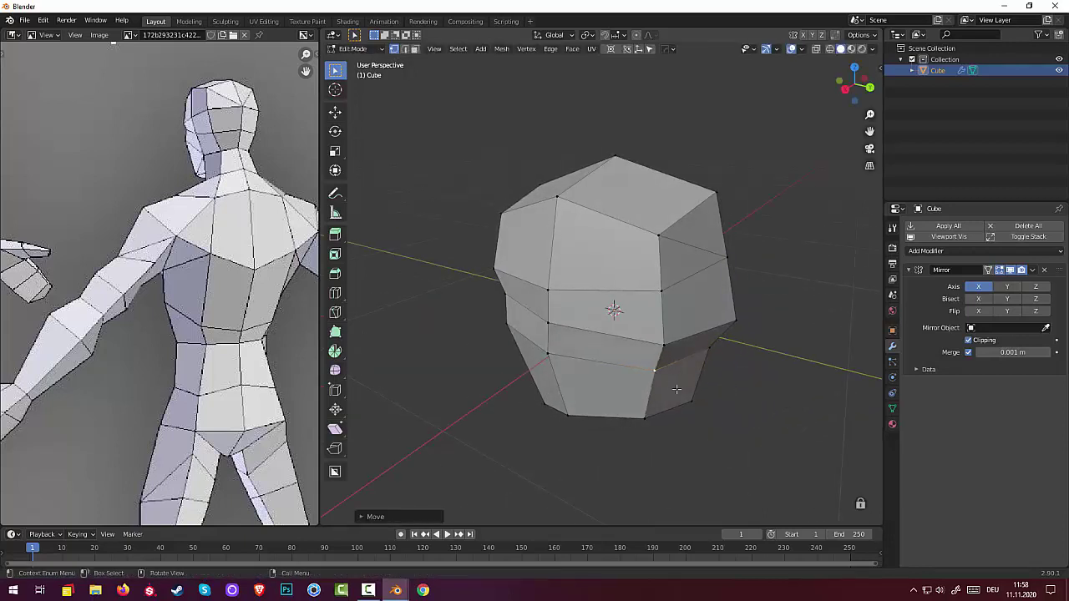
# Move the centre nape vertex slightly further forward and the centre-line vertex above it forward about 0.08 m.
pyautogui.moveTo(731, 399)
pyautogui.mouseDown(button='middle')
pyautogui.moveTo(509, 376)
pyautogui.moveTo(749, 370)
pyautogui.moveTo(720, 397)
pyautogui.mouseUp(button='middle')
pyautogui.moveTo(706, 392); pyautogui.dragTo(722, 395)
pyautogui.click(718, 333)
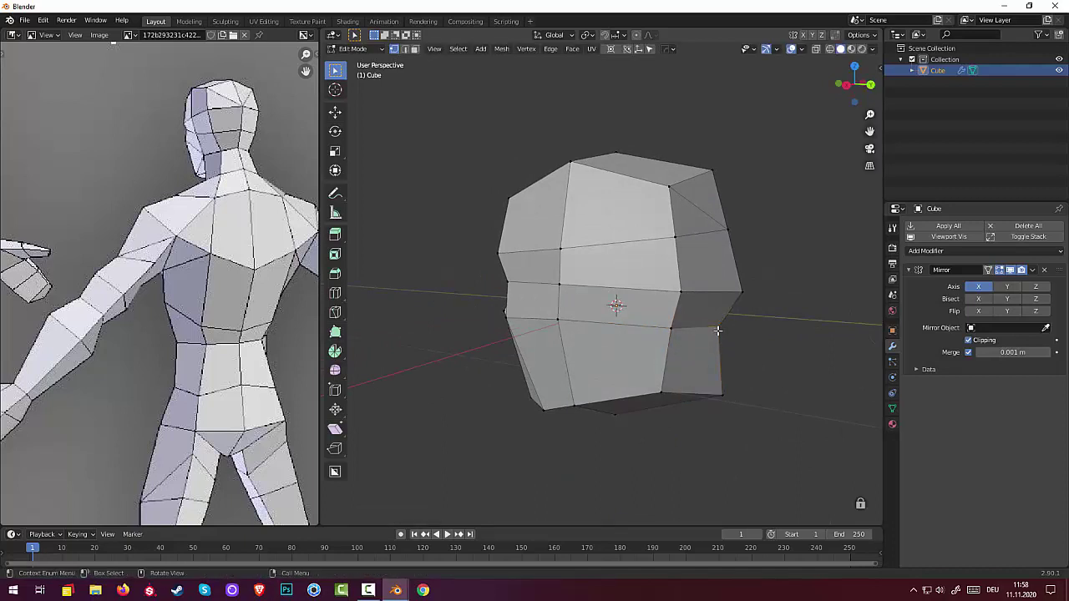
pyautogui.moveTo(720, 339); pyautogui.dragTo(708, 341)
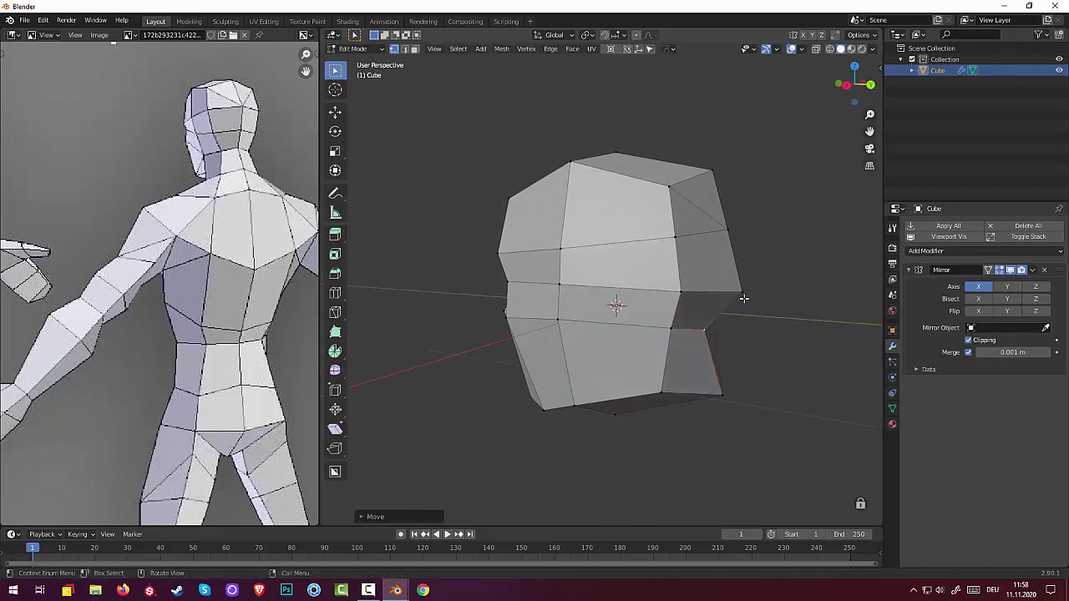
pyautogui.click(740, 291)
pyautogui.press('g')
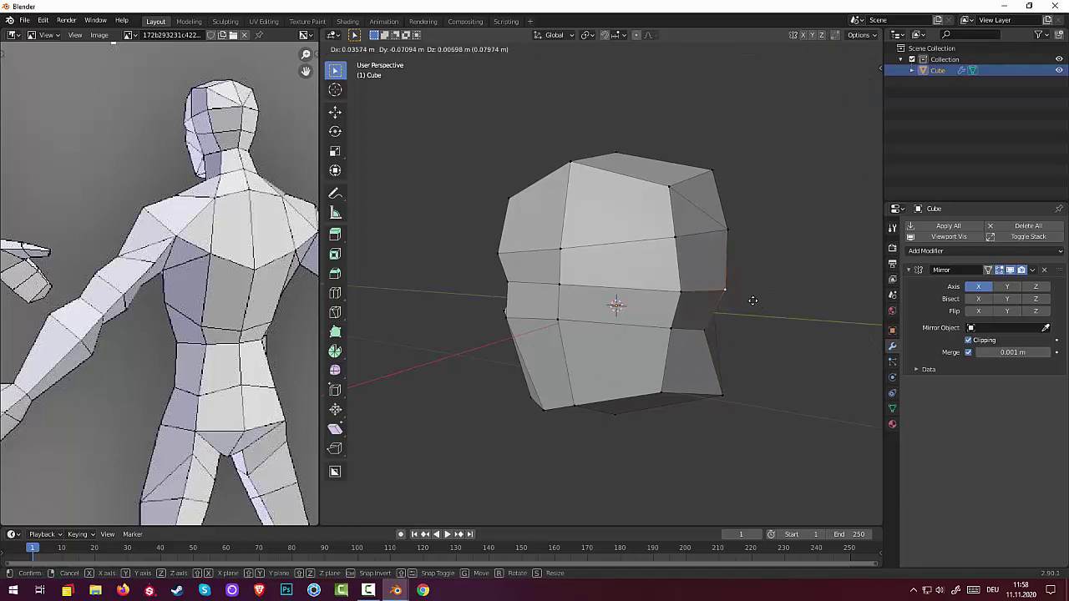
pyautogui.click(750, 299)
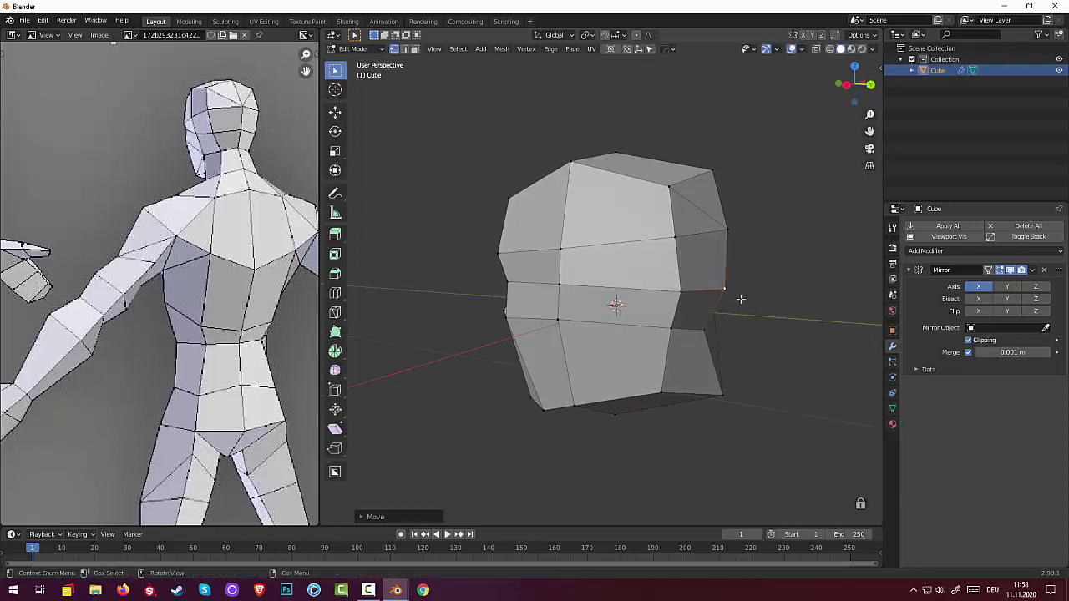
# Try to move the outer nape vertex and the two vertices above it forward along the side of the head.
pyautogui.click(667, 329)
pyautogui.press('g')
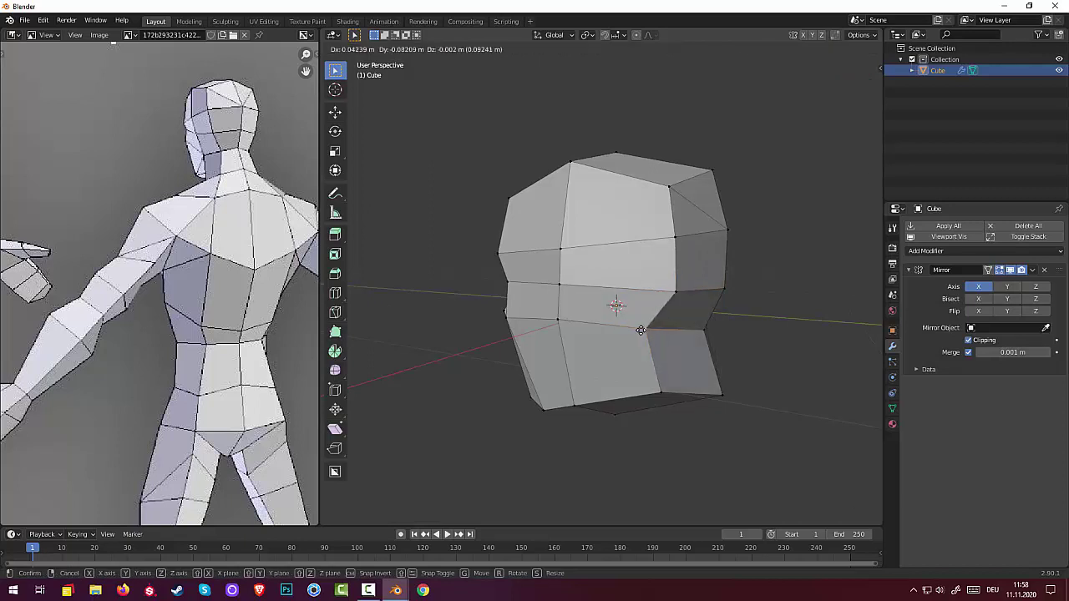
pyautogui.click(632, 330)
pyautogui.click(677, 290)
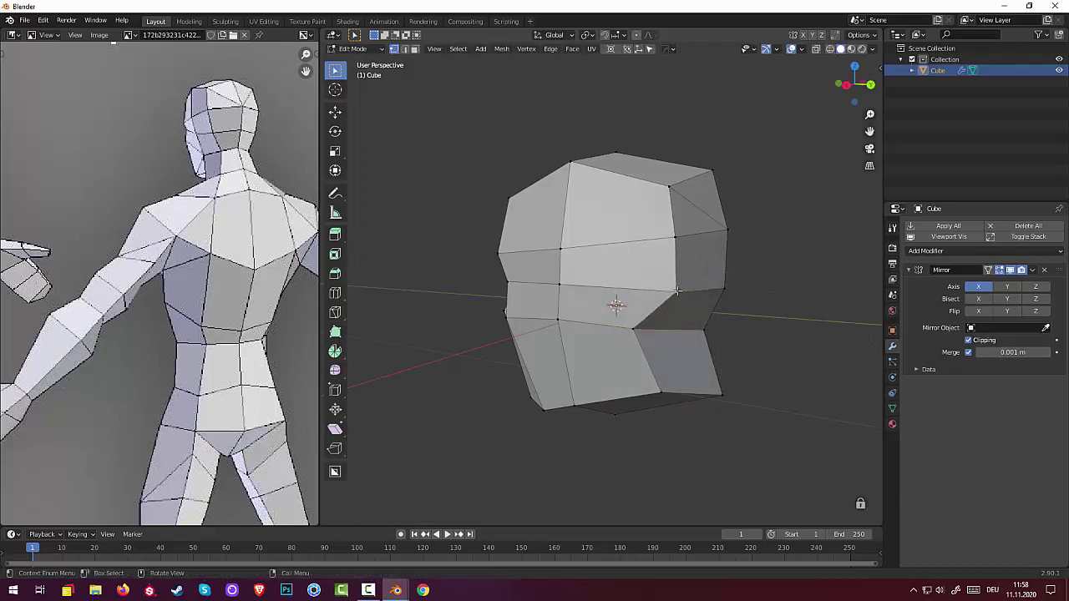
pyautogui.press('g')
pyautogui.click(660, 281)
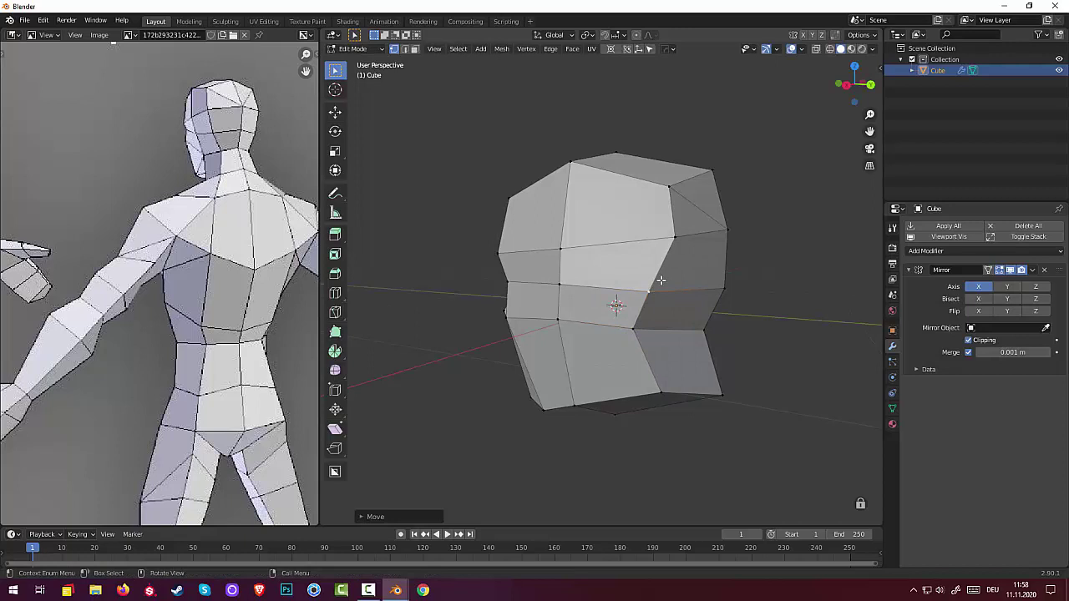
pyautogui.click(674, 240)
pyautogui.press('g')
pyautogui.click(643, 257)
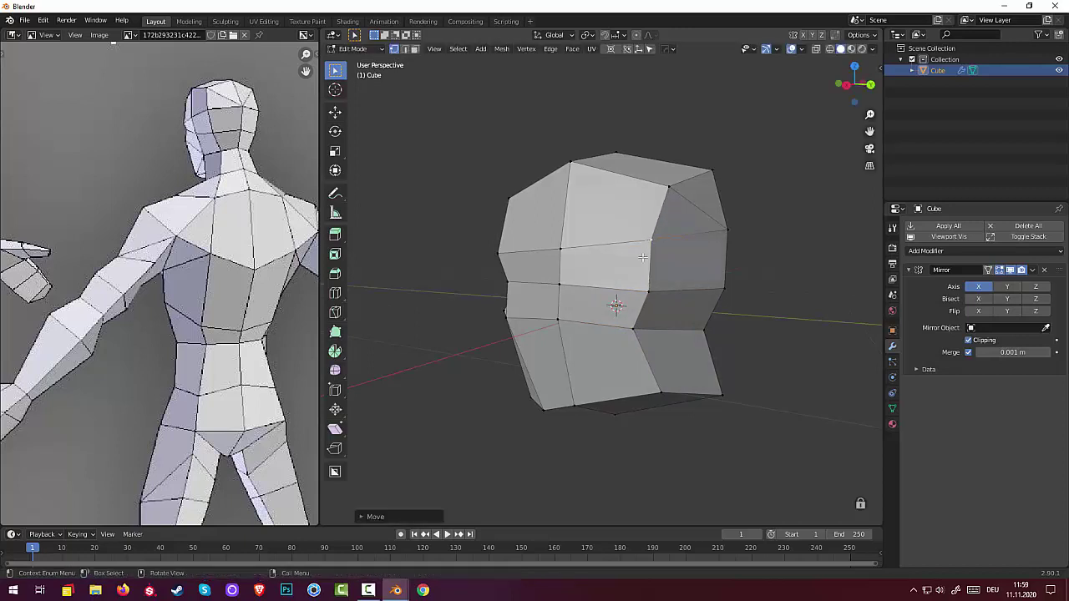
# Switch to the right orthographic view and undo the last three vertex moves on the side of the head.
pyautogui.moveTo(642, 258); pyautogui.dragTo(737, 261, button='middle')
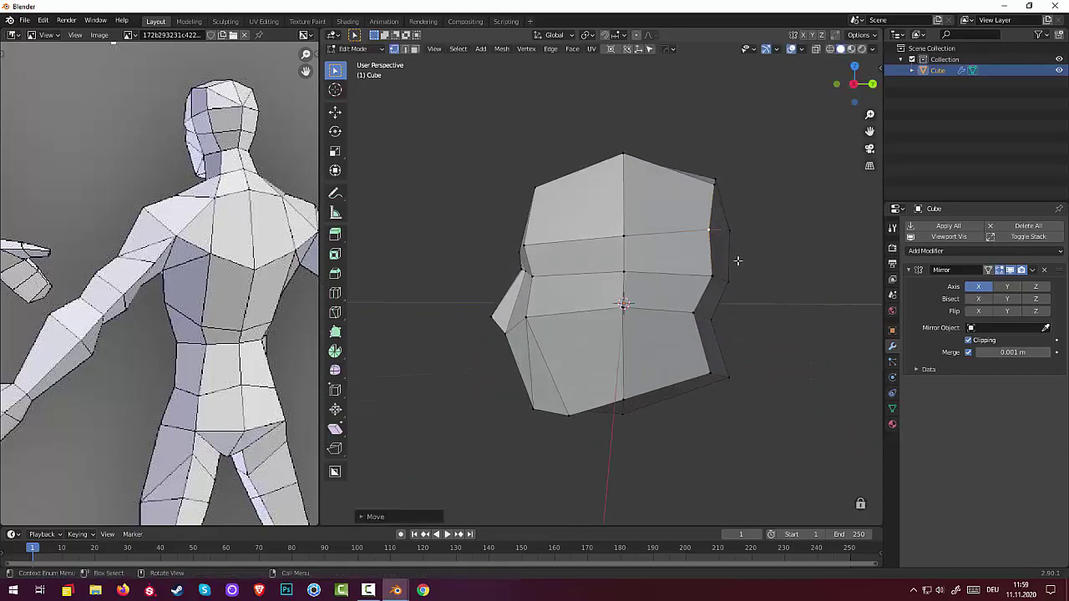
pyautogui.press('KP_3')
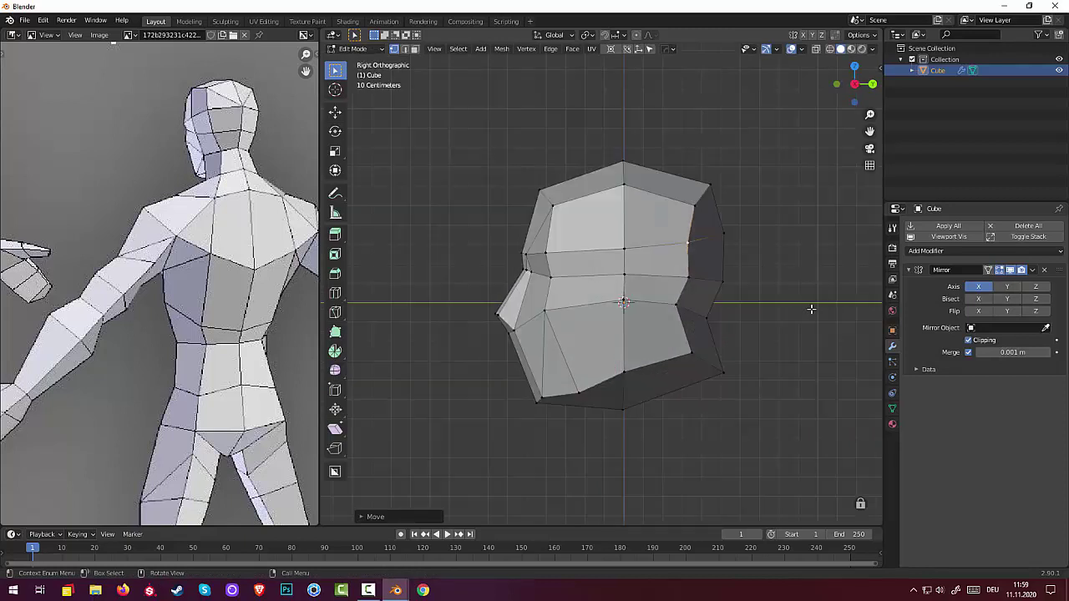
pyautogui.press('super')
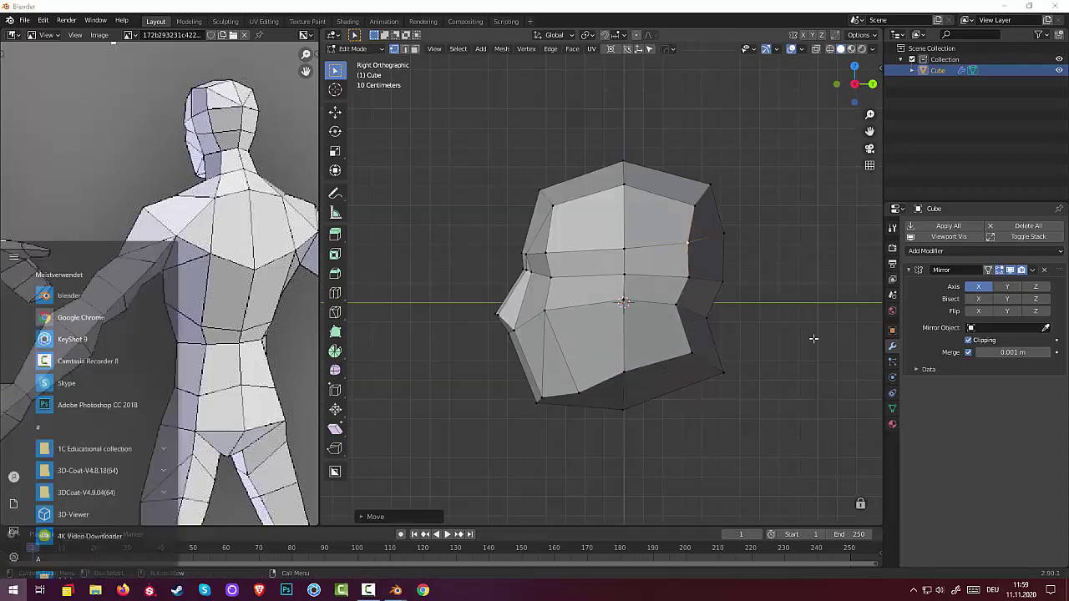
pyautogui.press('super')
pyautogui.hotkey('ctrl', 'z')
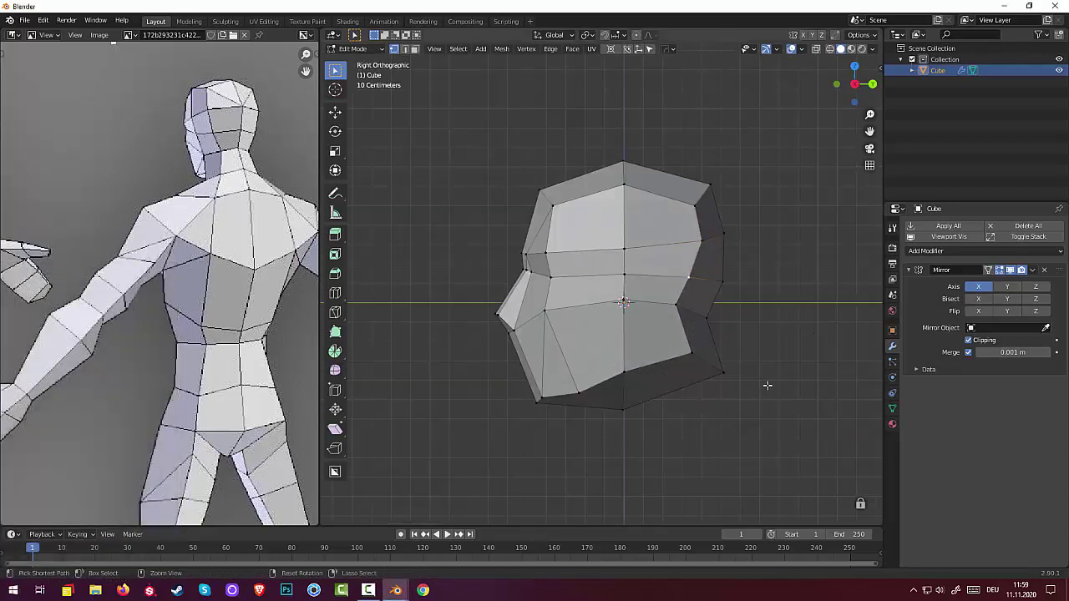
pyautogui.hotkey('ctrl', 'z')
pyautogui.hotkey('ctrl', 'z')
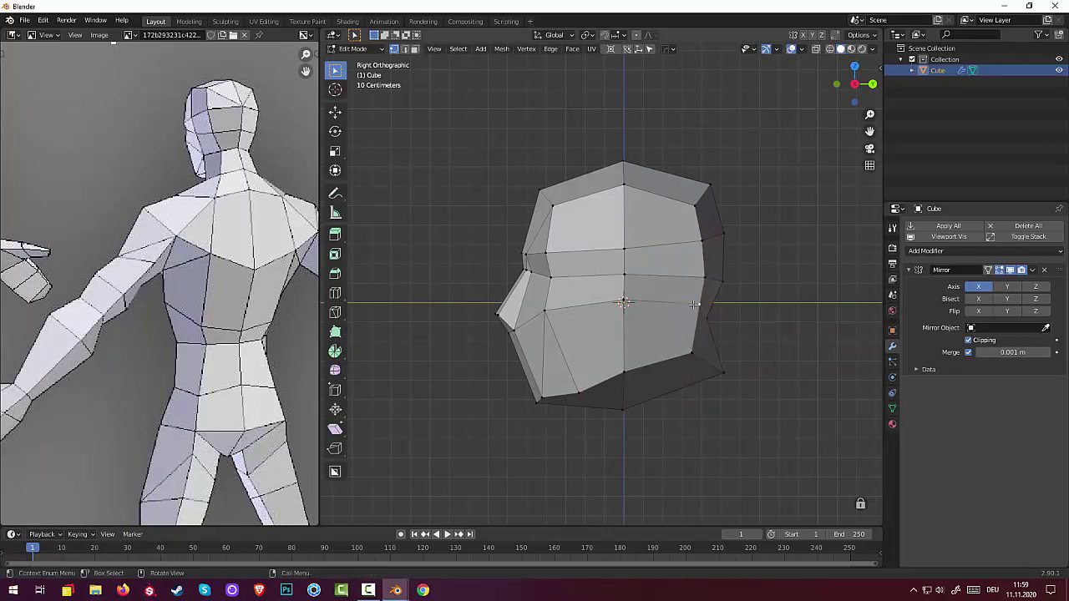
# In the side view, move the outer nape vertex forward and down, and the upper back centre vertex of the skull slightly forward.
pyautogui.press('g')
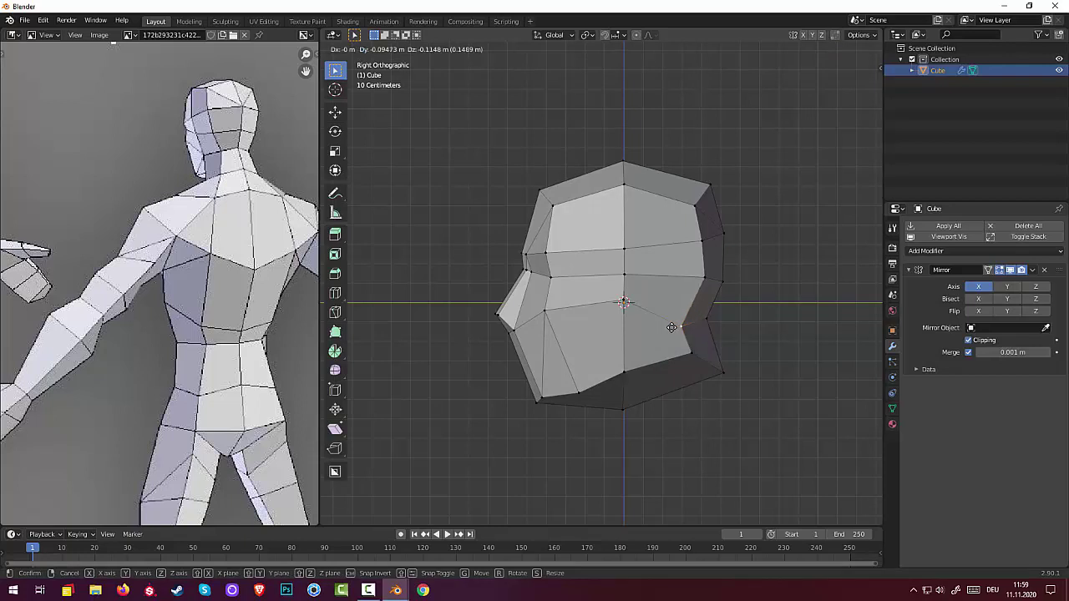
pyautogui.click(679, 331)
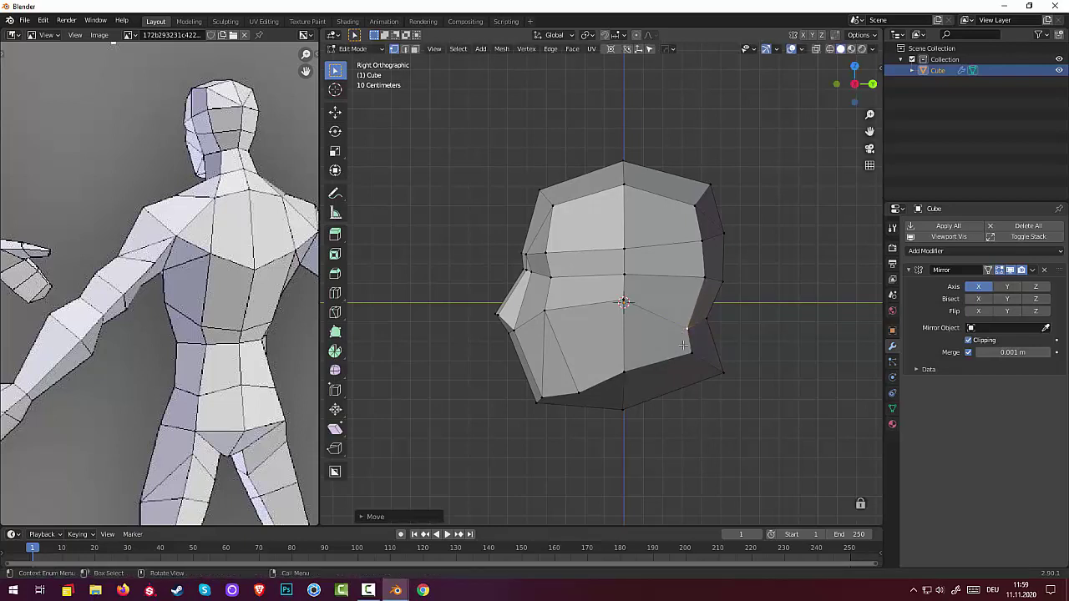
pyautogui.click(709, 185)
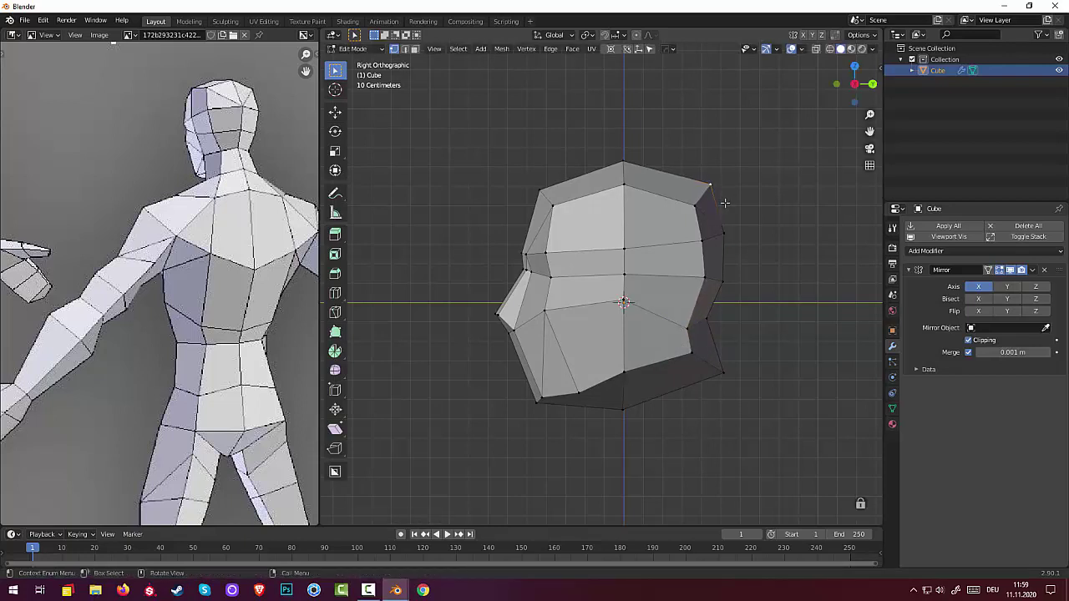
pyautogui.press('g')
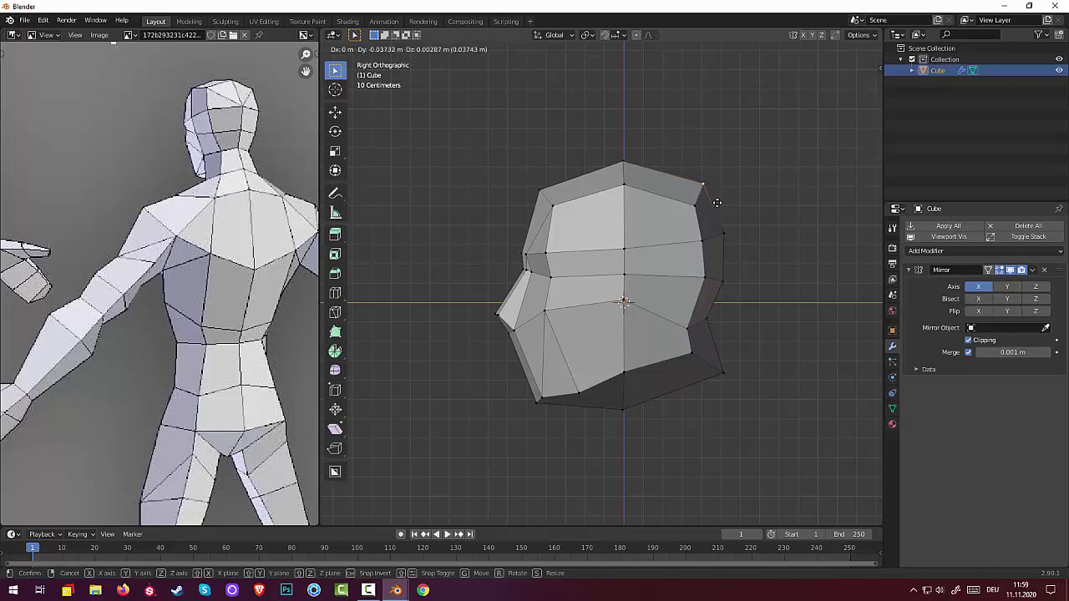
pyautogui.click(710, 202)
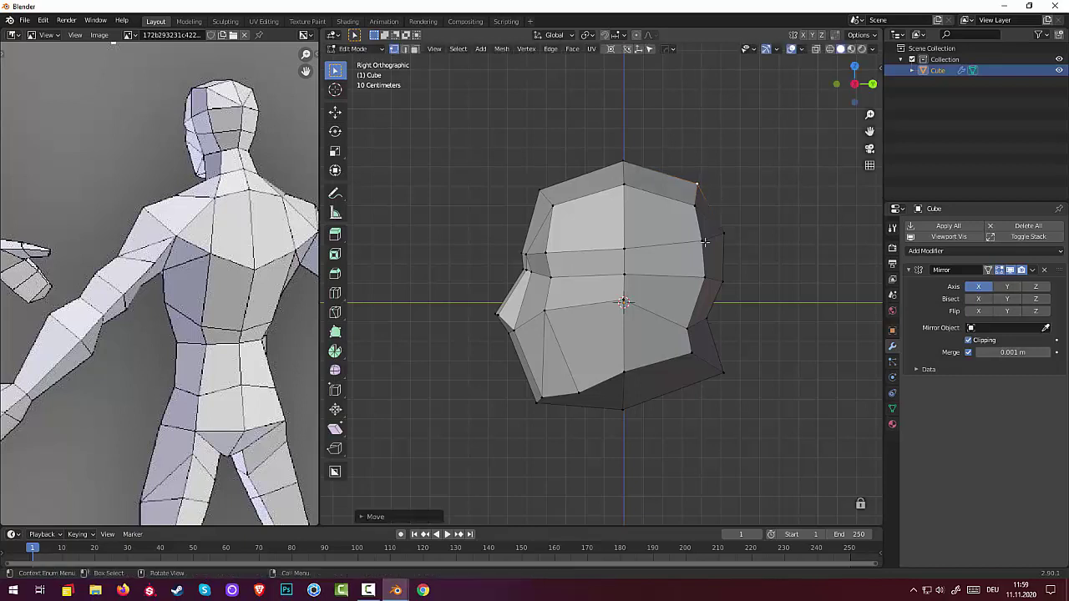
# Move the rear side vertices of the upper two horizontal edges forward, the lower one by about 0.09 m.
pyautogui.click(705, 242)
pyautogui.press('g')
pyautogui.click(694, 247)
pyautogui.click(704, 277)
pyautogui.press('g')
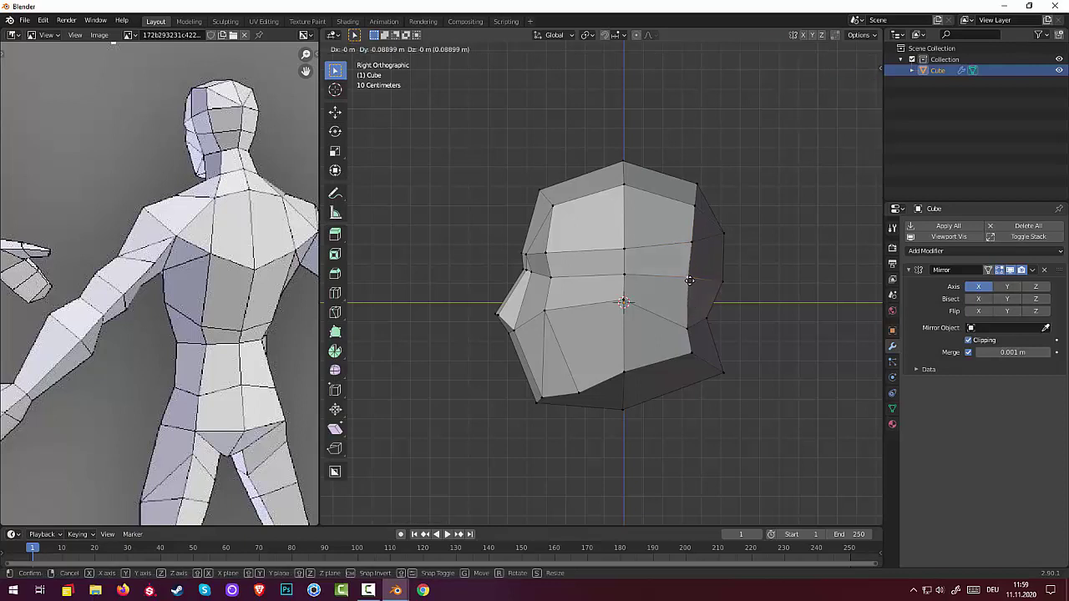
pyautogui.click(690, 284)
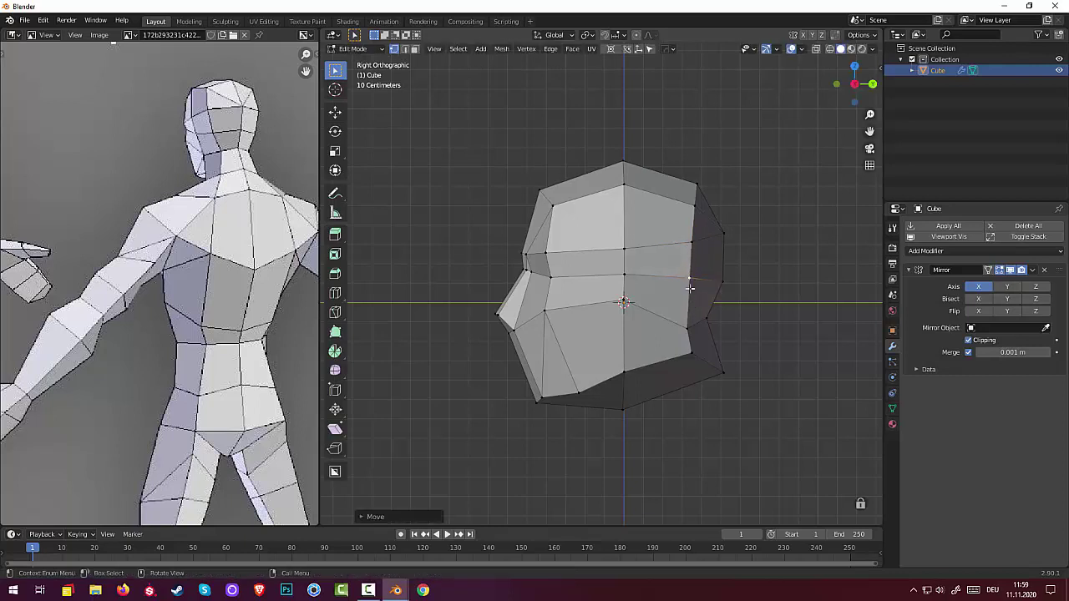
# Move the rear jaw corner vertex forward and slightly down, and the outer nape vertex above it forward about 0.05 m.
pyautogui.click(690, 352)
pyautogui.press('g')
pyautogui.click(688, 346)
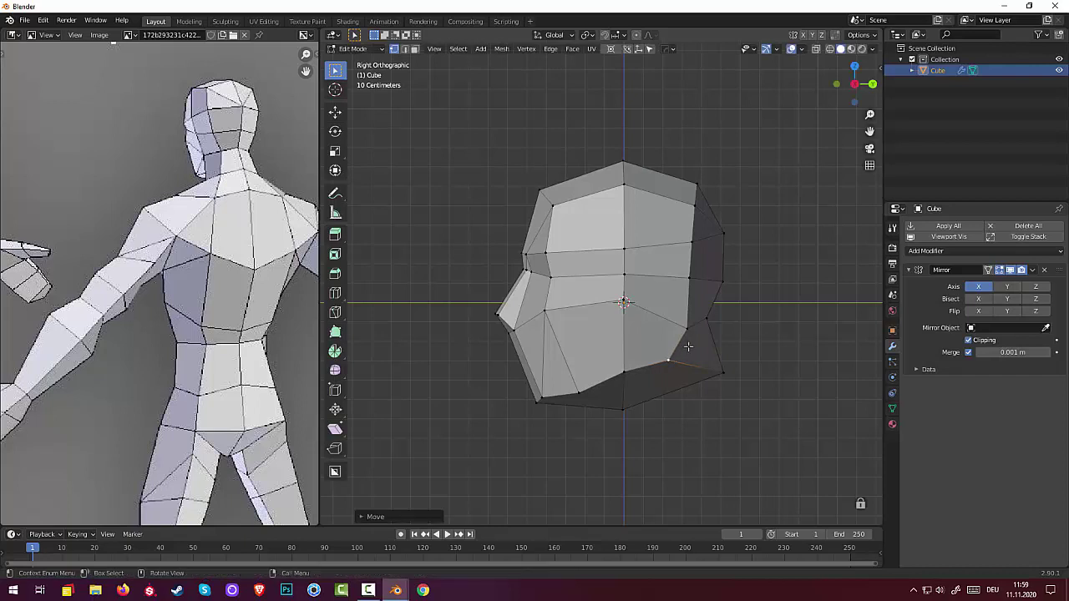
pyautogui.click(690, 324)
pyautogui.press('g')
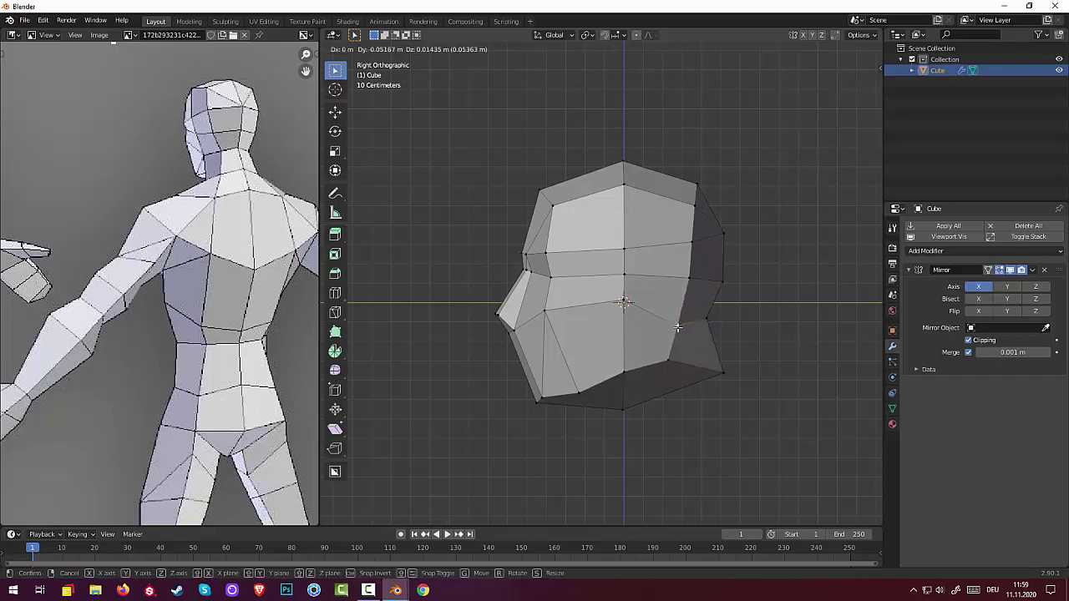
pyautogui.click(702, 322)
# Move the centre nape vertex forward and down about 0.06 m, and the lowest rear vertex forward and slightly down.
pyautogui.click(706, 321)
pyautogui.press('g')
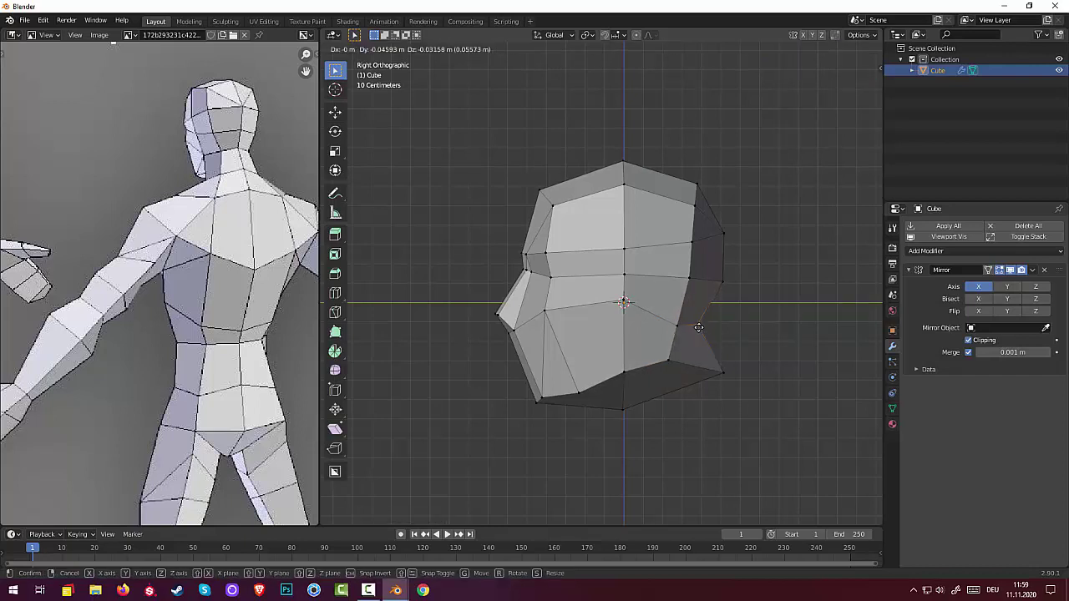
pyautogui.click(701, 328)
pyautogui.click(722, 374)
pyautogui.press('g')
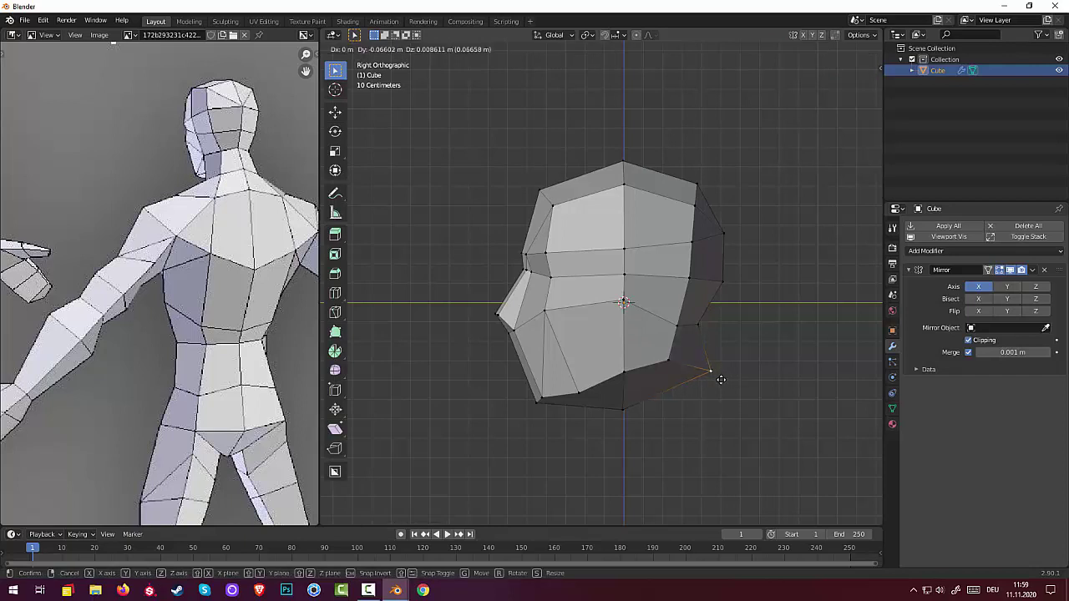
pyautogui.click(722, 381)
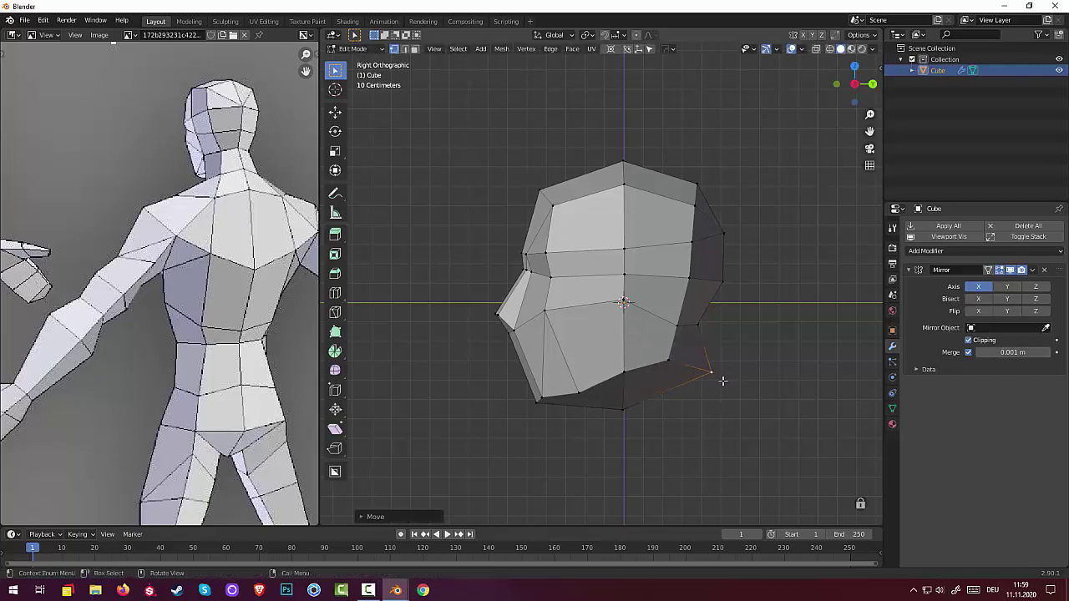
pyautogui.press('g')
pyautogui.click(728, 387)
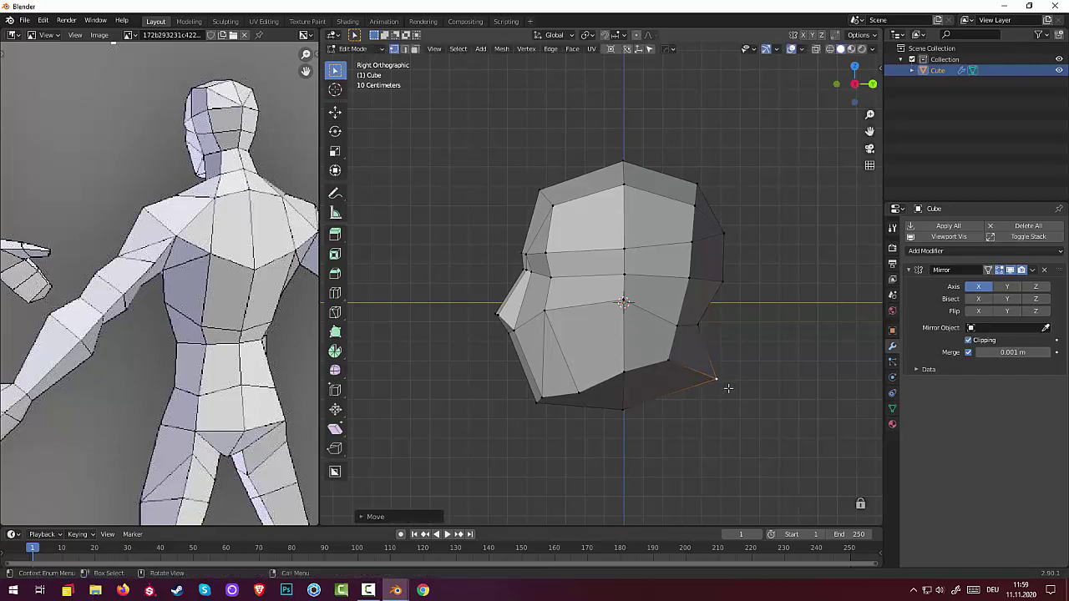
# Move the rear corner vertex of the head's lower side edge back and down about 0.06 m.
pyautogui.click(666, 359)
pyautogui.press('g')
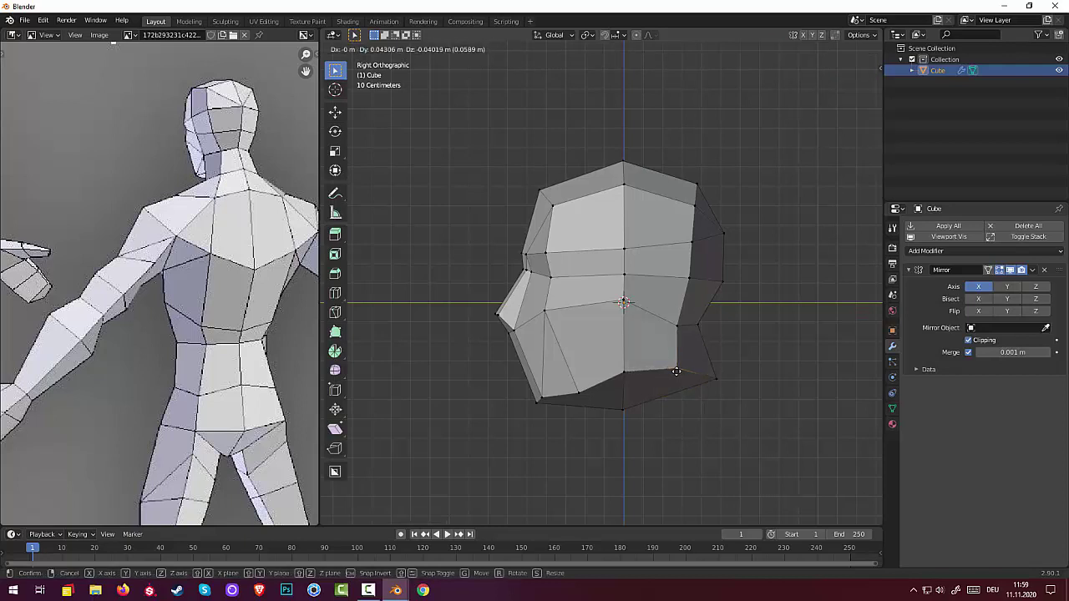
pyautogui.click(677, 372)
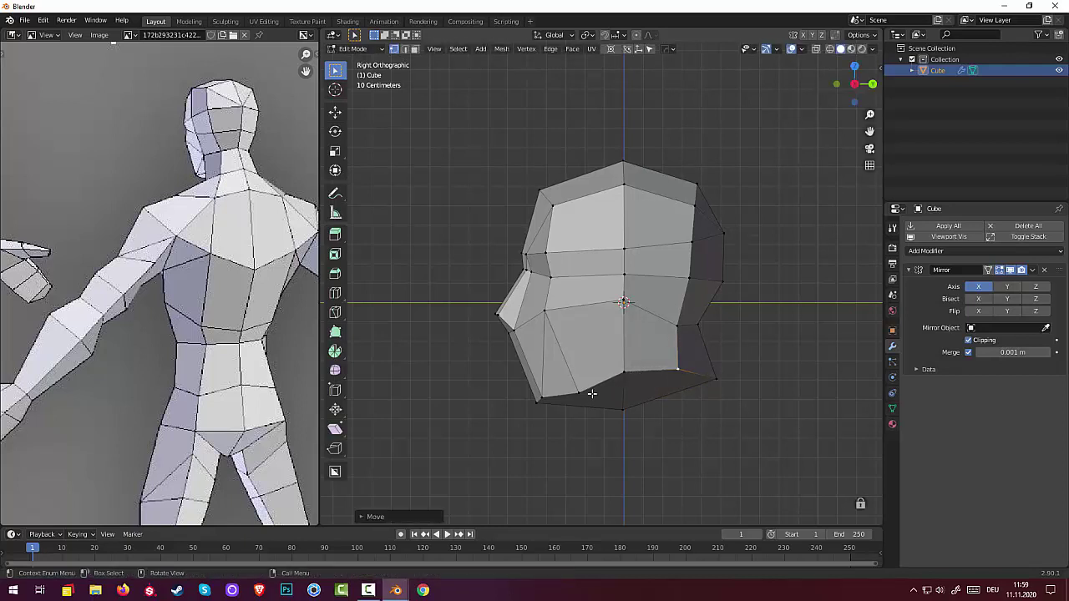
# Raise the jaw underside vertex slightly, and the middle vertex of the lower side edge behind it about 0.055 m.
pyautogui.click(579, 392)
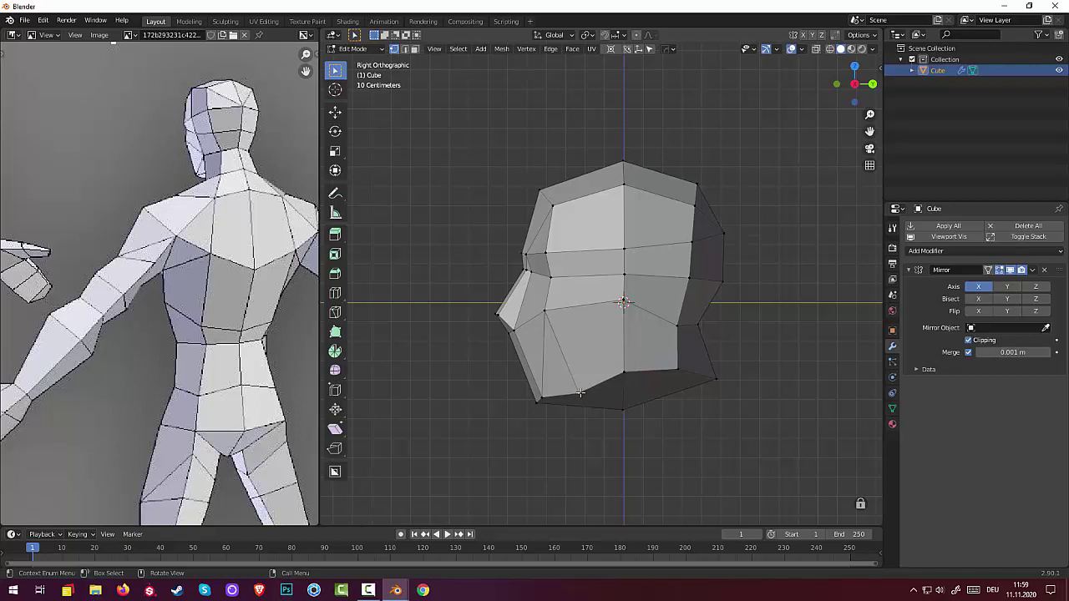
pyautogui.press('g')
pyautogui.click(587, 385)
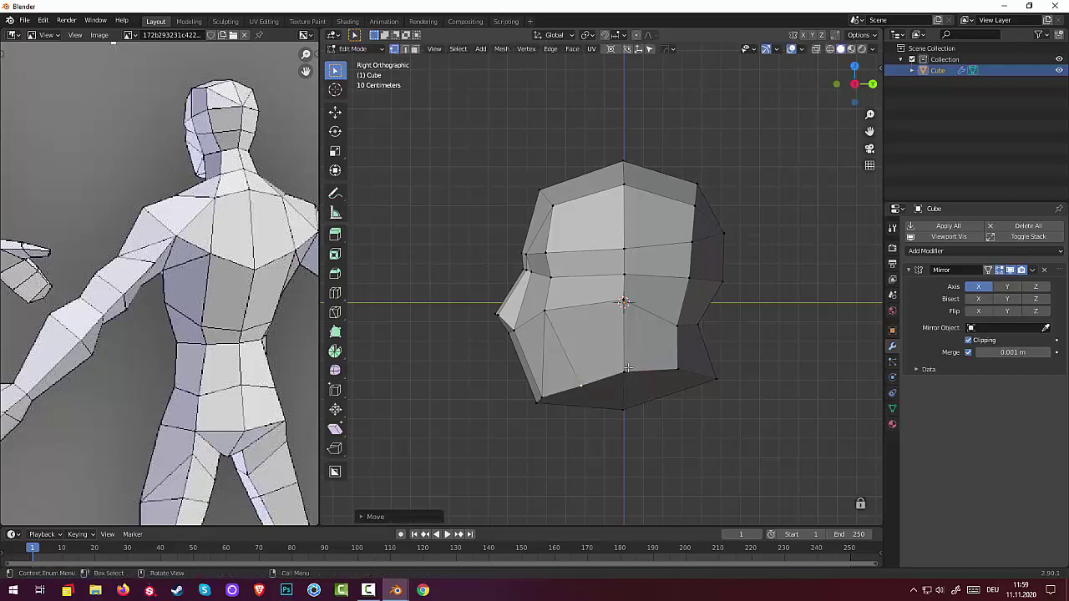
pyautogui.click(623, 370)
pyautogui.press('g')
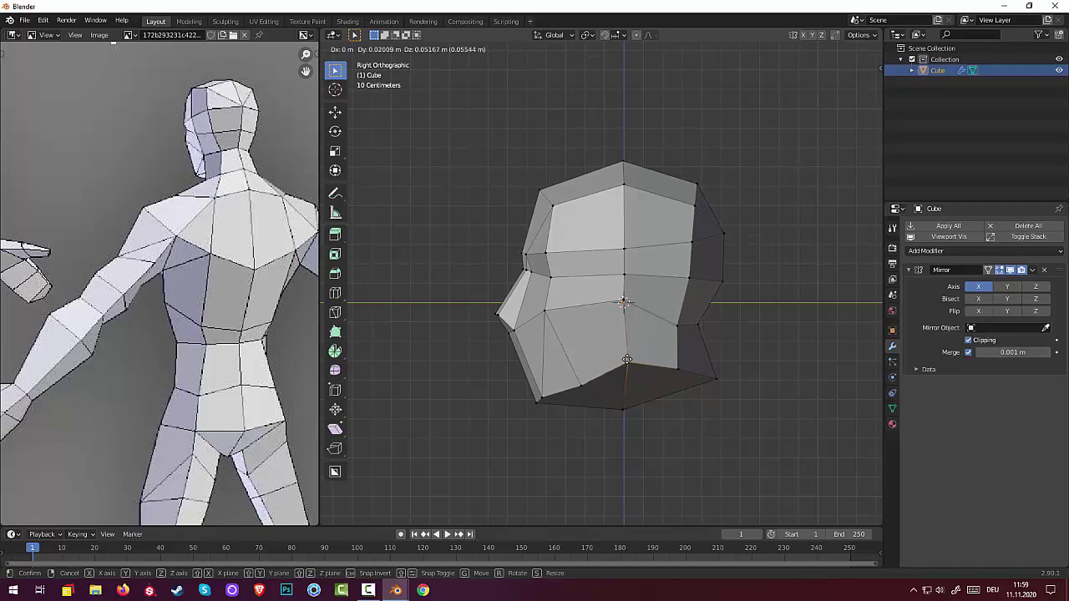
pyautogui.click(627, 359)
# Move the jaw underside vertex back about 0.06 m, and the middle vertex of the lower side edge inward toward the head's centre.
pyautogui.moveTo(682, 406)
pyautogui.mouseDown(button='middle')
pyautogui.moveTo(840, 360)
pyautogui.moveTo(404, 416)
pyautogui.moveTo(766, 363)
pyautogui.moveTo(673, 350)
pyautogui.moveTo(602, 280)
pyautogui.moveTo(674, 349)
pyautogui.moveTo(675, 360)
pyautogui.moveTo(657, 351)
pyautogui.moveTo(683, 403)
pyautogui.moveTo(668, 405)
pyautogui.mouseUp(button='middle')
pyautogui.click(576, 407)
pyautogui.press('g')
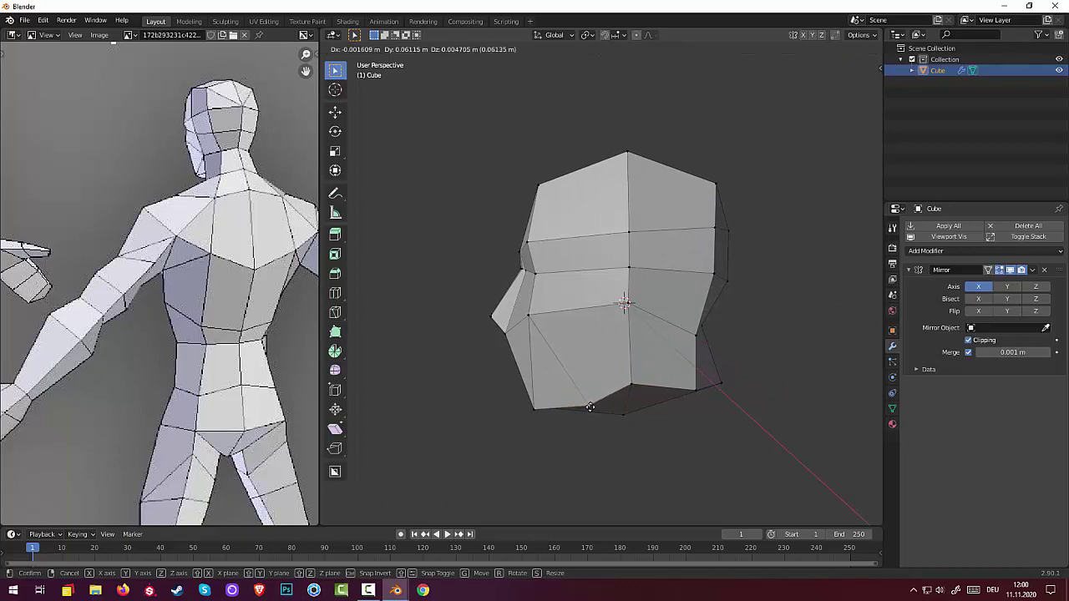
pyautogui.click(591, 408)
pyautogui.moveTo(781, 406); pyautogui.dragTo(770, 343, button='middle')
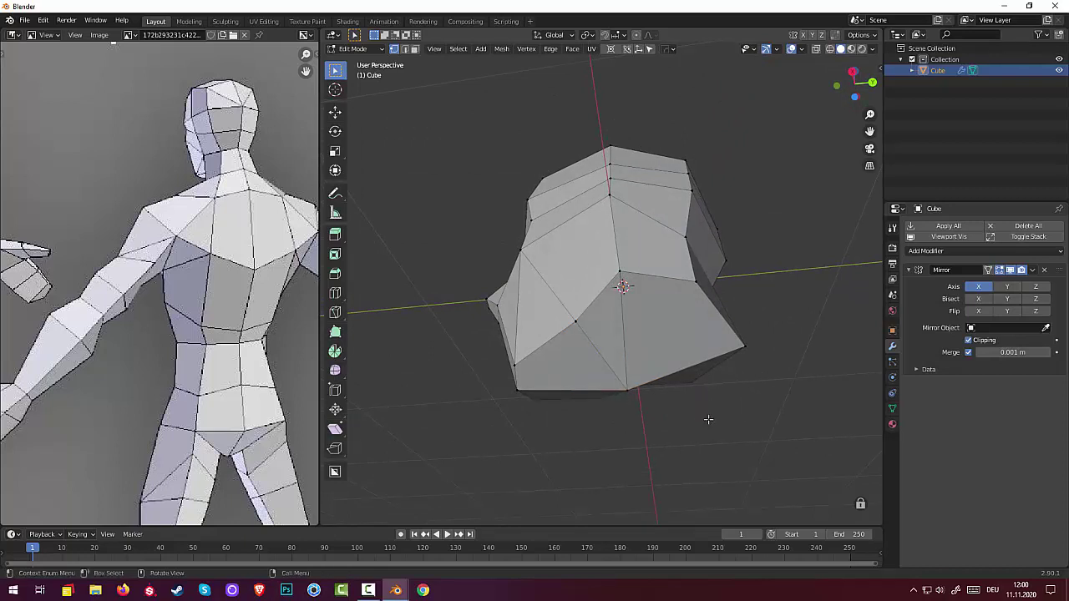
pyautogui.moveTo(708, 419); pyautogui.dragTo(531, 353, button='middle')
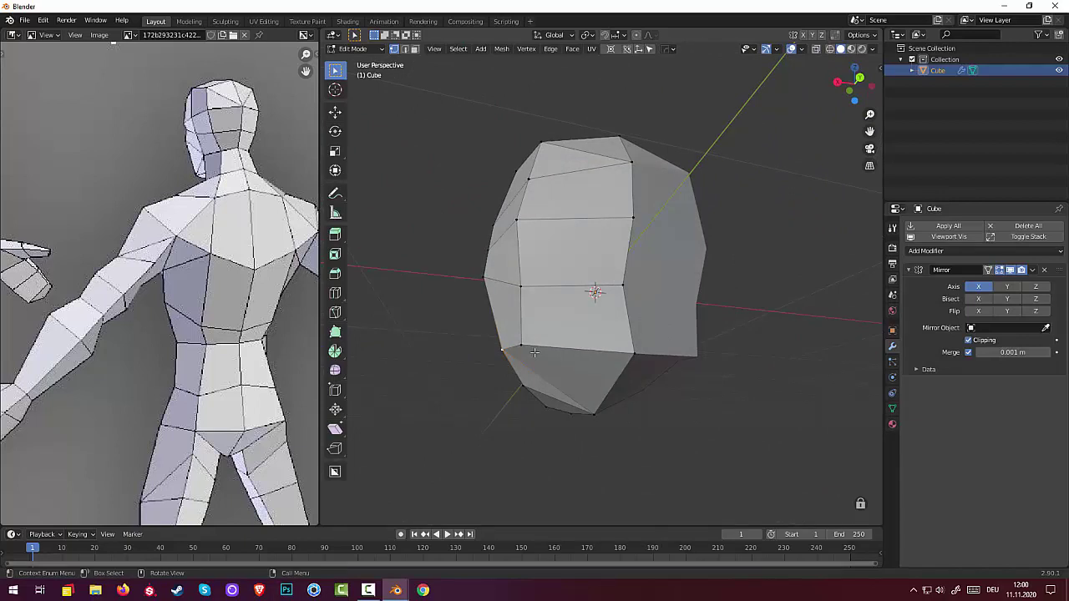
pyautogui.press('g')
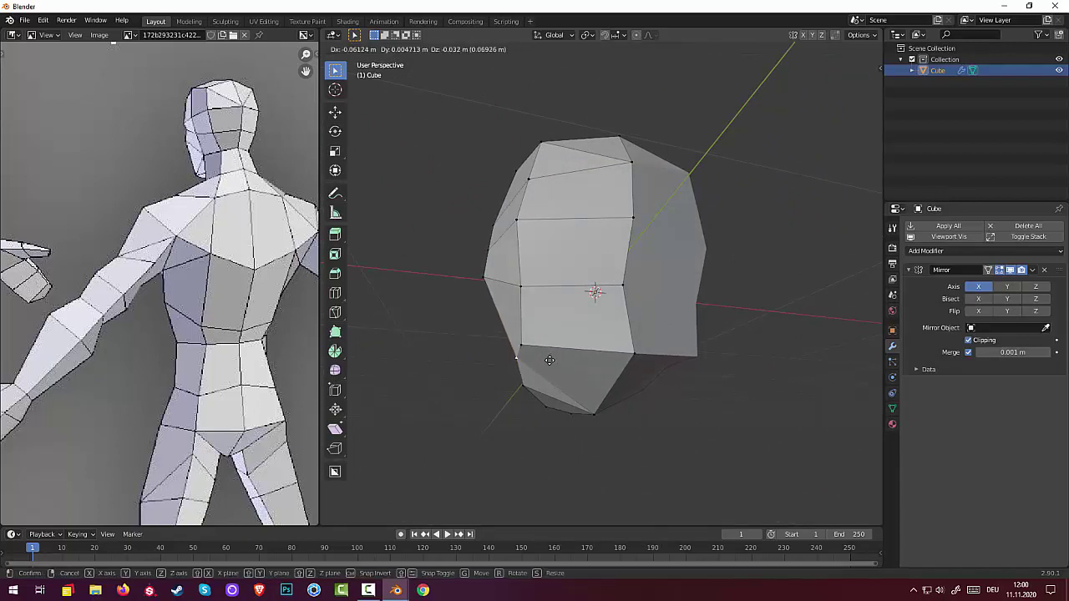
pyautogui.click(561, 367)
# Select the rear underside face of the head and extrude it downward about 0.2 m to form the neck.
pyautogui.moveTo(561, 367); pyautogui.dragTo(667, 382, button='middle')
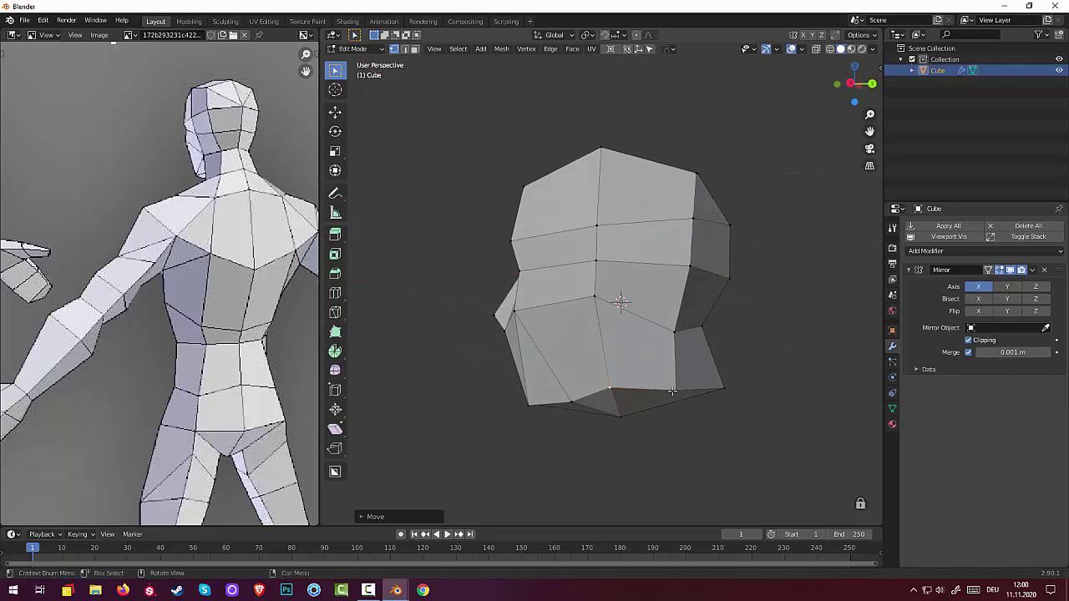
pyautogui.click(672, 391)
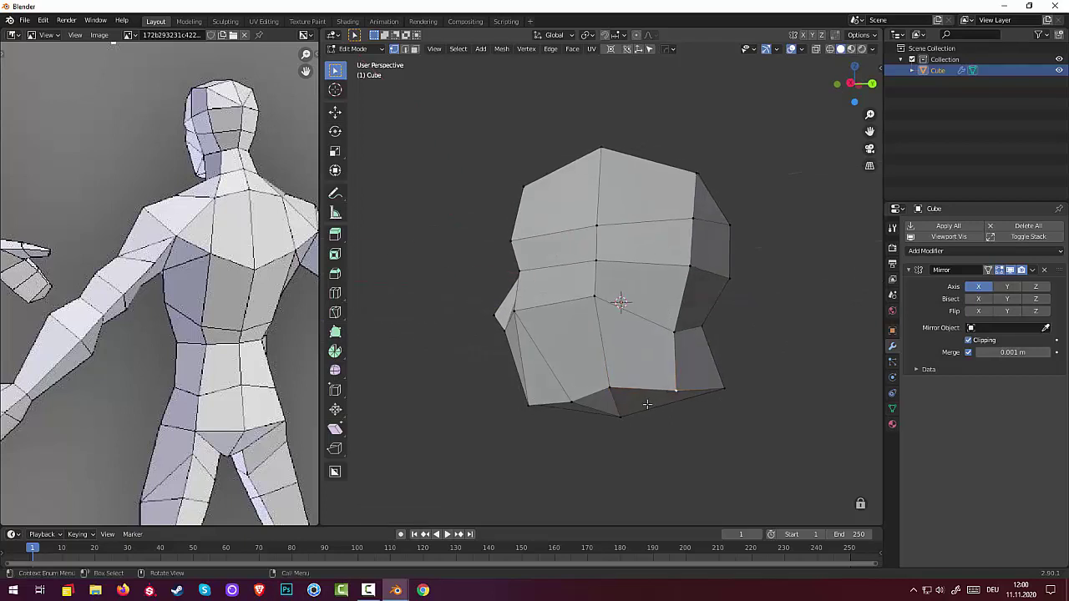
pyautogui.moveTo(647, 404); pyautogui.dragTo(525, 291, button='middle')
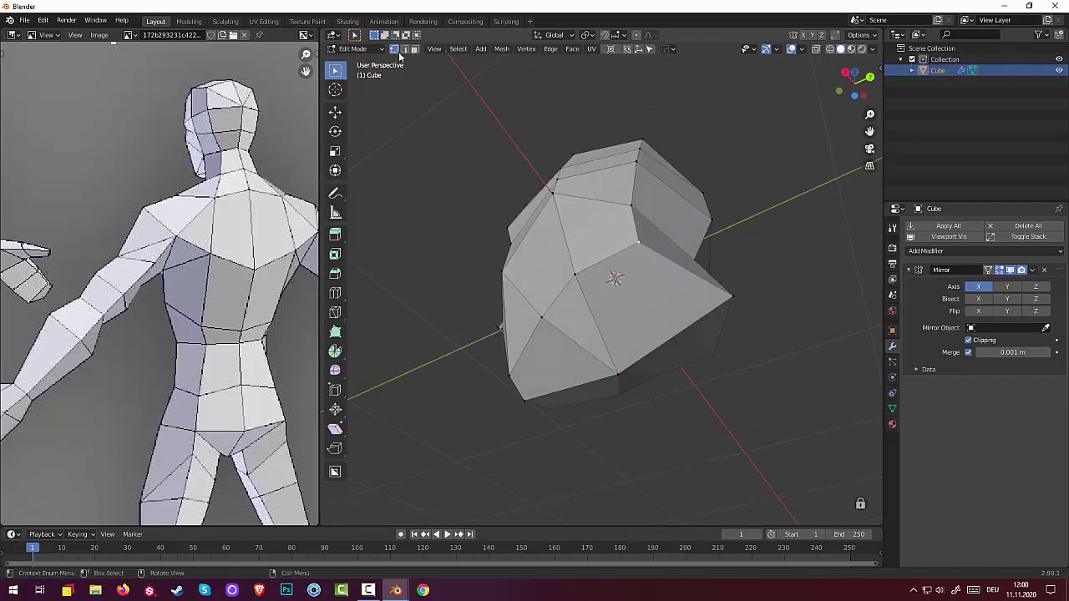
pyautogui.click(405, 50)
pyautogui.click(675, 347)
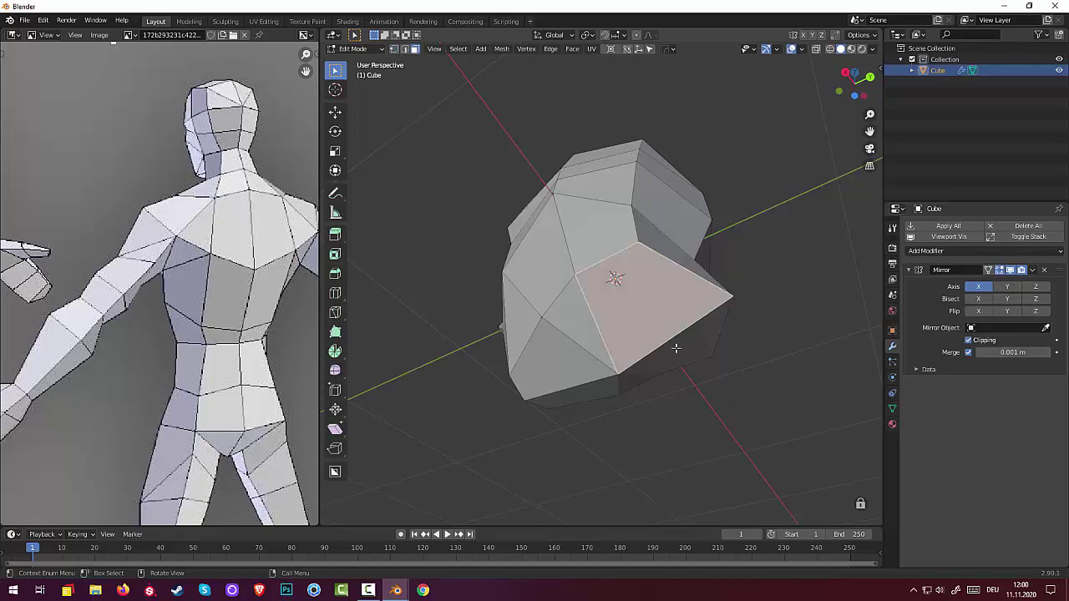
pyautogui.moveTo(680, 358); pyautogui.dragTo(732, 403, button='middle')
pyautogui.moveTo(732, 406); pyautogui.dragTo(733, 406, button='middle')
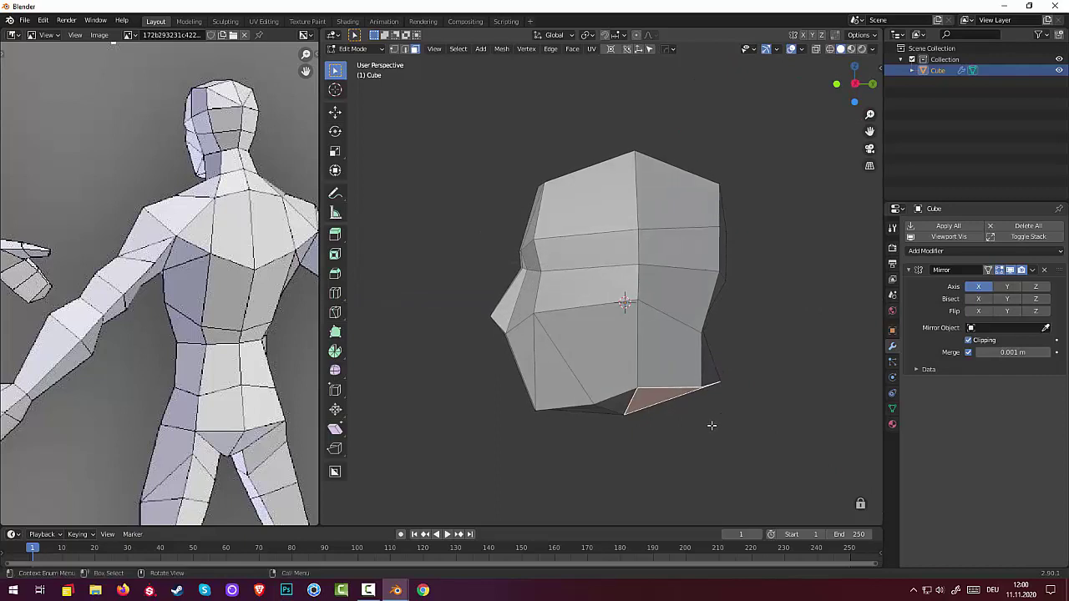
pyautogui.press('e')
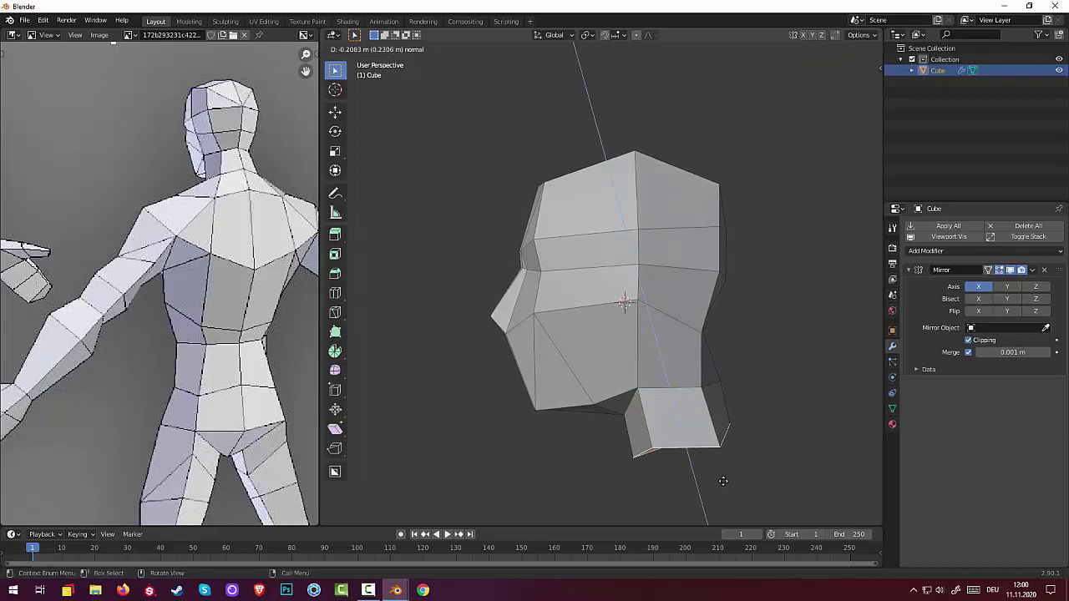
pyautogui.click(723, 479)
# Select the side face of the extruded neck and move it inward about 0.01 m.
pyautogui.moveTo(723, 479); pyautogui.dragTo(427, 89, button='middle')
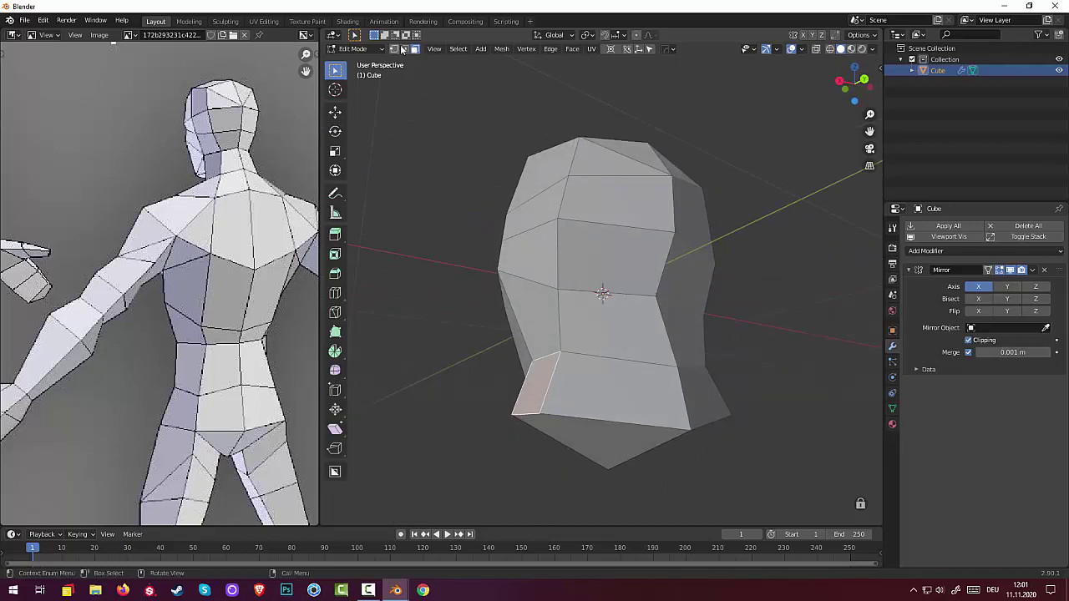
pyautogui.click(540, 402)
pyautogui.click(456, 436)
pyautogui.click(543, 411)
pyautogui.moveTo(542, 433); pyautogui.dragTo(521, 438, button='middle')
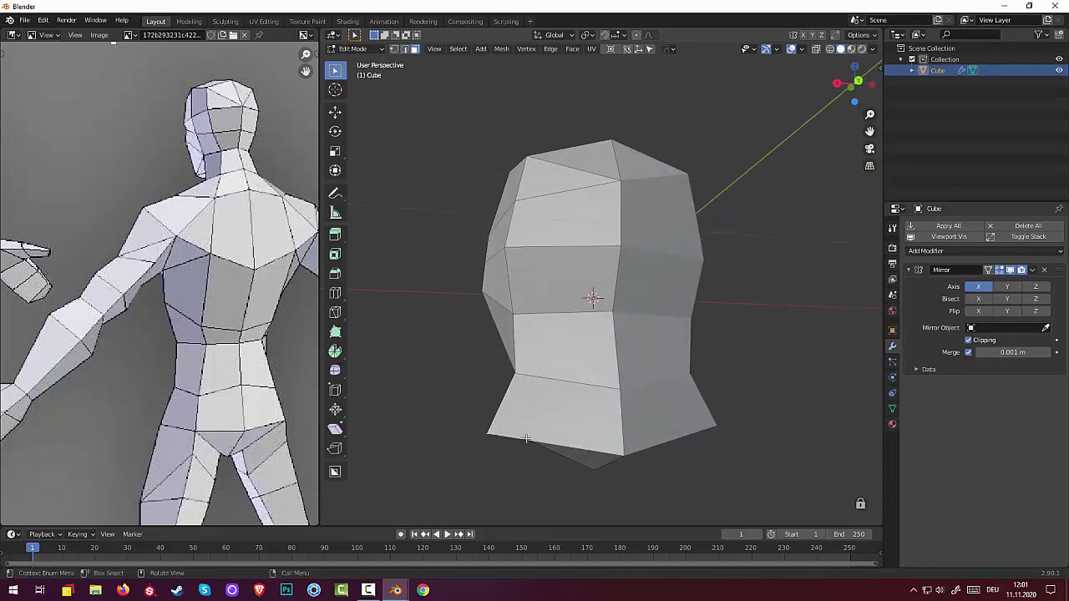
pyautogui.press('g')
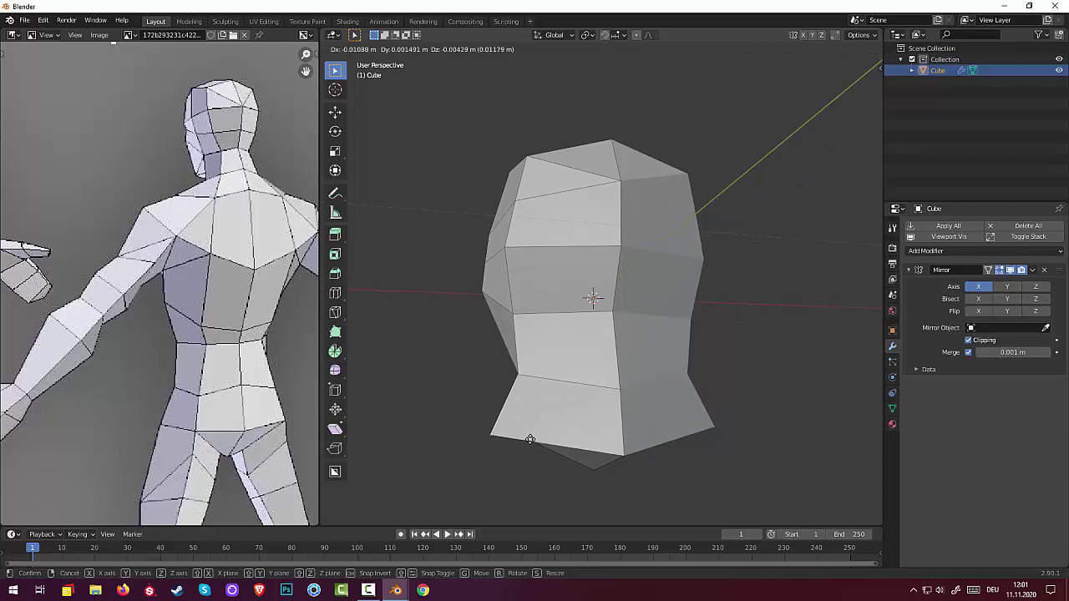
pyautogui.click(531, 441)
pyautogui.moveTo(641, 468); pyautogui.dragTo(615, 456, button='middle')
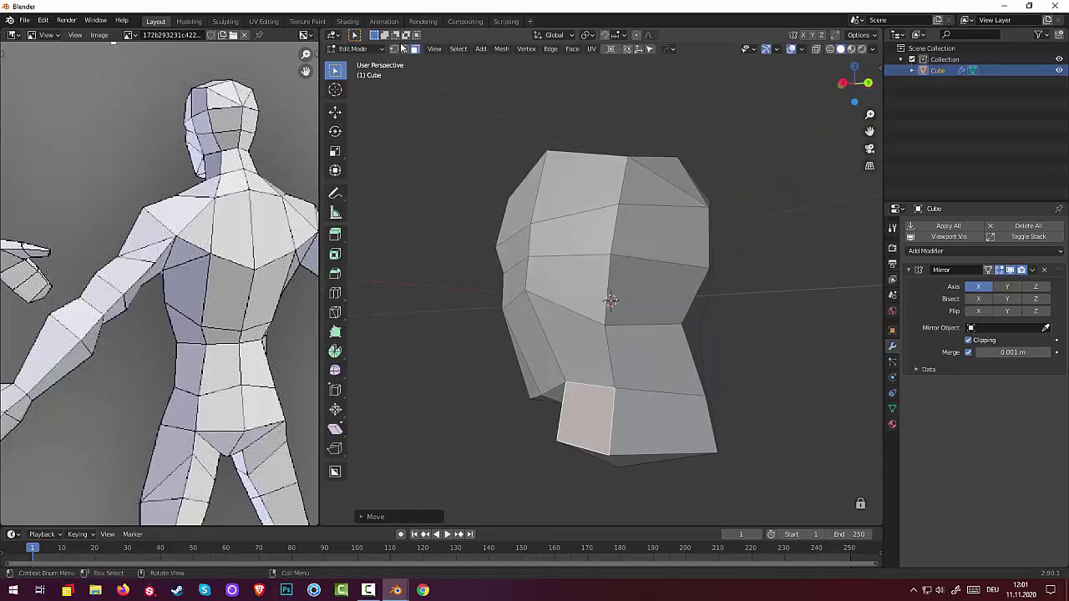
pyautogui.click(587, 449)
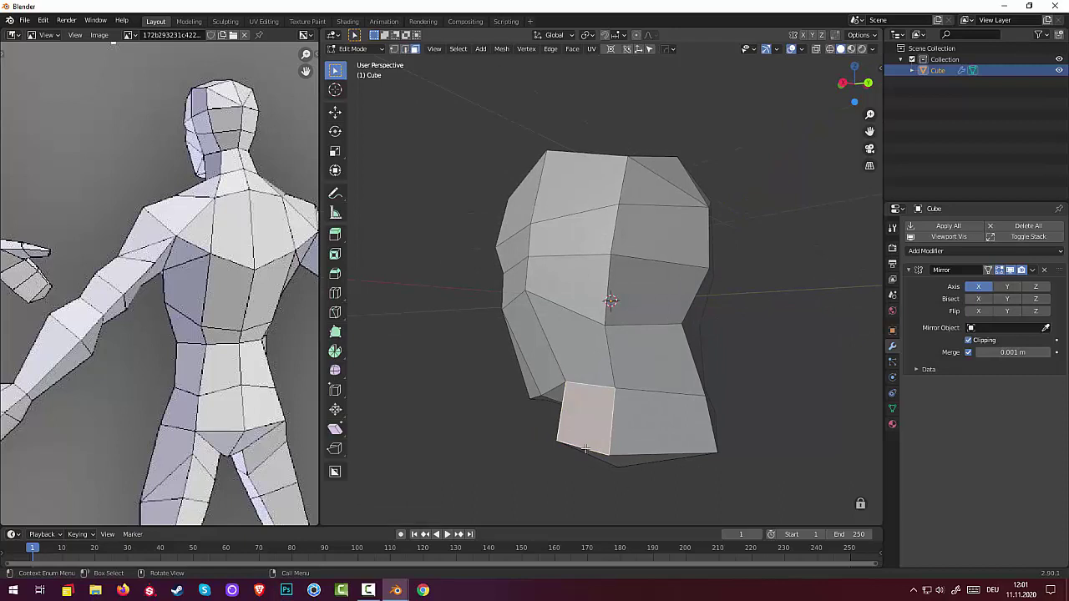
pyautogui.click(405, 49)
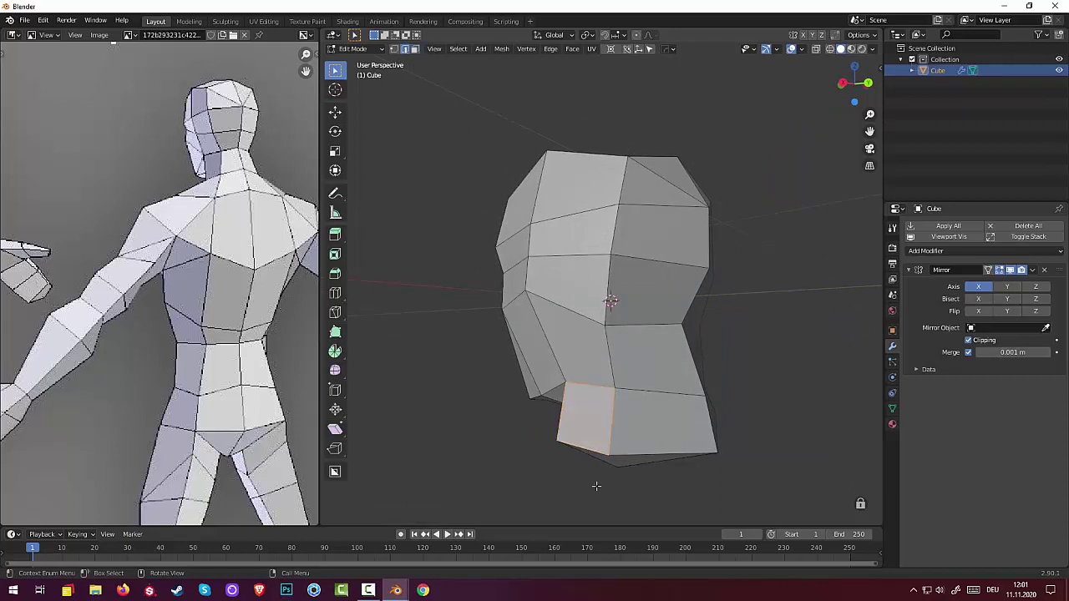
pyautogui.click(583, 449)
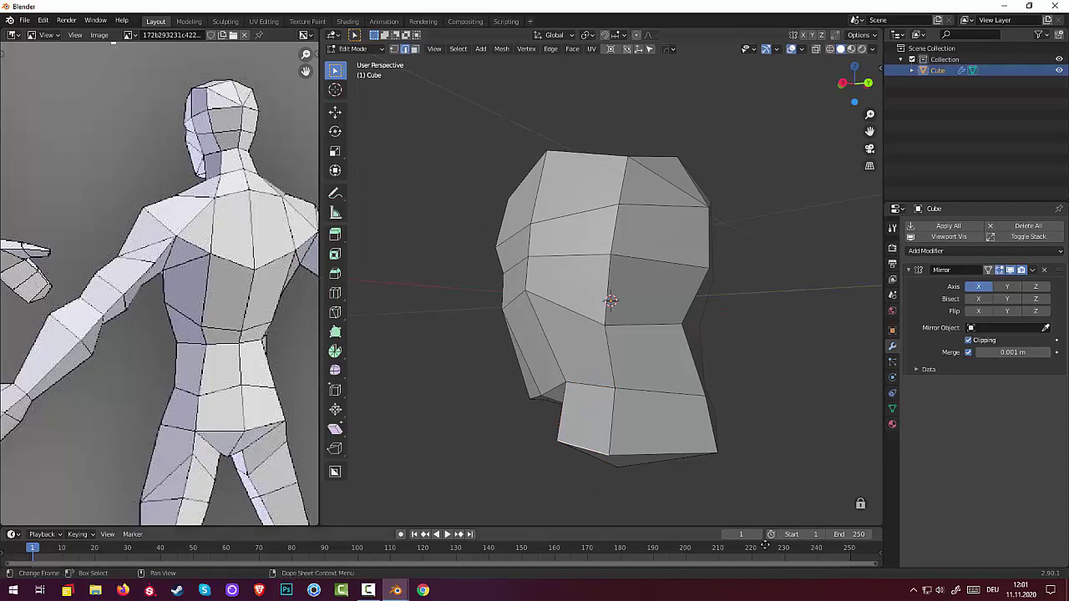
pyautogui.keyDown('ctrl'); pyautogui.hscroll(2, 735, 556); pyautogui.keyUp('ctrl')
pyautogui.moveTo(802, 472); pyautogui.dragTo(728, 384, button='middle')
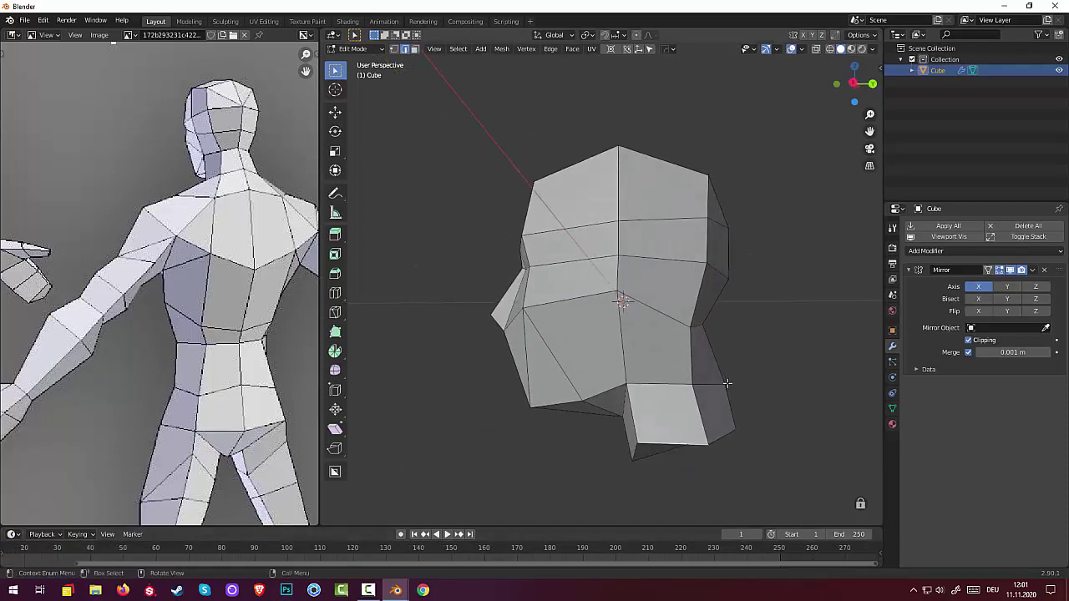
# Move the rear centre vertex at the neck's upper edge forward, and the nape centre vertex above it down about 0.09 m.
pyautogui.click(394, 50)
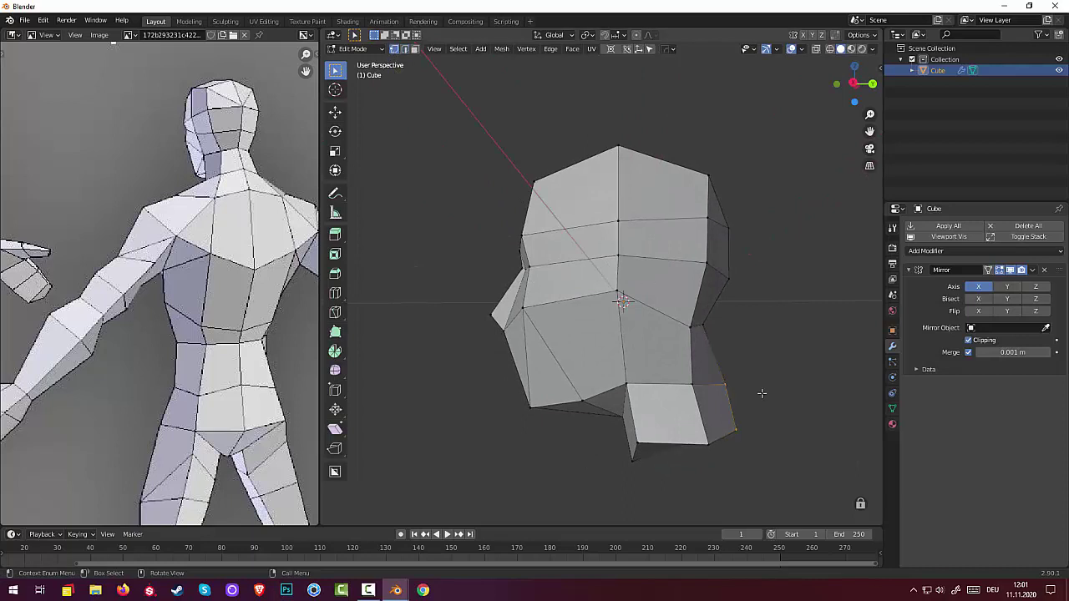
pyautogui.moveTo(756, 388)
pyautogui.mouseDown(button='middle')
pyautogui.moveTo(763, 401)
pyautogui.moveTo(762, 392)
pyautogui.mouseUp(button='middle')
pyautogui.press('g')
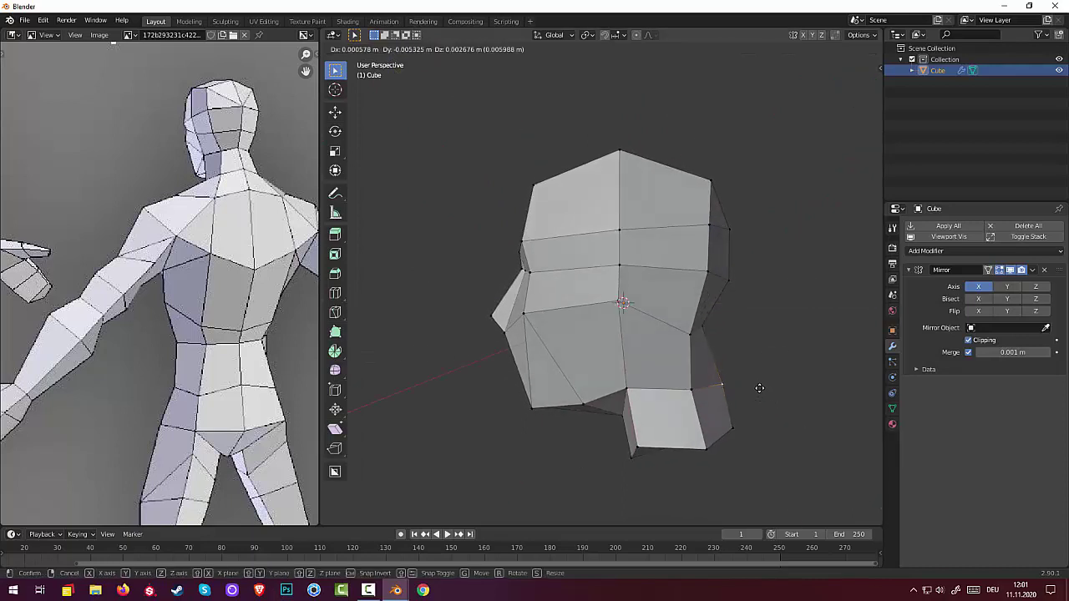
pyautogui.click(746, 389)
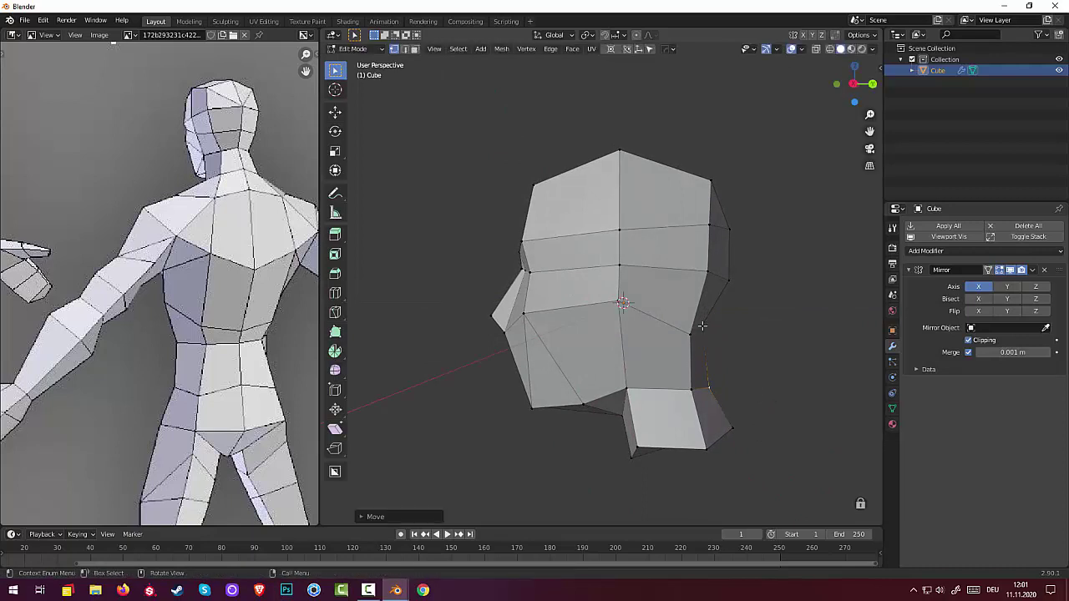
pyautogui.click(702, 326)
pyautogui.press('g')
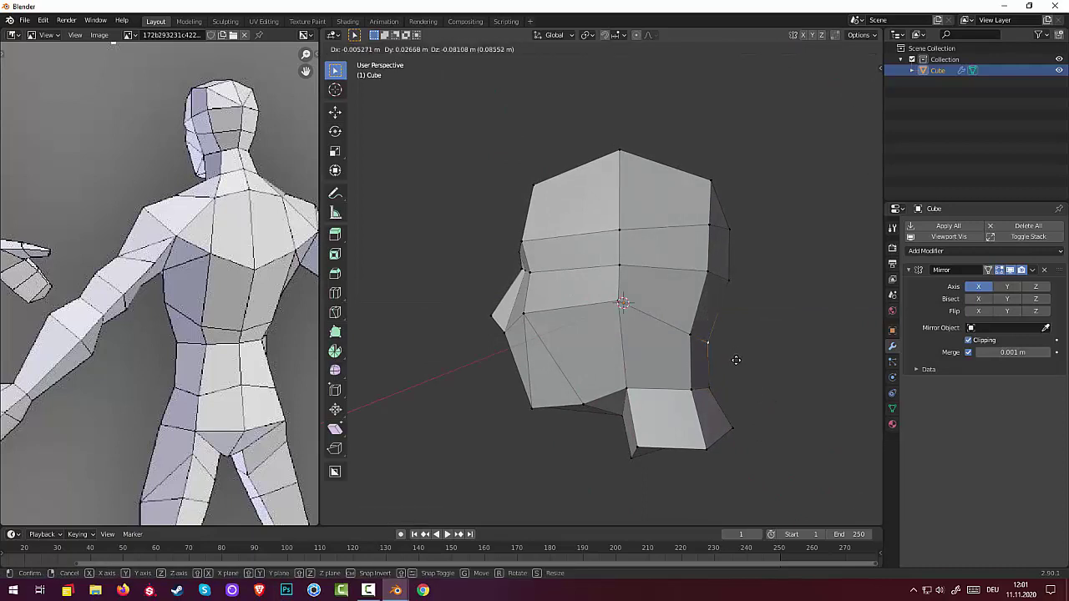
pyautogui.click(736, 360)
# Move the lower centre vertex at the back of the head backward about 0.06 m and down about 0.03 m.
pyautogui.moveTo(735, 359); pyautogui.dragTo(764, 378, button='middle')
pyautogui.press('KP_3')
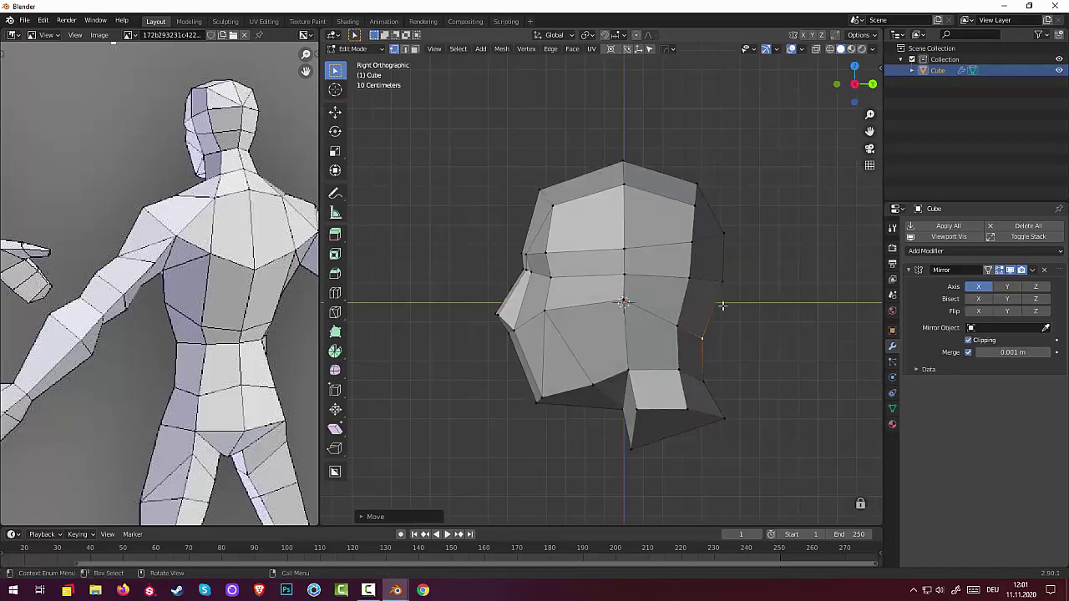
pyautogui.click(721, 277)
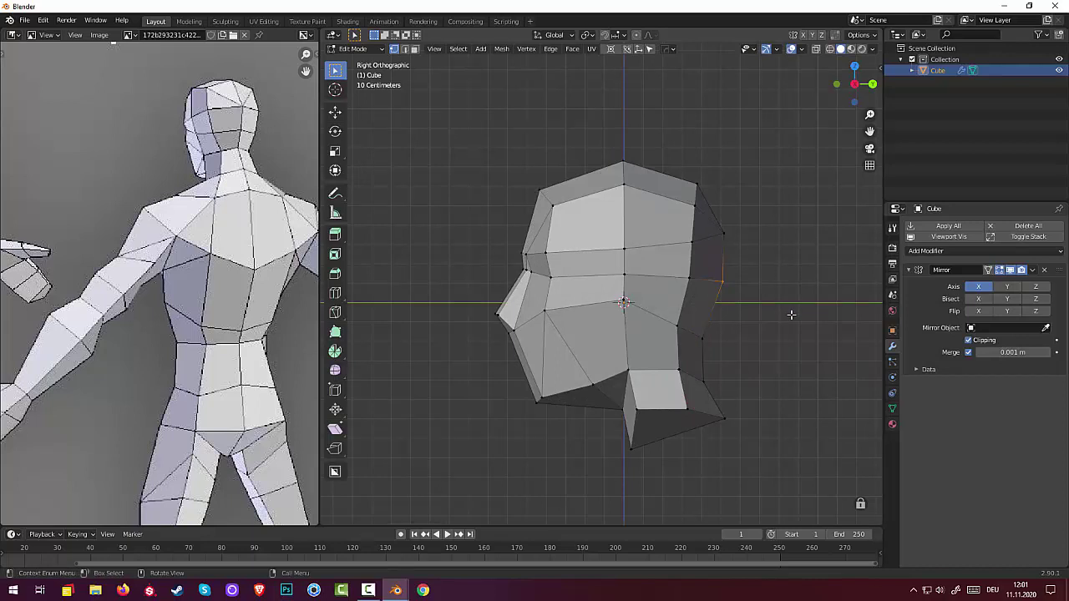
pyautogui.press('g')
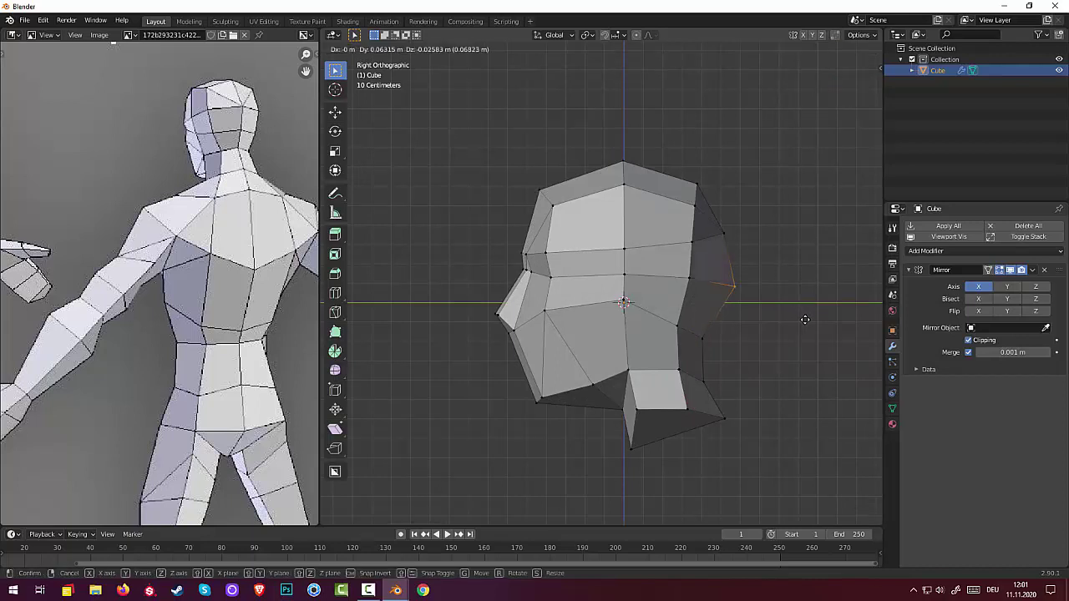
pyautogui.click(806, 320)
# Nudge the upper centre vertex at the back of the head, and raise the crown's rear vertex about 0.006 m.
pyautogui.click(716, 232)
pyautogui.press('g')
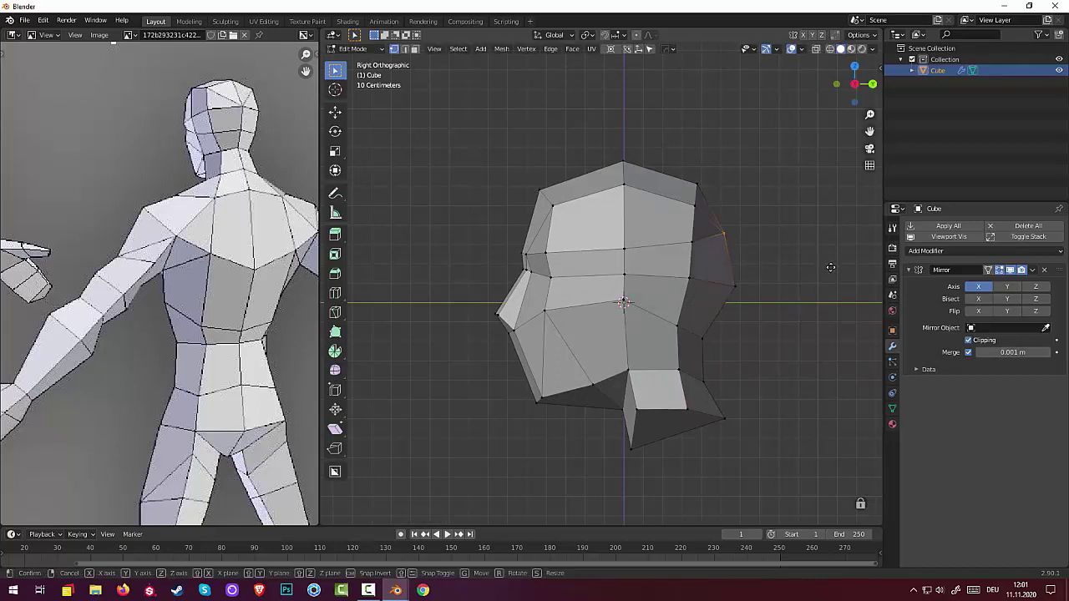
pyautogui.click(724, 198)
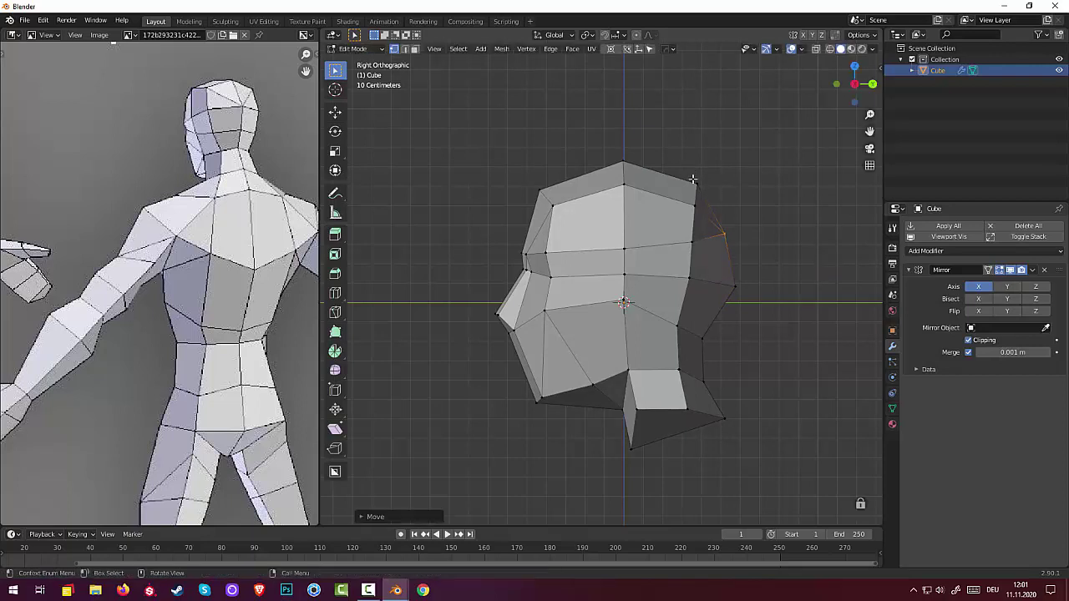
pyautogui.click(693, 179)
pyautogui.press('g')
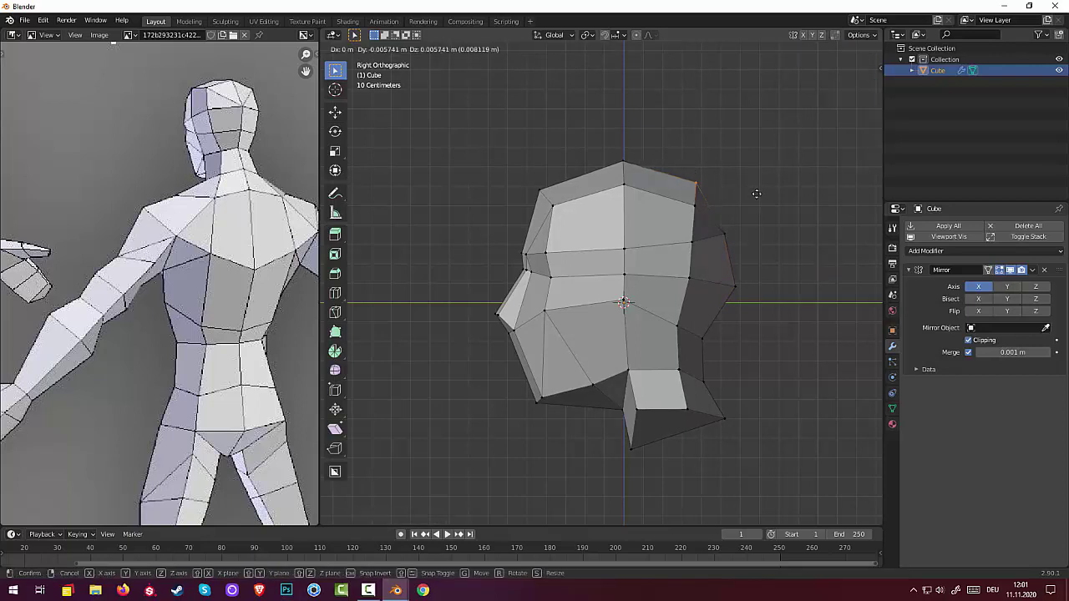
pyautogui.click(757, 193)
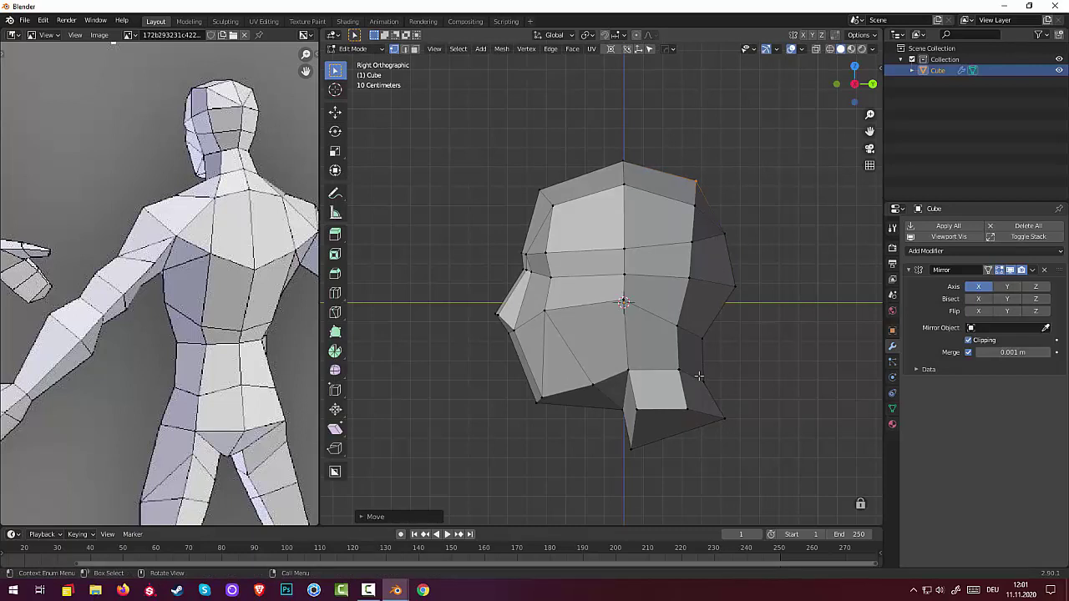
# Select the upper and lower rear centre vertices of the neck and move them back about 0.08 m.
pyautogui.moveTo(698, 377); pyautogui.dragTo(736, 439)
pyautogui.press('g')
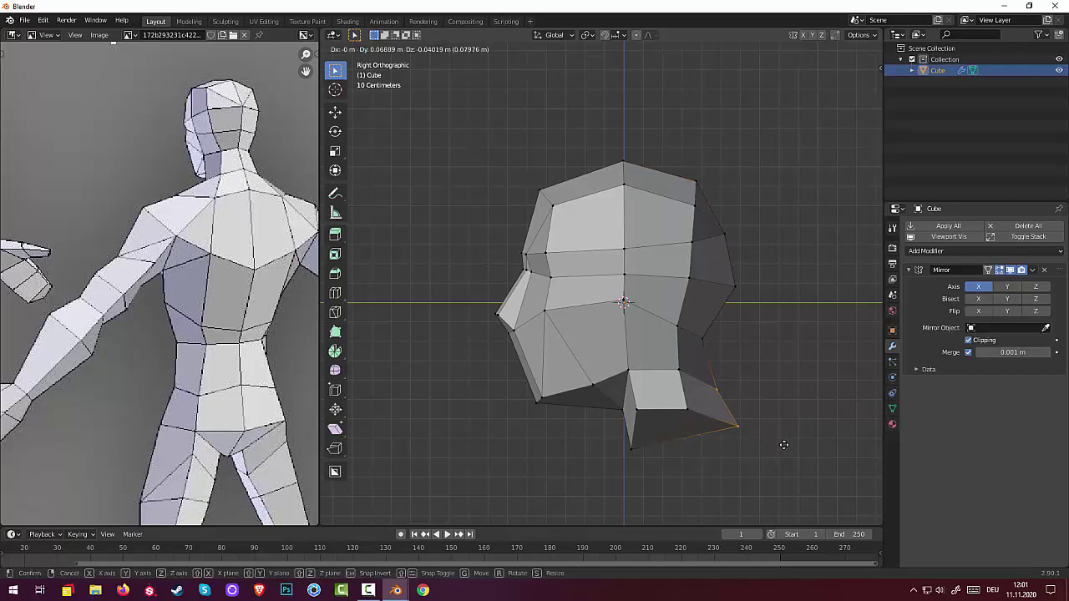
pyautogui.click(787, 440)
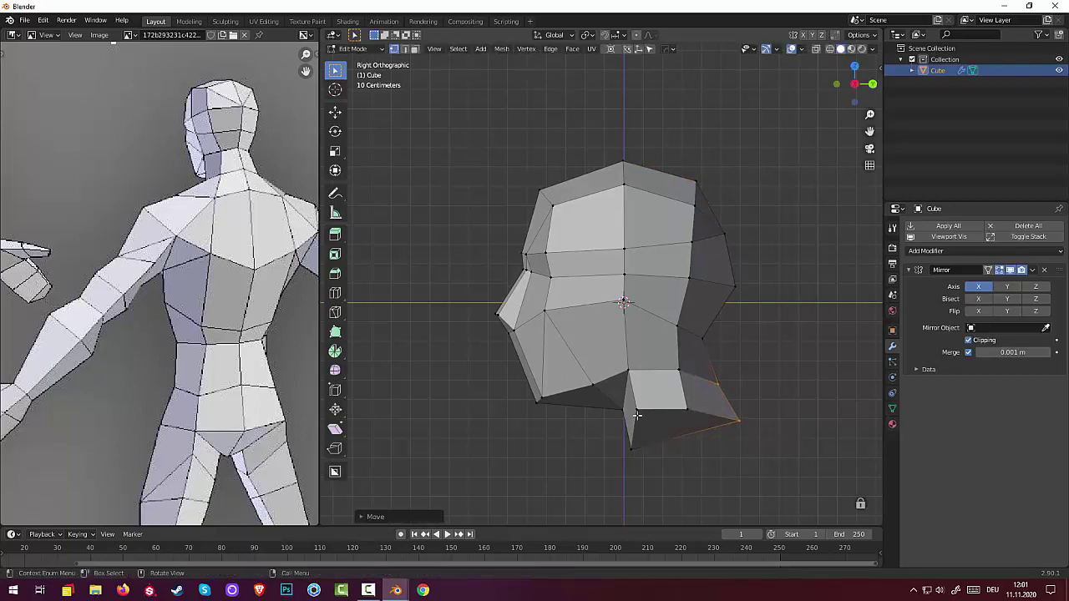
# Lower the front vertex of the neck's bottom side edge about 0.11 m and its rear vertex slightly, slanting the edge.
pyautogui.click(629, 408)
pyautogui.press('g')
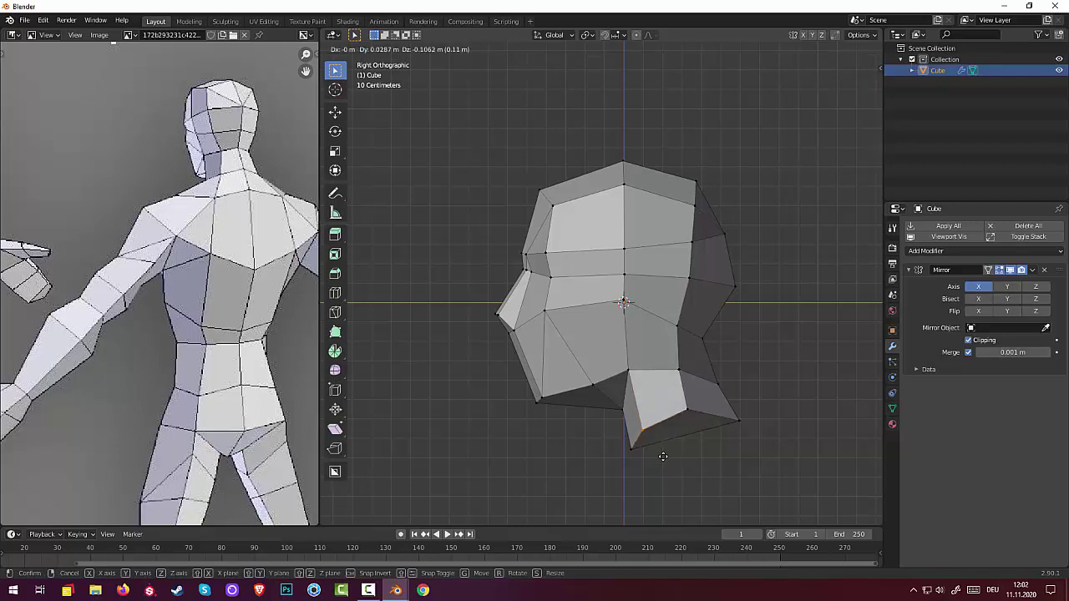
pyautogui.click(663, 456)
pyautogui.click(694, 426)
pyautogui.press('g')
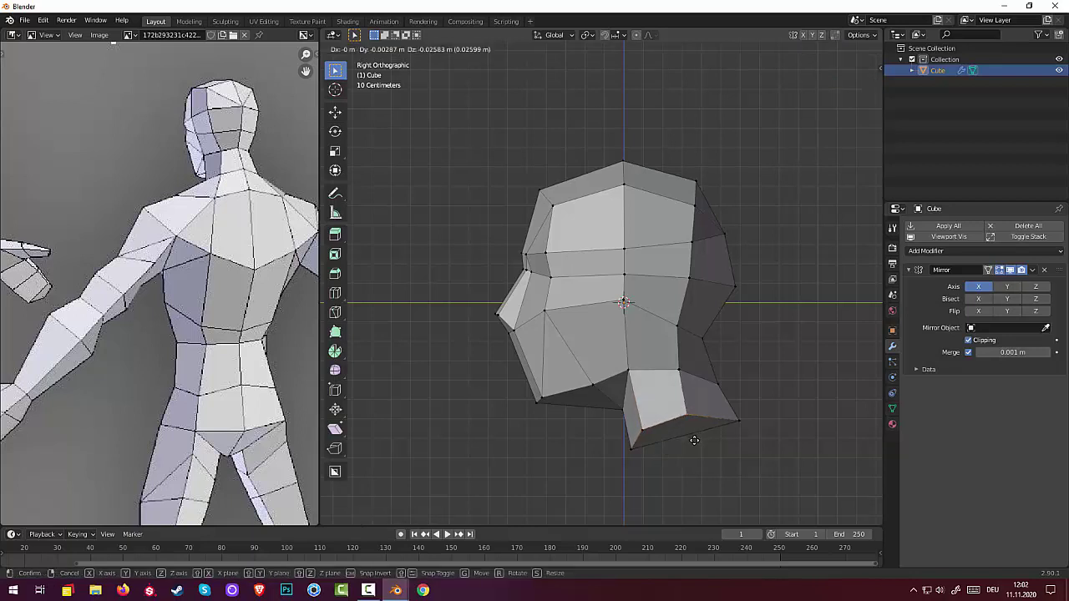
pyautogui.click(695, 442)
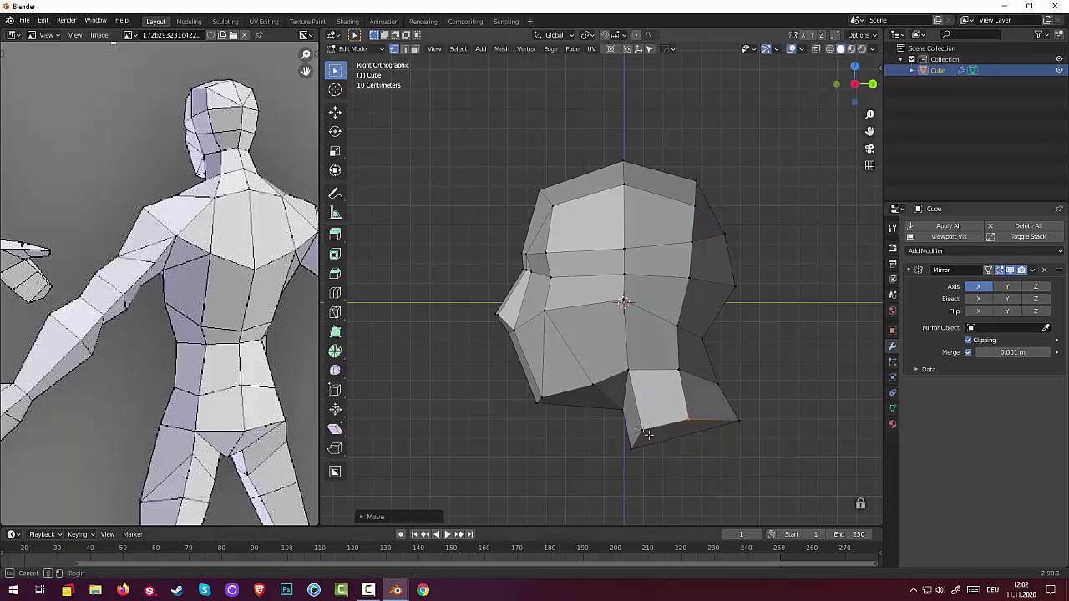
pyautogui.click(659, 443)
pyautogui.press('g')
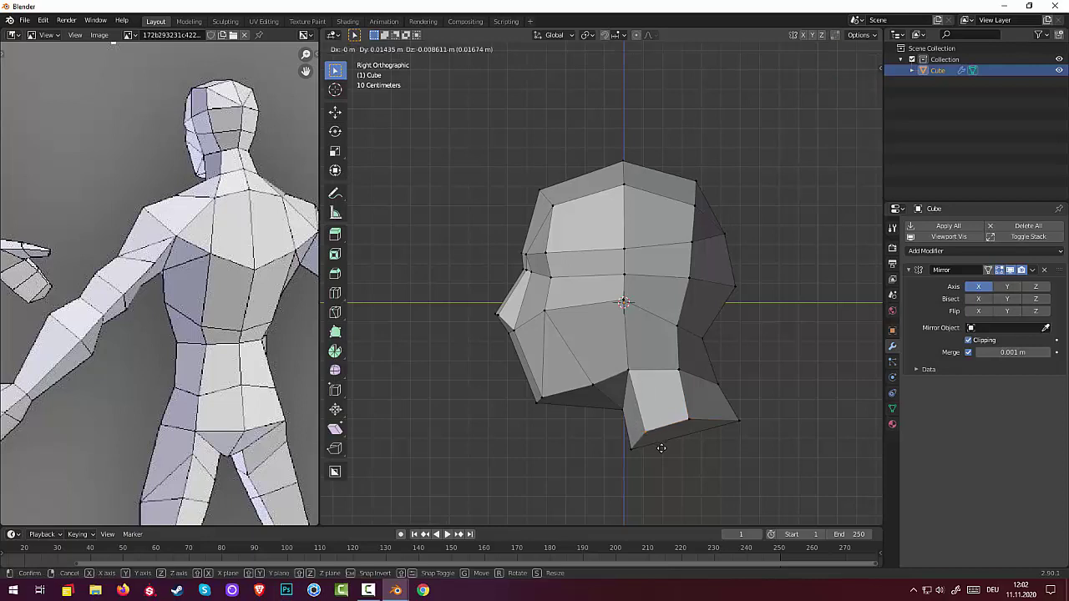
pyautogui.click(657, 447)
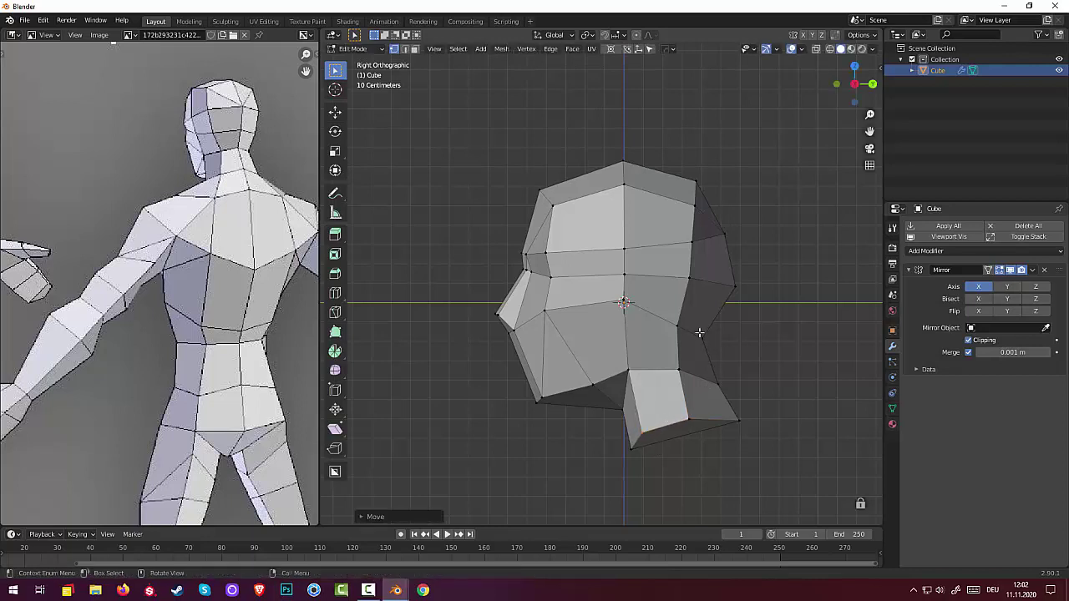
# Move the nape centre vertex down about 0.06 m and back about 0.03 m, and the neck vertex below it slightly forward.
pyautogui.click(699, 333)
pyautogui.press('g')
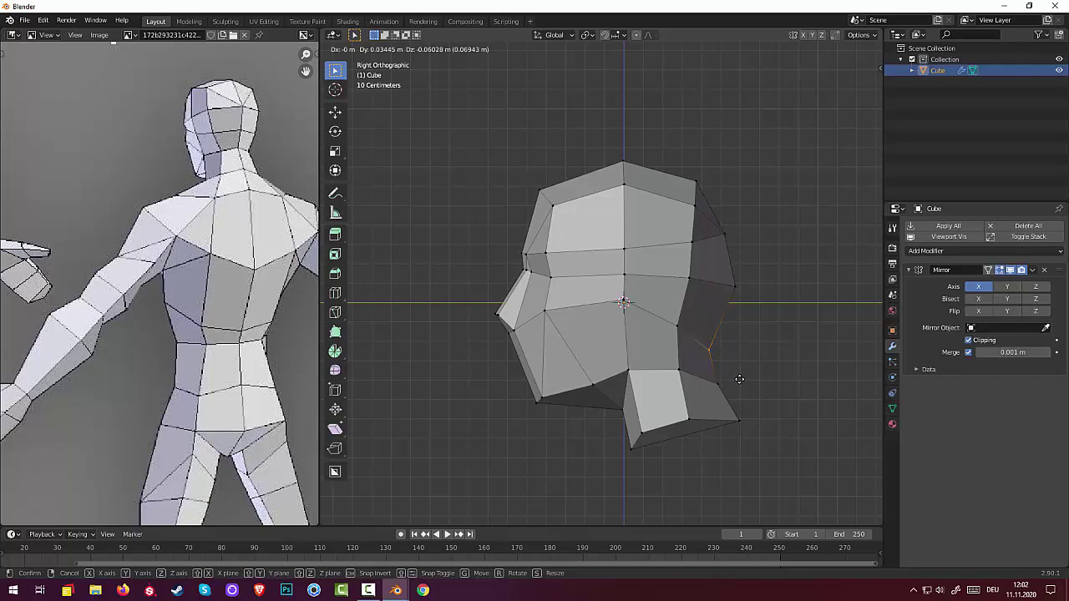
pyautogui.click(738, 378)
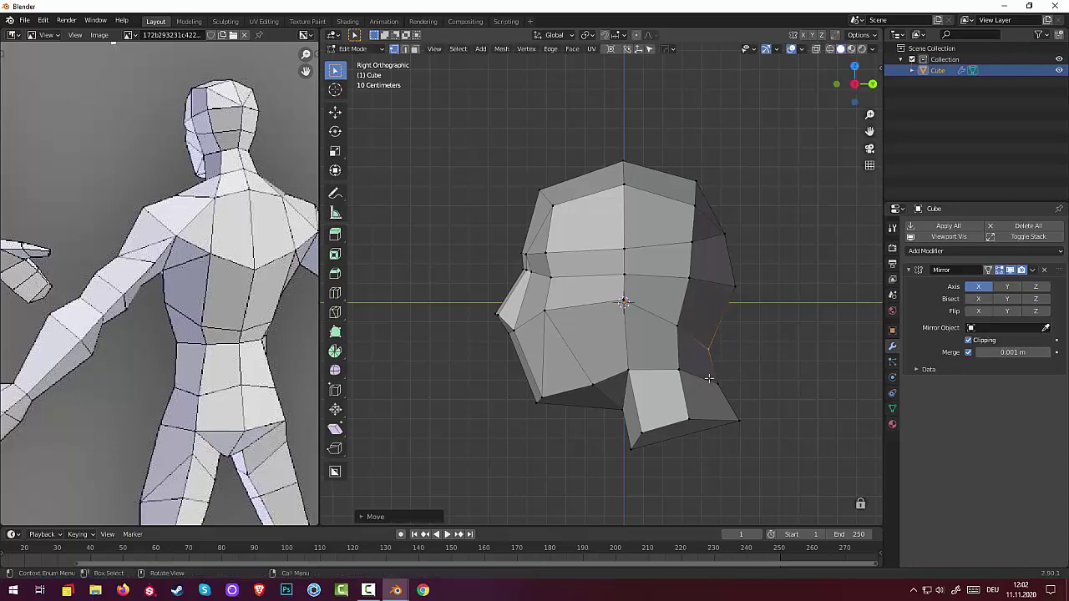
pyautogui.click(725, 388)
pyautogui.press('g')
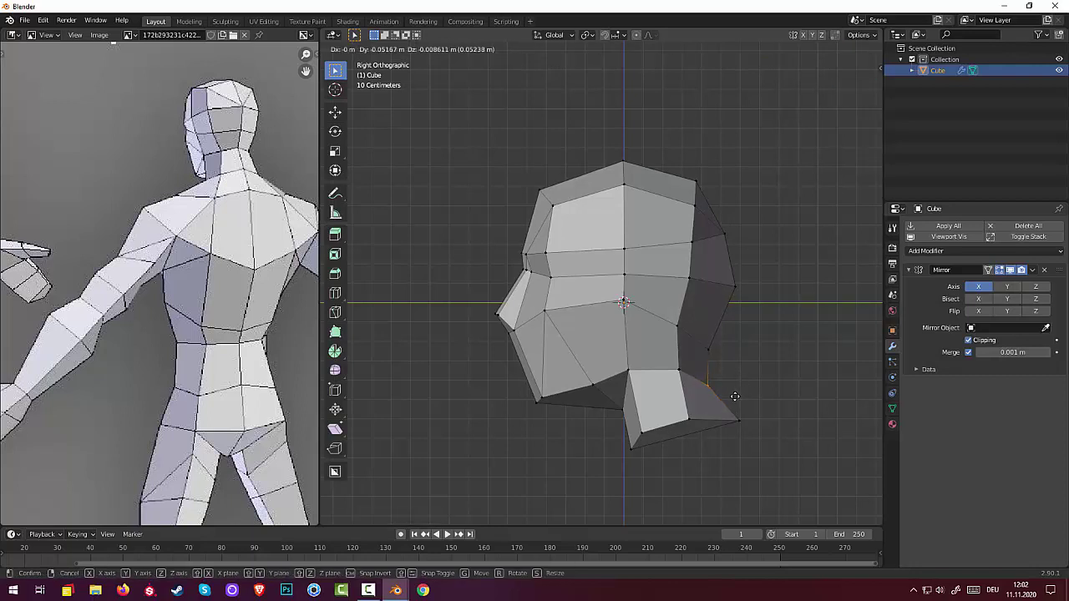
pyautogui.click(739, 394)
# Move the outermost vertex on the lower side of the head inward and down about 0.02 m each.
pyautogui.moveTo(788, 365); pyautogui.dragTo(543, 345, button='middle')
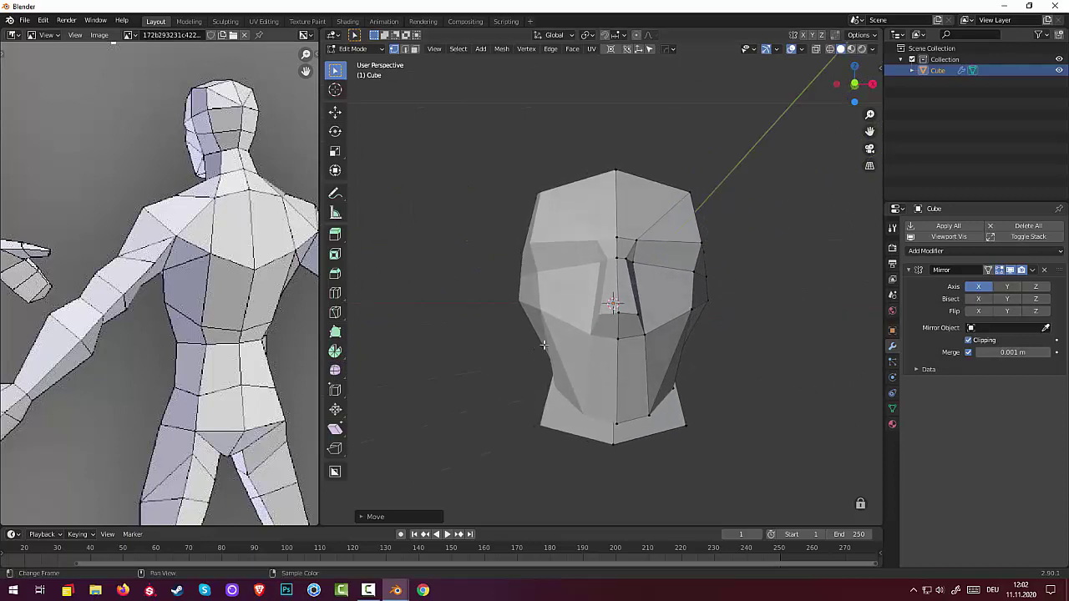
pyautogui.click(709, 303)
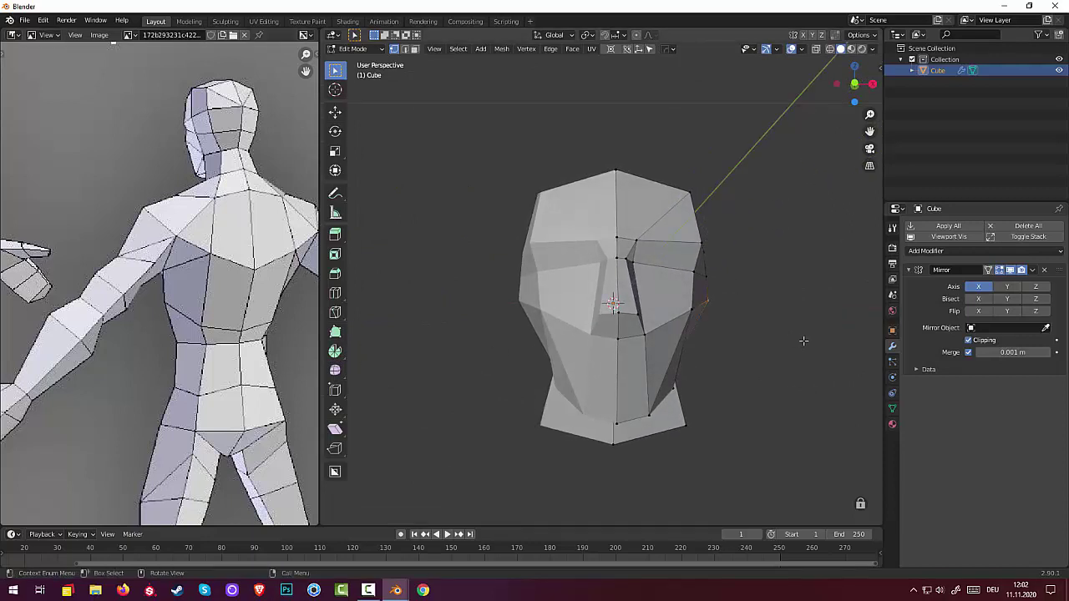
pyautogui.press('g')
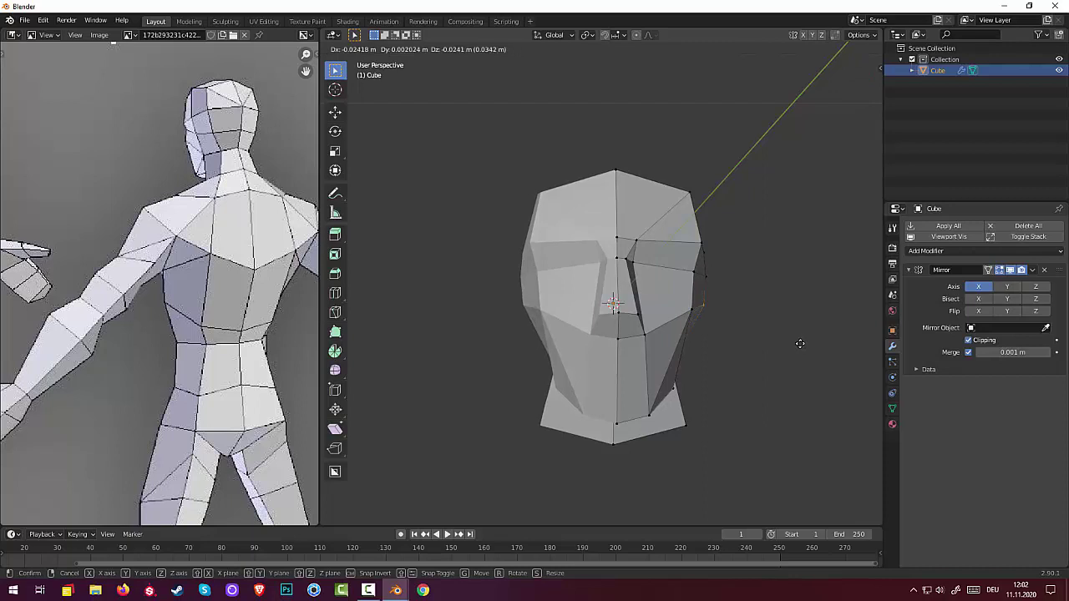
pyautogui.click(799, 344)
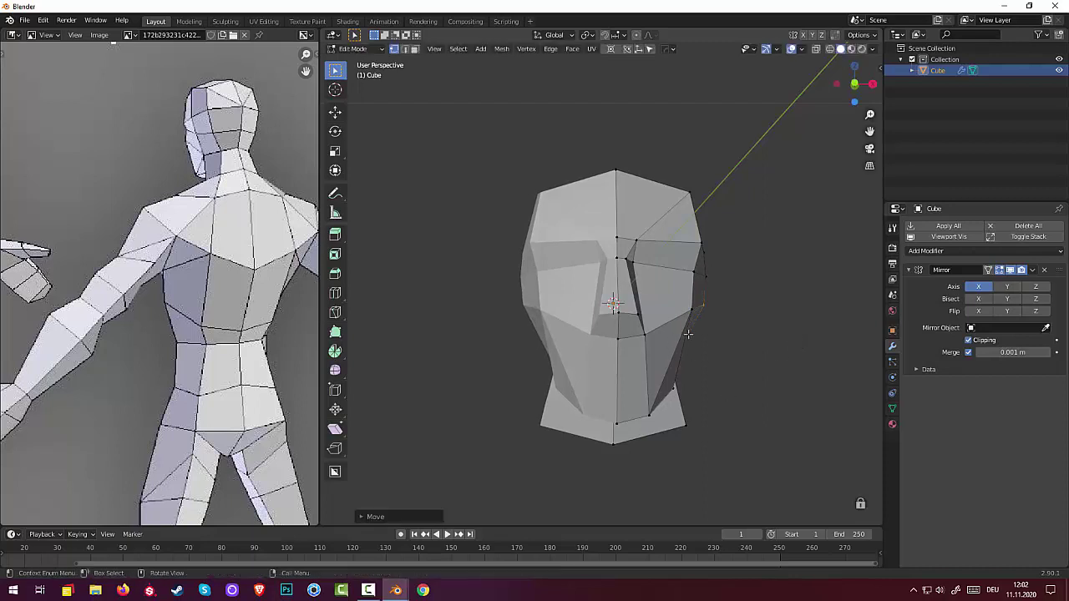
# Select the three outermost side vertices of the head and move them inward about 0.08 m to narrow it.
pyautogui.press('KP_1')
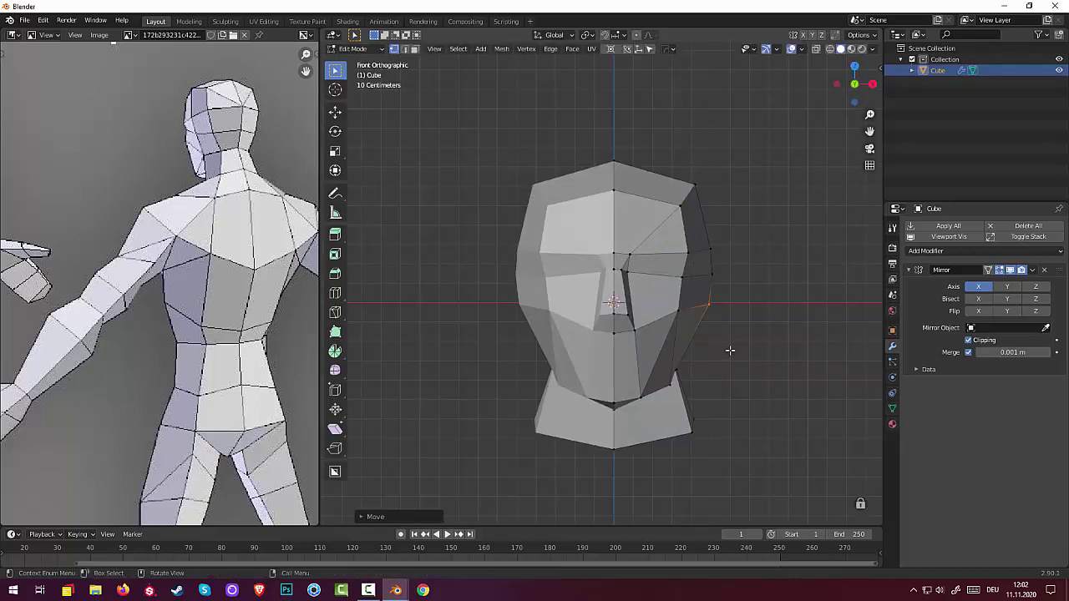
pyautogui.moveTo(704, 234); pyautogui.dragTo(789, 370)
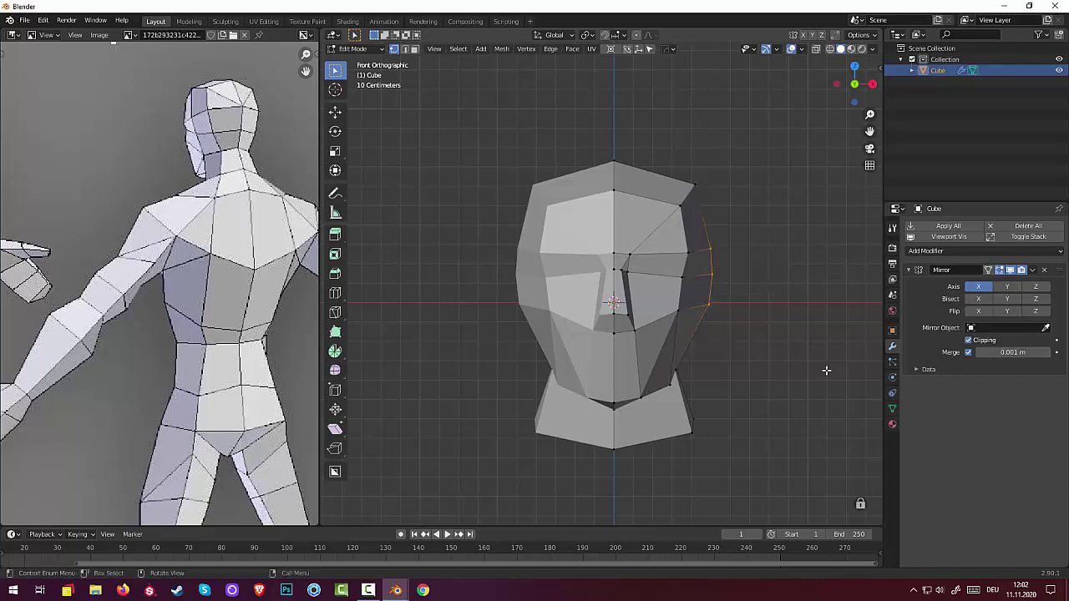
pyautogui.press('g')
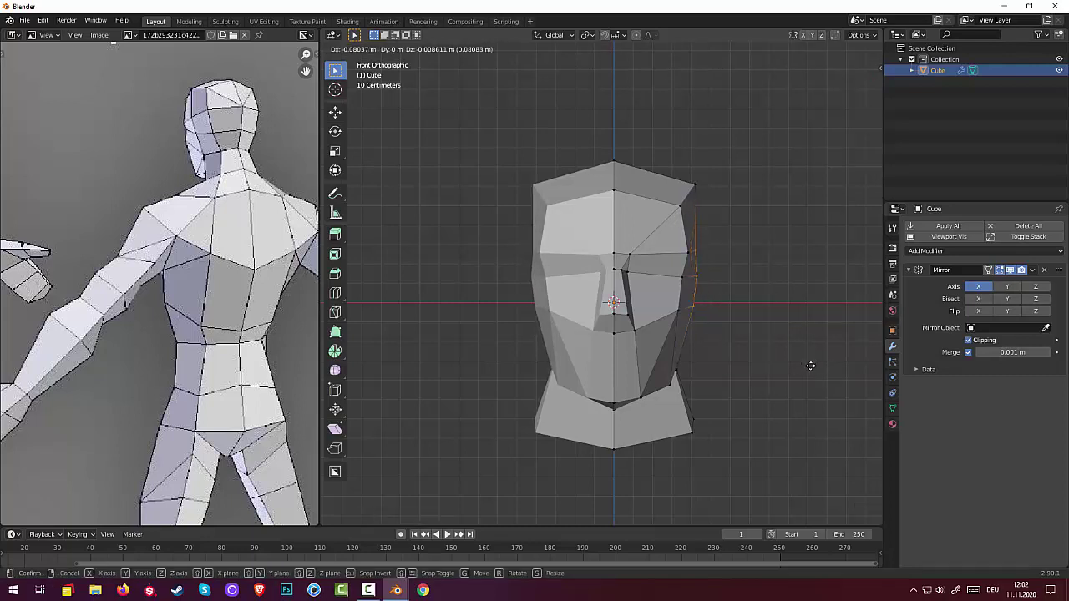
pyautogui.click(810, 365)
# Move the upper side corner vertex of the head inward about 0.07 m and down about 0.05 m, and lower the top centre about 0.03 m.
pyautogui.click(691, 185)
pyautogui.press('g')
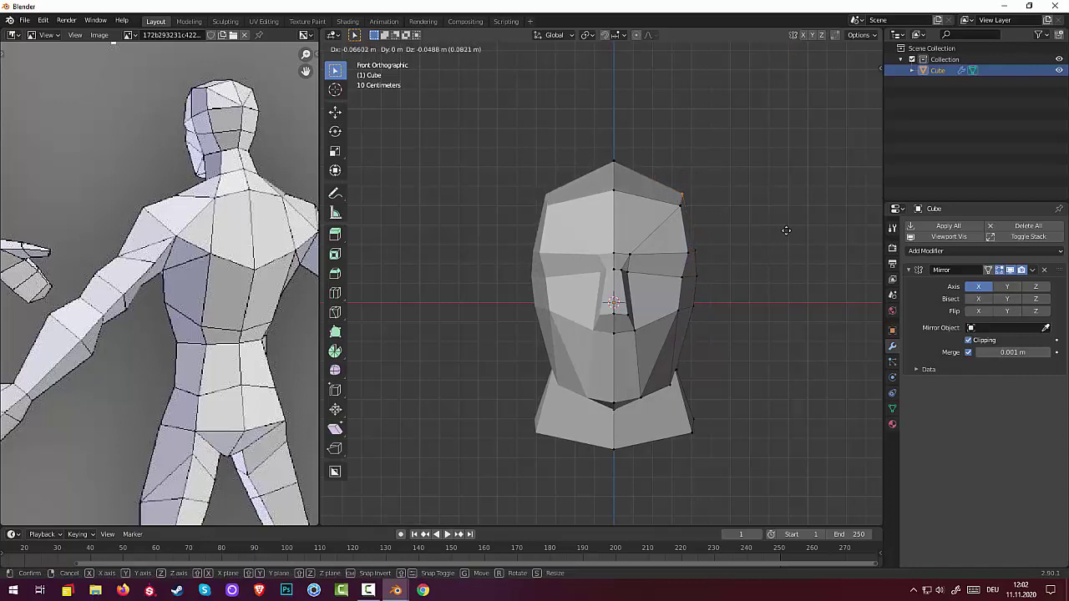
pyautogui.click(785, 231)
pyautogui.moveTo(593, 148); pyautogui.dragTo(653, 174)
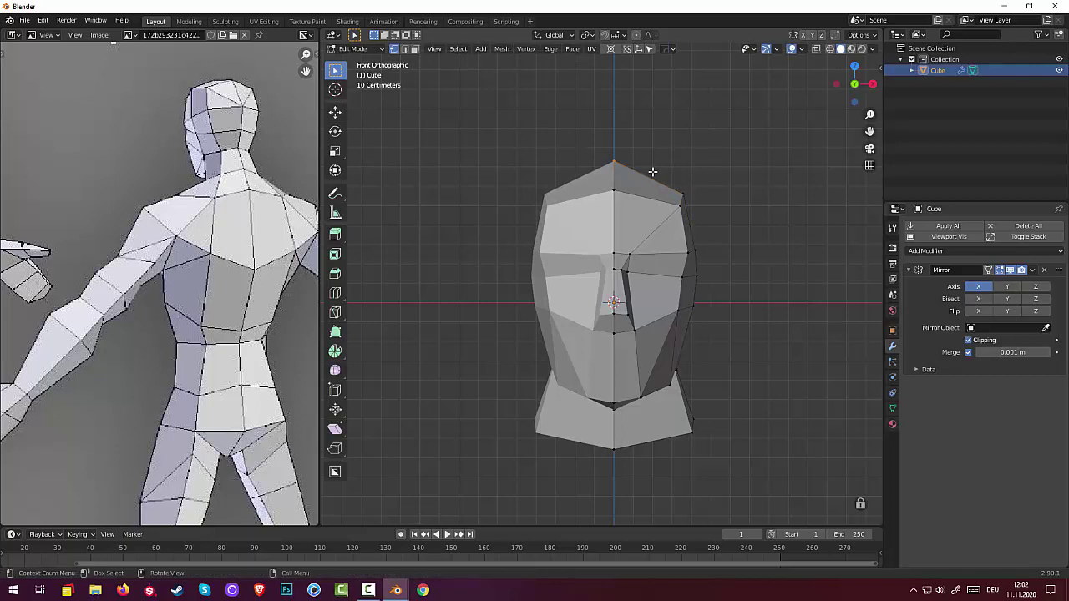
pyautogui.press('g')
pyautogui.click(653, 177)
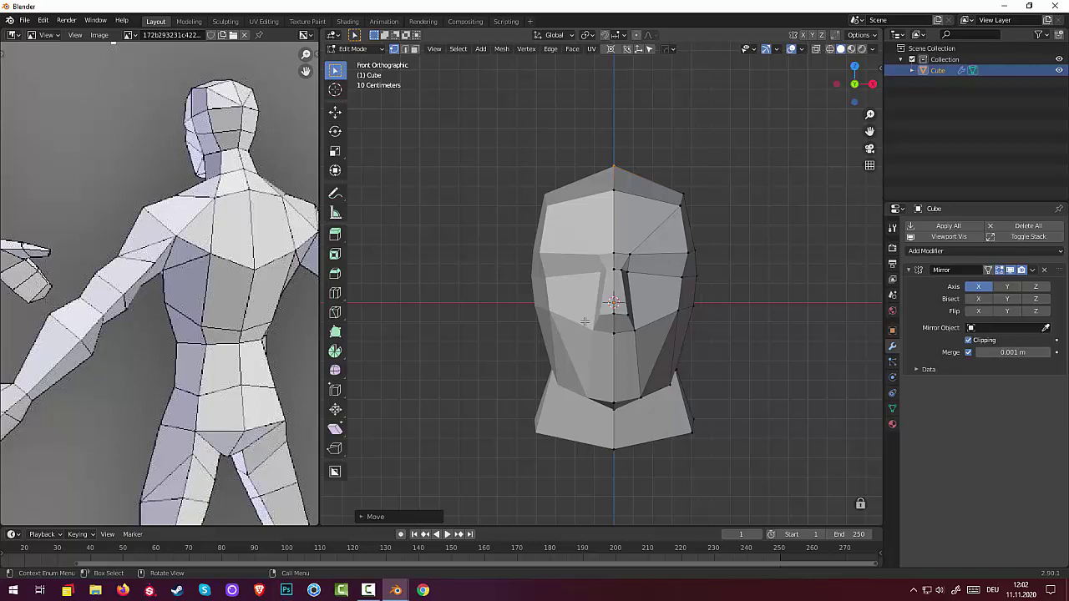
# Select the vertices of the nose's underside and move them inward and down about 0.02 m each to narrow the nose.
pyautogui.click(615, 332)
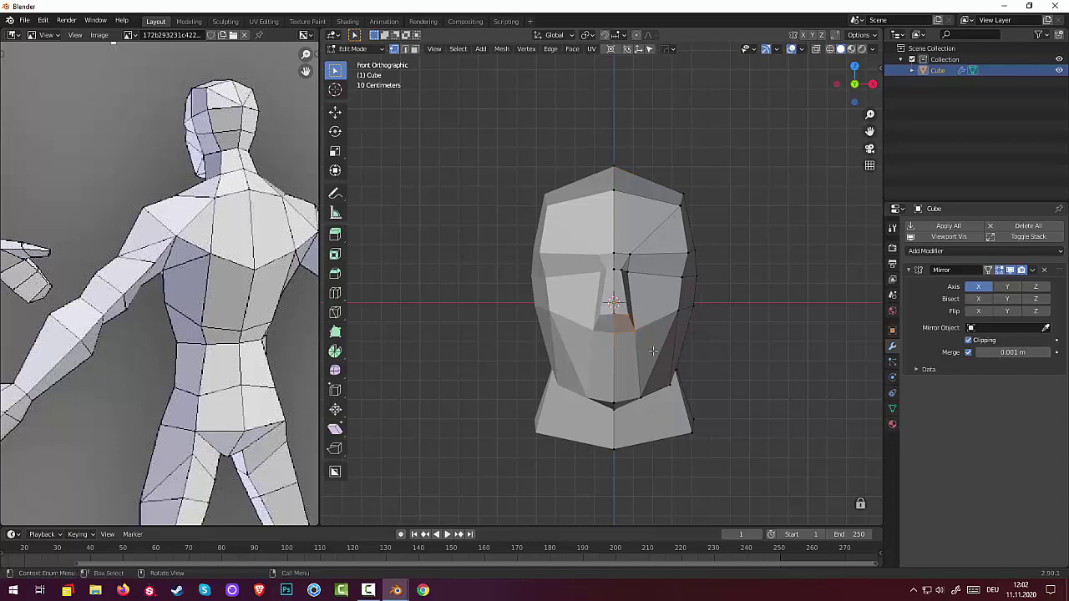
pyautogui.press('g')
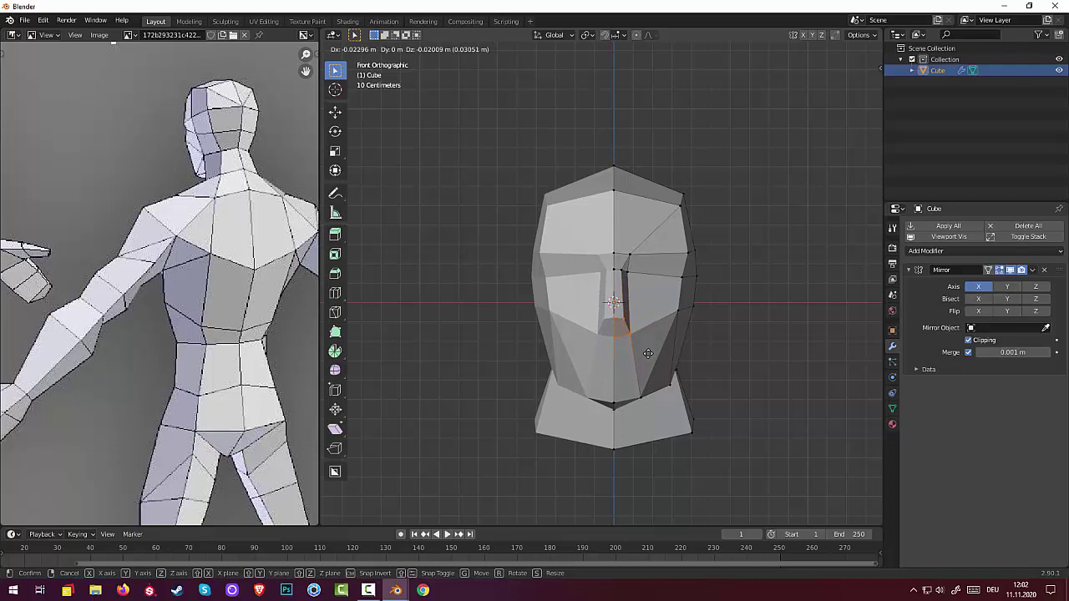
pyautogui.click(649, 353)
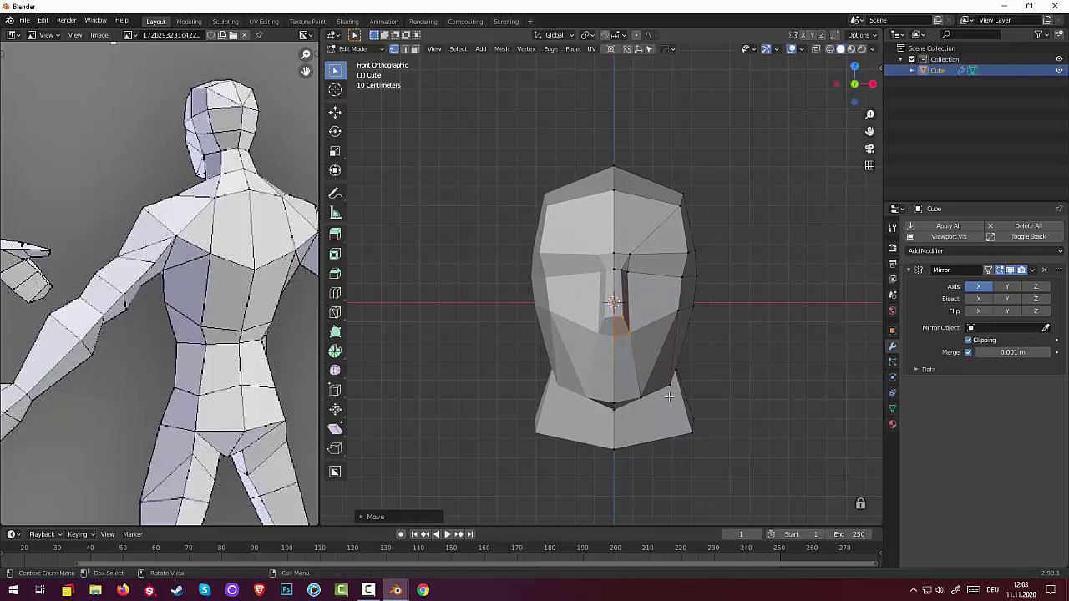
pyautogui.moveTo(668, 397); pyautogui.dragTo(702, 311, button='middle')
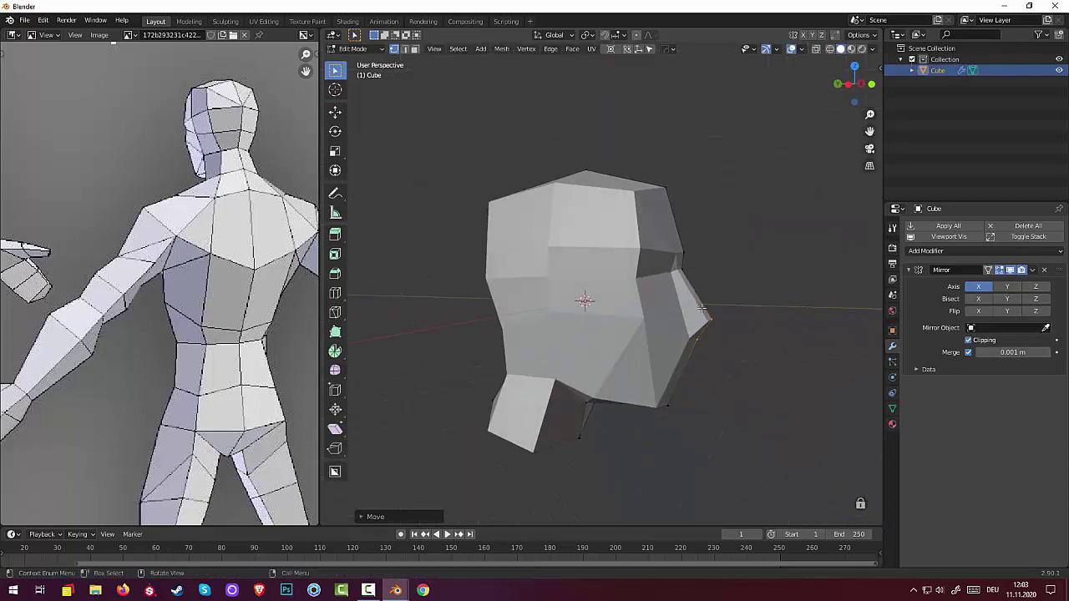
pyautogui.click(710, 321)
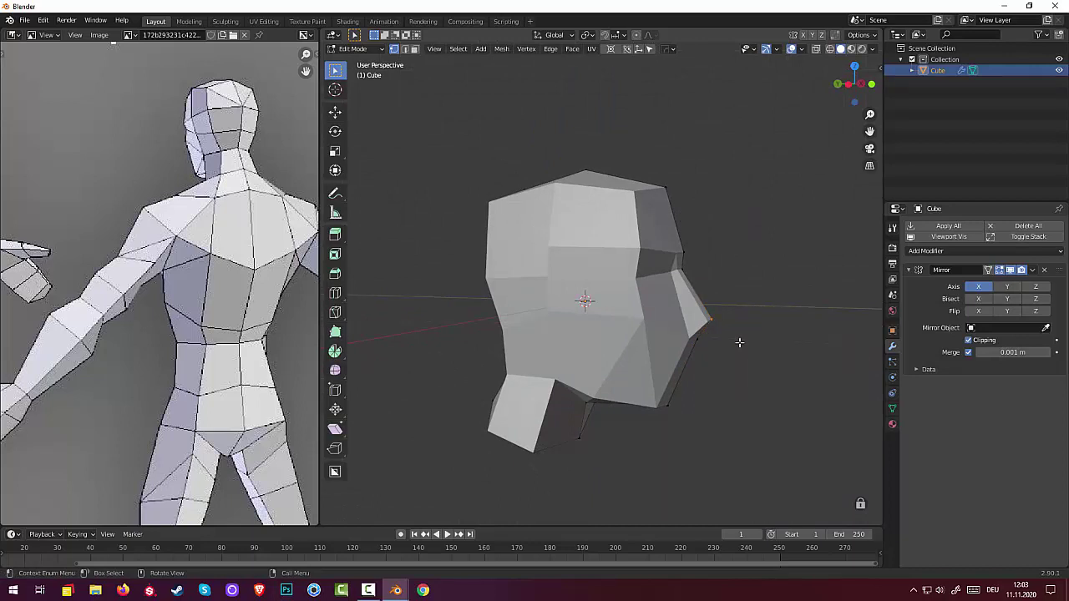
pyautogui.press('g')
pyautogui.press('Escape')
# Select the nose tip vertices and move them down about 0.05 m and forward about 0.02 m in the side view.
pyautogui.moveTo(740, 348); pyautogui.dragTo(501, 342, button='middle')
pyautogui.press('b')
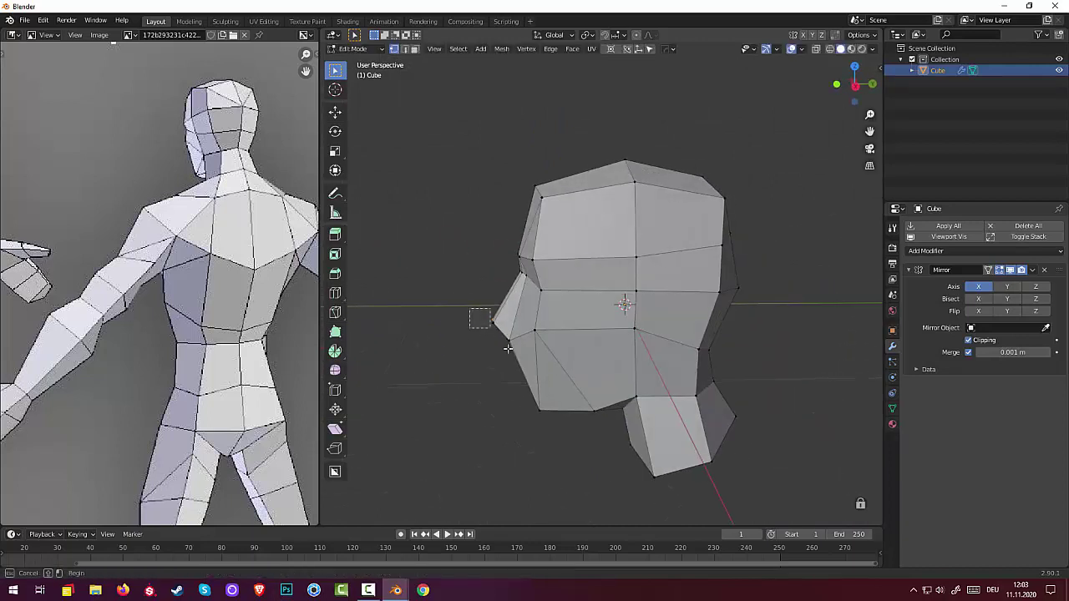
pyautogui.moveTo(464, 304); pyautogui.dragTo(511, 351)
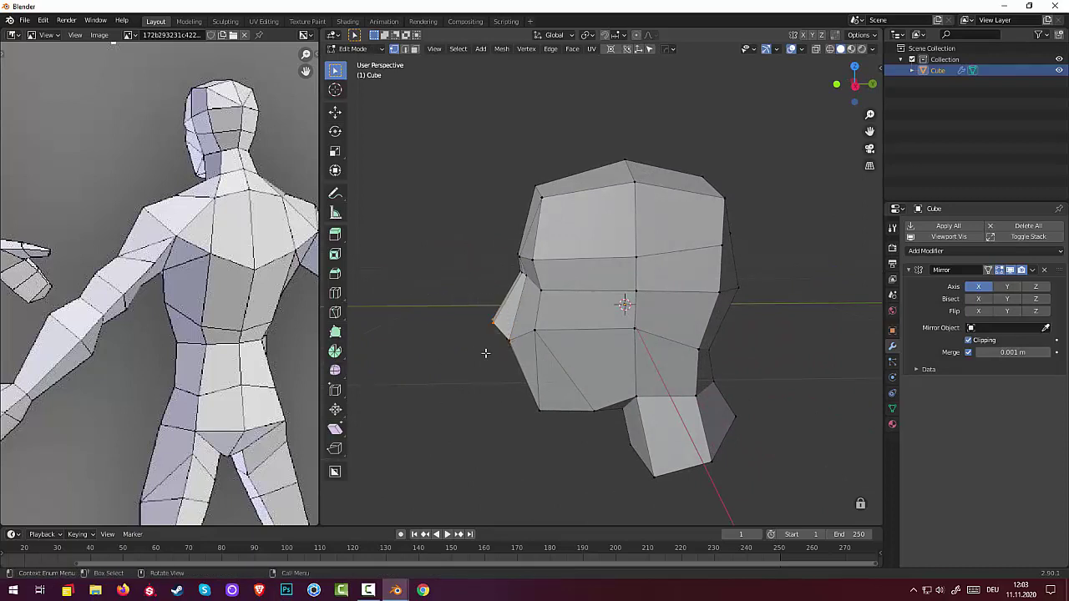
pyautogui.press('KP_3')
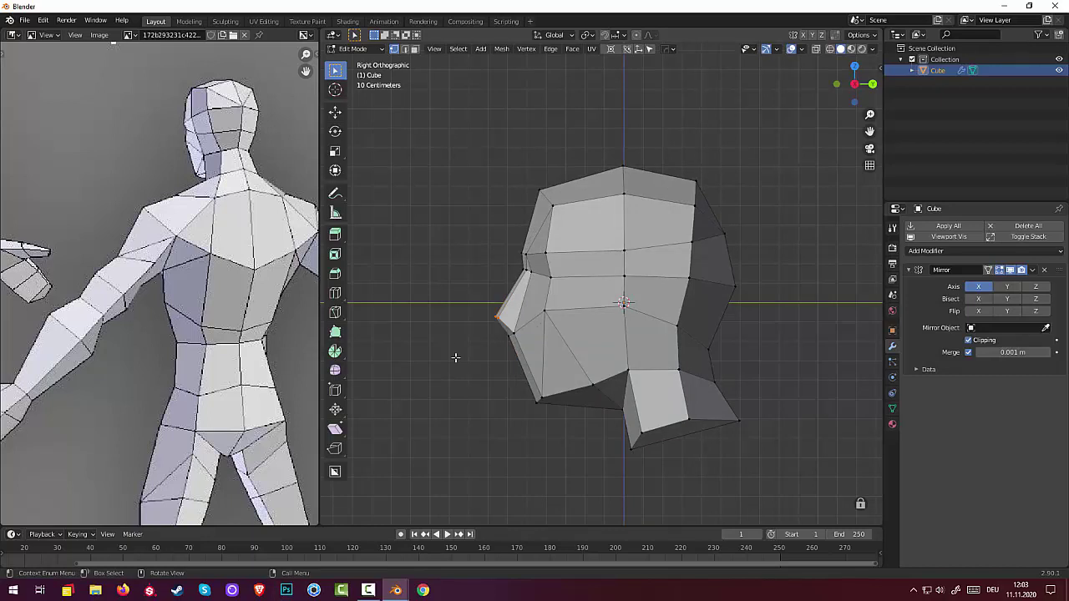
pyautogui.press('g')
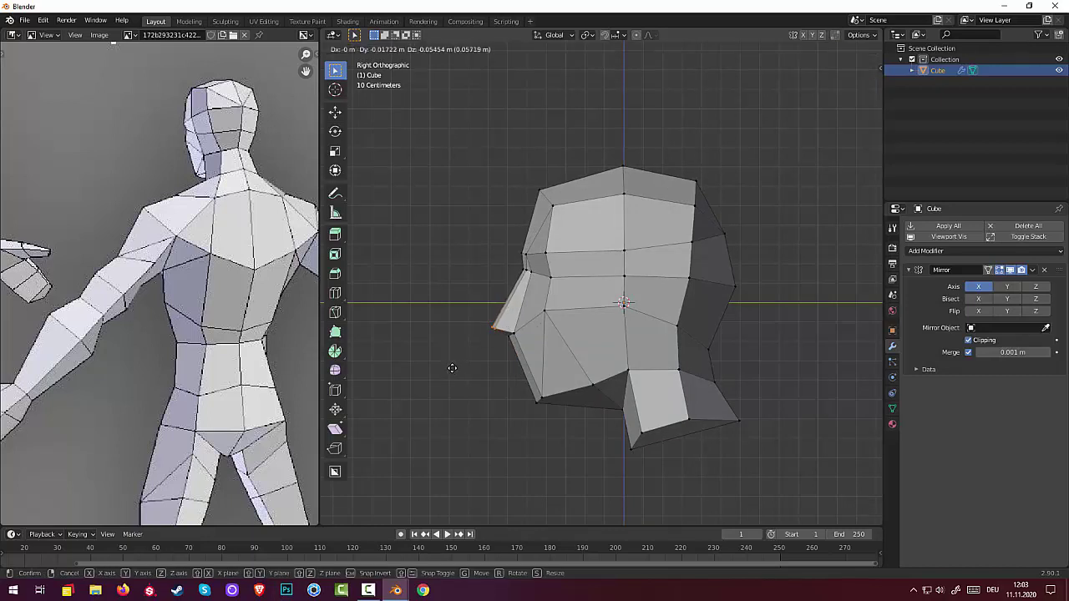
pyautogui.click(452, 367)
# Select the vertices where the nose's underside meets the face and move them back toward the head to deepen the nose base.
pyautogui.moveTo(452, 367); pyautogui.dragTo(579, 356, button='middle')
pyautogui.moveTo(548, 318); pyautogui.dragTo(556, 345)
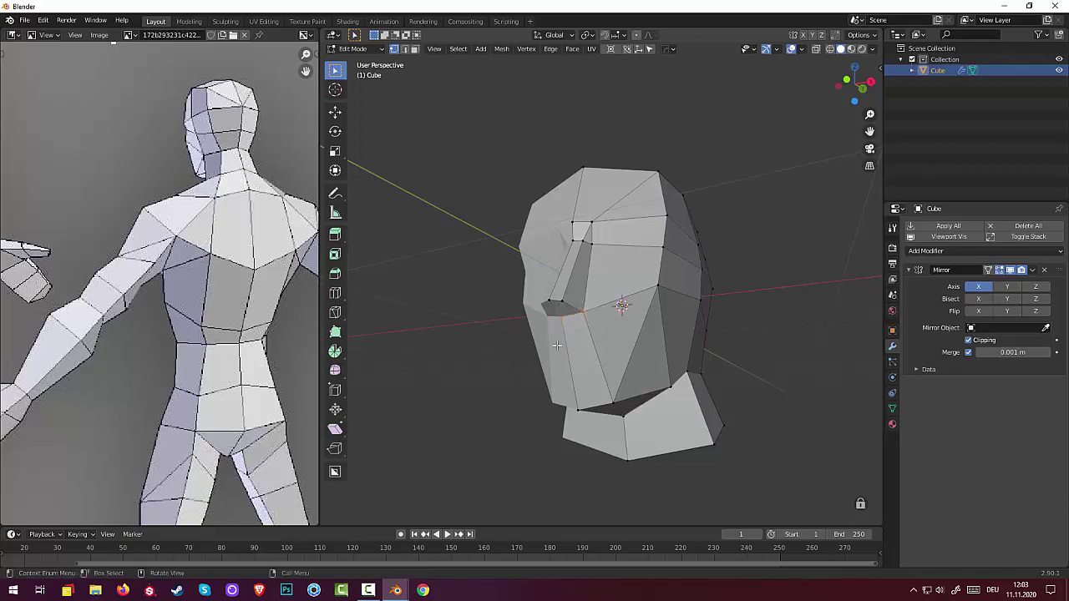
pyautogui.moveTo(557, 345); pyautogui.dragTo(491, 392, button='middle')
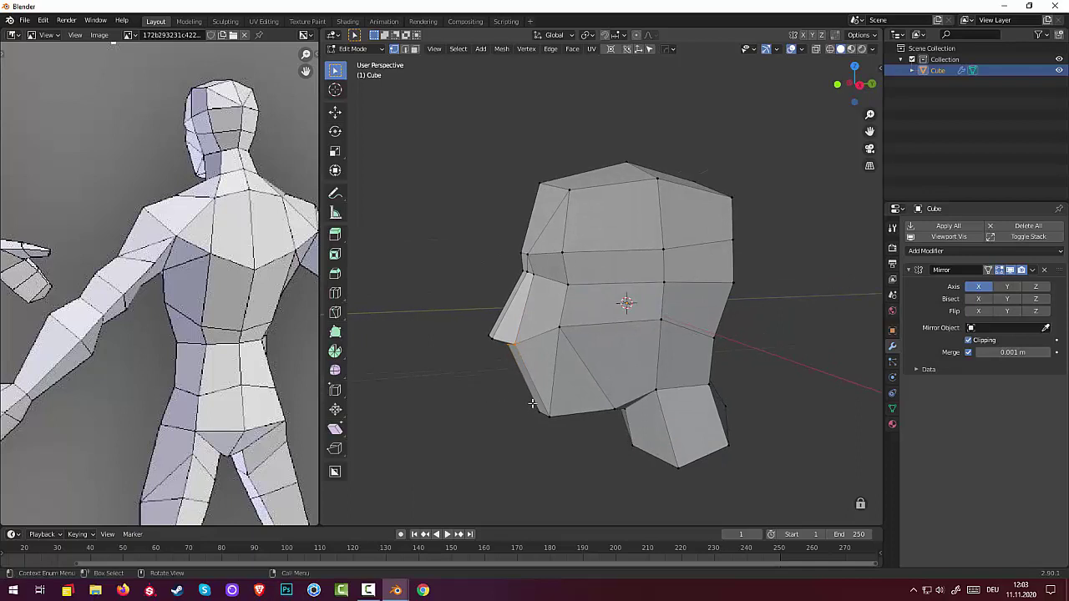
pyautogui.press('KP_3')
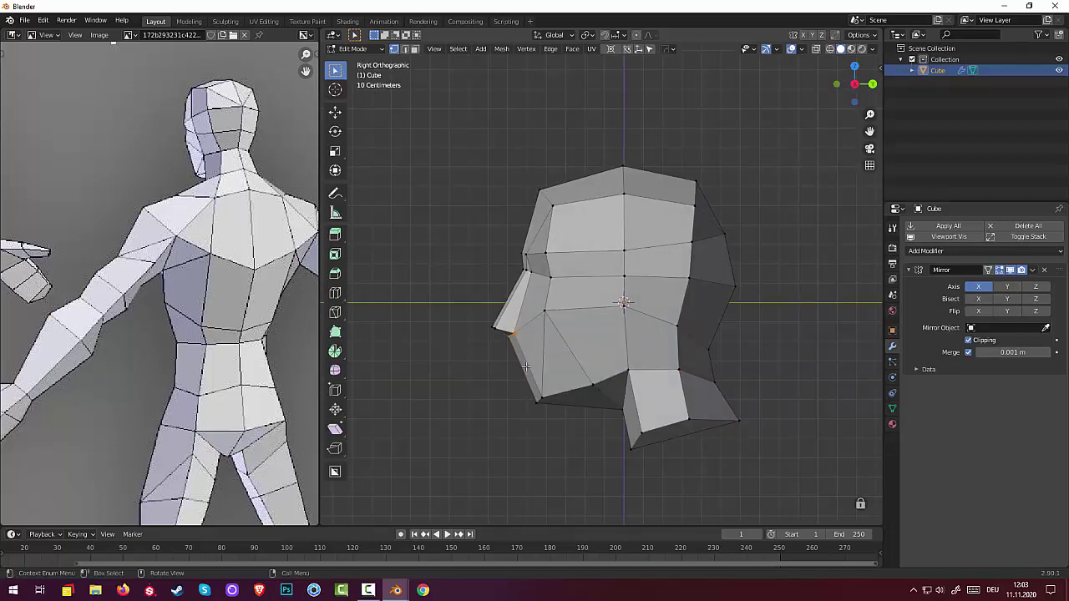
pyautogui.press('g')
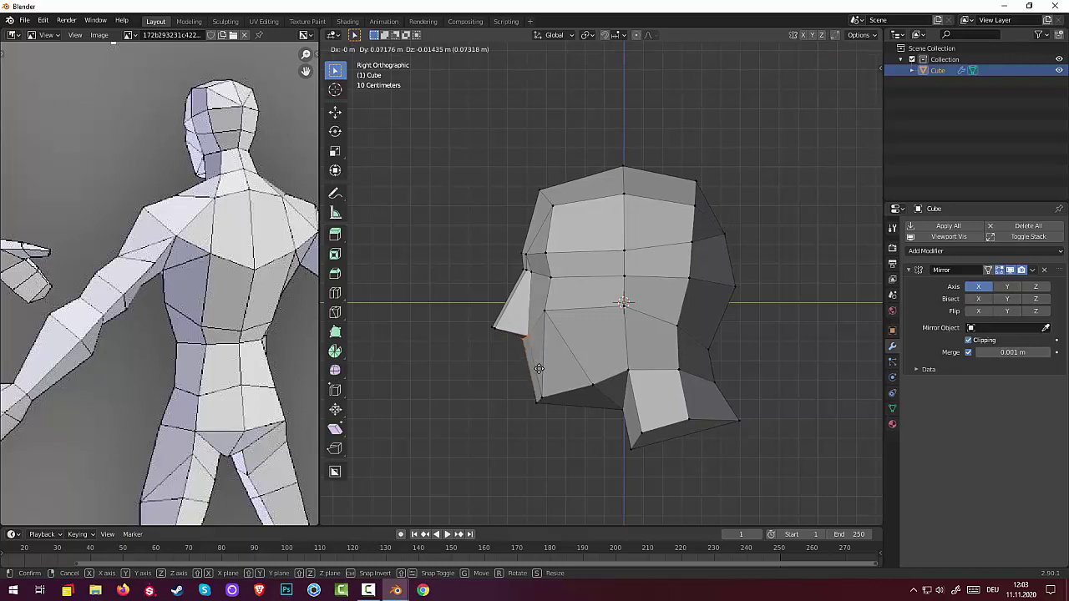
pyautogui.click(510, 349)
# Move the nose tip vertices slightly back and up, and nudge the nose bridge vertices to refine the profile.
pyautogui.click(491, 327)
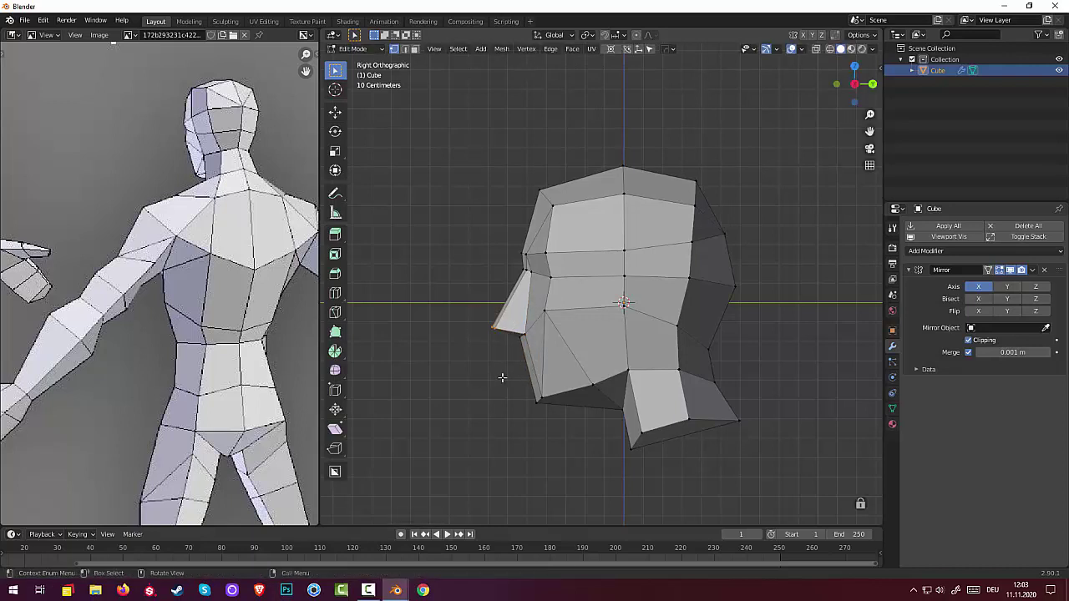
pyautogui.press('g')
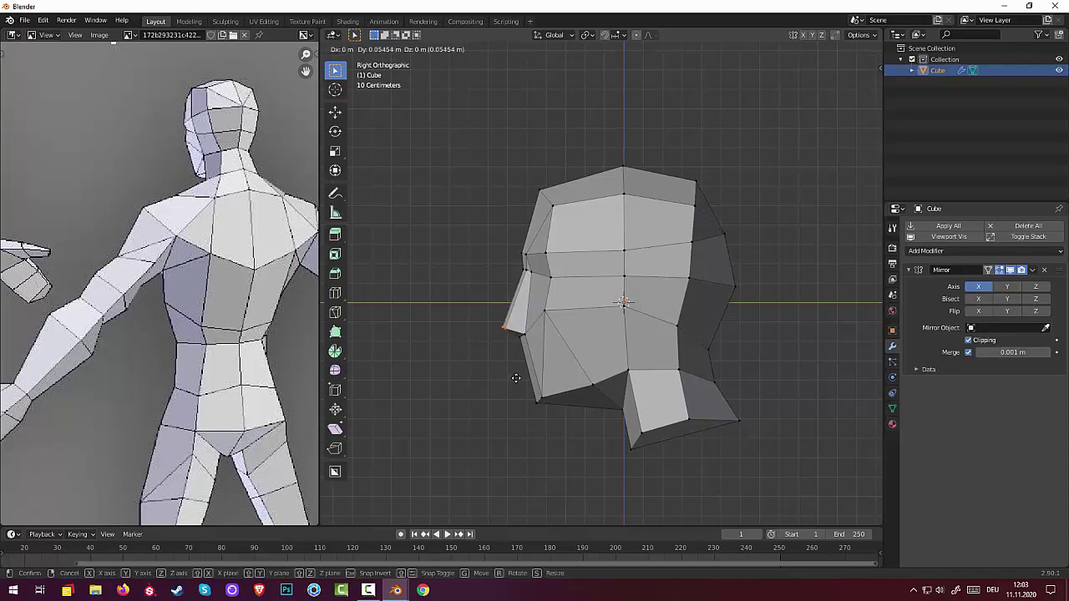
pyautogui.click(508, 371)
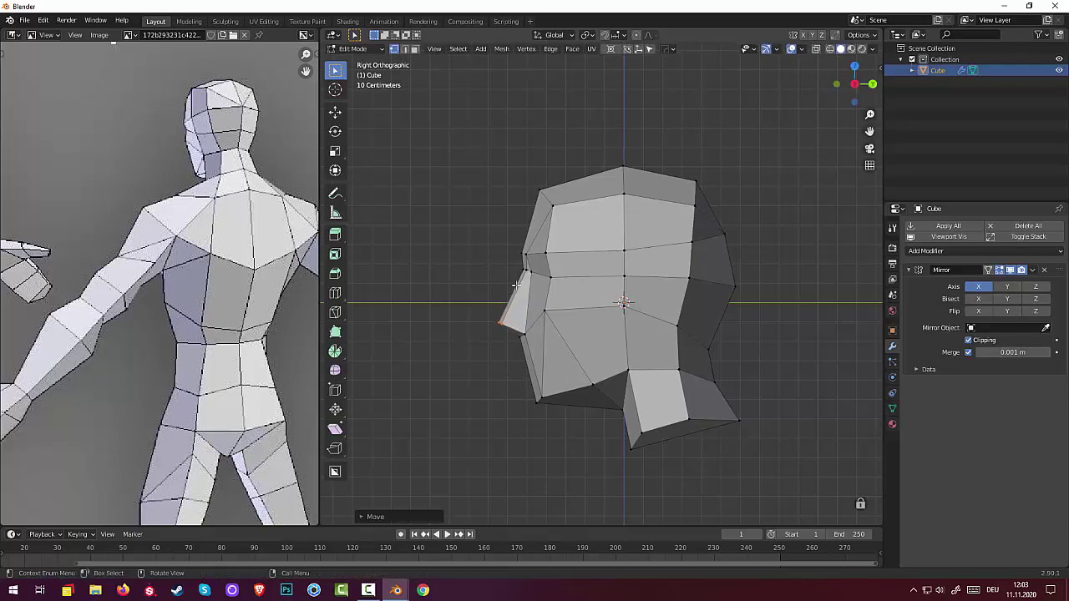
pyautogui.press('b')
pyautogui.moveTo(528, 285); pyautogui.dragTo(516, 261)
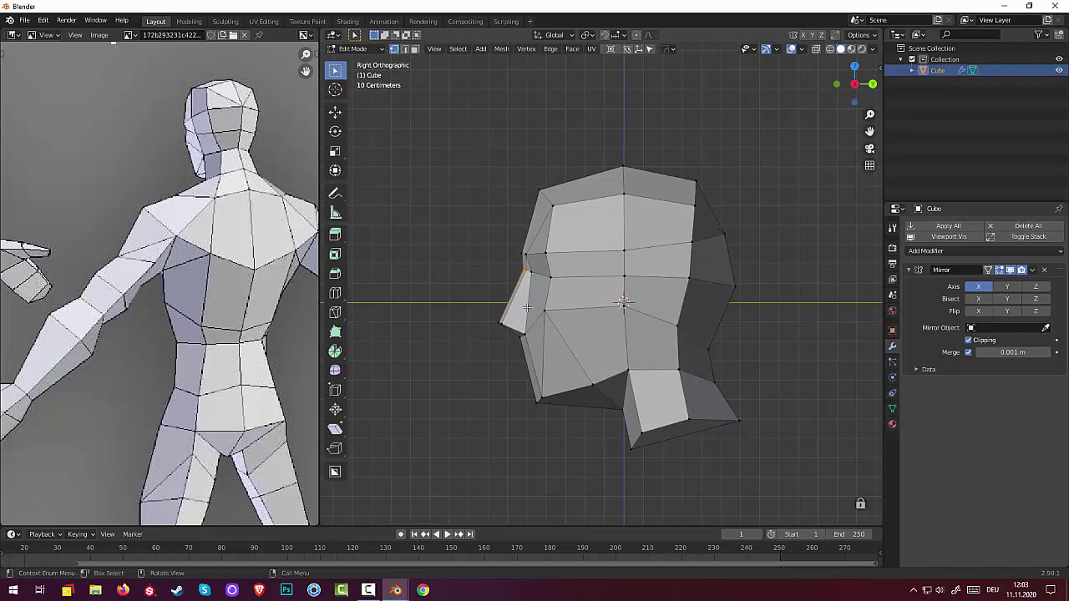
pyautogui.press('g')
pyautogui.click(528, 309)
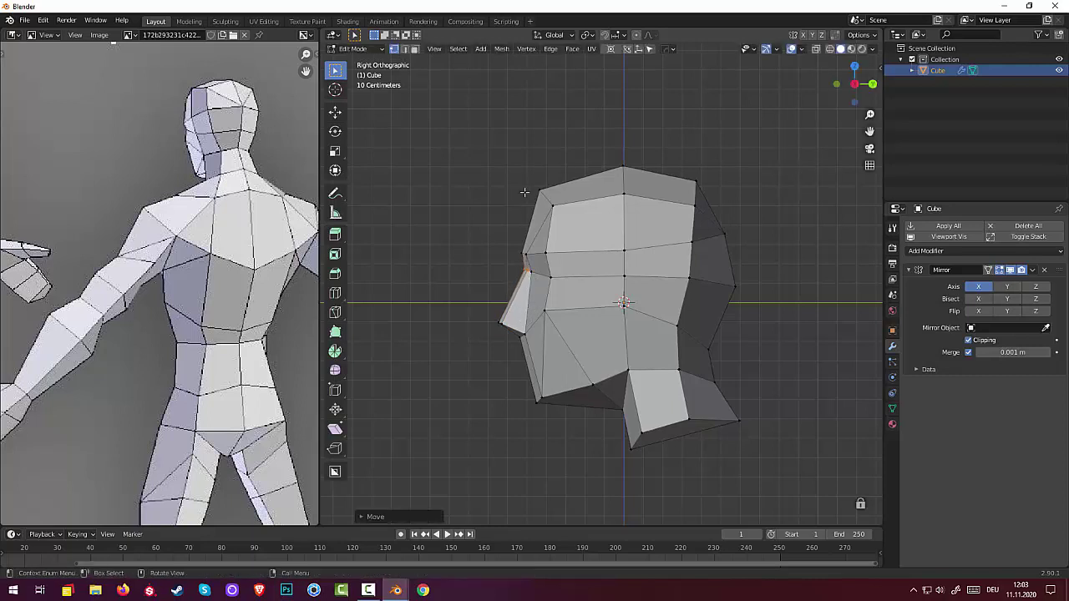
# Select the vertex at the top of the forehead and move it back about 0.03 m and down about 0.01 m.
pyautogui.press('b')
pyautogui.moveTo(533, 182); pyautogui.dragTo(553, 199)
pyautogui.press('g')
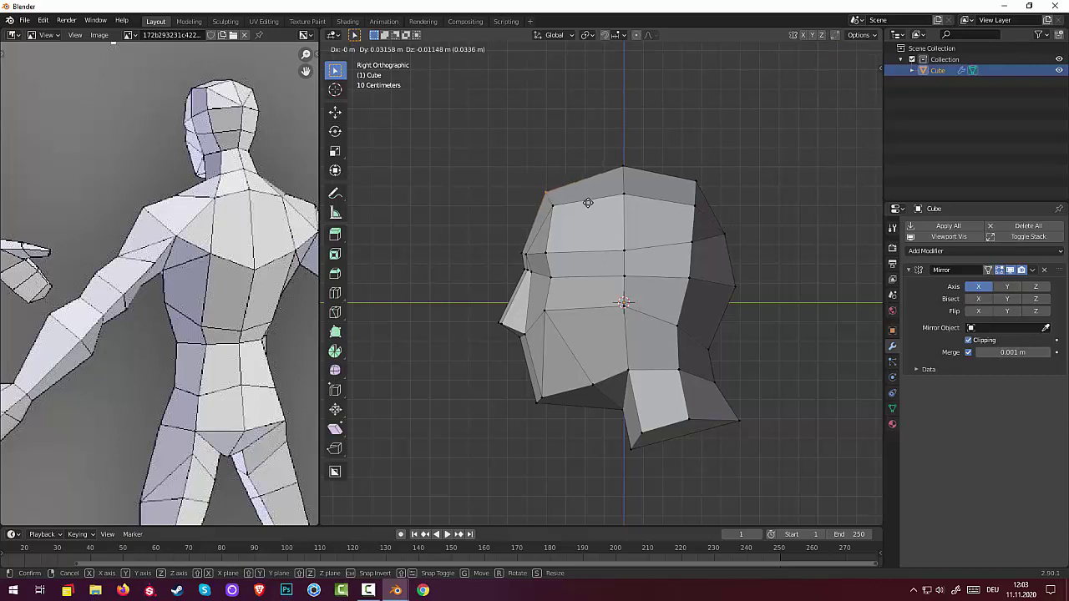
pyautogui.click(589, 205)
# Compare the head with the reference figure's front view and raise the side vertex of the chin to slope the jawline.
pyautogui.moveTo(642, 467); pyautogui.dragTo(800, 450, button='middle')
pyautogui.scroll(-4, 285, 381)
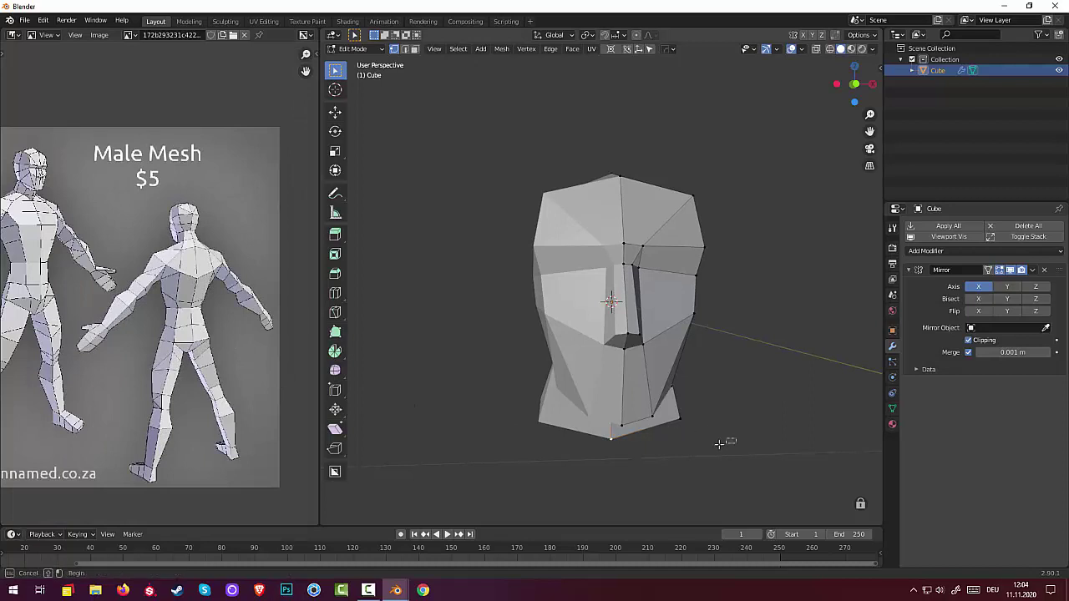
pyautogui.moveTo(724, 442)
pyautogui.mouseDown(button='middle')
pyautogui.moveTo(756, 423)
pyautogui.moveTo(704, 437)
pyautogui.mouseUp(button='middle')
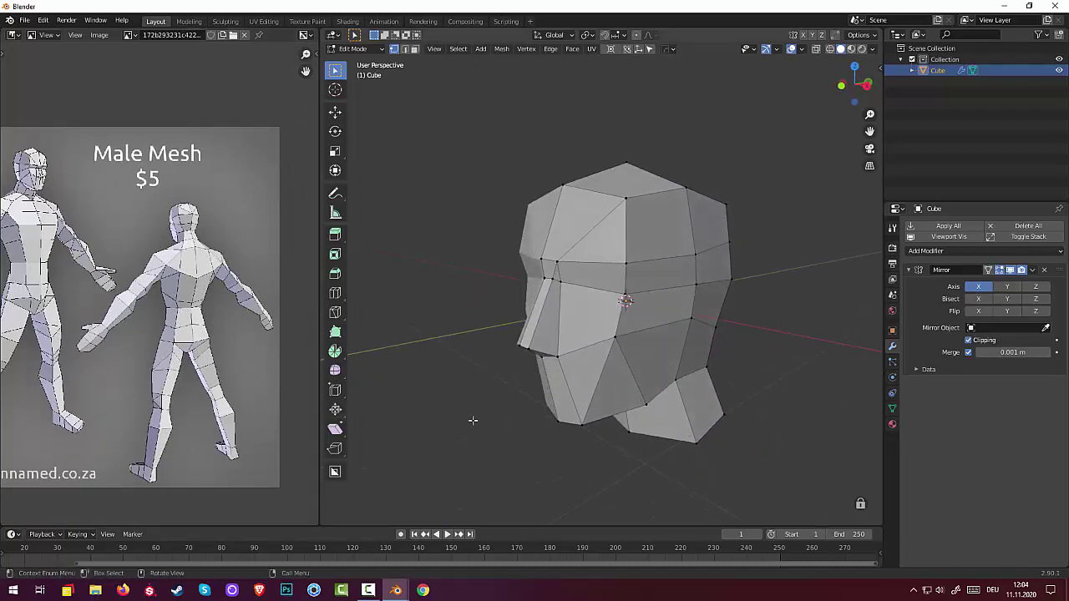
pyautogui.moveTo(459, 394); pyautogui.dragTo(585, 381, button='middle')
pyautogui.scroll(8, 51, 230)
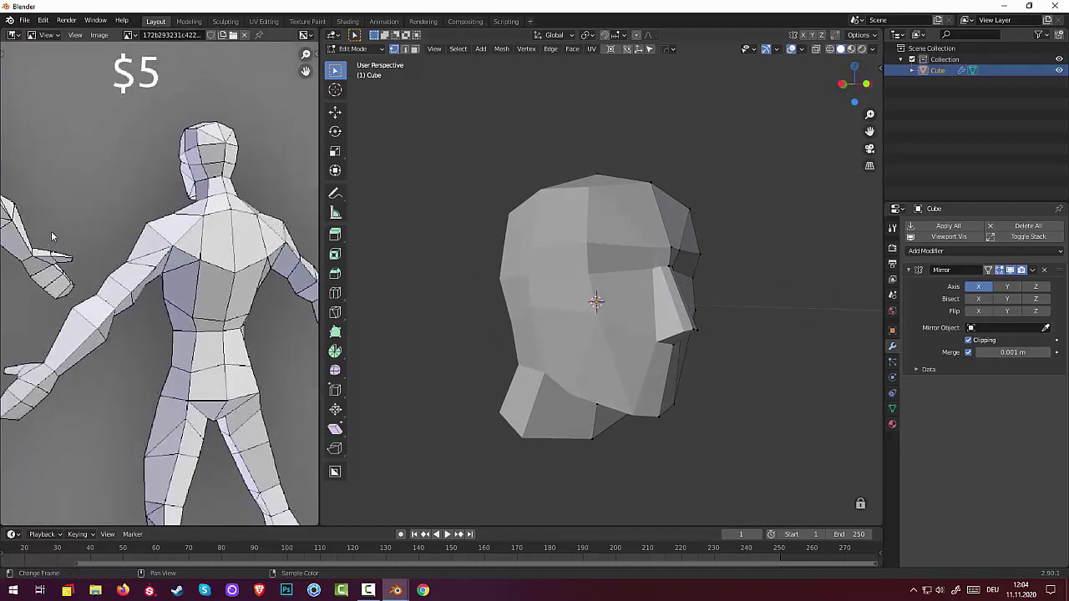
pyautogui.scroll(-6, 308, 431)
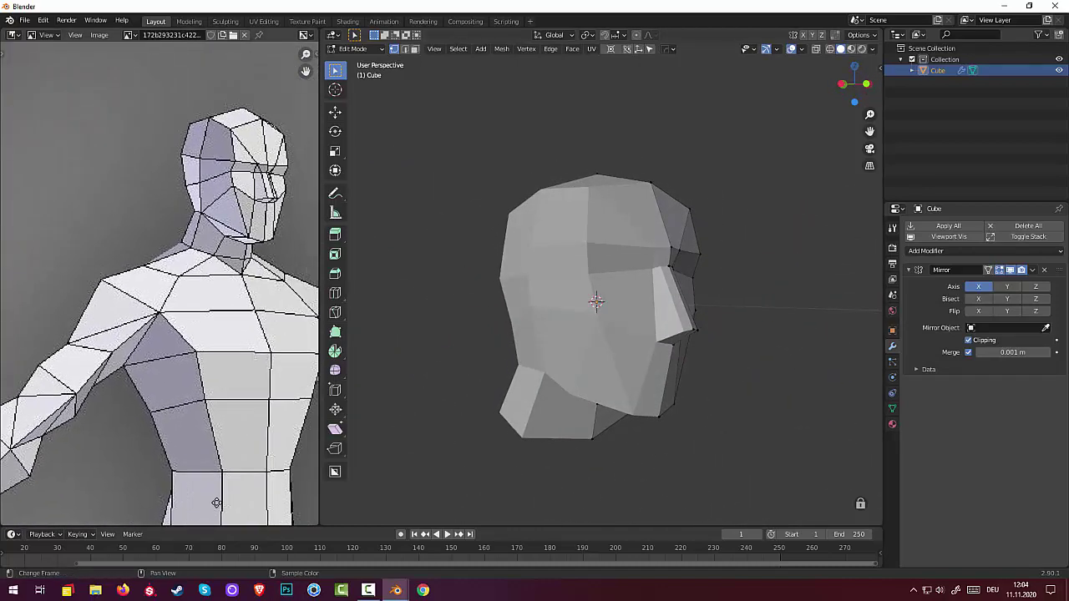
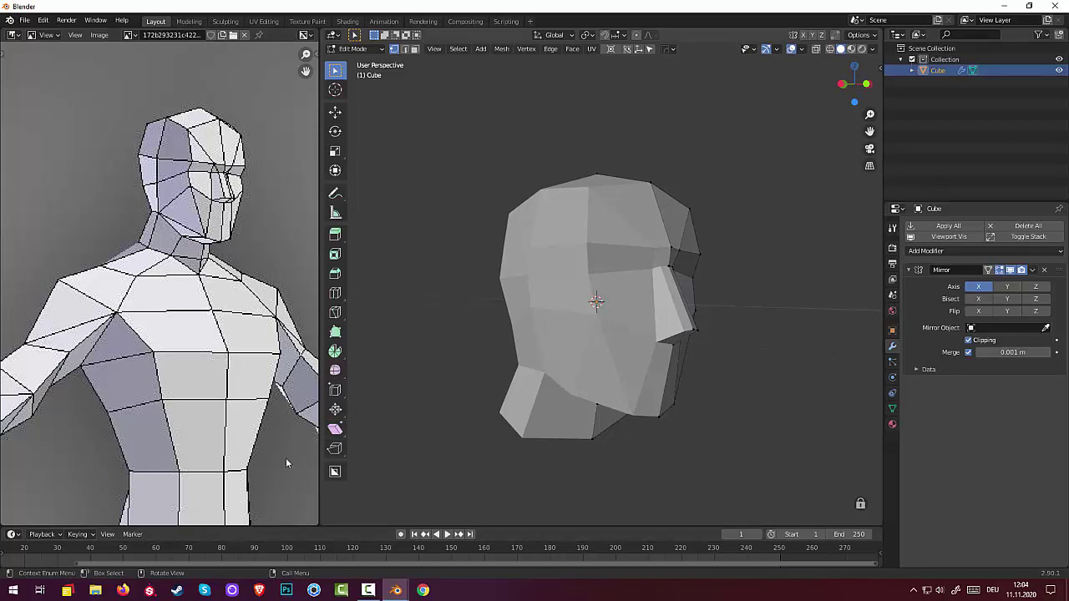
pyautogui.click(405, 49)
pyautogui.keyDown('shift'); pyautogui.click(393, 49); pyautogui.keyUp('shift')
pyautogui.moveTo(659, 439); pyautogui.dragTo(601, 404, button='middle')
pyautogui.click(584, 425)
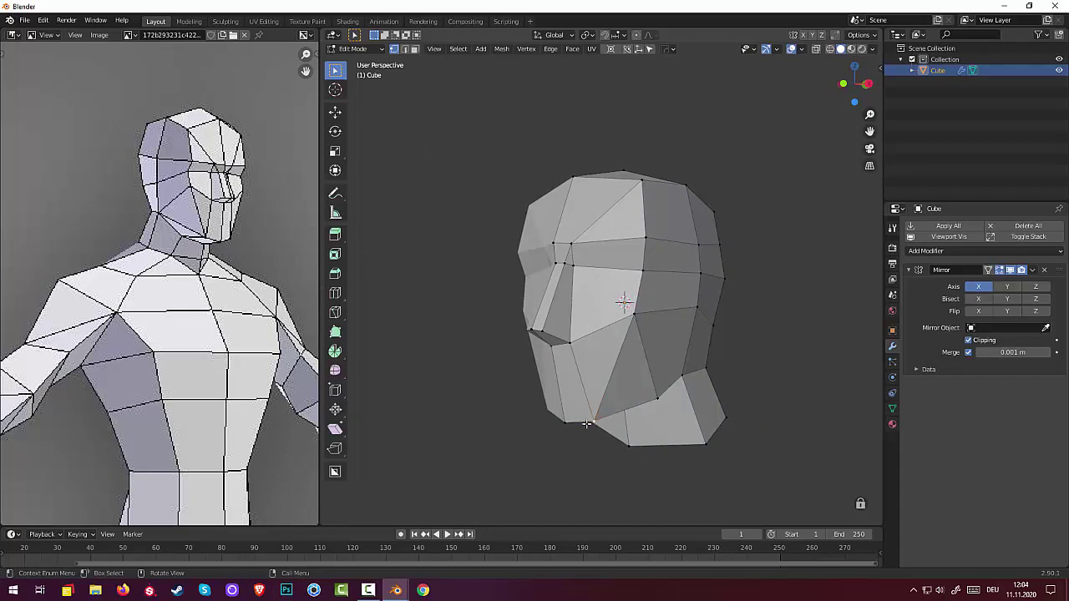
pyautogui.press('g')
pyautogui.click(561, 420)
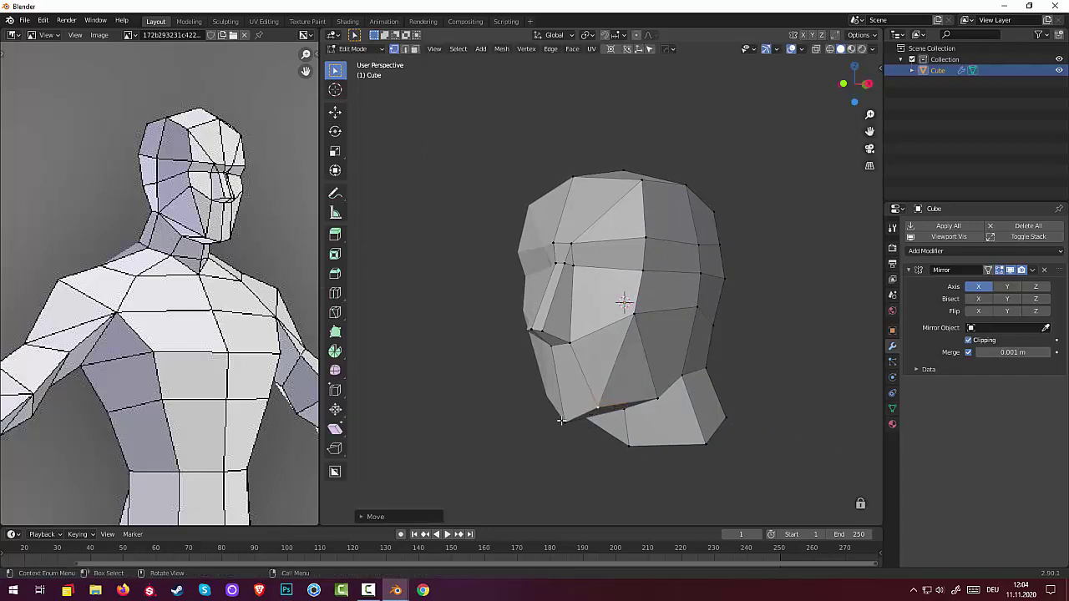
# Adjust the front corner vertex of the chin slightly and raise the side chin vertex by about 0.002 m.
pyautogui.click(561, 421)
pyautogui.press('g')
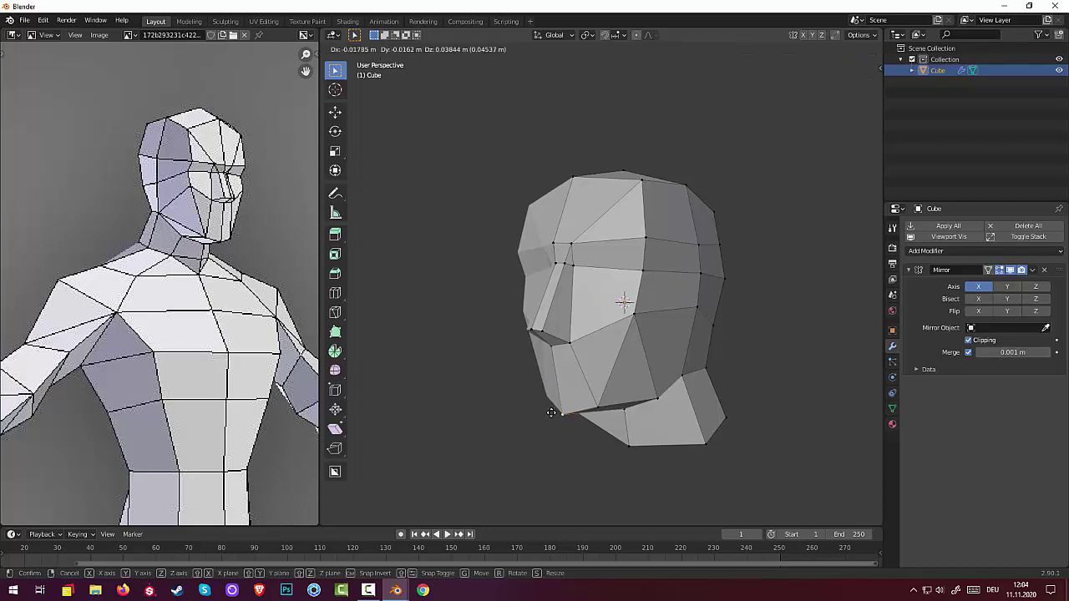
pyautogui.click(552, 421)
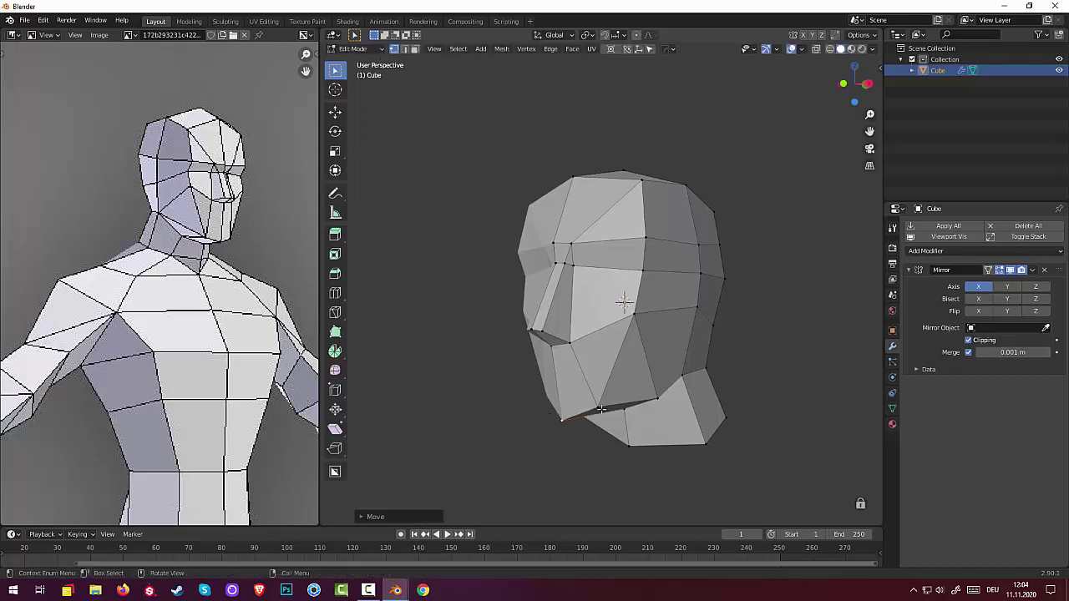
pyautogui.press('g')
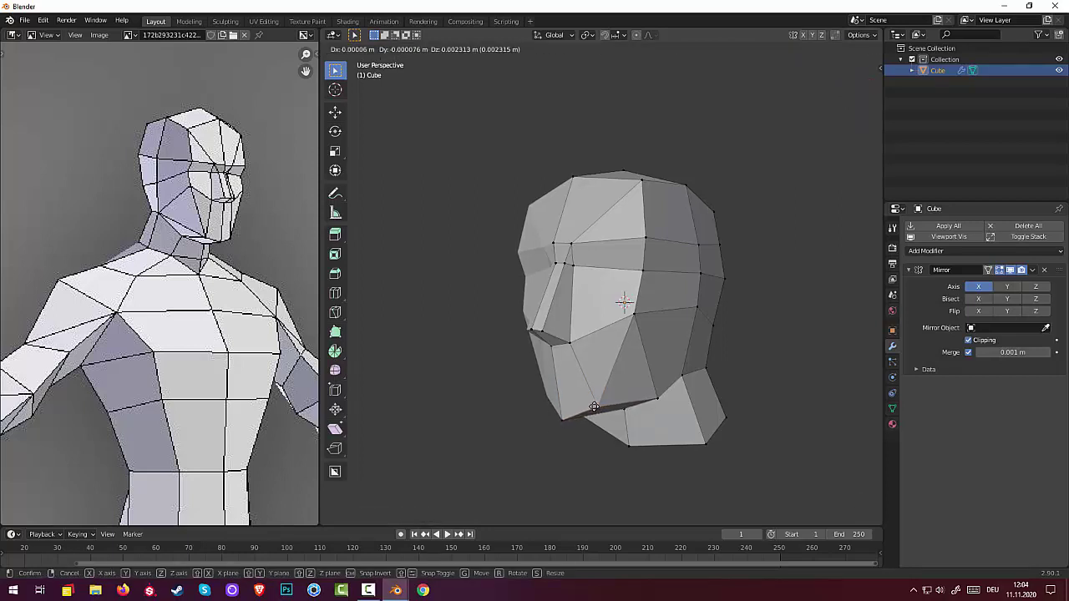
pyautogui.click(593, 407)
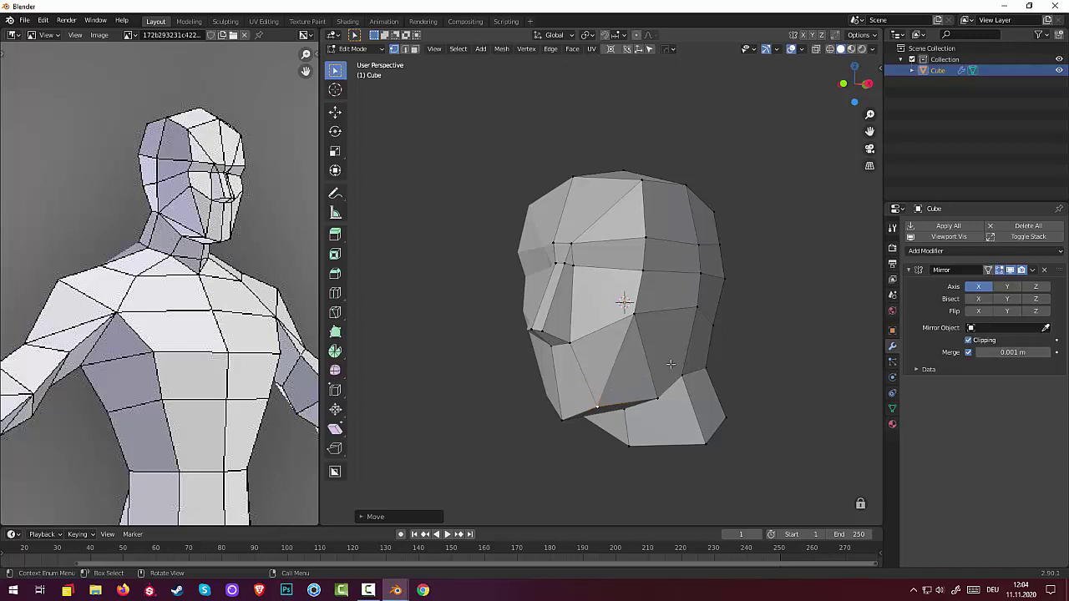
# Merge the rear jaw vertex into the adjacent vertex where the jaw meets the neck.
pyautogui.keyDown('shift'); pyautogui.click(657, 399); pyautogui.keyUp('shift')
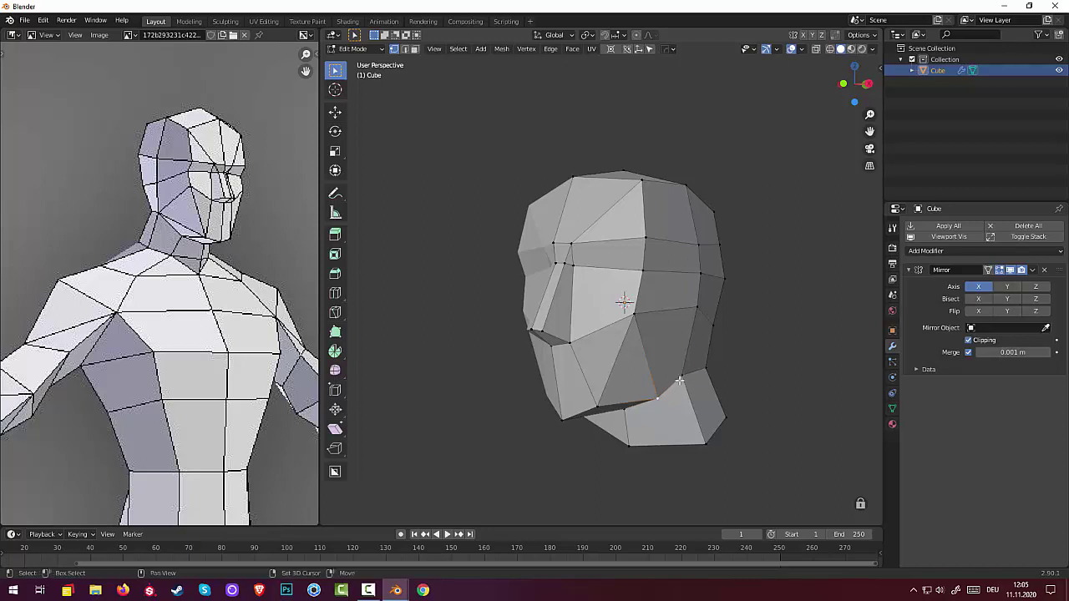
pyautogui.keyDown('shift'); pyautogui.click(680, 380); pyautogui.keyUp('shift')
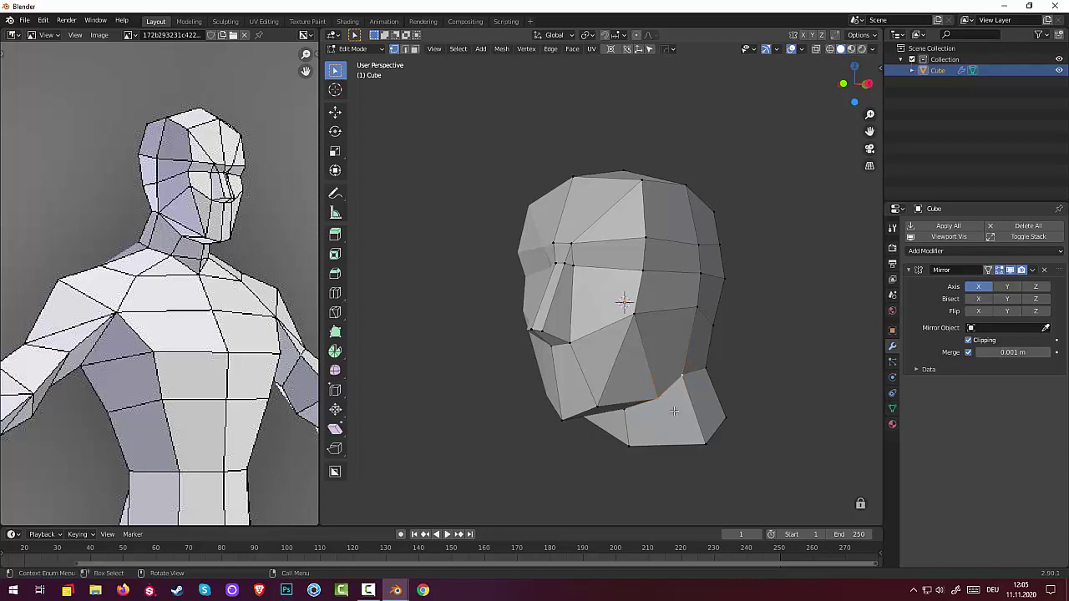
pyautogui.press('m')
pyautogui.click(674, 412)
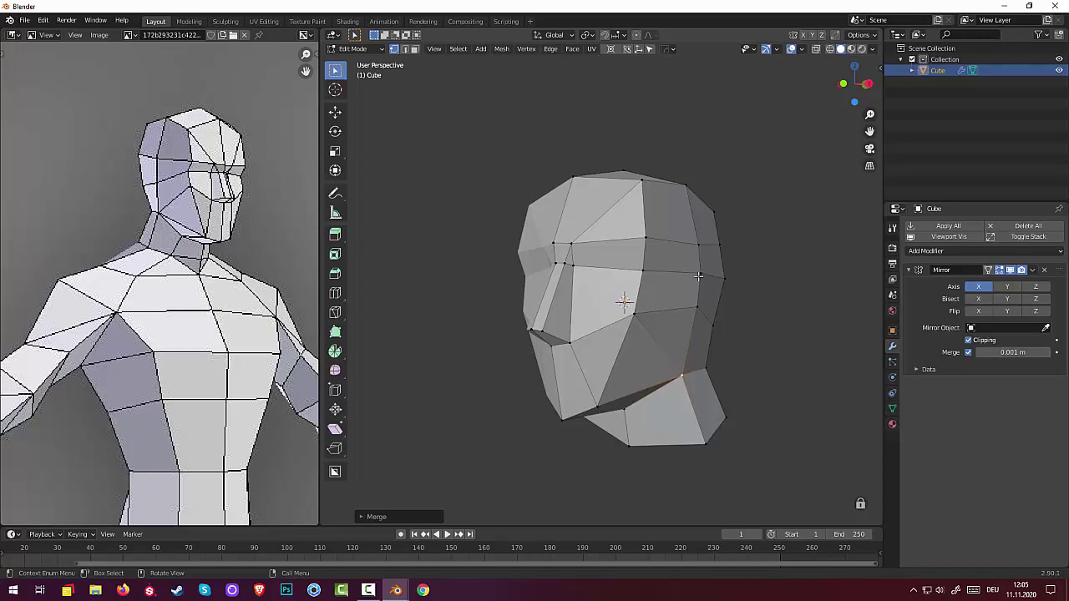
# Merge the side vertex above the jaw and neck junction into the junction vertex using At Last.
pyautogui.click(695, 305)
pyautogui.keyDown('shift'); pyautogui.click(677, 372); pyautogui.keyUp('shift')
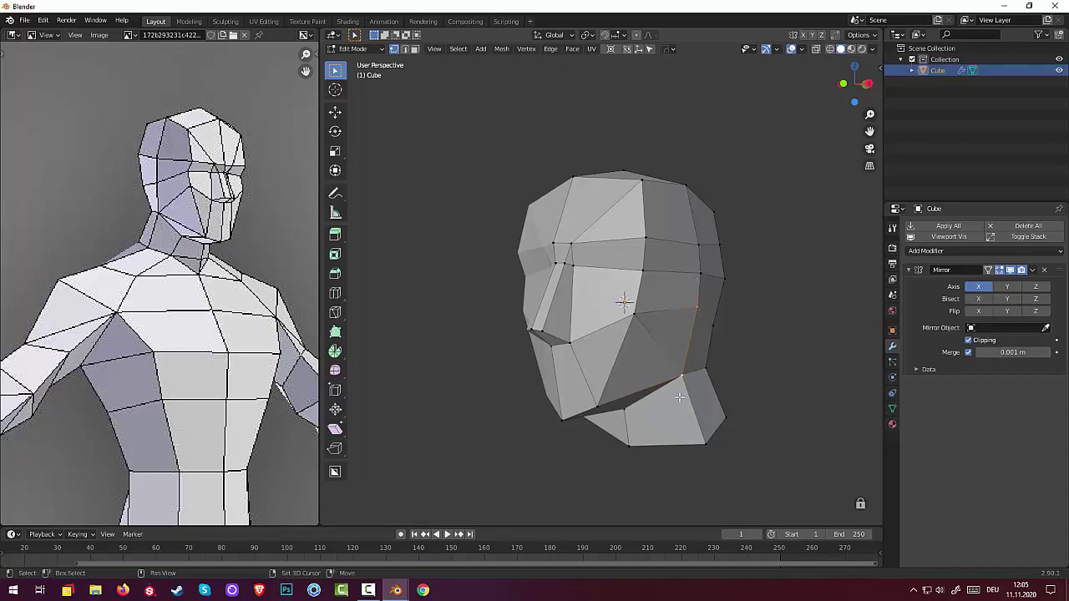
pyautogui.press('m')
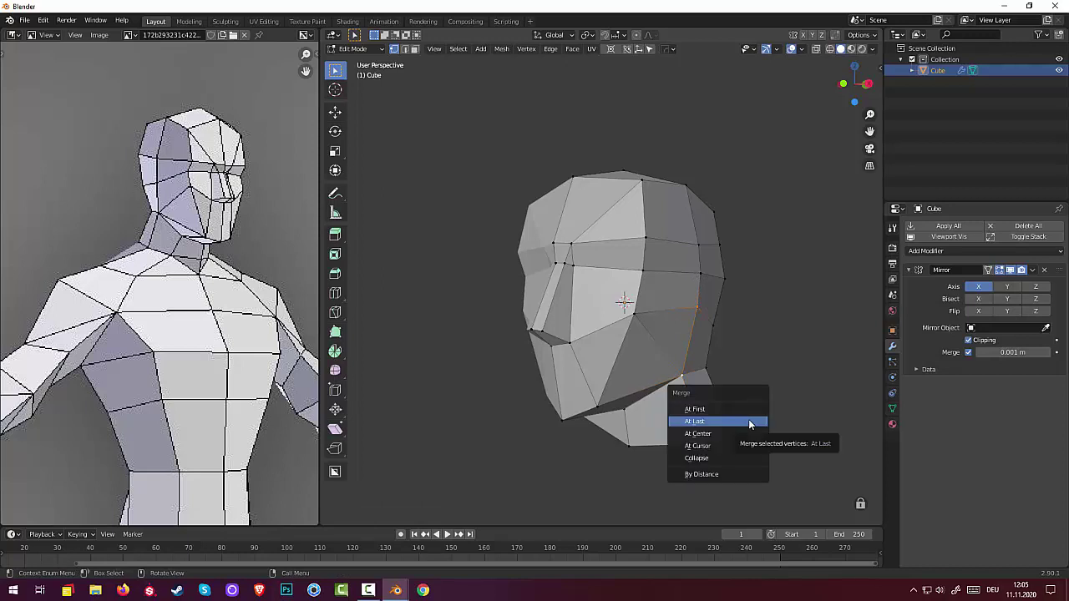
pyautogui.click(749, 422)
# Select the side vertex above the merged jaw corner and move it down about 0.07 m and forward about 0.03 m.
pyautogui.moveTo(747, 424)
pyautogui.mouseDown(button='middle')
pyautogui.moveTo(708, 419)
pyautogui.moveTo(745, 410)
pyautogui.moveTo(751, 426)
pyautogui.mouseUp(button='middle')
pyautogui.keyDown('shift'); pyautogui.click(701, 280); pyautogui.keyUp('shift')
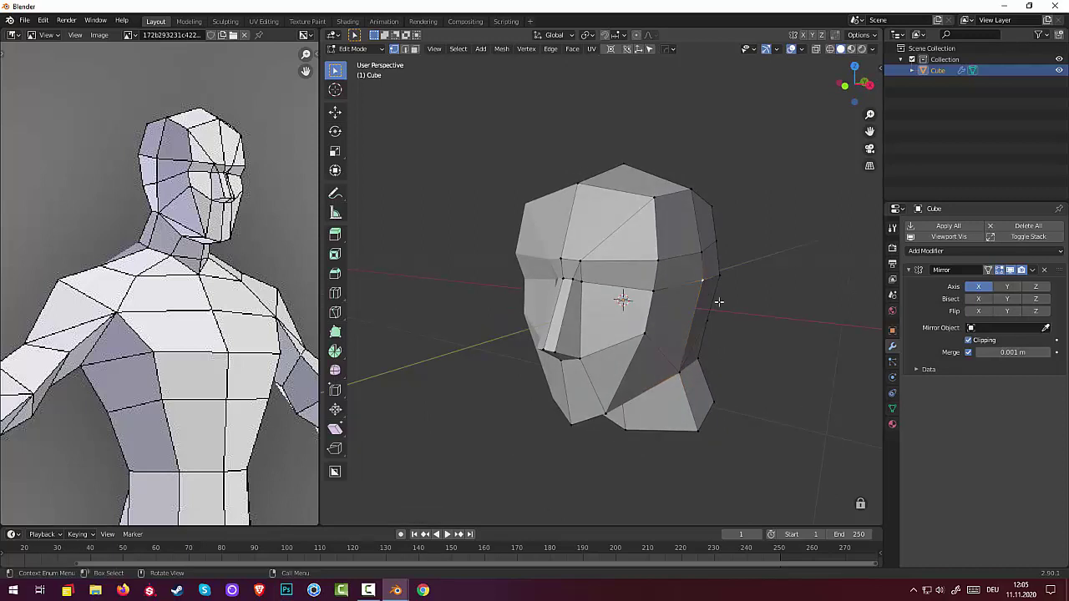
pyautogui.press('m')
pyautogui.press('g')
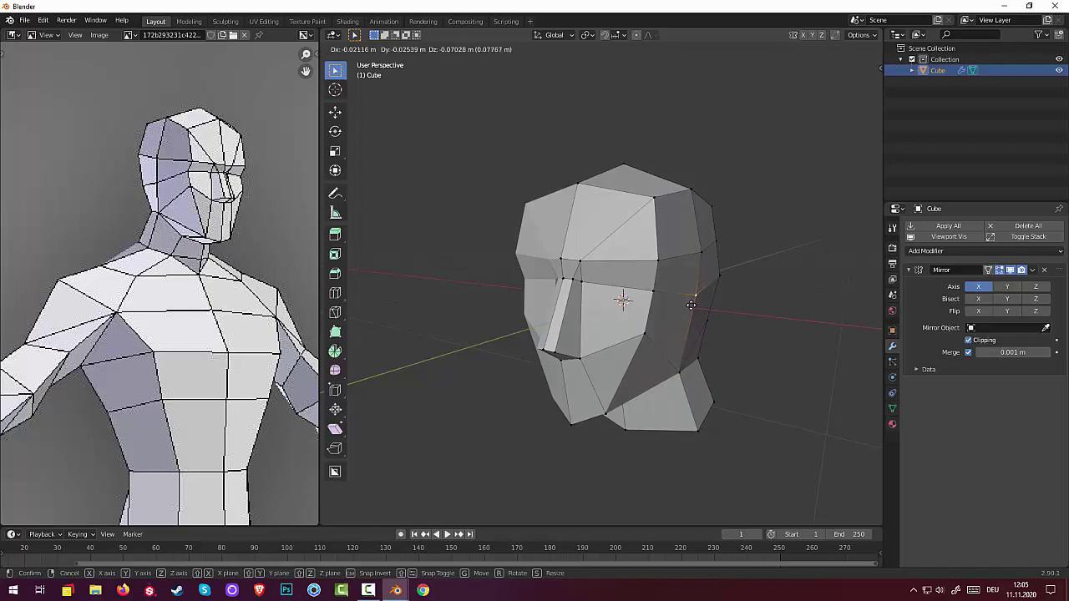
pyautogui.click(690, 305)
# Select the upper rear side vertex of the head and move it forward about 0.06 m to round the skull.
pyautogui.moveTo(757, 347); pyautogui.dragTo(744, 275, button='middle')
pyautogui.click(729, 234)
pyautogui.press('g')
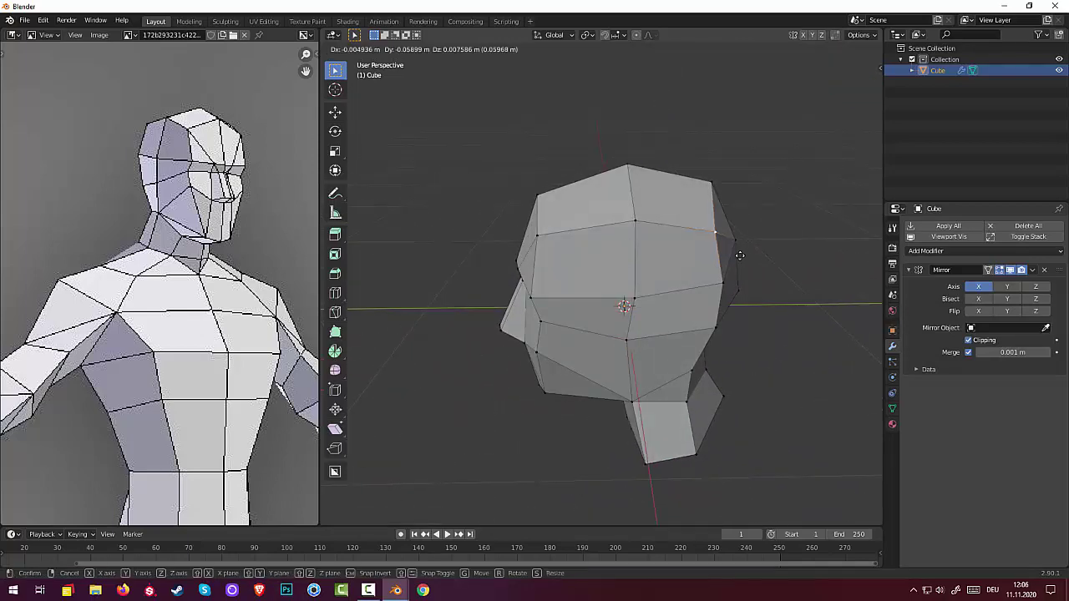
pyautogui.click(737, 254)
pyautogui.moveTo(750, 253)
pyautogui.mouseDown(button='middle')
pyautogui.moveTo(578, 278)
pyautogui.moveTo(502, 256)
pyautogui.moveTo(754, 252)
pyautogui.mouseUp(button='middle')
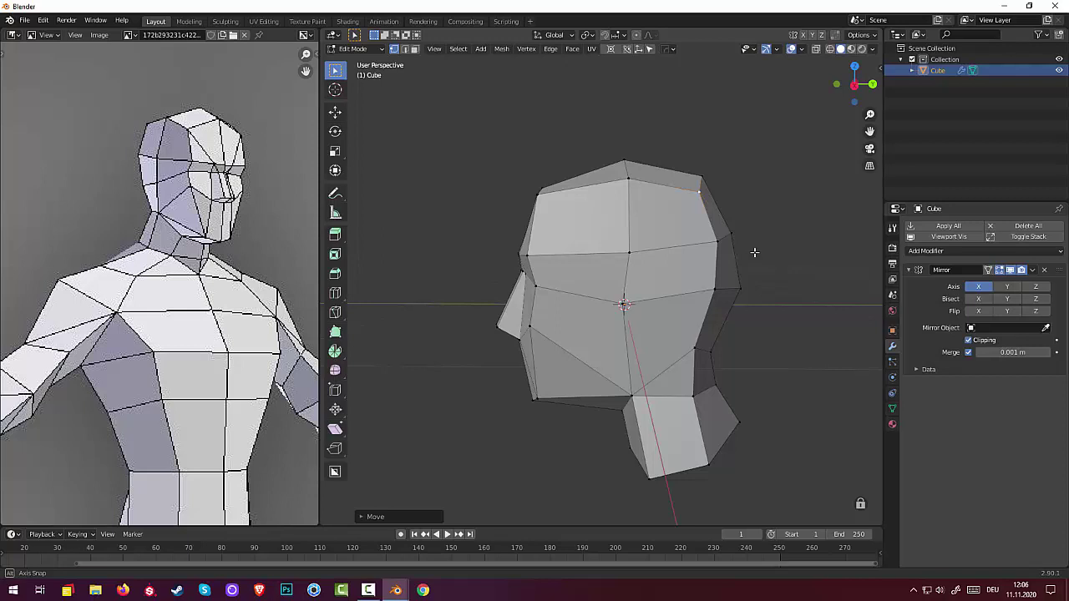
pyautogui.moveTo(721, 410); pyautogui.dragTo(731, 388, button='middle')
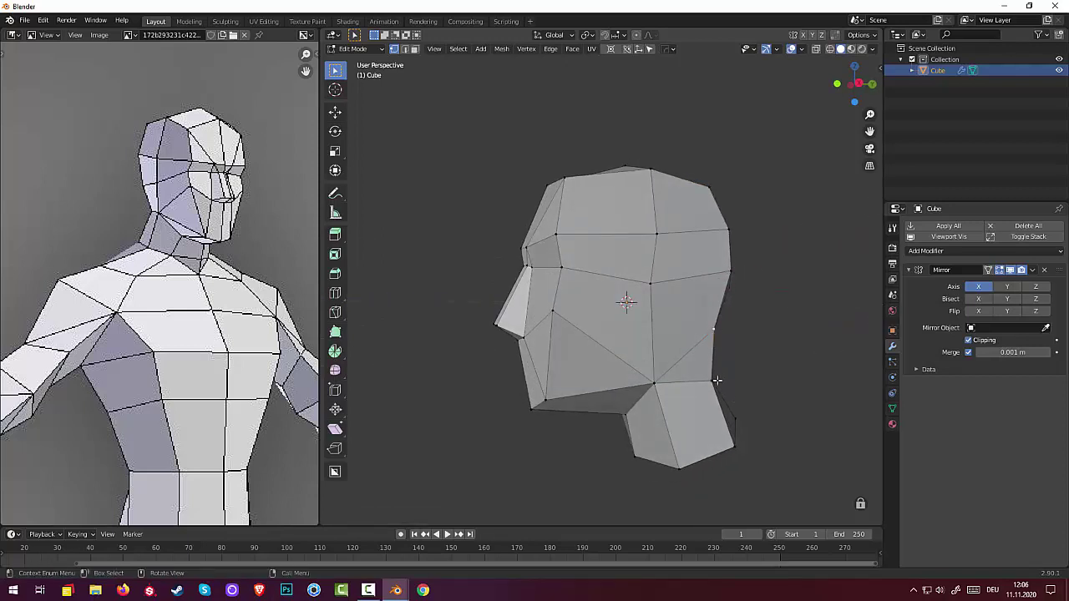
# Merge the rear side vertex above the neck into the neck-top vertex below it using At Last.
pyautogui.click(714, 331)
pyautogui.press('m')
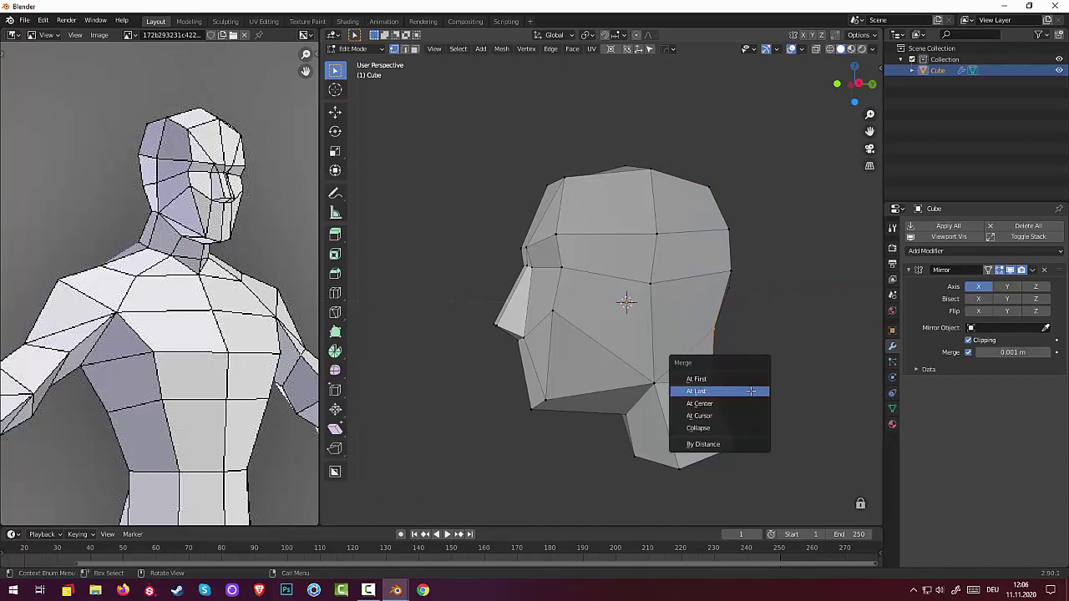
pyautogui.click(751, 393)
# Move the rear side vertex at ear height down about 0.1 m and inward about 0.08 m.
pyautogui.moveTo(748, 390); pyautogui.dragTo(711, 360, button='middle')
pyautogui.click(715, 282)
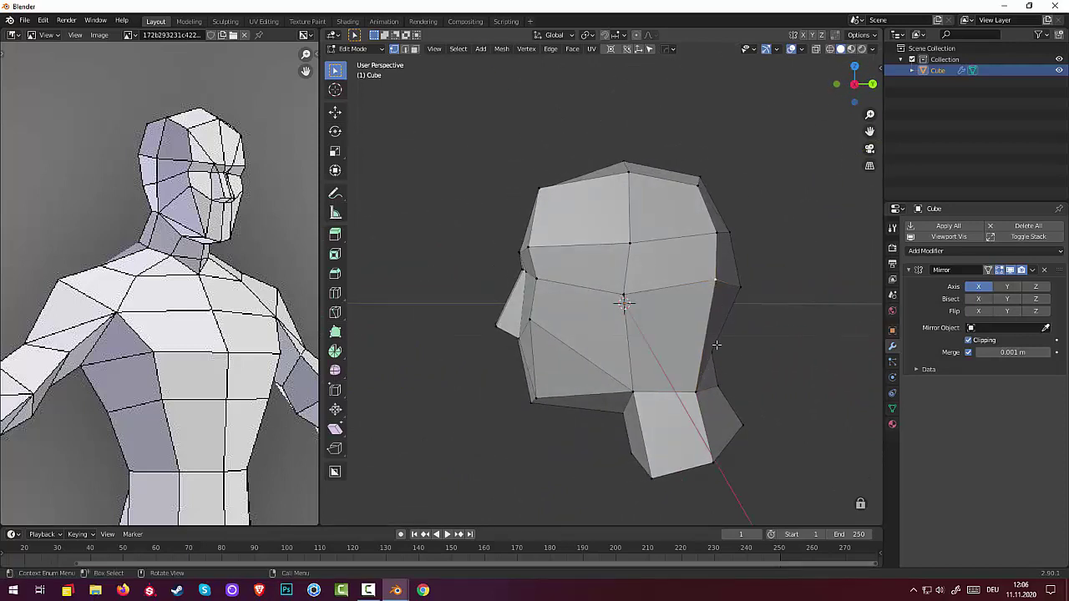
pyautogui.press('g')
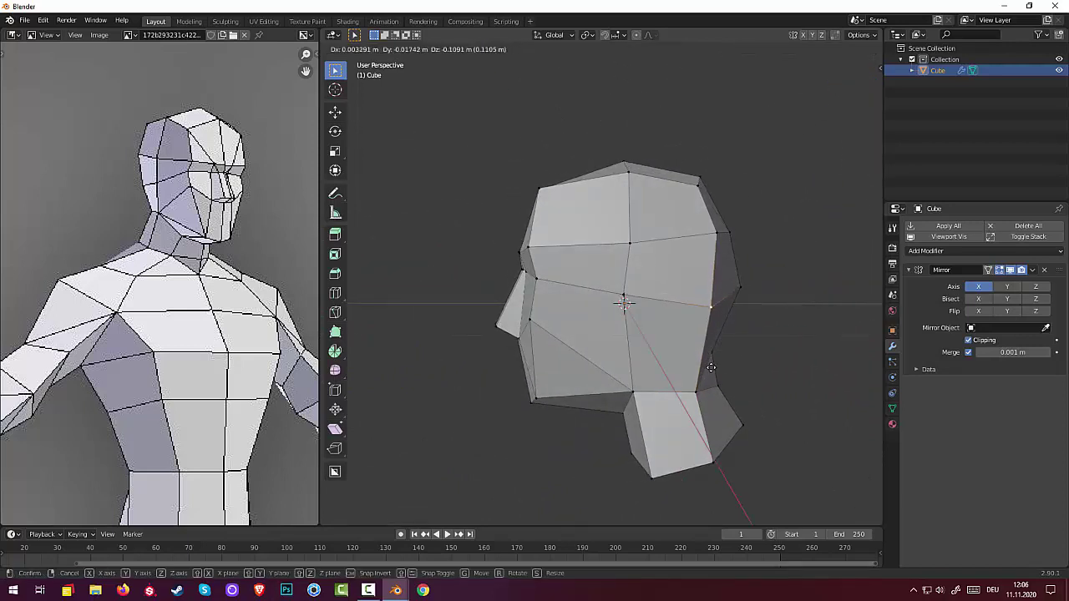
pyautogui.click(711, 360)
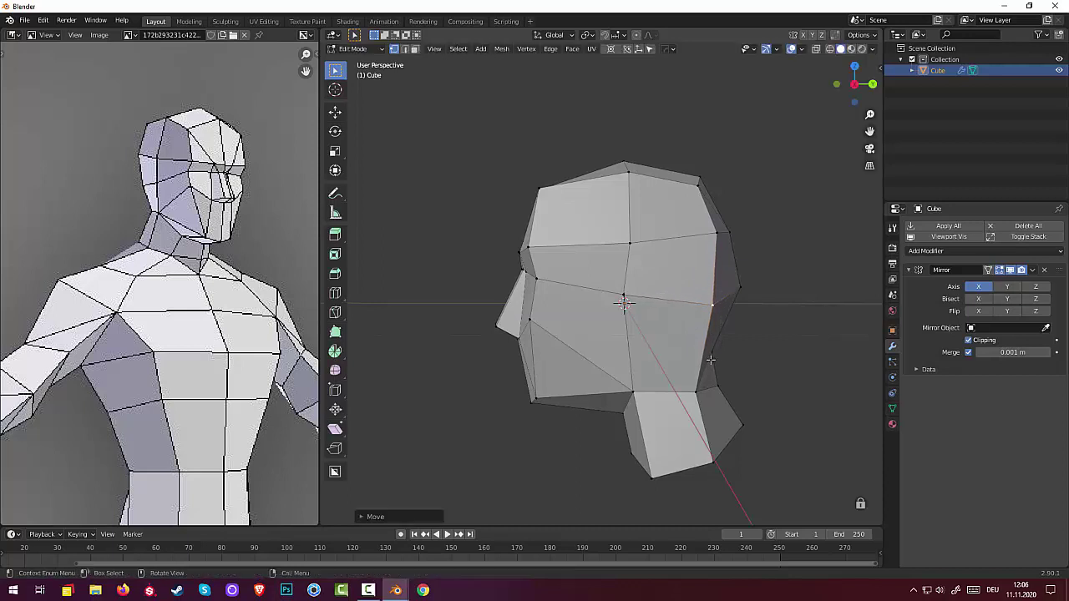
pyautogui.moveTo(730, 365); pyautogui.dragTo(569, 395, button='middle')
pyautogui.click(585, 380)
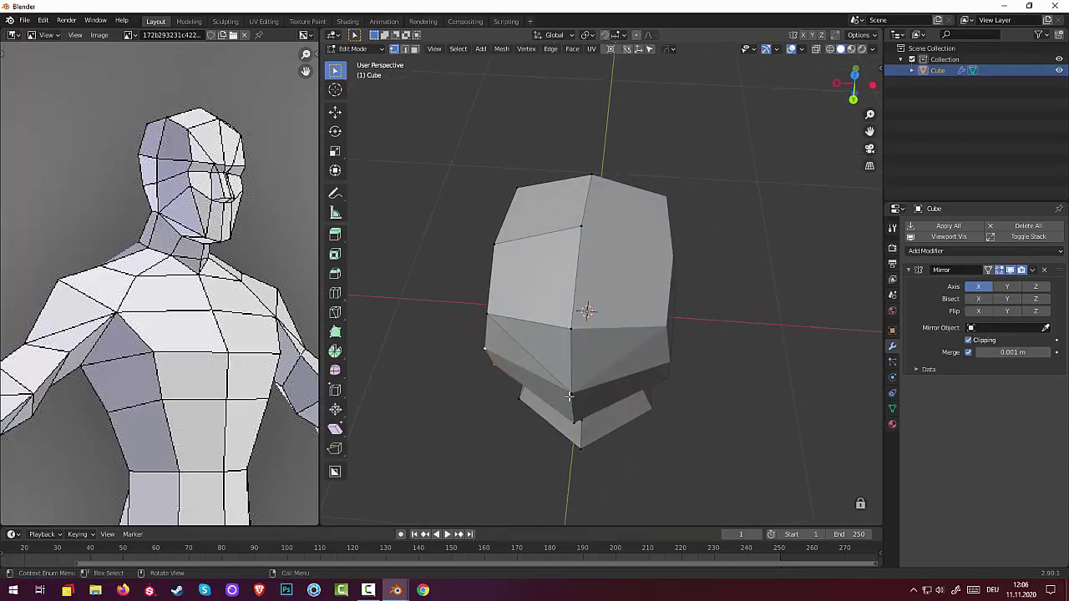
pyautogui.press('g')
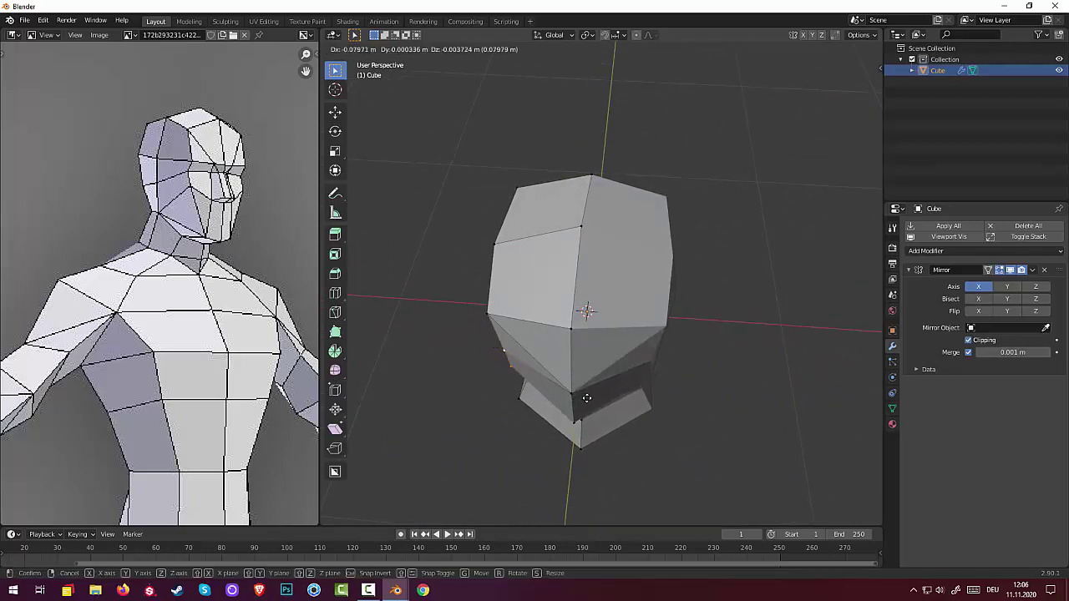
pyautogui.click(584, 399)
# Move the two rear side vertices of the skull slightly forward and up, and shift the neck-top vertex below them forward.
pyautogui.moveTo(584, 398); pyautogui.dragTo(749, 299, button='middle')
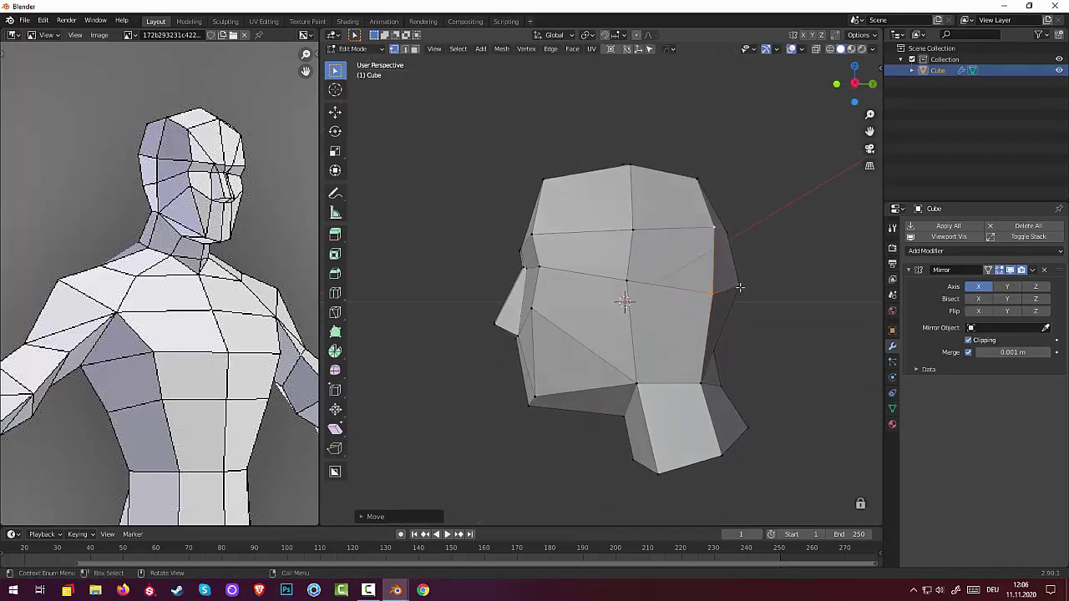
pyautogui.press('g')
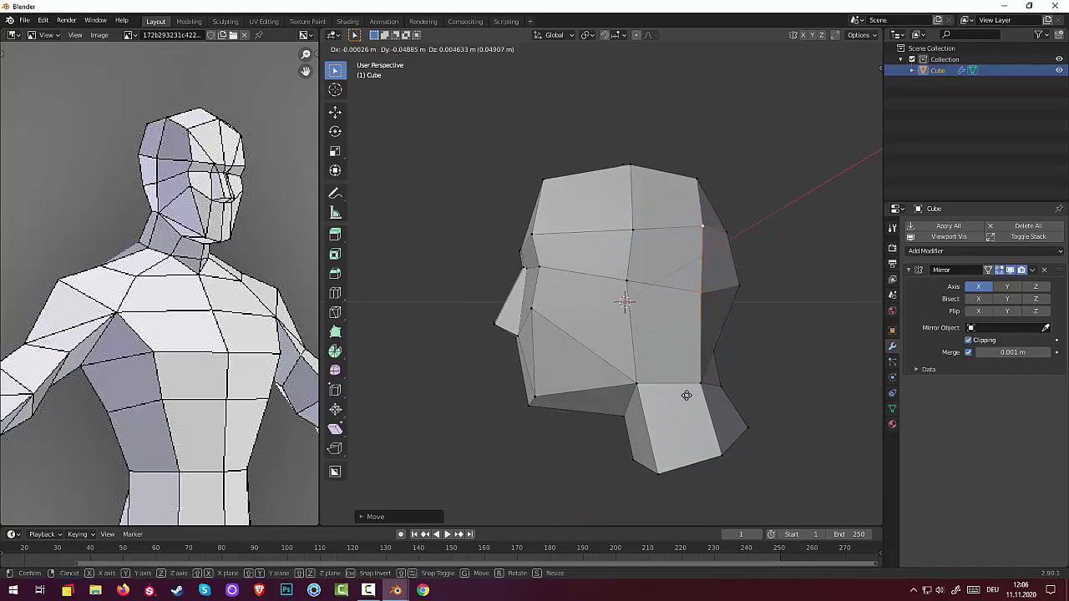
pyautogui.click(702, 381)
pyautogui.click(702, 382)
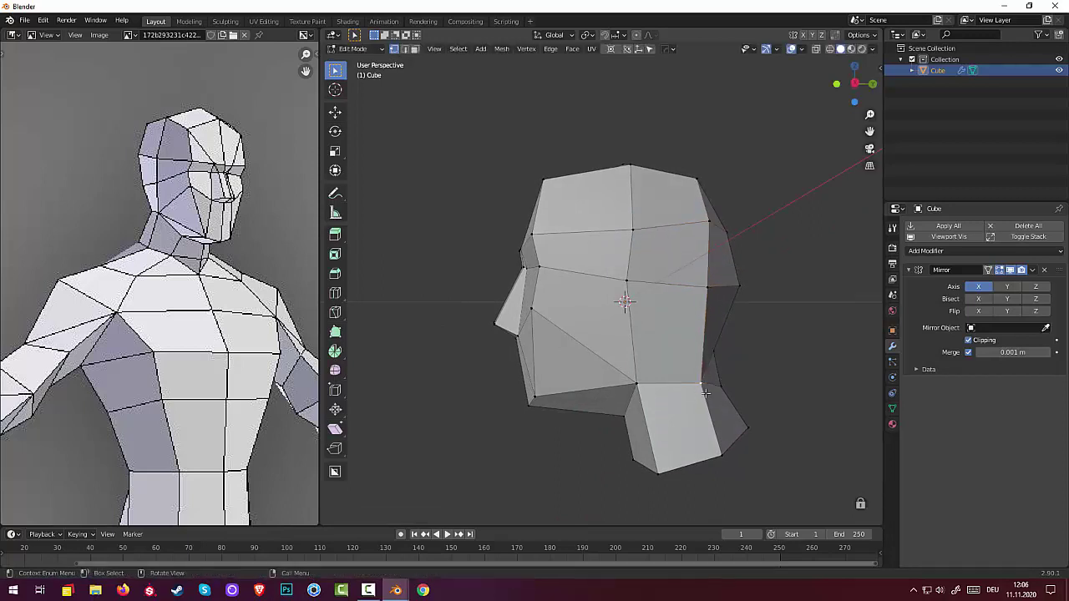
pyautogui.press('g')
pyautogui.click(697, 393)
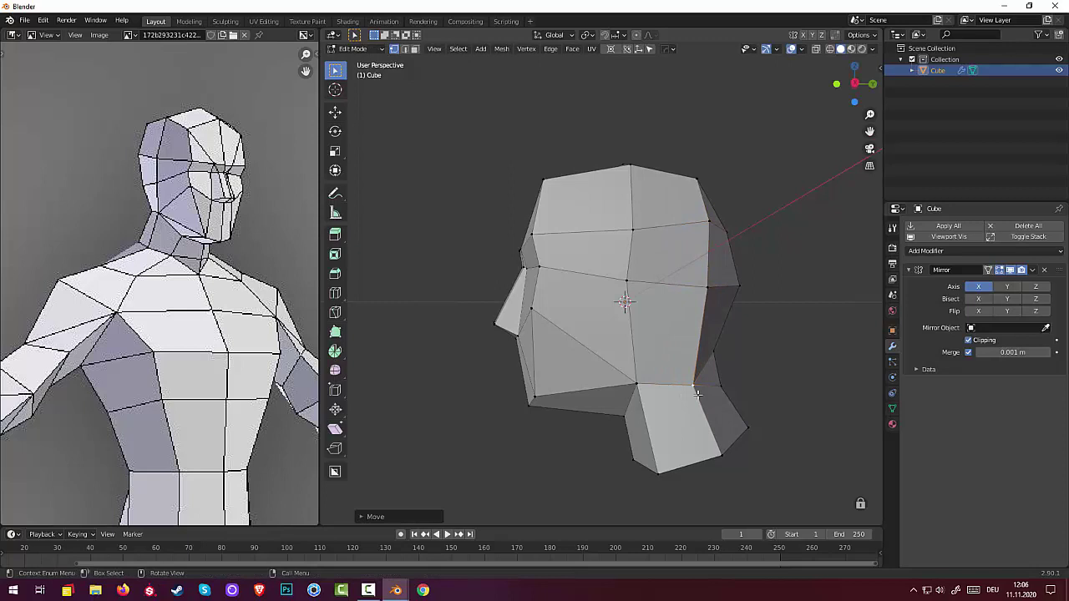
# Merge the center vertex at the lower back of the head into the nape vertex directly below it.
pyautogui.click(715, 354)
pyautogui.keyDown('shift'); pyautogui.click(721, 386); pyautogui.keyUp('shift')
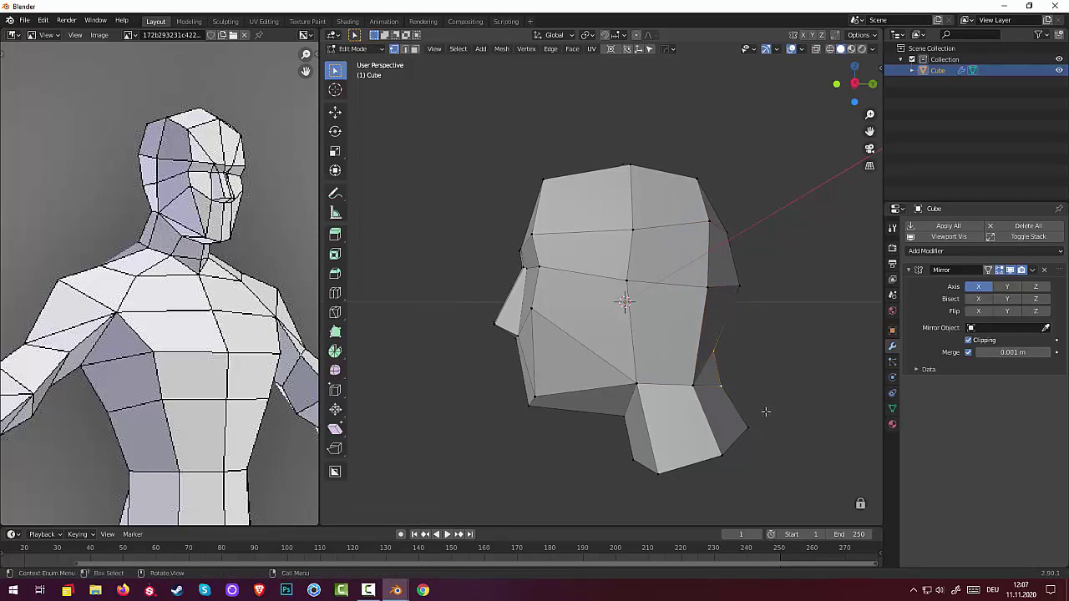
pyautogui.press('m')
pyautogui.click(766, 414)
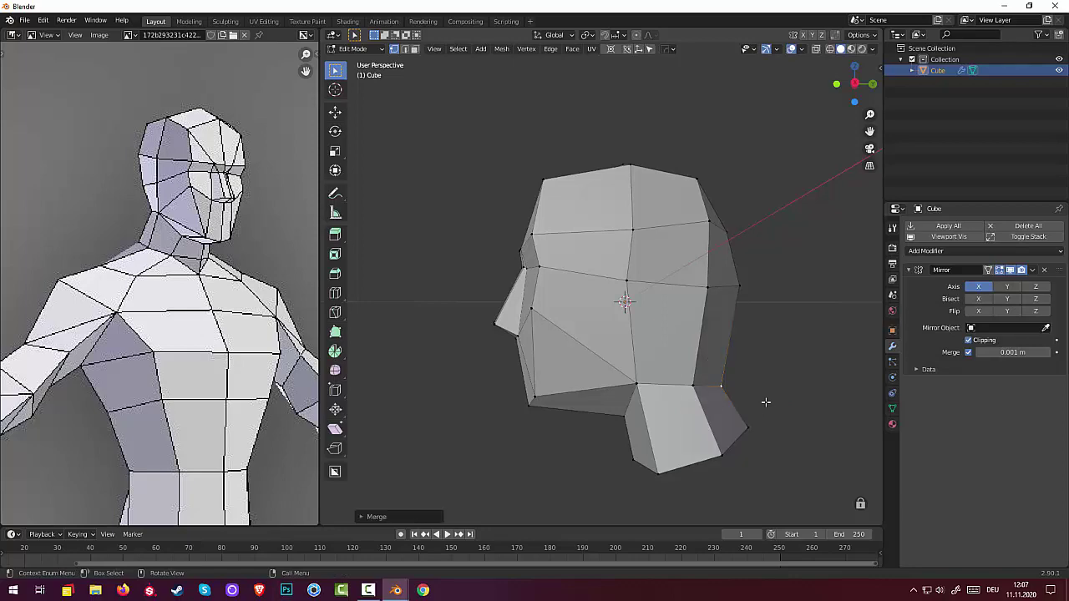
# In the right side view, raise the nape's center vertex and move it forward, then move the lower back-of-head vertex about 0.03 m forward and down.
pyautogui.moveTo(763, 403); pyautogui.dragTo(630, 413, button='middle')
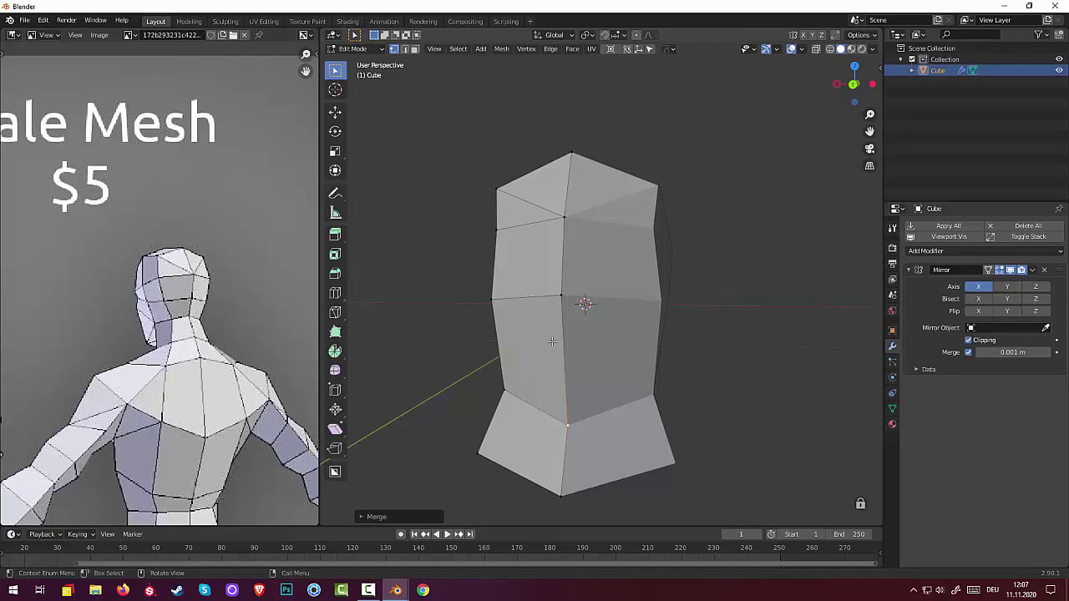
pyautogui.click(568, 425)
pyautogui.moveTo(578, 456); pyautogui.dragTo(684, 401, button='middle')
pyautogui.moveTo(729, 299); pyautogui.dragTo(810, 349, button='middle')
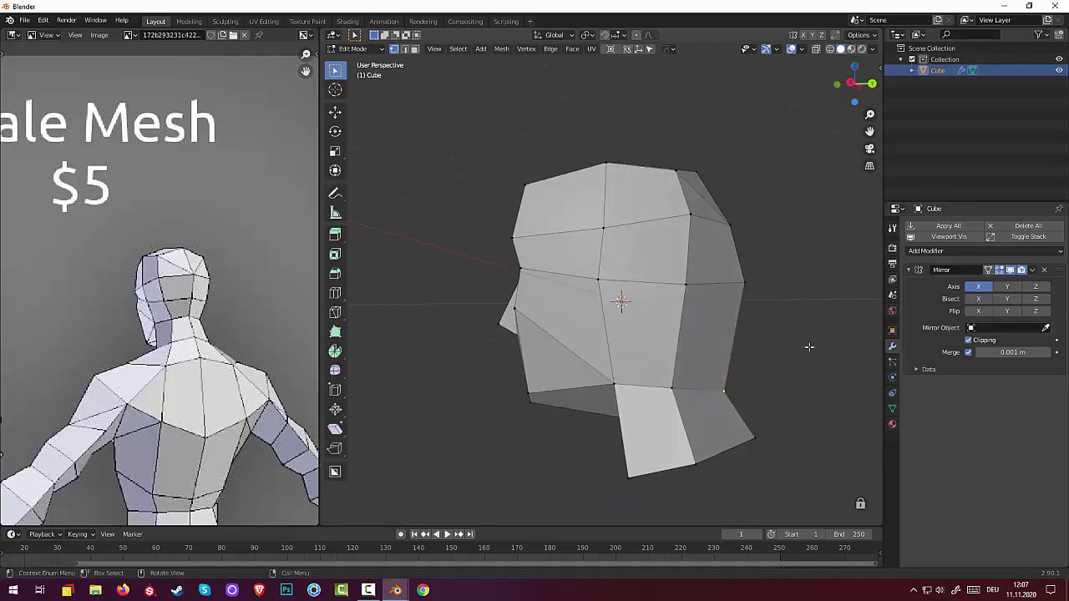
pyautogui.press('KP_3')
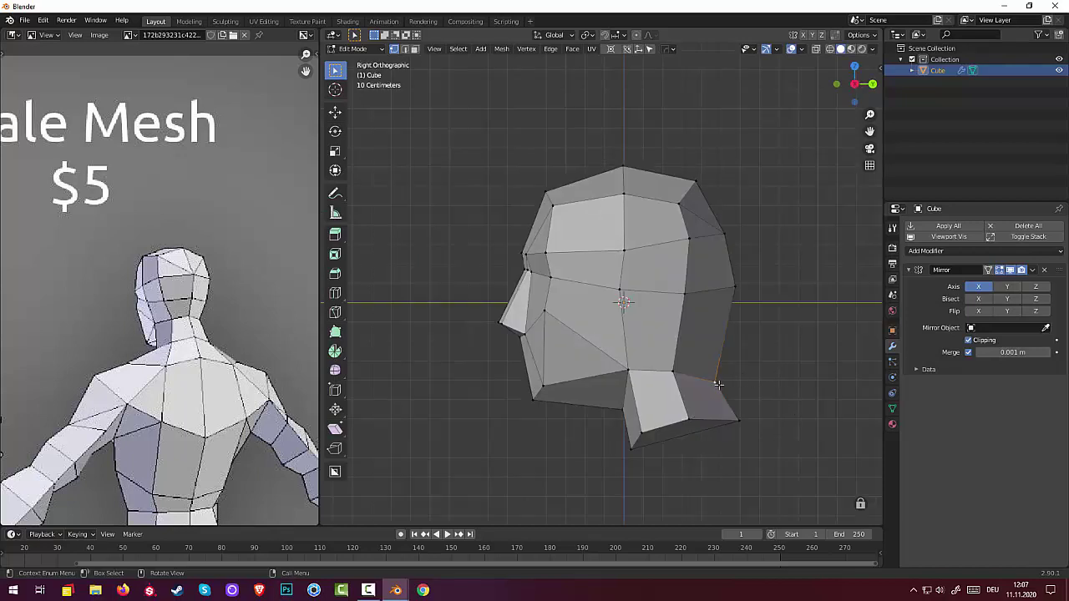
pyautogui.press('g')
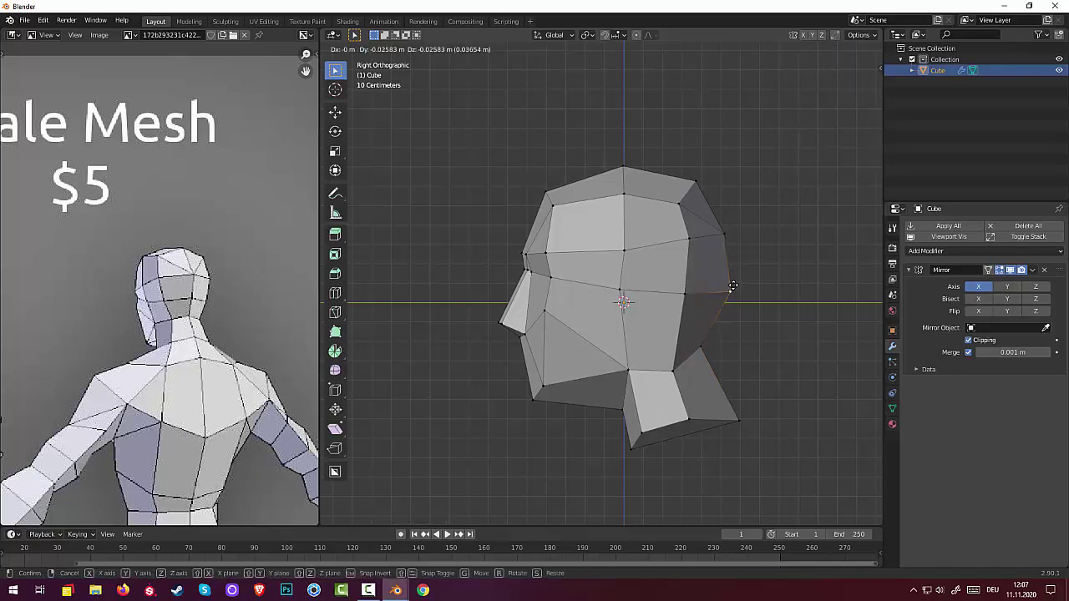
pyautogui.click(733, 286)
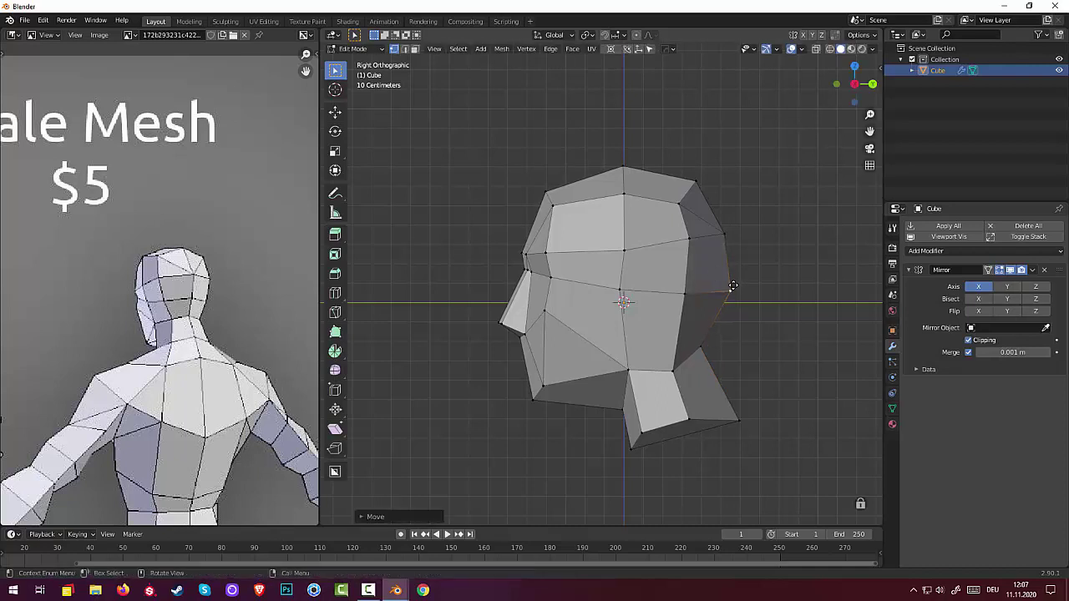
# Move the upper rear side vertex slightly forward and down, and nudge the mid-side vertex at ear height slightly backward.
pyautogui.press('g')
pyautogui.click(680, 245)
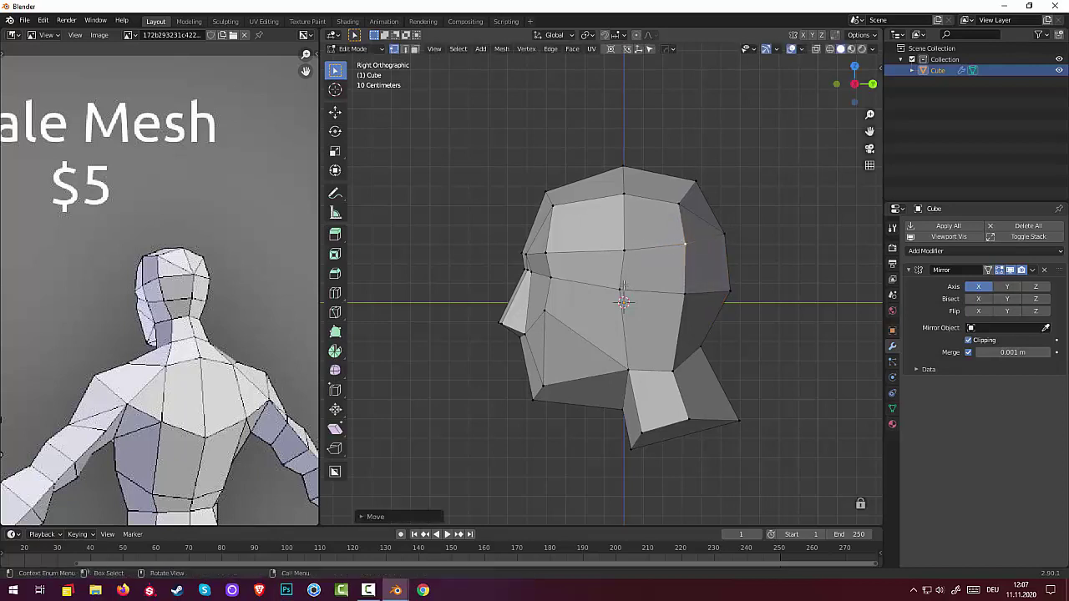
pyautogui.click(624, 288)
pyautogui.press('g')
pyautogui.click(630, 309)
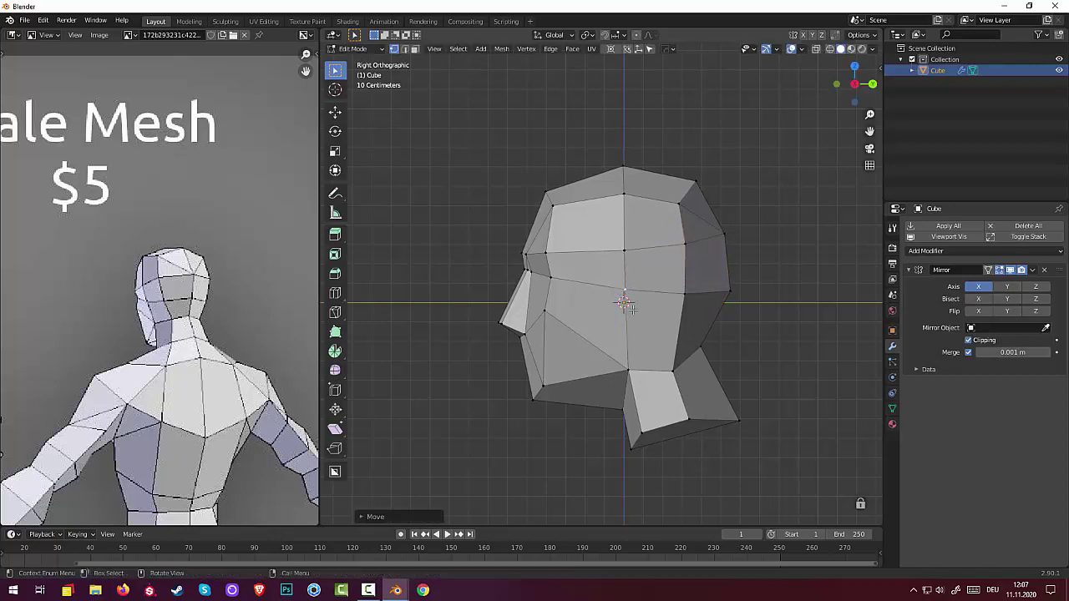
# Move the rear neck-top vertex up about 0.05 m and forward about 0.02 m, and move the jaw corner vertex inward, forward and up.
pyautogui.click(674, 368)
pyautogui.press('g')
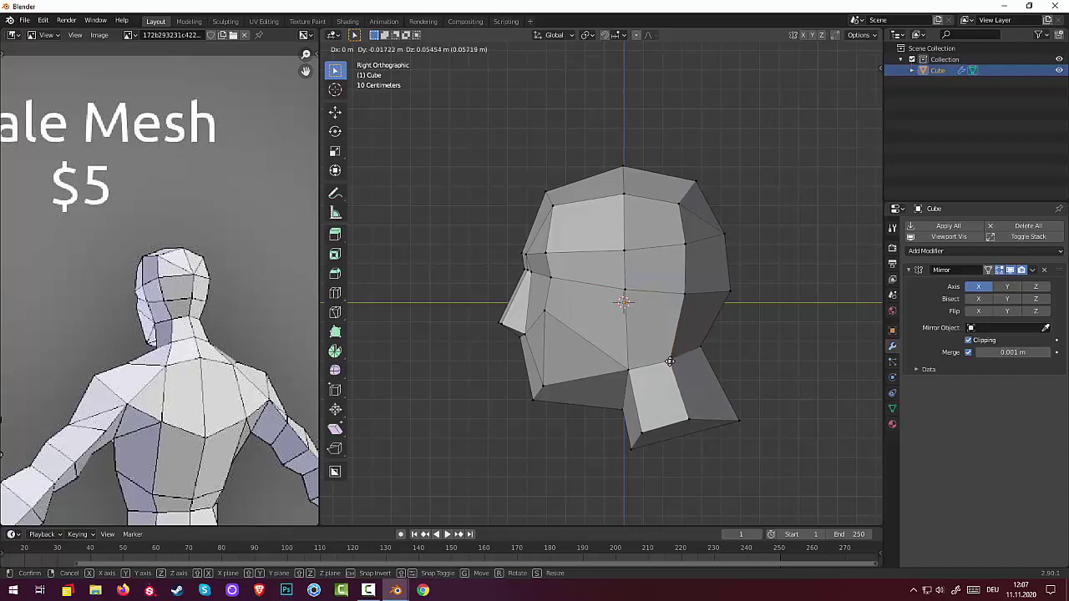
pyautogui.click(669, 361)
pyautogui.moveTo(693, 384); pyautogui.dragTo(763, 406, button='middle')
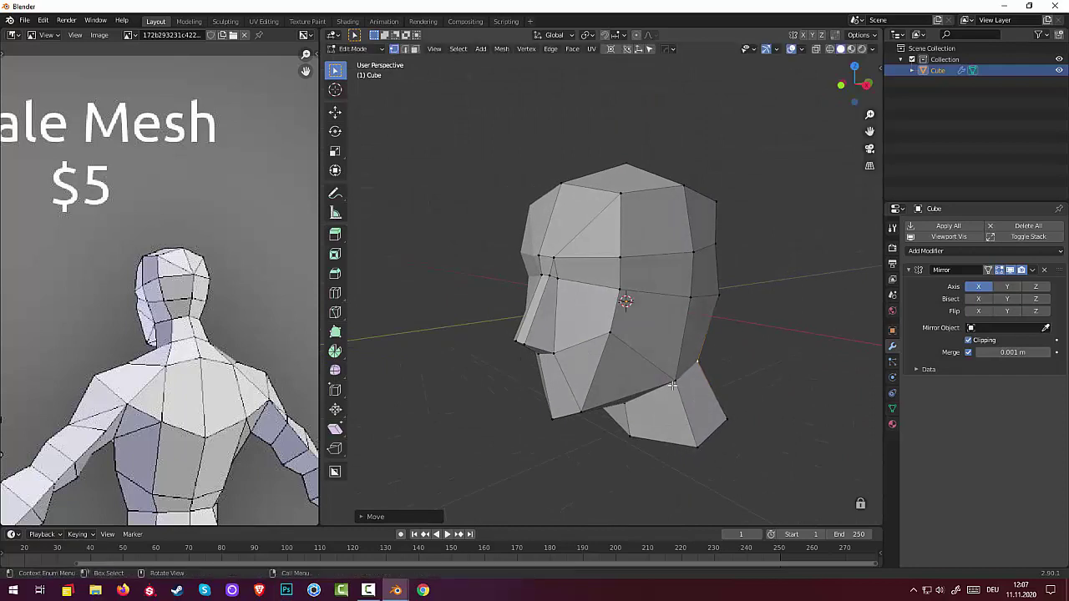
pyautogui.press('g')
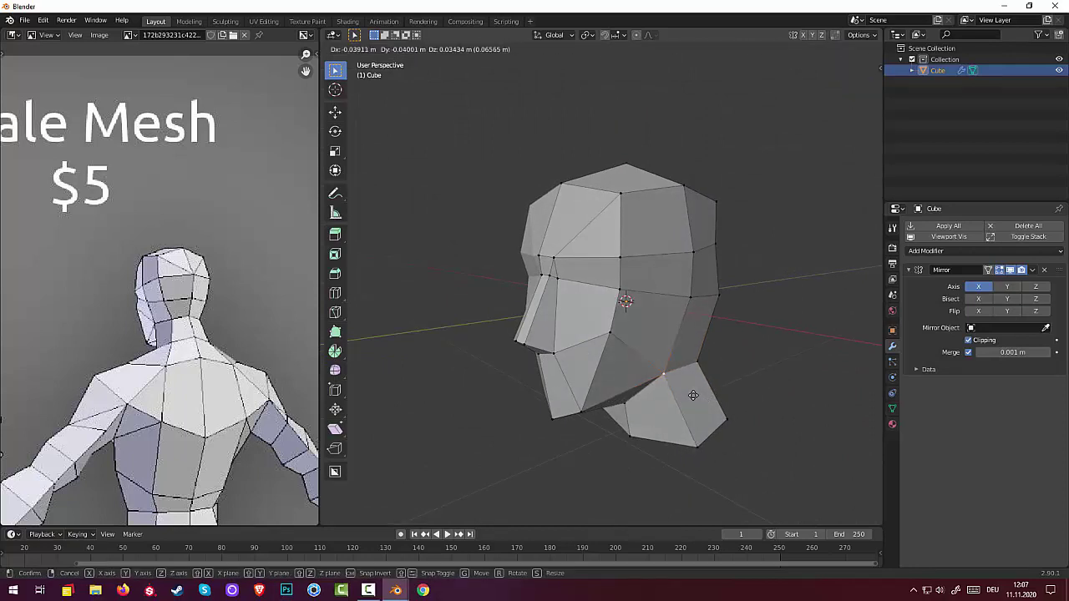
pyautogui.click(698, 395)
# From behind, move the upper rear side vertex outward, and move the crown-side vertex above it inward about 0.03 m and slightly up.
pyautogui.moveTo(698, 395); pyautogui.dragTo(522, 263, button='middle')
pyautogui.click(520, 248)
pyautogui.press('g')
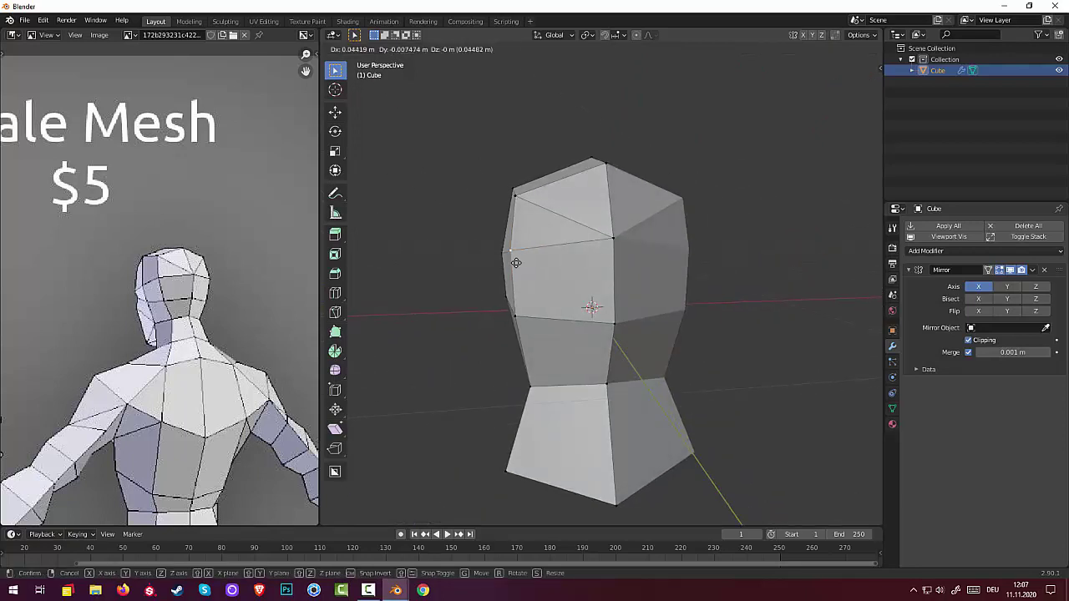
pyautogui.click(510, 264)
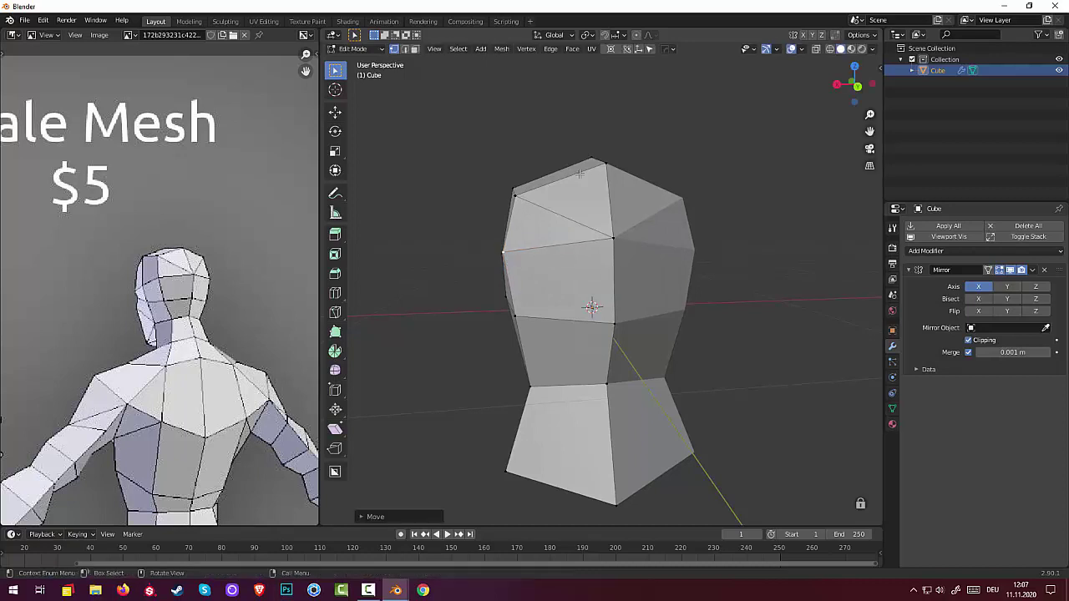
pyautogui.click(517, 198)
pyautogui.press('g')
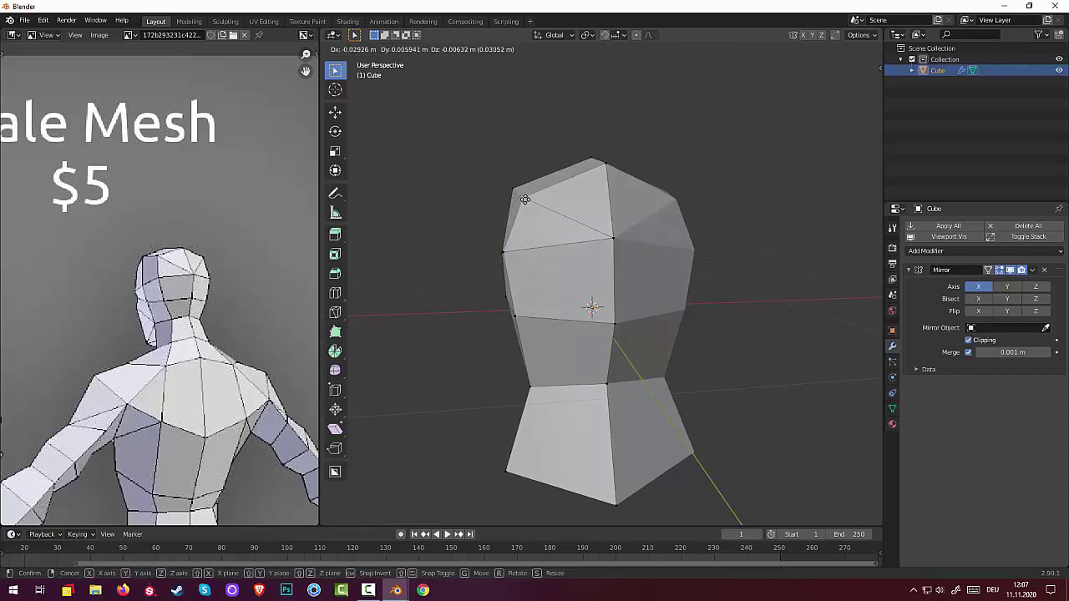
pyautogui.click(525, 199)
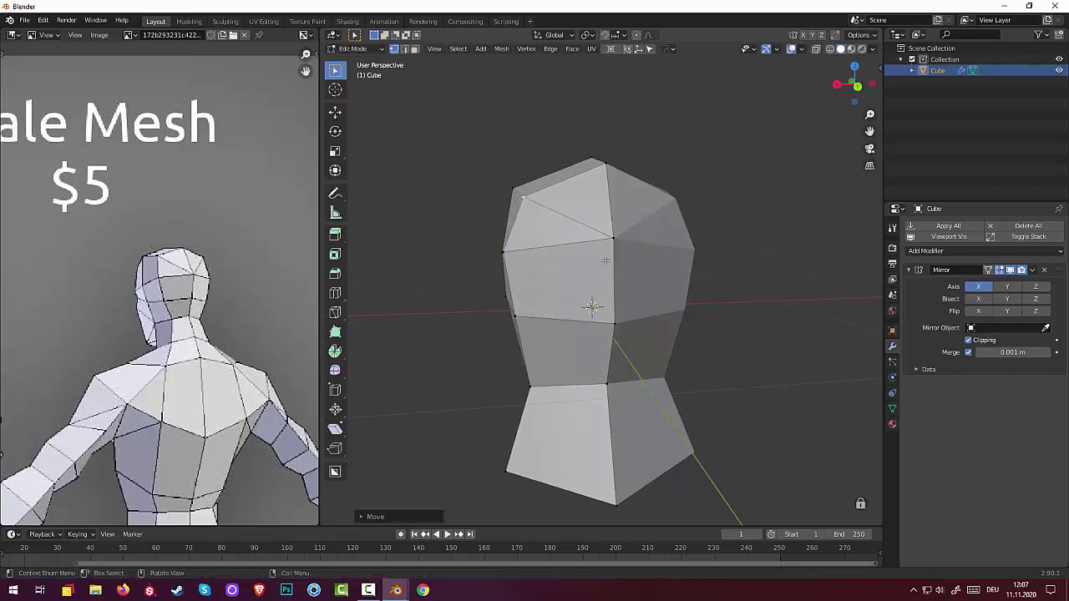
pyautogui.press('g')
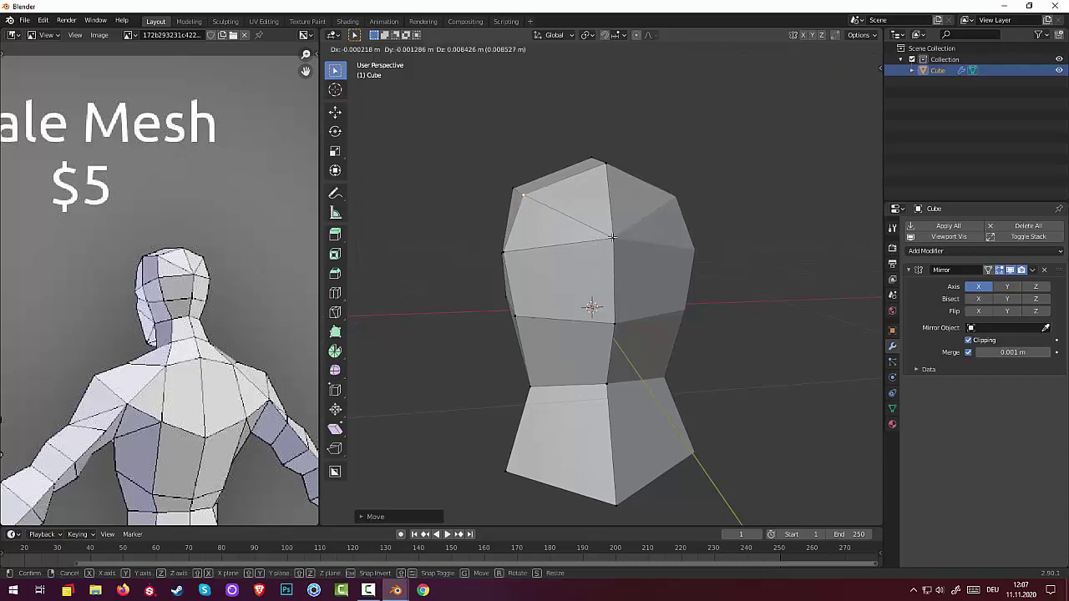
pyautogui.click(610, 240)
# Lower the upper center vertex on the back of the head about 0.02 m and pull it slightly forward.
pyautogui.click(612, 239)
pyautogui.press('g')
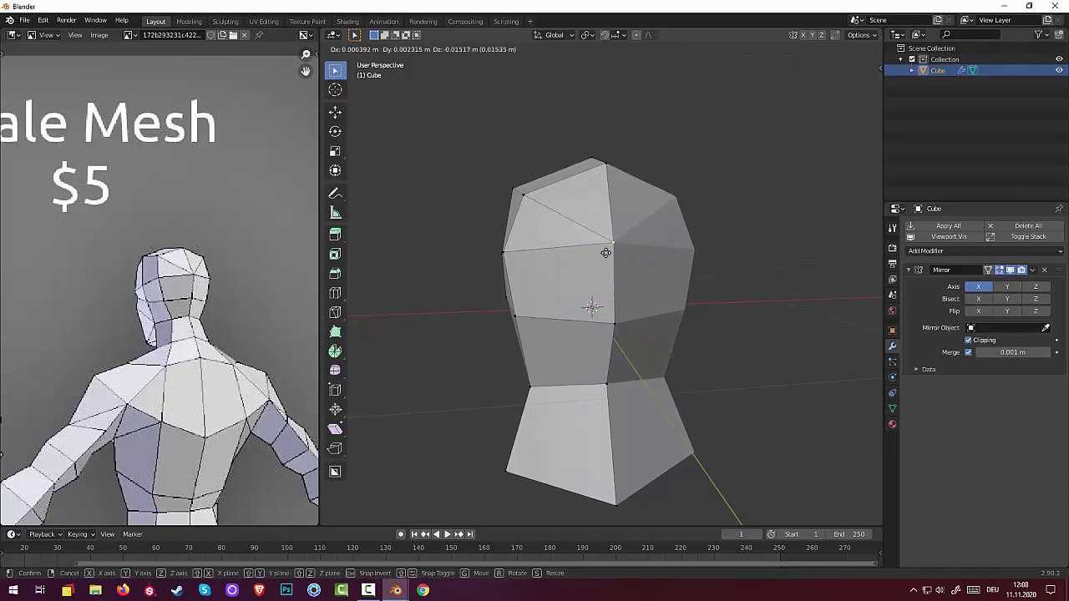
pyautogui.click(607, 256)
pyautogui.moveTo(641, 348); pyautogui.dragTo(811, 337, button='middle')
pyautogui.click(722, 244)
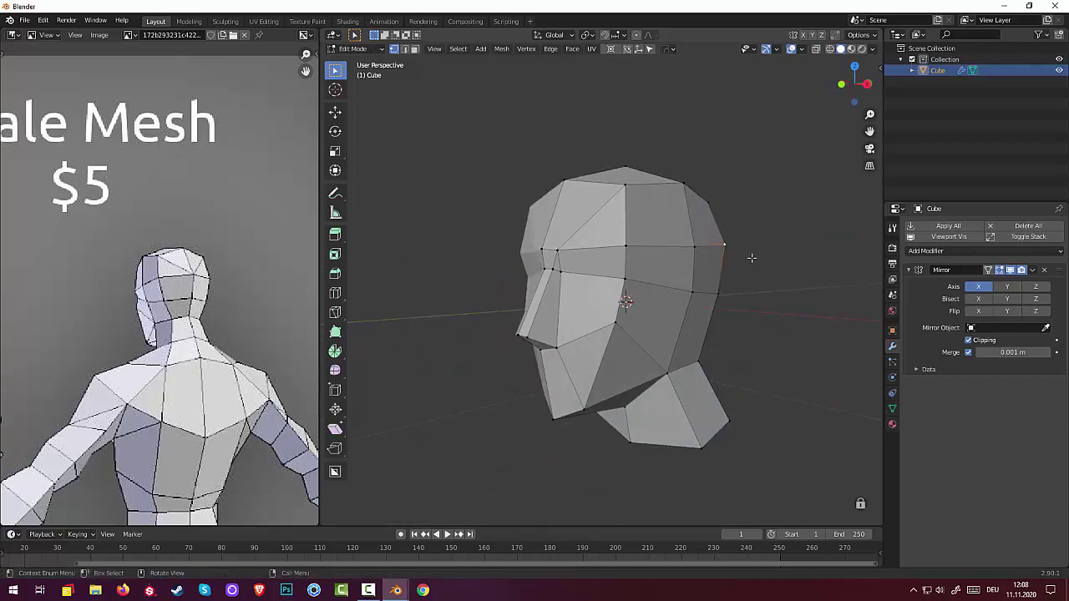
pyautogui.press('g')
pyautogui.click(742, 258)
# From the front, move the forehead's upper corner vertex inward about 0.06 m and the outer brow vertex inward about 0.05 m.
pyautogui.moveTo(771, 348); pyautogui.dragTo(769, 284, button='middle')
pyautogui.click(692, 198)
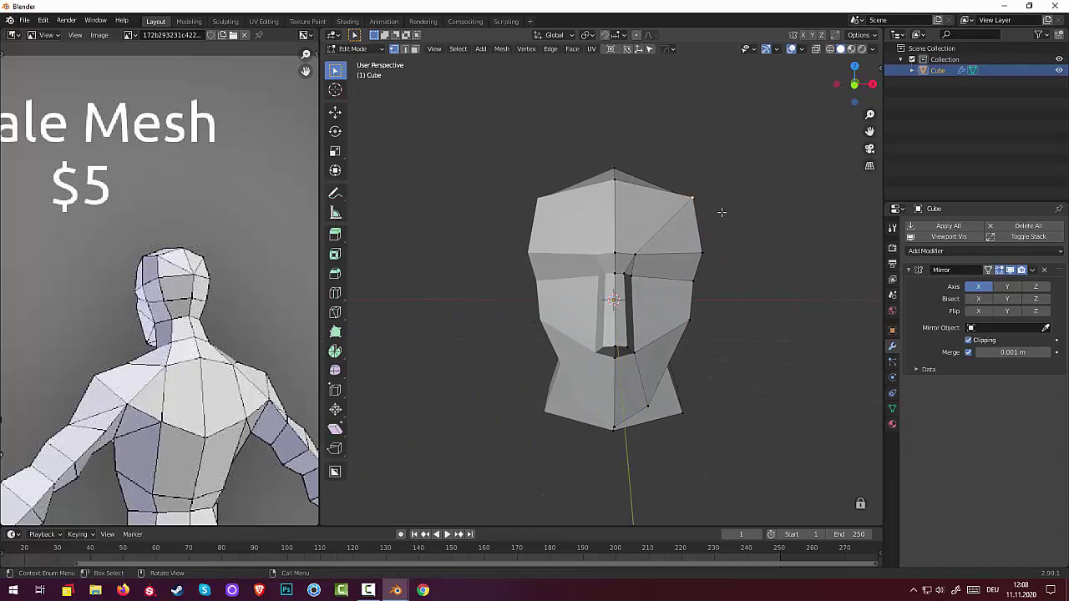
pyautogui.press('g')
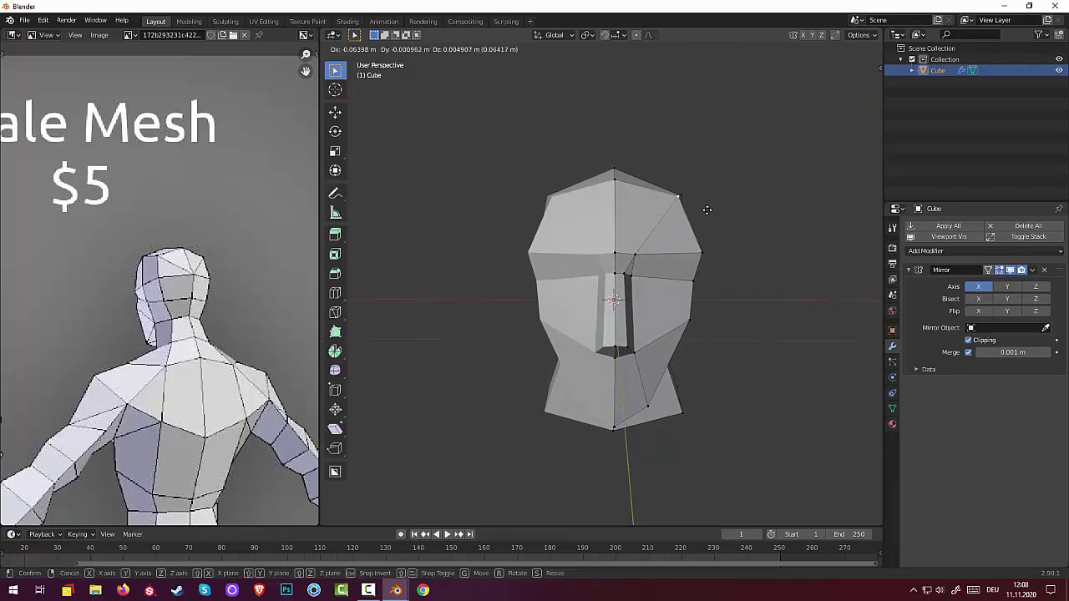
pyautogui.click(706, 209)
pyautogui.moveTo(725, 241)
pyautogui.mouseDown(button='middle')
pyautogui.moveTo(725, 224)
pyautogui.moveTo(723, 234)
pyautogui.mouseUp(button='middle')
pyautogui.click(703, 248)
pyautogui.press('g')
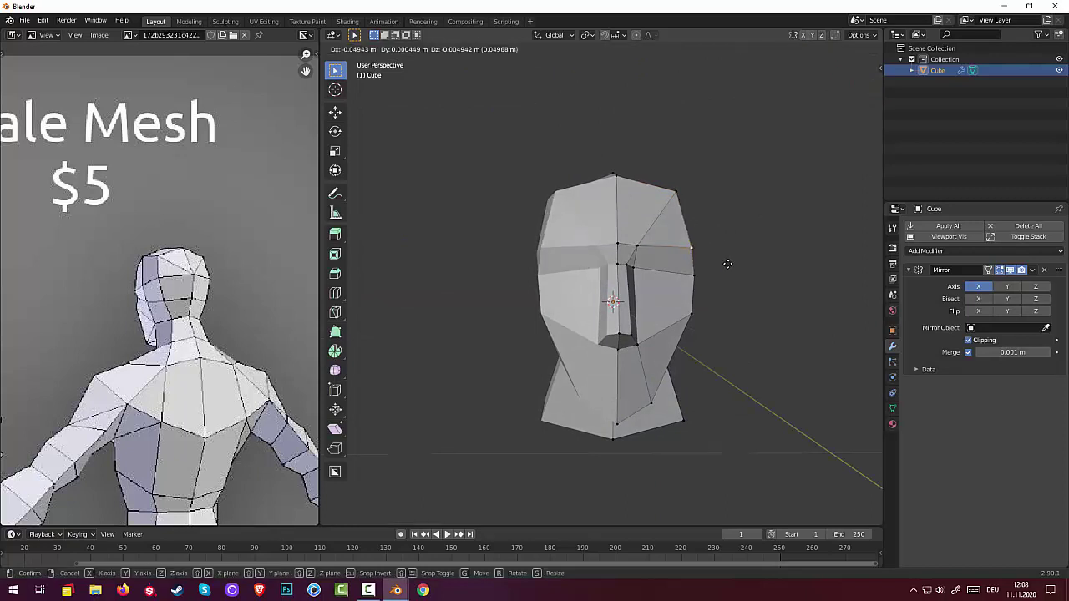
pyautogui.click(729, 262)
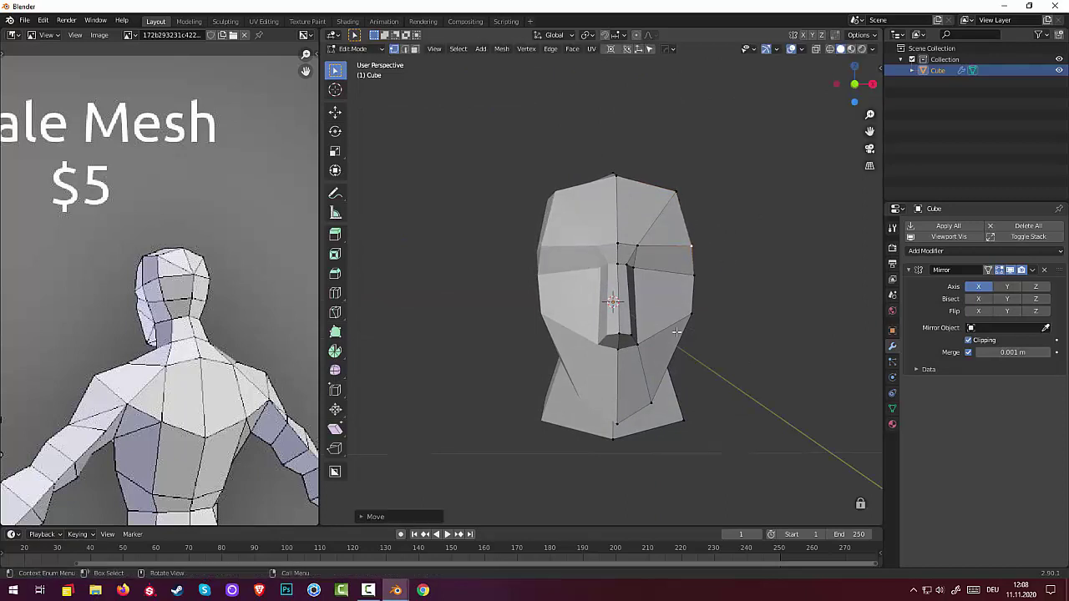
# Nudge the chin's center vertex slightly, and move the jaw corner vertex at the top of the neck slightly inward.
pyautogui.click(620, 426)
pyautogui.press('g')
pyautogui.click(611, 425)
pyautogui.moveTo(725, 415); pyautogui.dragTo(709, 380, button='middle')
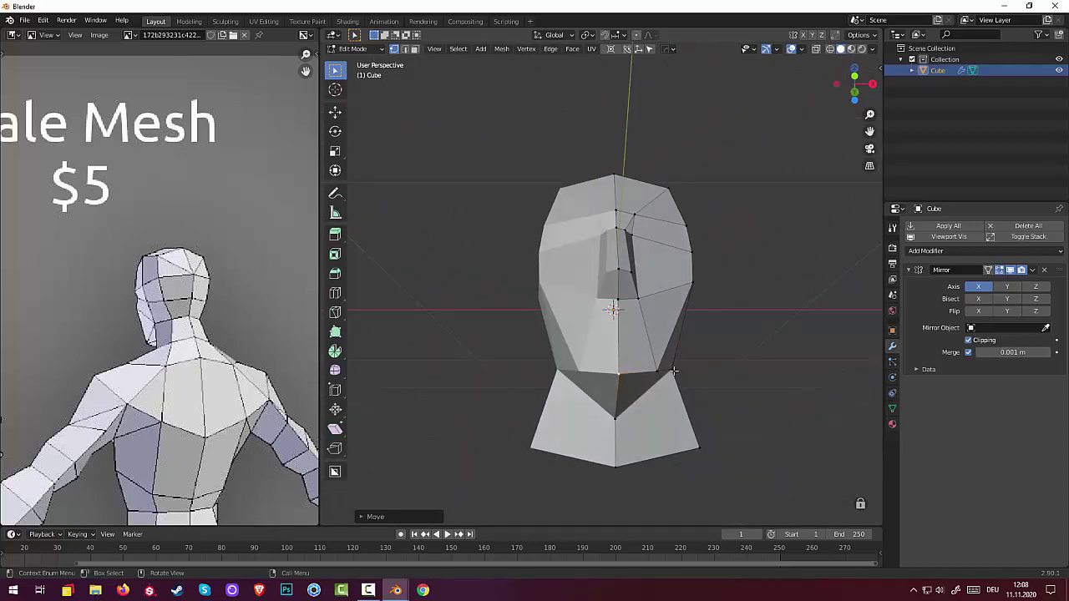
pyautogui.click(673, 371)
pyautogui.press('g')
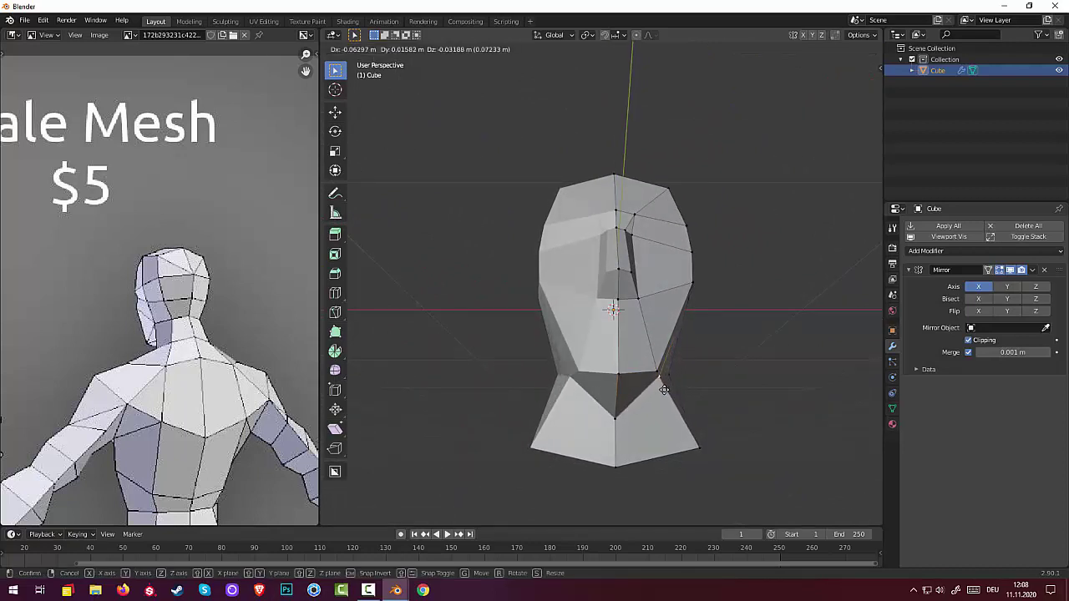
pyautogui.click(672, 391)
# Move the front side vertex of the neck's lower edge inward about 0.12 m.
pyautogui.moveTo(699, 438); pyautogui.dragTo(745, 491)
pyautogui.press('g')
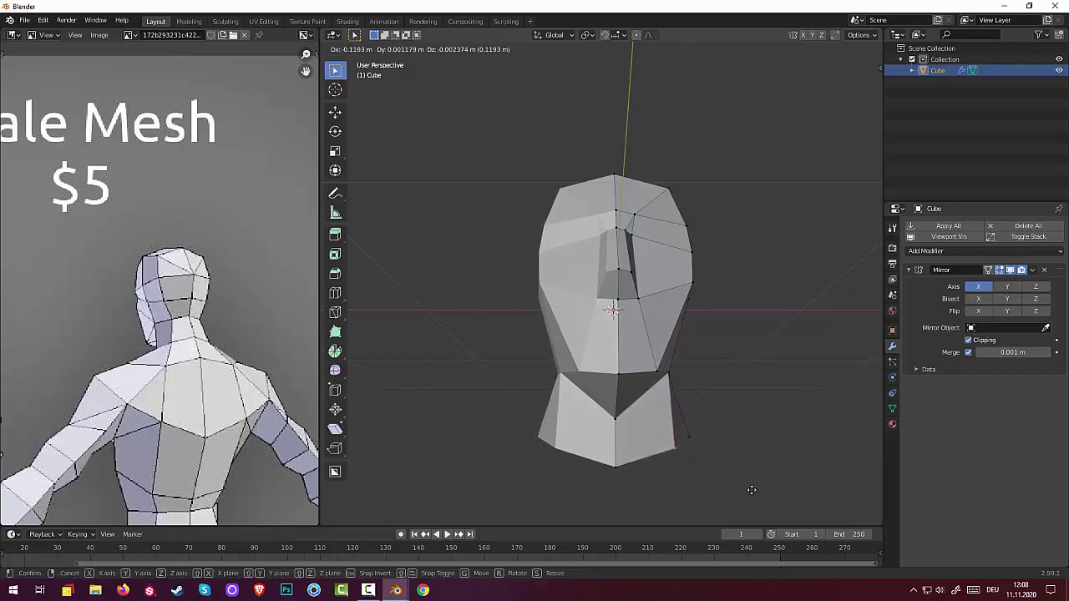
pyautogui.click(754, 491)
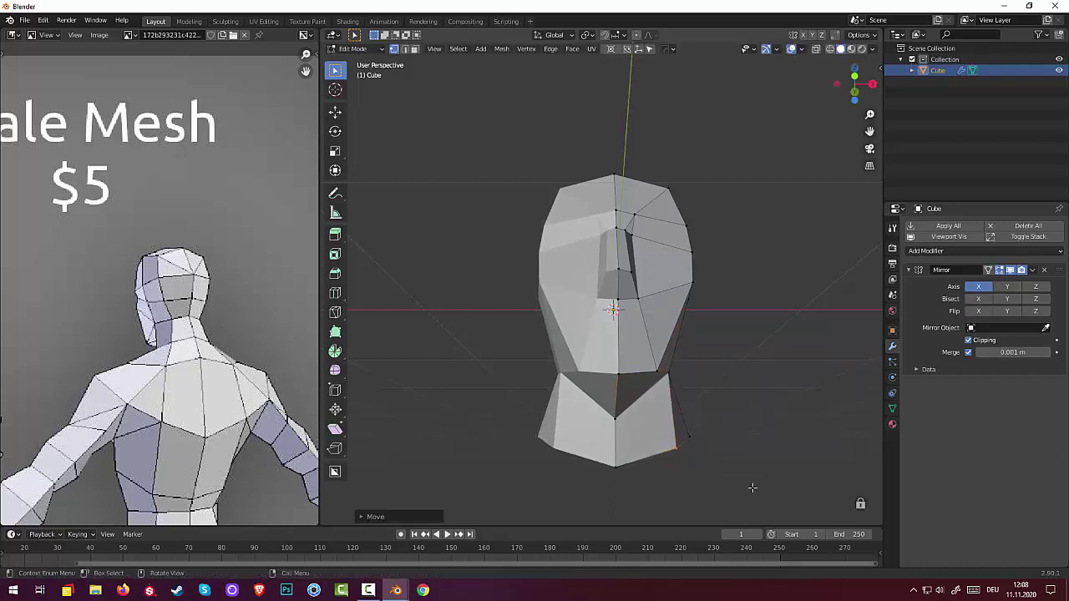
# From behind, move the rear side vertex at the top of the neck inward about 0.1 m to narrow the nape.
pyautogui.scroll(-2, 743, 439)
pyautogui.moveTo(742, 440); pyautogui.dragTo(612, 384, button='middle')
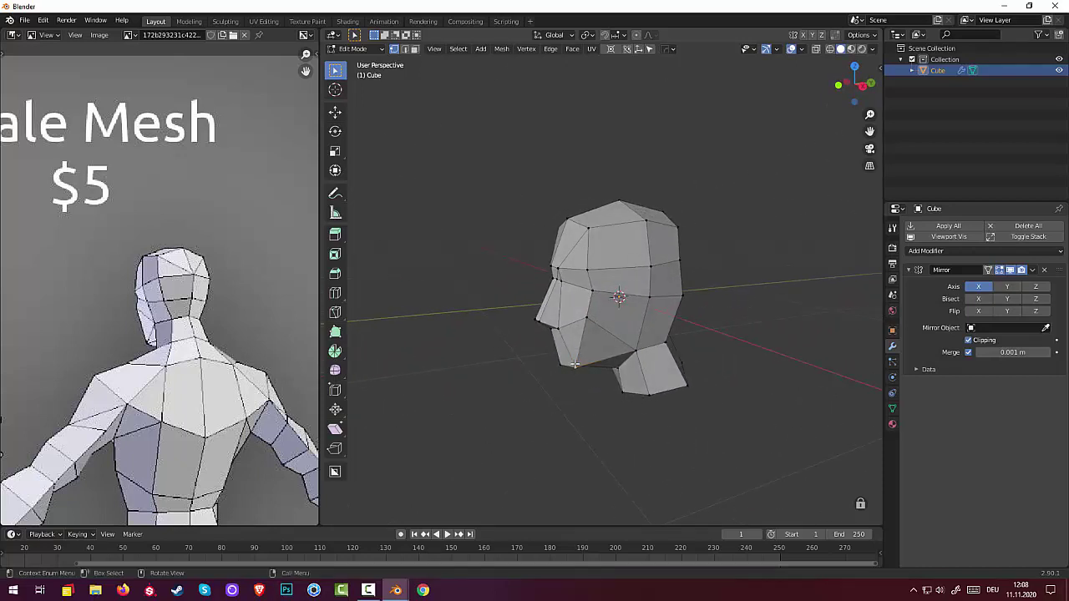
pyautogui.moveTo(590, 380); pyautogui.dragTo(488, 381, button='middle')
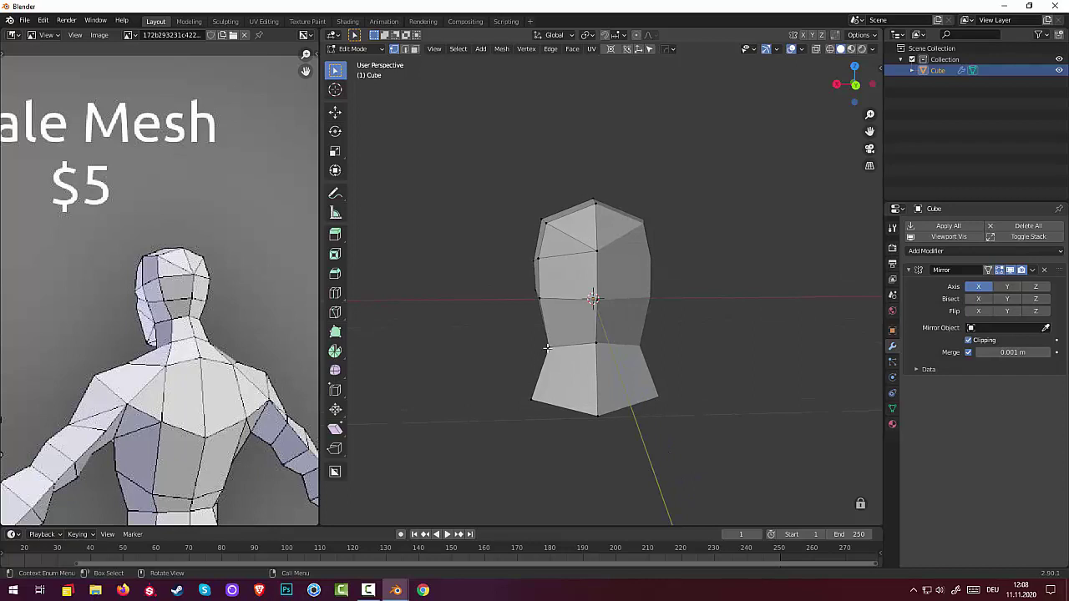
pyautogui.press('g')
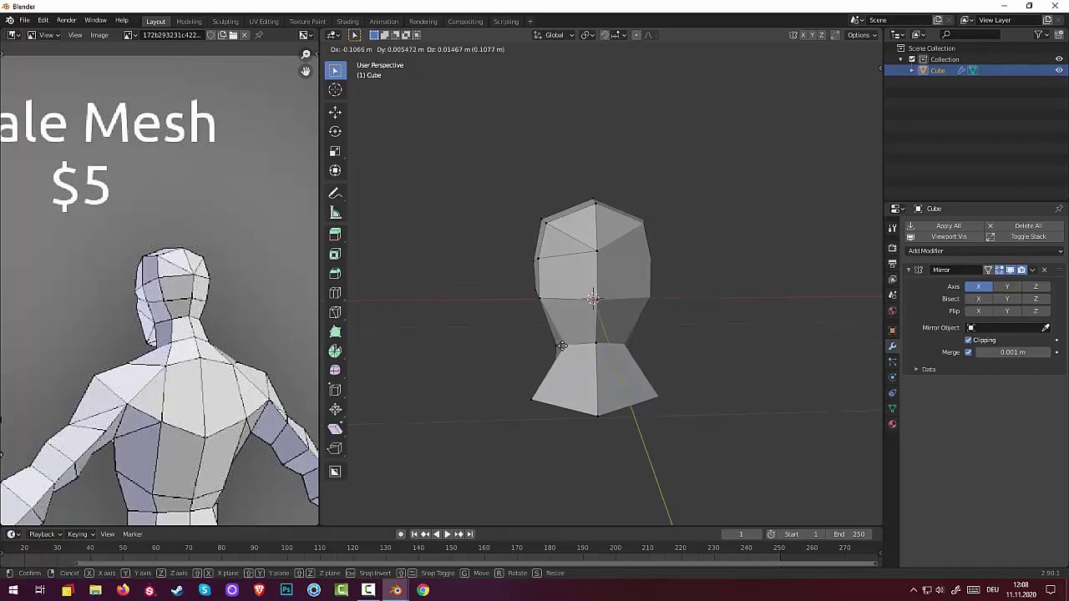
pyautogui.click(559, 346)
# From the side, move the rear side vertex at brow height slightly backward and down.
pyautogui.moveTo(559, 347); pyautogui.dragTo(731, 332, button='middle')
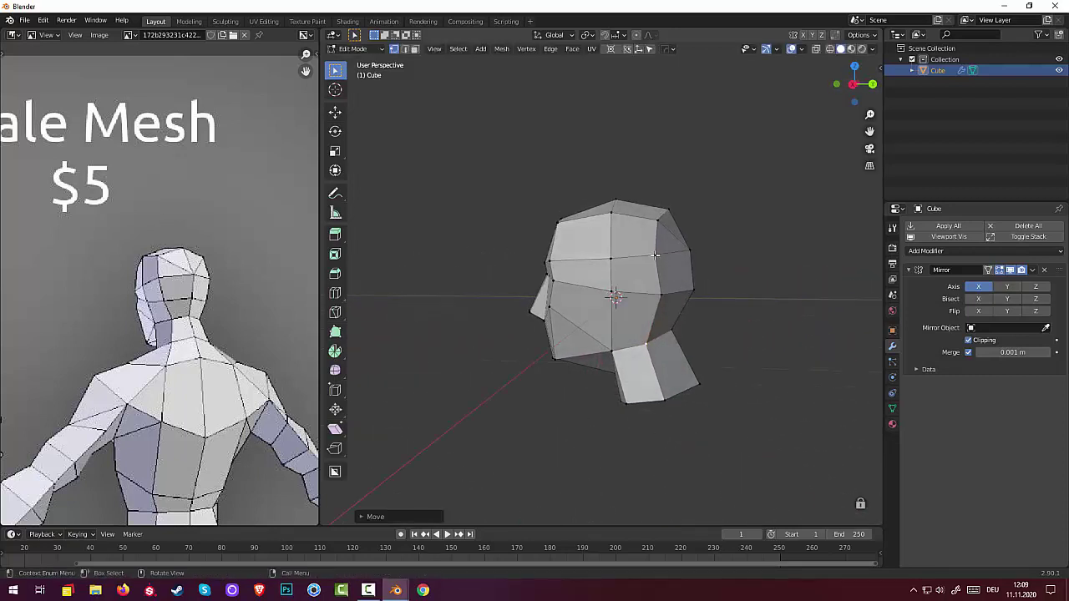
pyautogui.click(656, 254)
pyautogui.press('g')
pyautogui.click(659, 258)
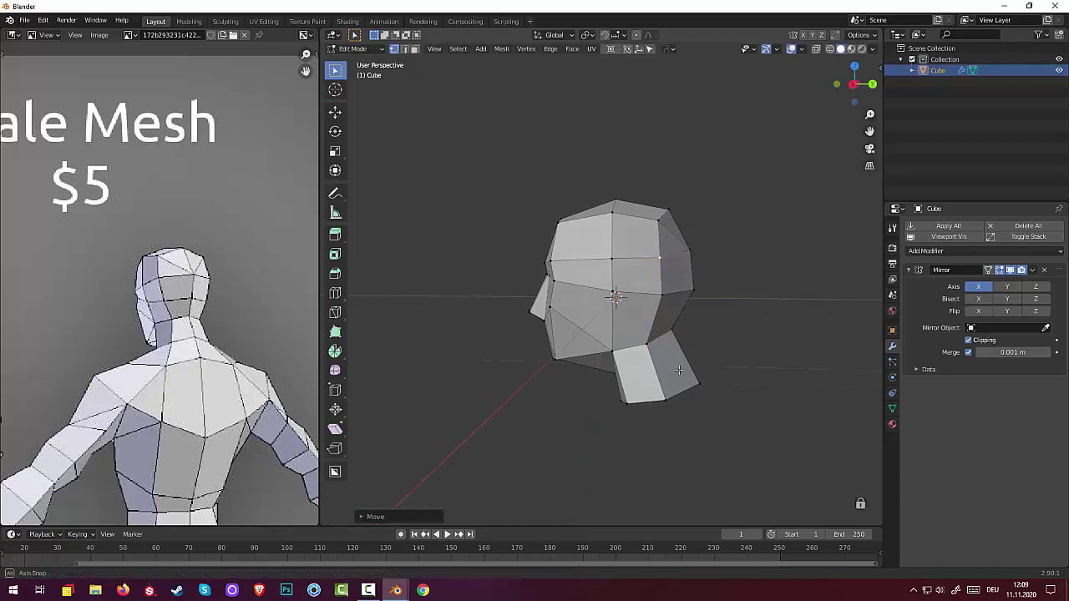
pyautogui.moveTo(659, 258); pyautogui.dragTo(747, 393, button='middle')
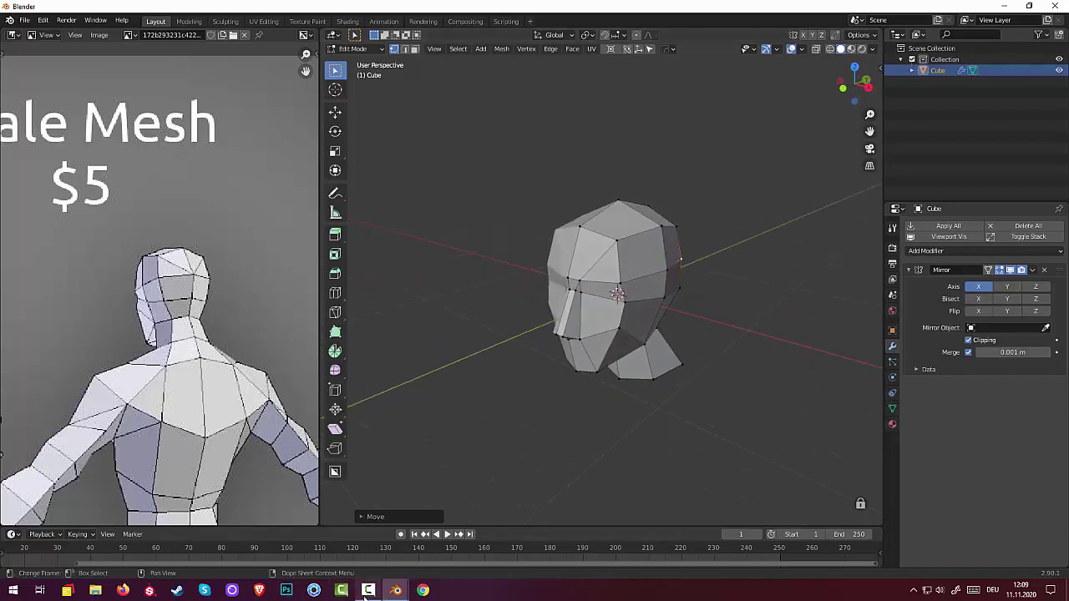
pyautogui.moveTo(368, 597)
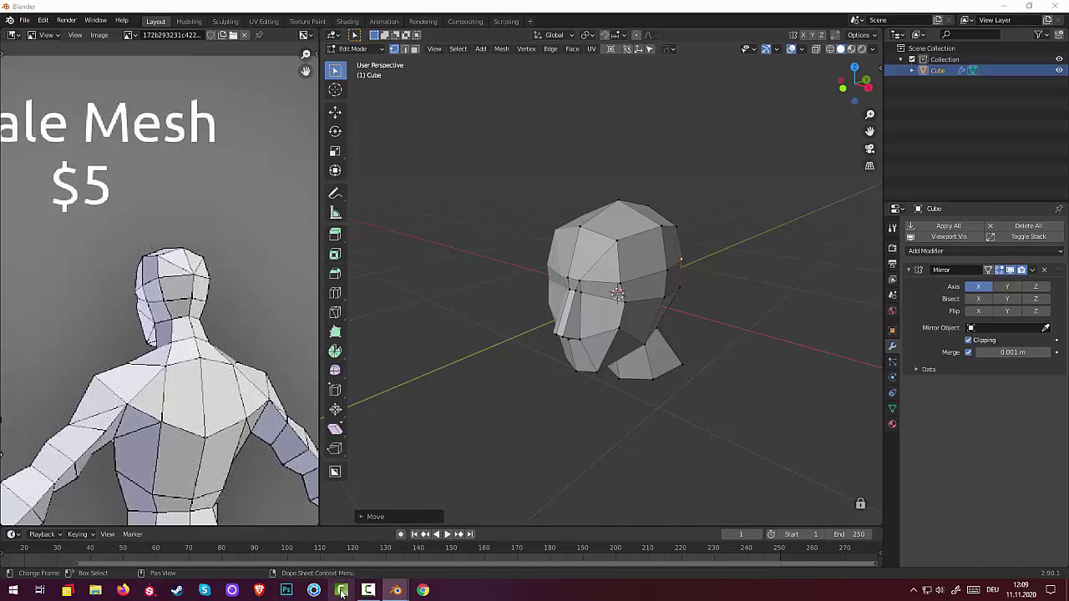
pyautogui.click(367, 591)
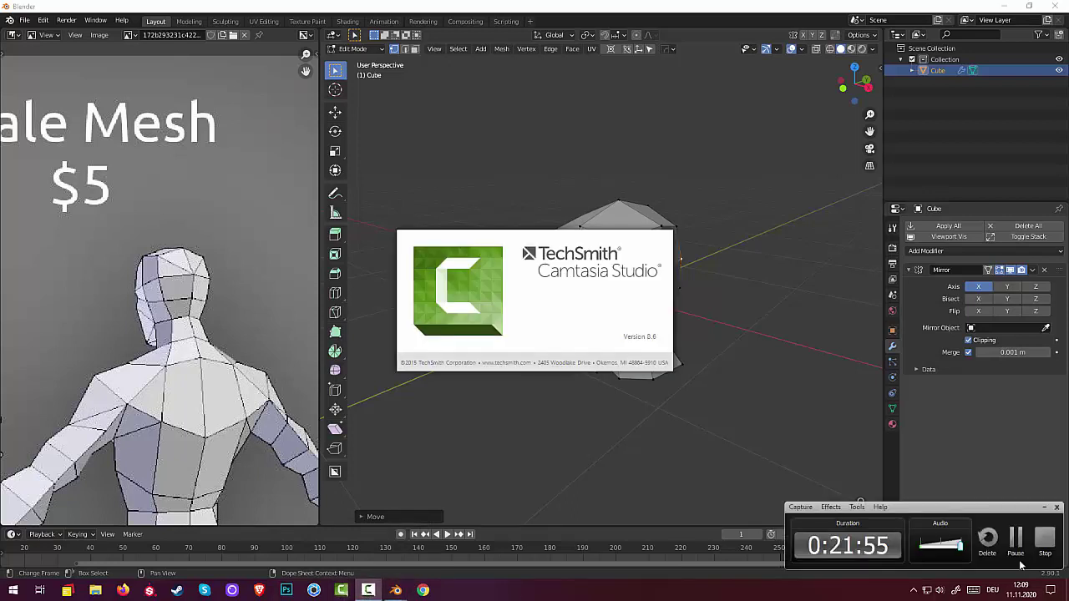